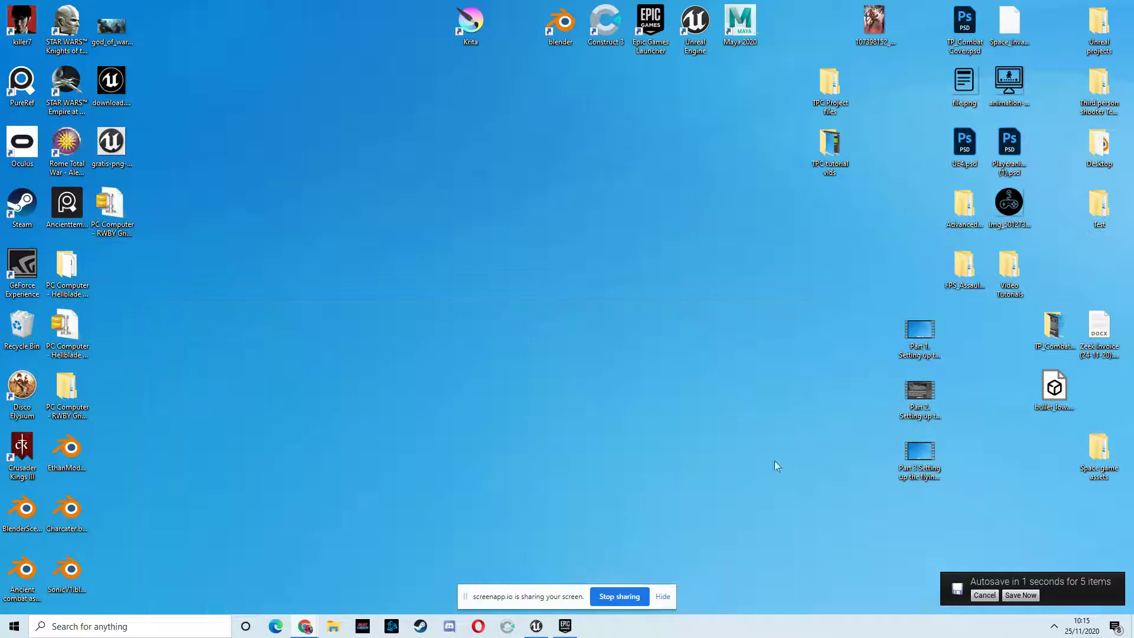
Switch to the Unreal project and play-test the dragon's walking and take-off into flight, and end the play session
click(535, 626)
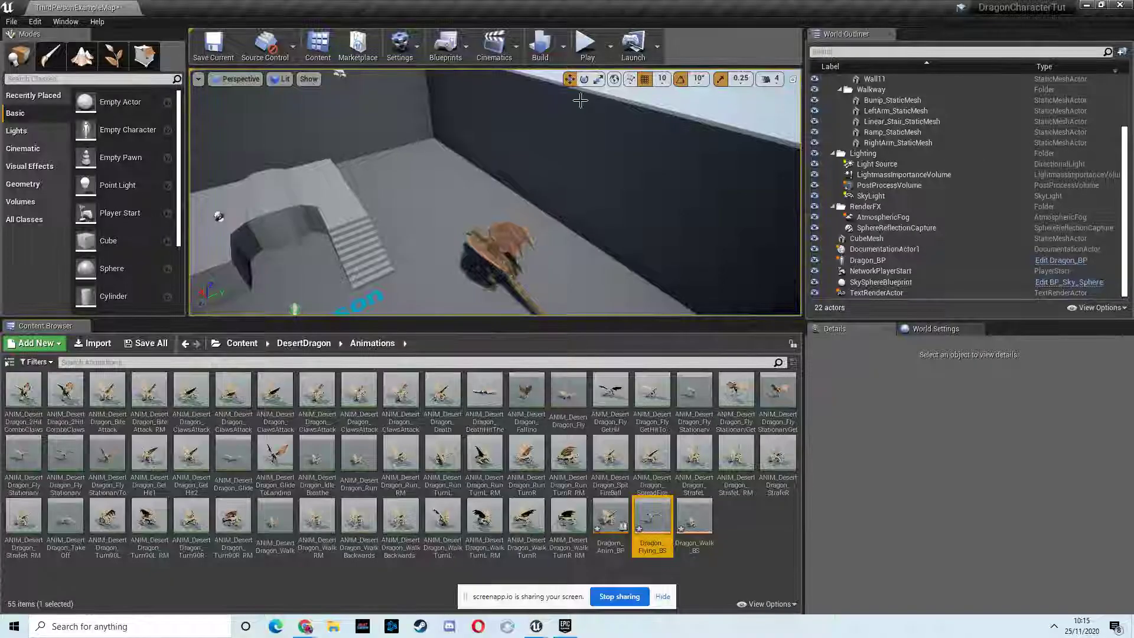
click(586, 46)
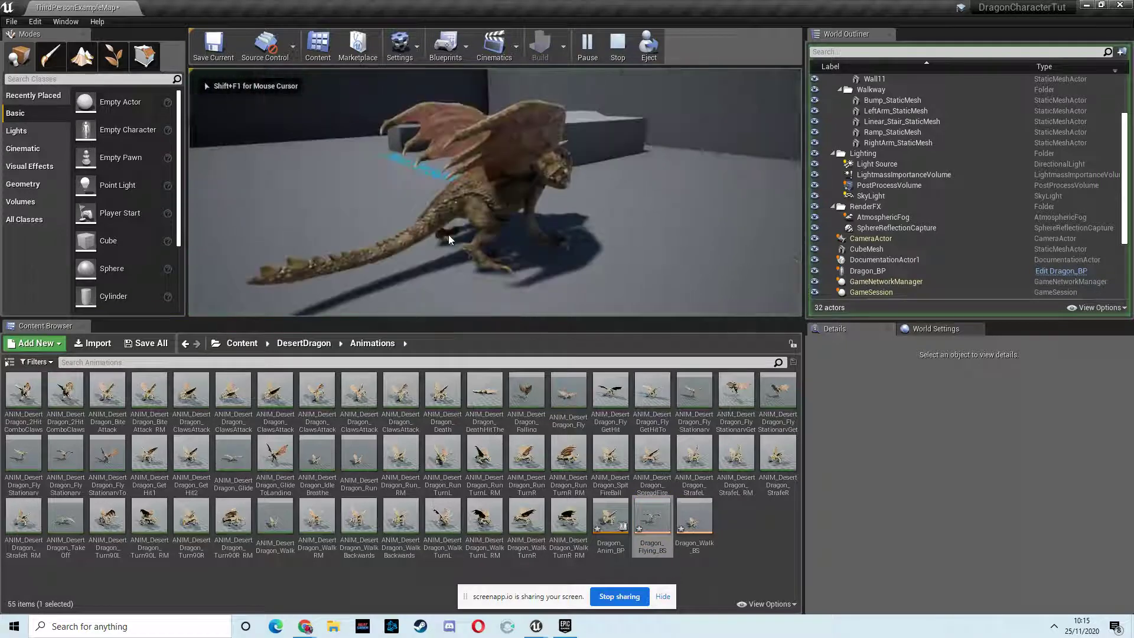
key(w)
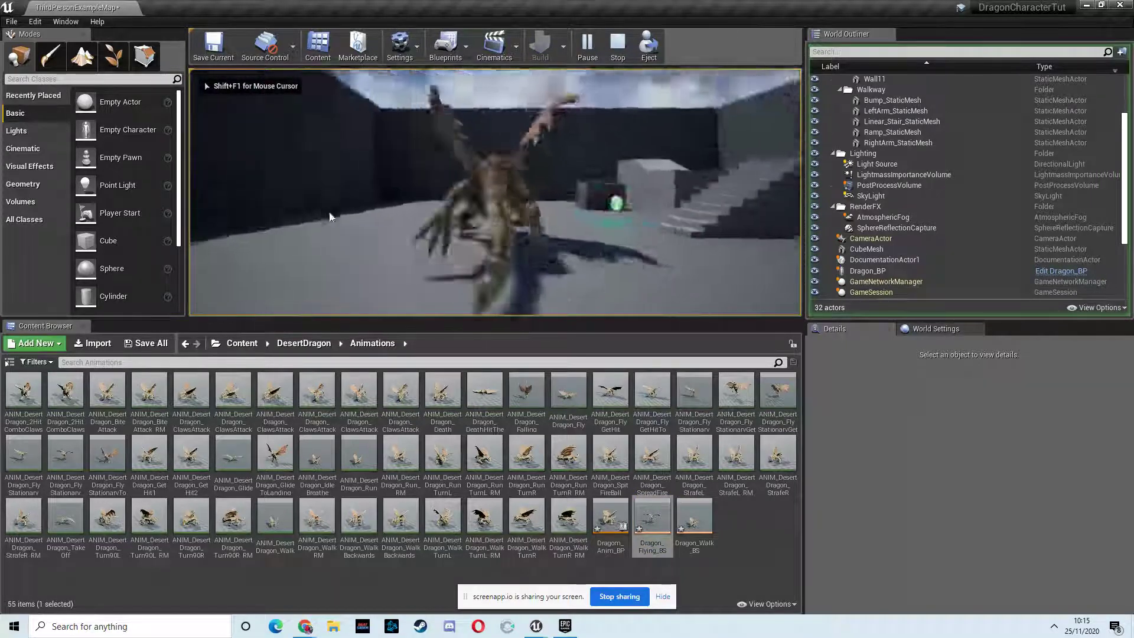
key(w)
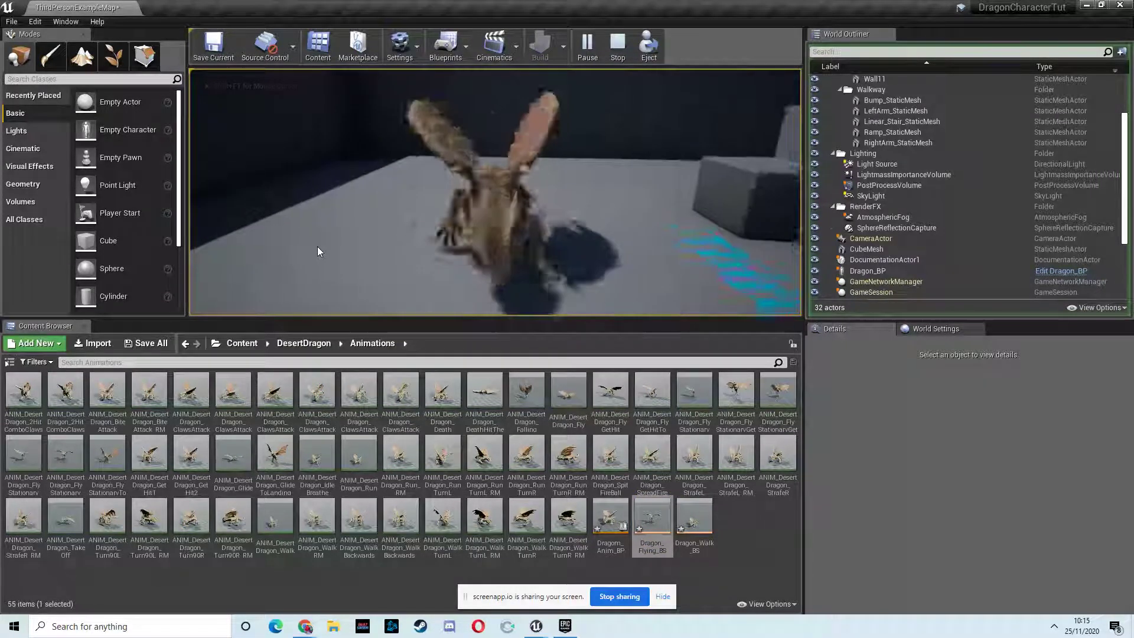
key(d)
key(w)
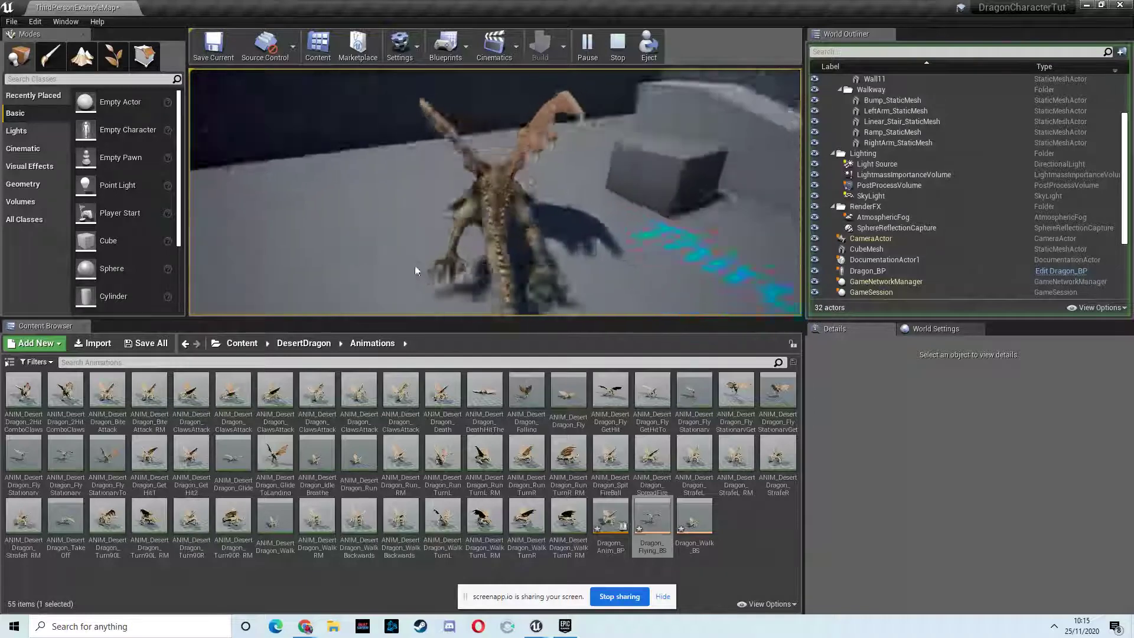
key(w)
key(space)
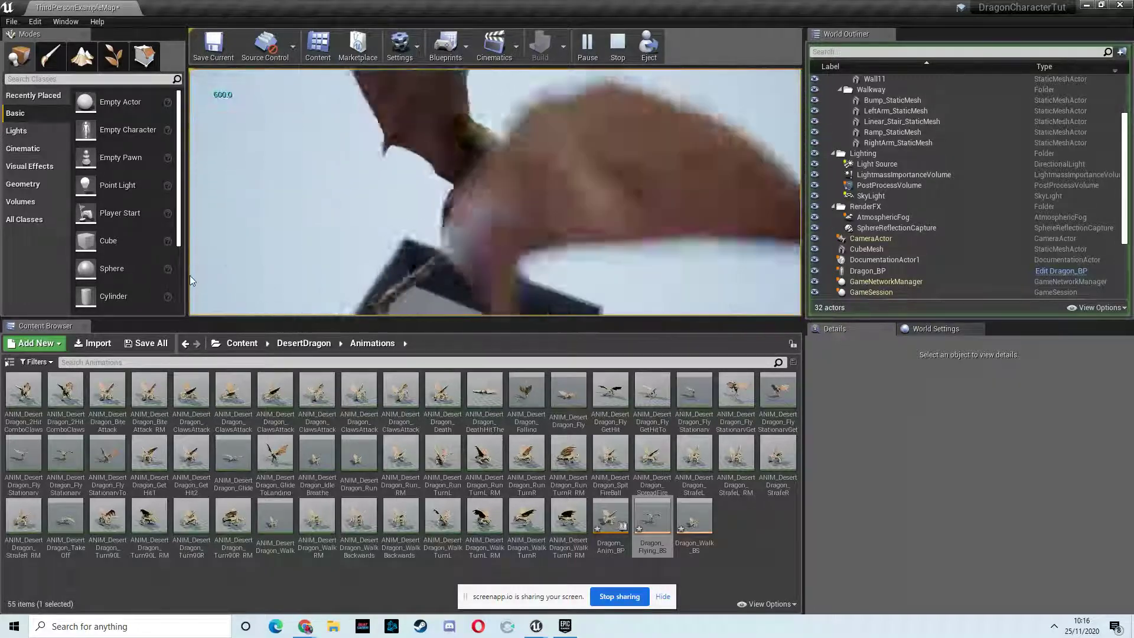
key(Escape)
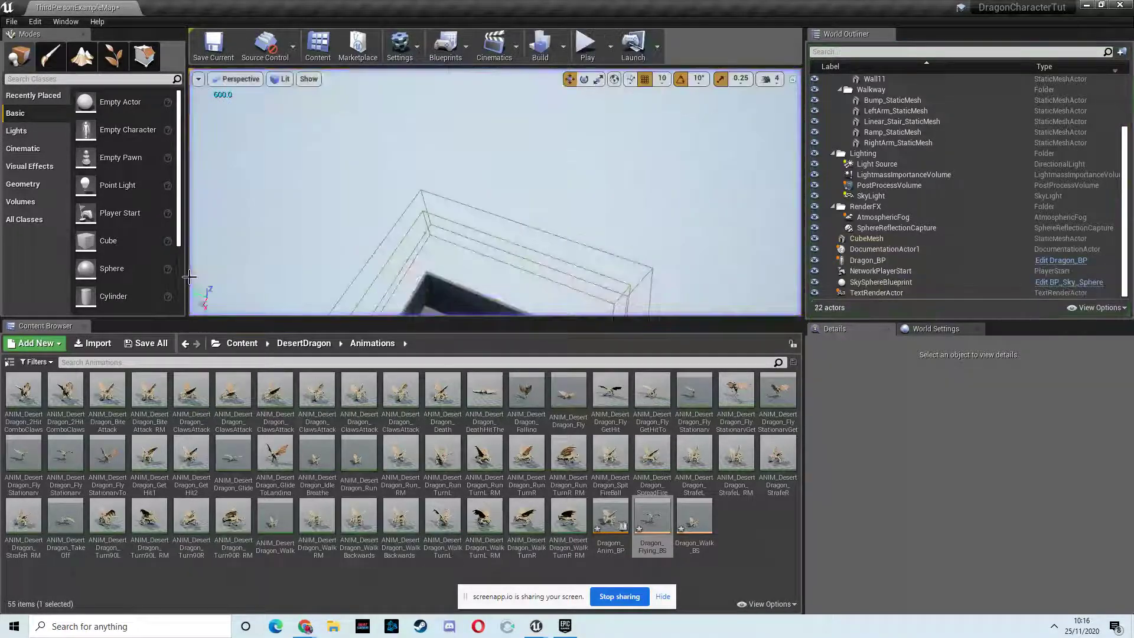
Select the dragon in the level and open its Dragon_BP blueprint for editing
right_drag(504, 314, 338, 319)
click(472, 216)
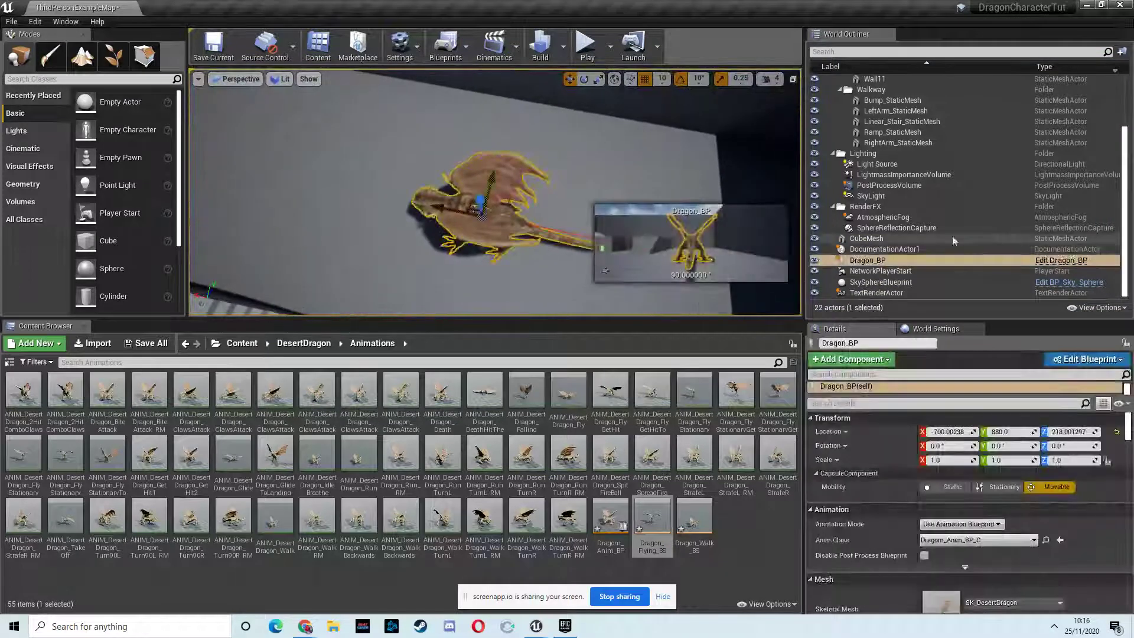
click(1049, 263)
Insert a Flip Flop node between the Transition to Flying event's Pressed output and the SET Transition To Flying node
right_drag(439, 236, 496, 311)
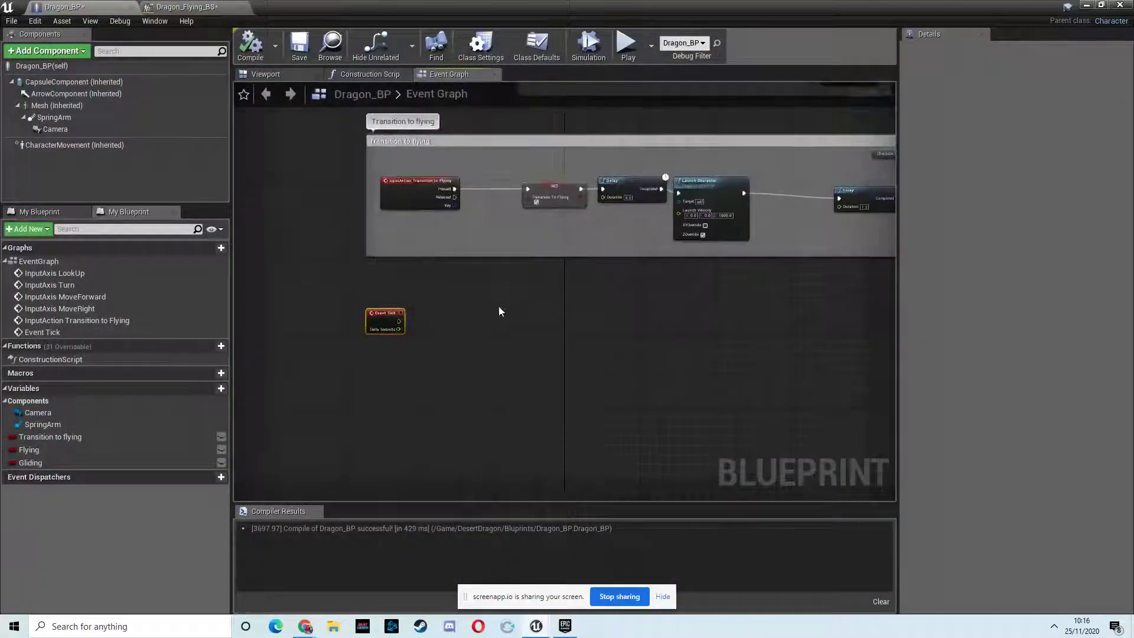
scroll(533, 251, up, 3)
drag(336, 188, 260, 190)
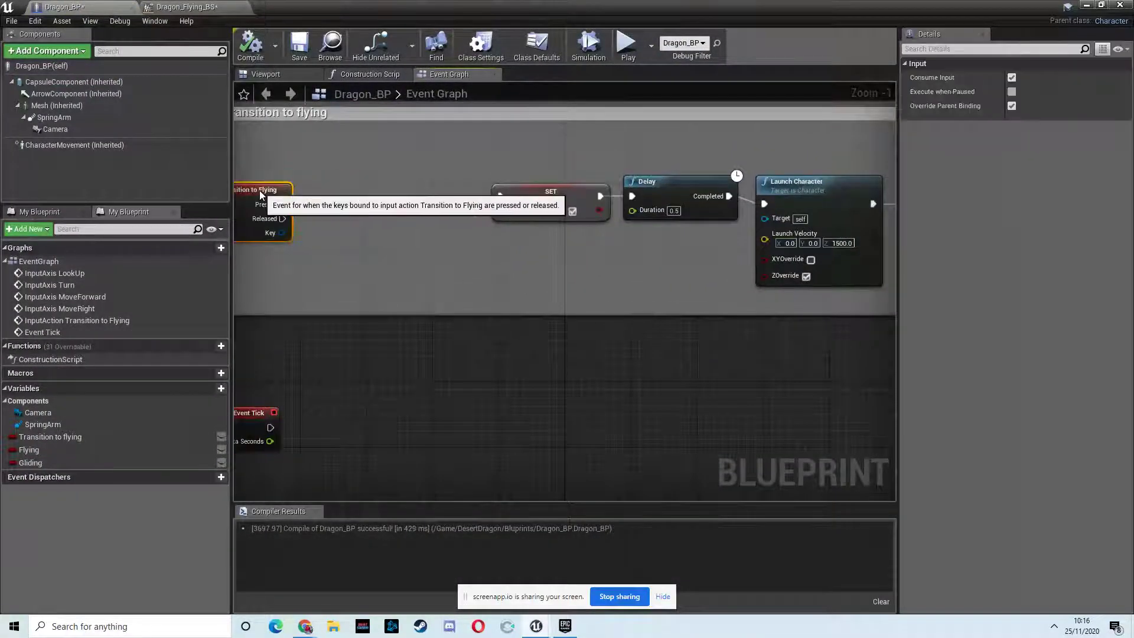
right_drag(328, 180, 531, 172)
drag(454, 185, 411, 180)
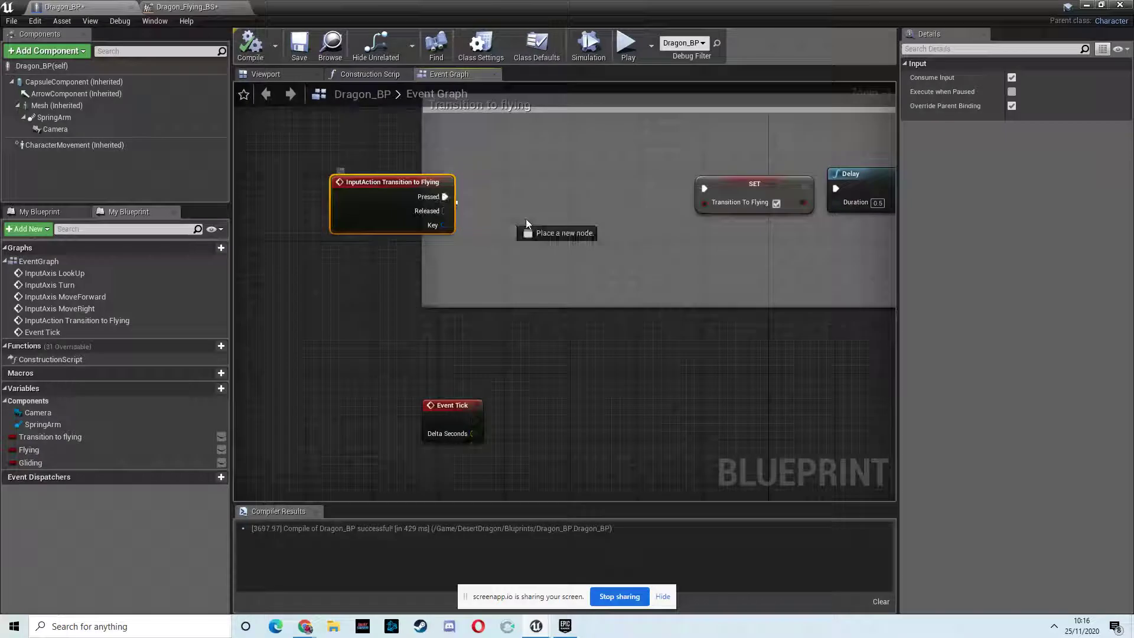
drag(526, 220, 534, 218)
text(flip fl)
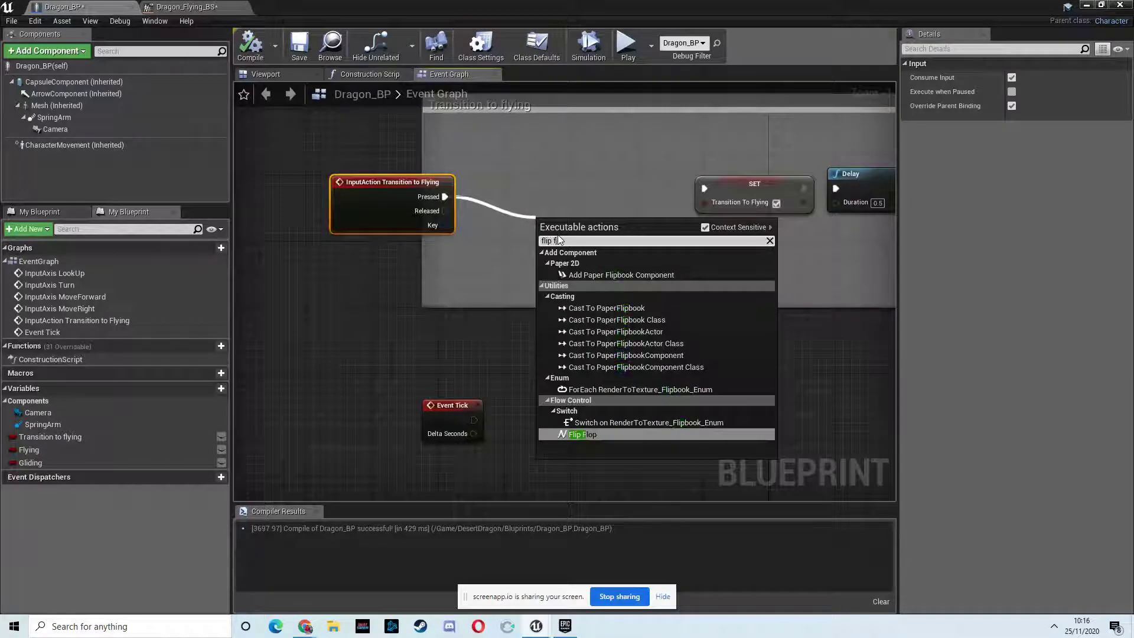
text(op)
key(Return)
drag(542, 223, 541, 198)
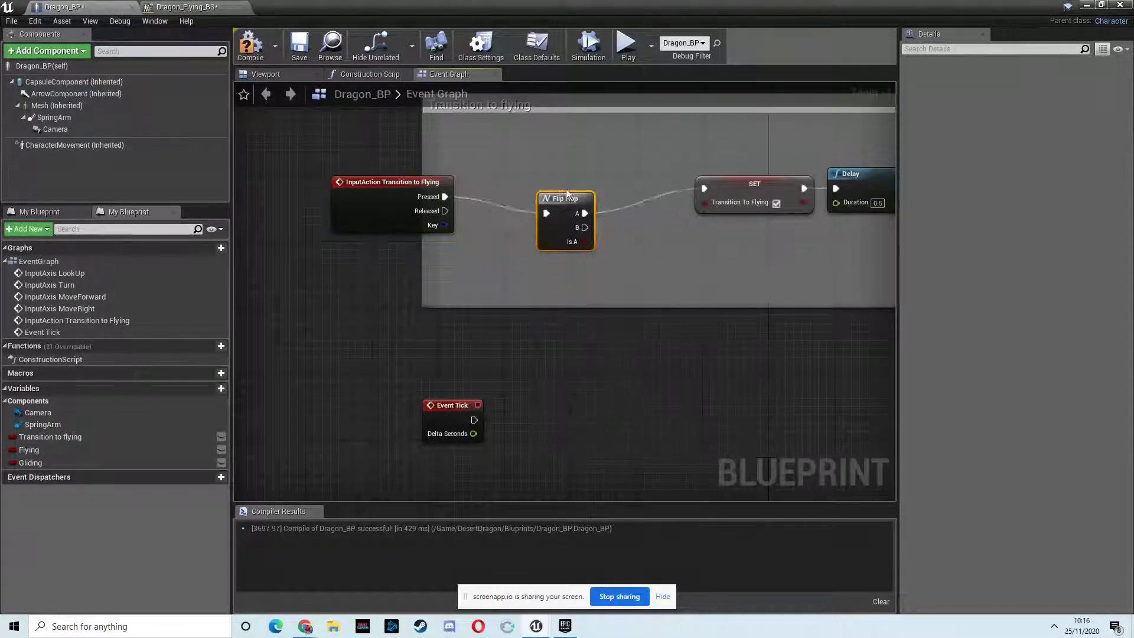
Duplicate the node chain from SET Transition To Flying onward, leaving out the input event and Flip Flop
right_drag(654, 245, 649, 219)
right_drag(683, 253, 757, 241)
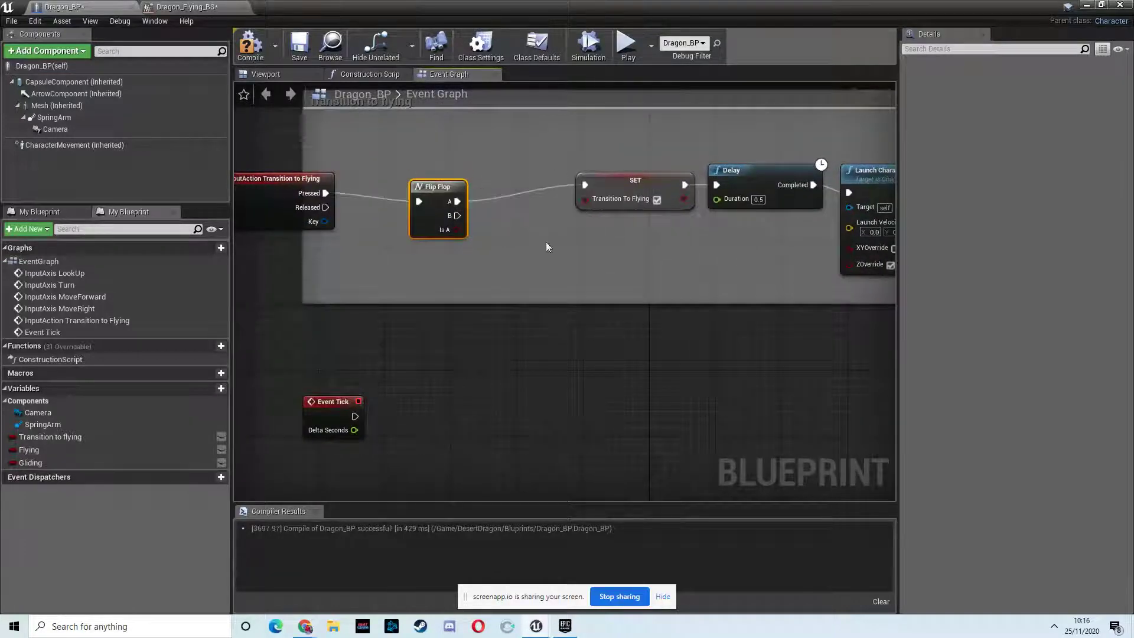
right_drag(546, 242, 536, 183)
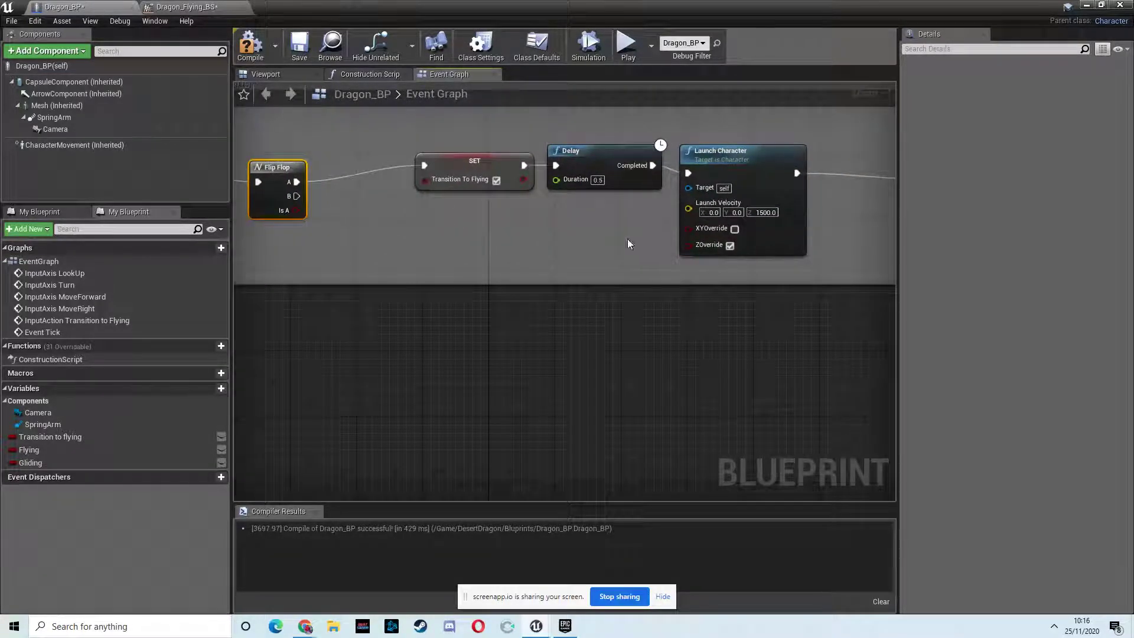
right_drag(627, 243, 711, 248)
drag(377, 172, 629, 432)
key(ctrl+v)
Arrange the duplicated chain beneath the Transition to flying comment and connect the Flip Flop's B output to its SET node
right_drag(366, 392, 731, 249)
drag(576, 282, 485, 291)
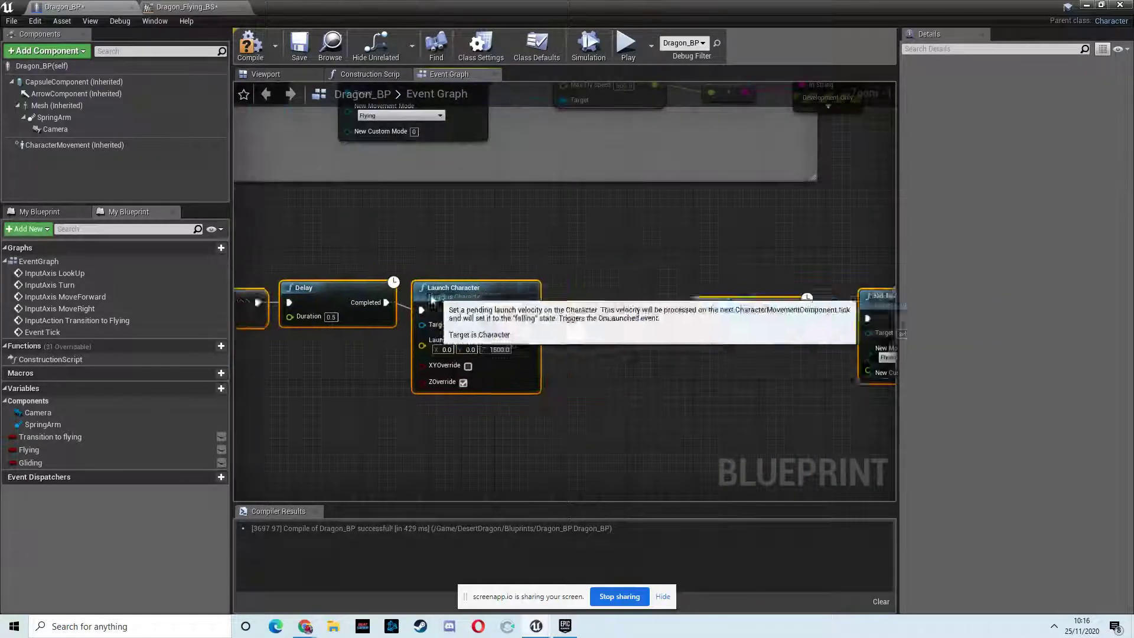
right_drag(486, 291, 849, 203)
drag(849, 202, 480, 203)
right_drag(481, 203, 855, 372)
drag(855, 372, 620, 275)
drag(325, 182, 343, 297)
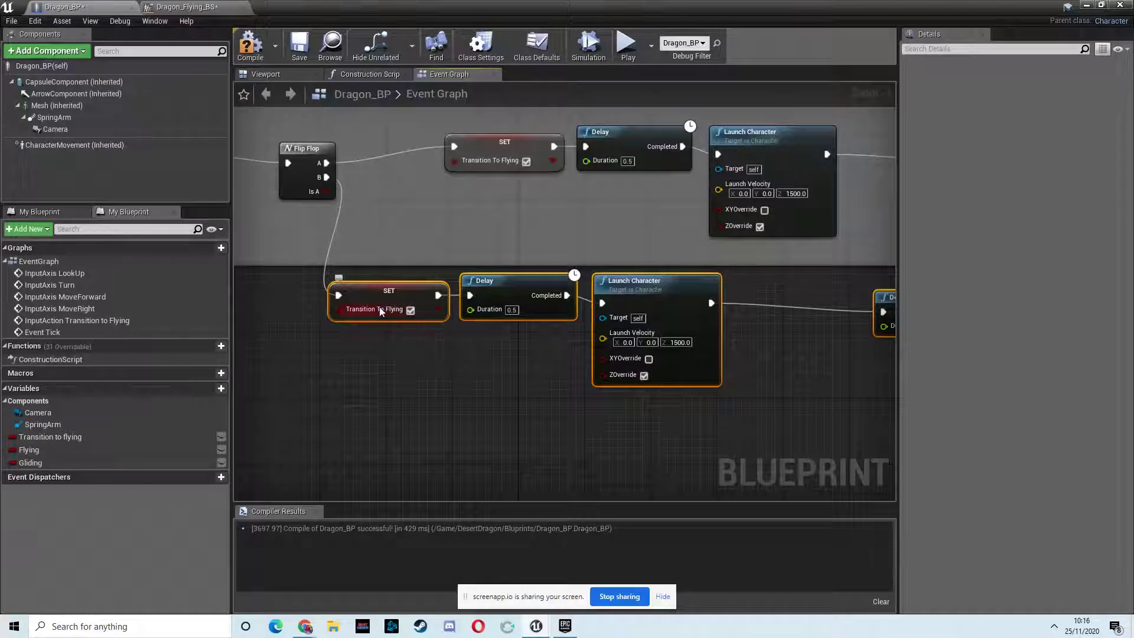
Create a Boolean variable named "Transition to landing"
click(202, 388)
text(Tran)
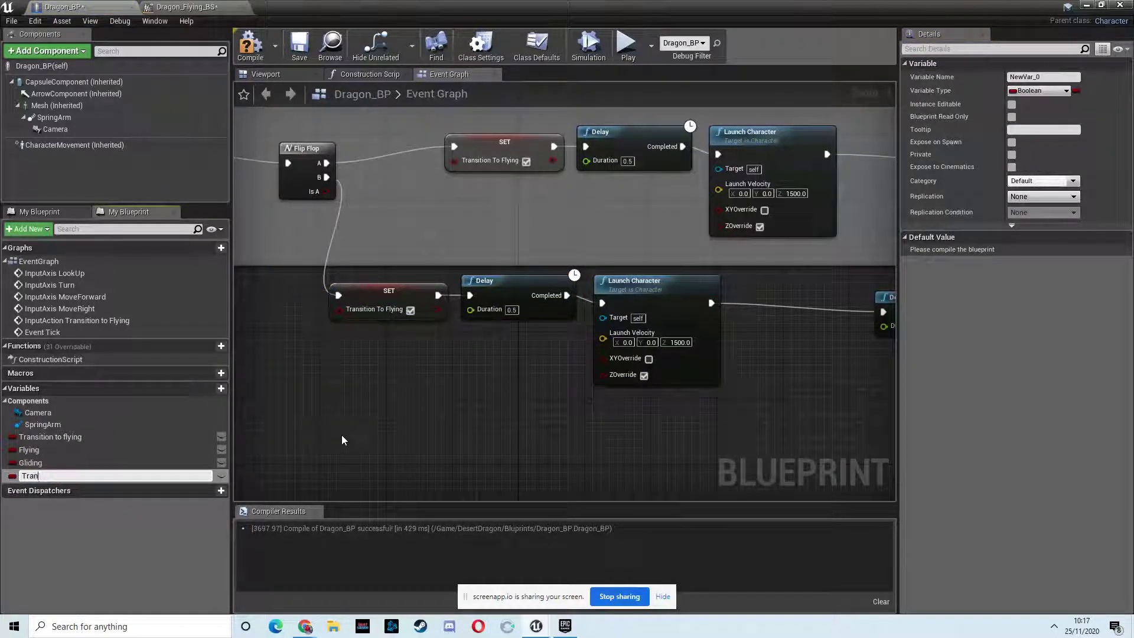
text(sition to land)
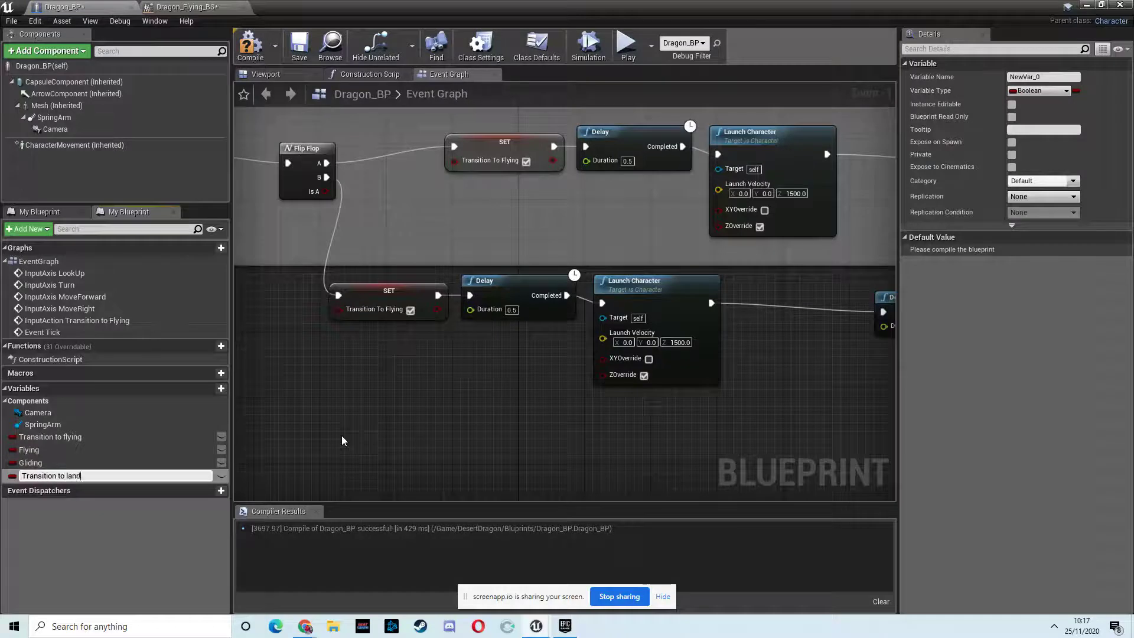
text(ing)
key(Return)
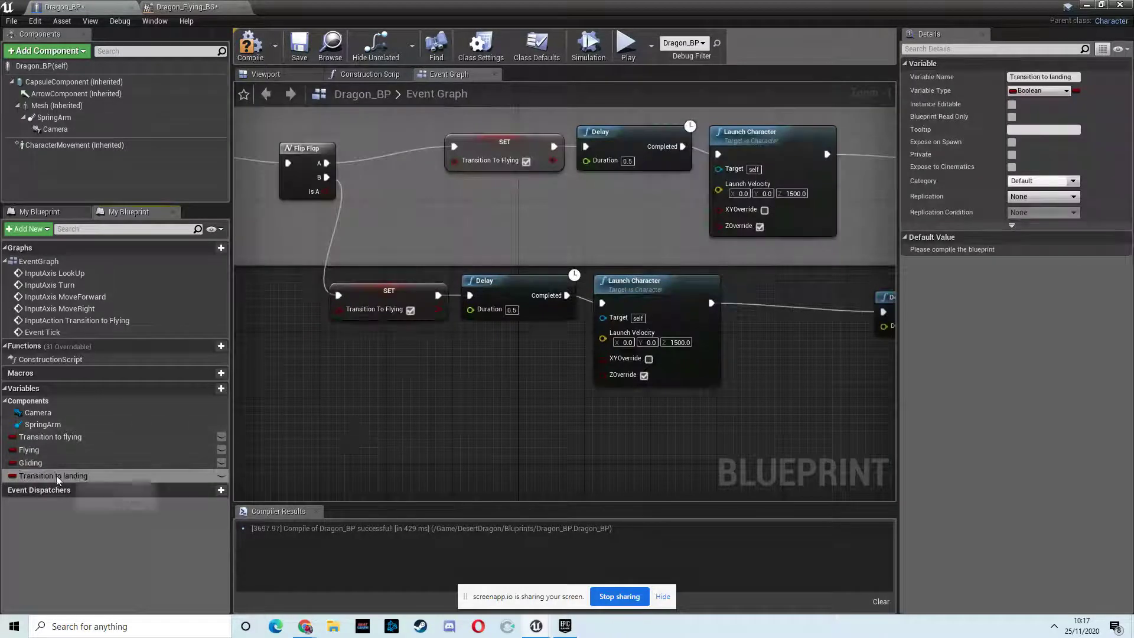
Add a SET node for Transition to landing below the duplicated chain and set its value to true
drag(56, 475, 440, 387)
drag(363, 354, 363, 356)
click(402, 382)
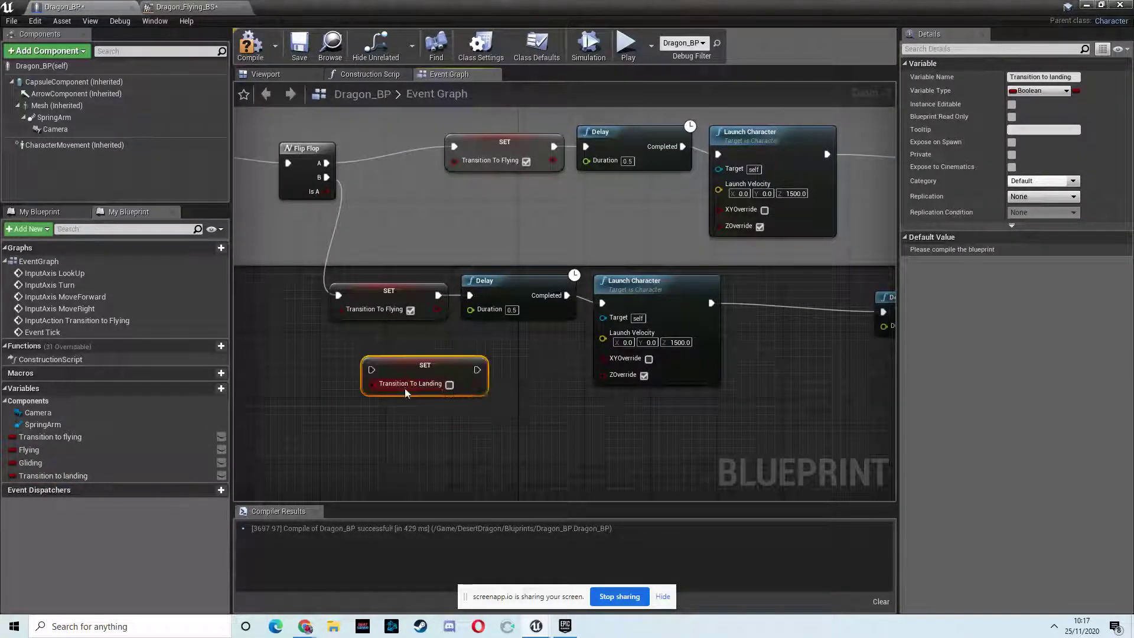
click(449, 385)
Replace the duplicated SET Transition To Flying node with SET Transition To Landing, wired between Flip Flop B and the Delay
click(391, 295)
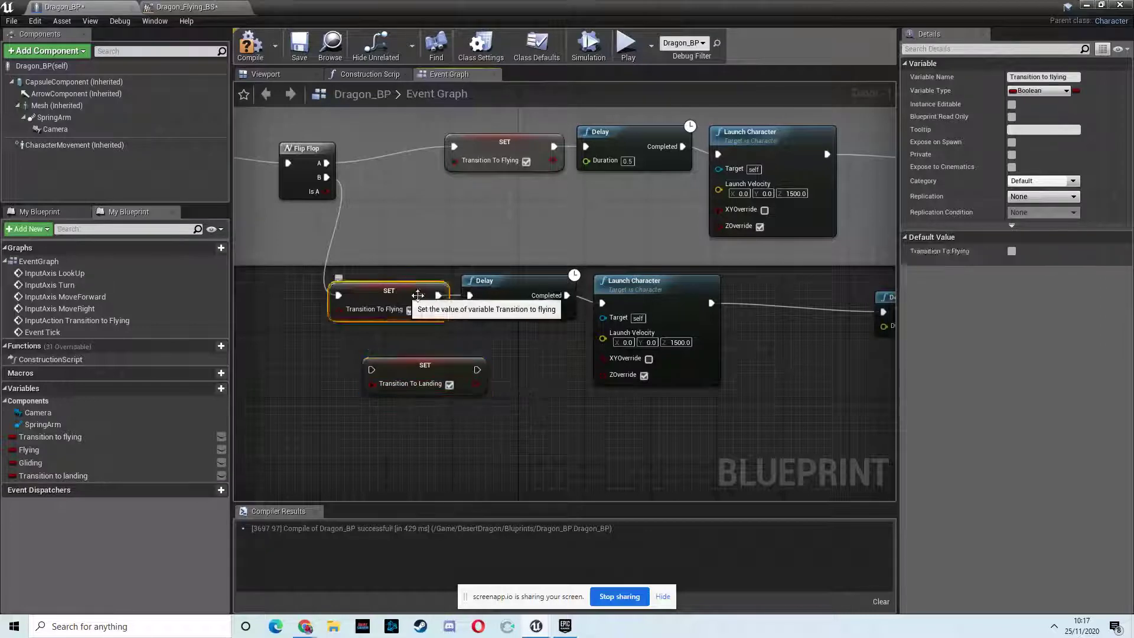
key(Delete)
drag(408, 372, 383, 289)
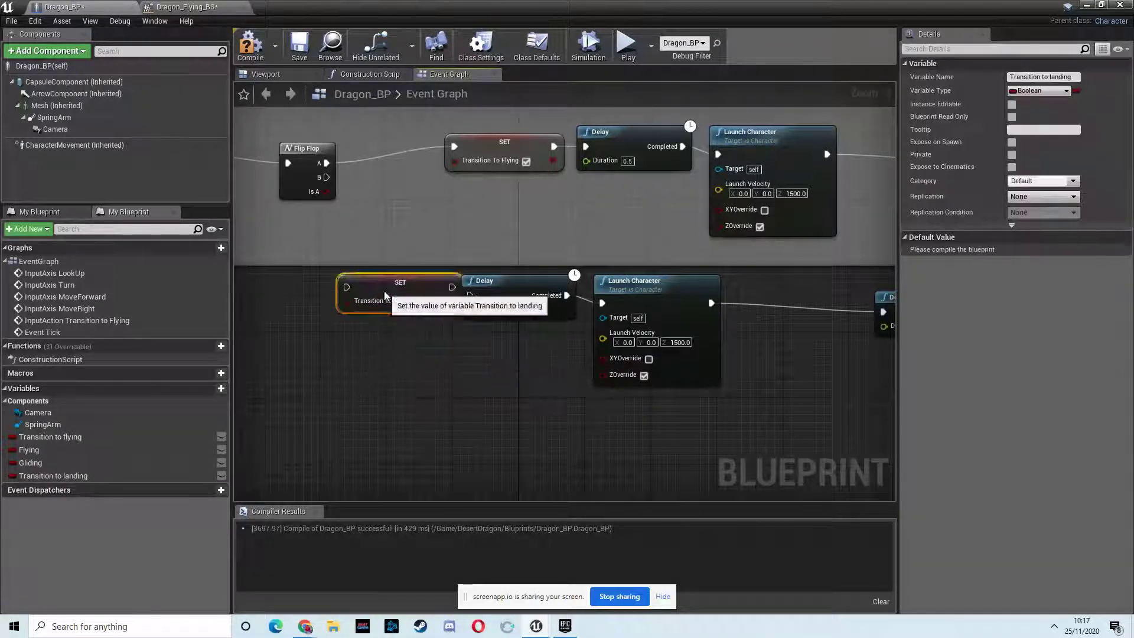
drag(327, 177, 347, 288)
drag(379, 282, 354, 282)
drag(427, 287, 458, 295)
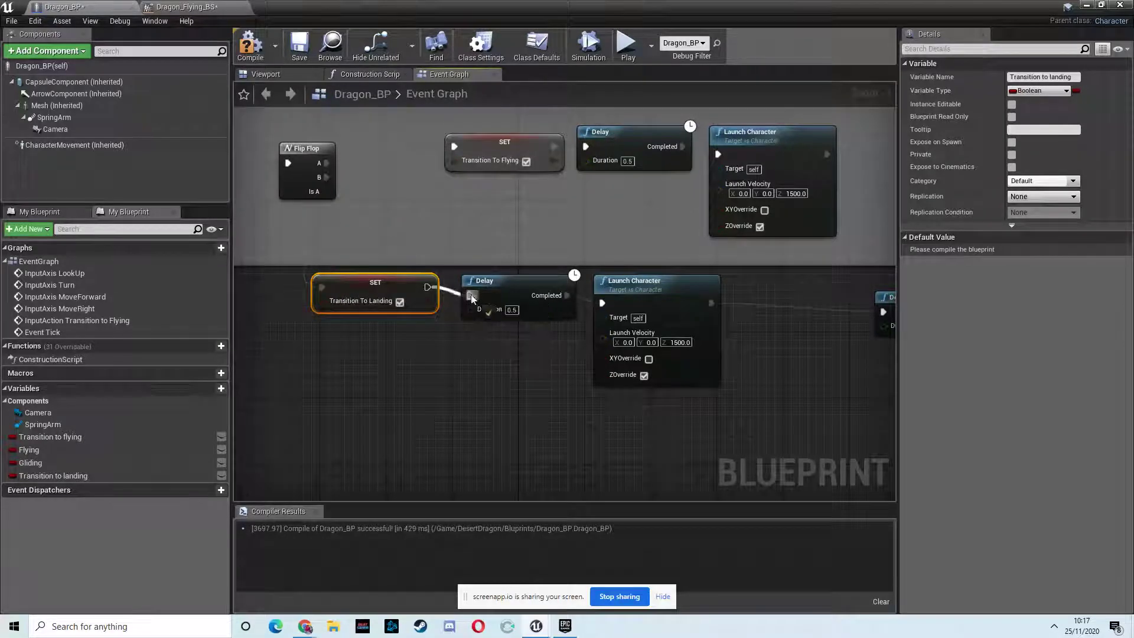
Set the Z launch velocity of the landing chain's Launch Character node to -1500
right_drag(537, 361, 433, 357)
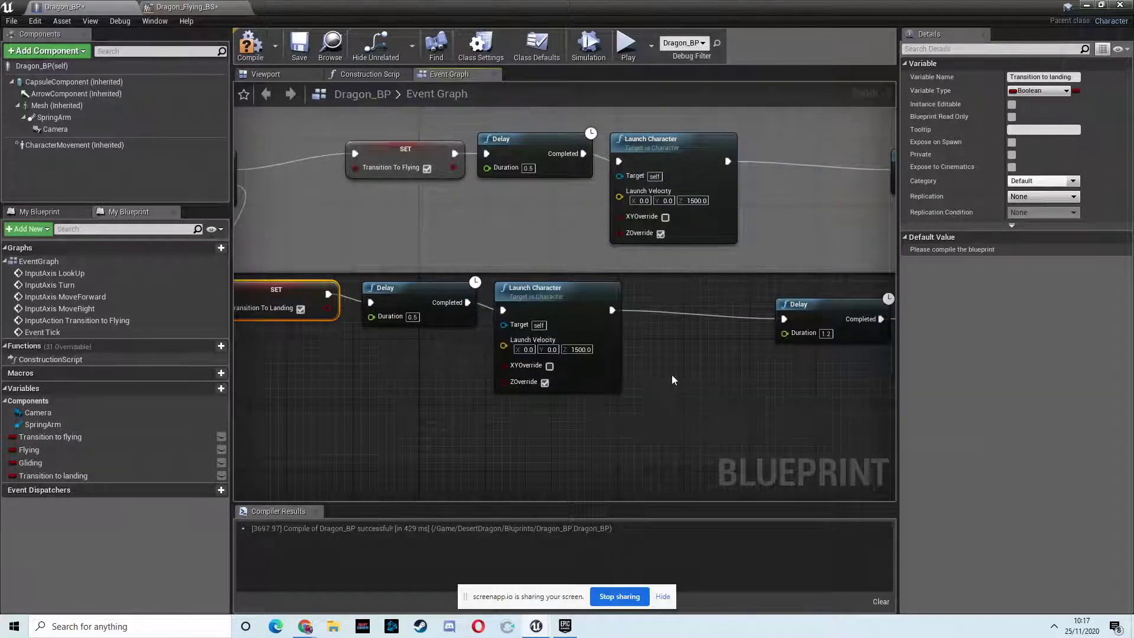
right_drag(671, 375, 662, 371)
click(562, 346)
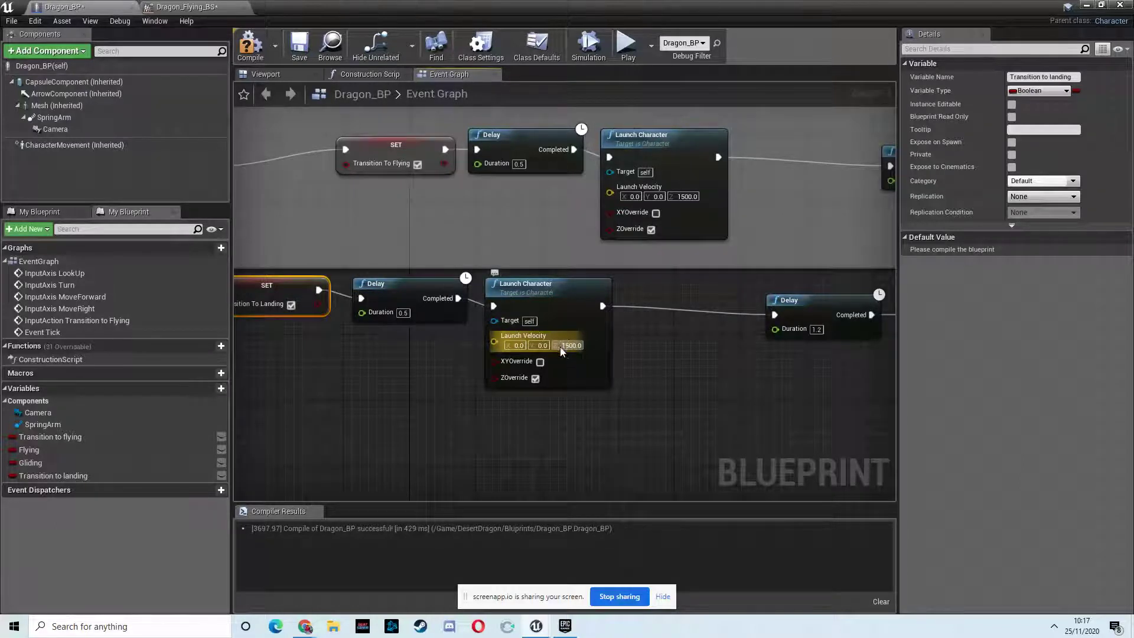
text(-)
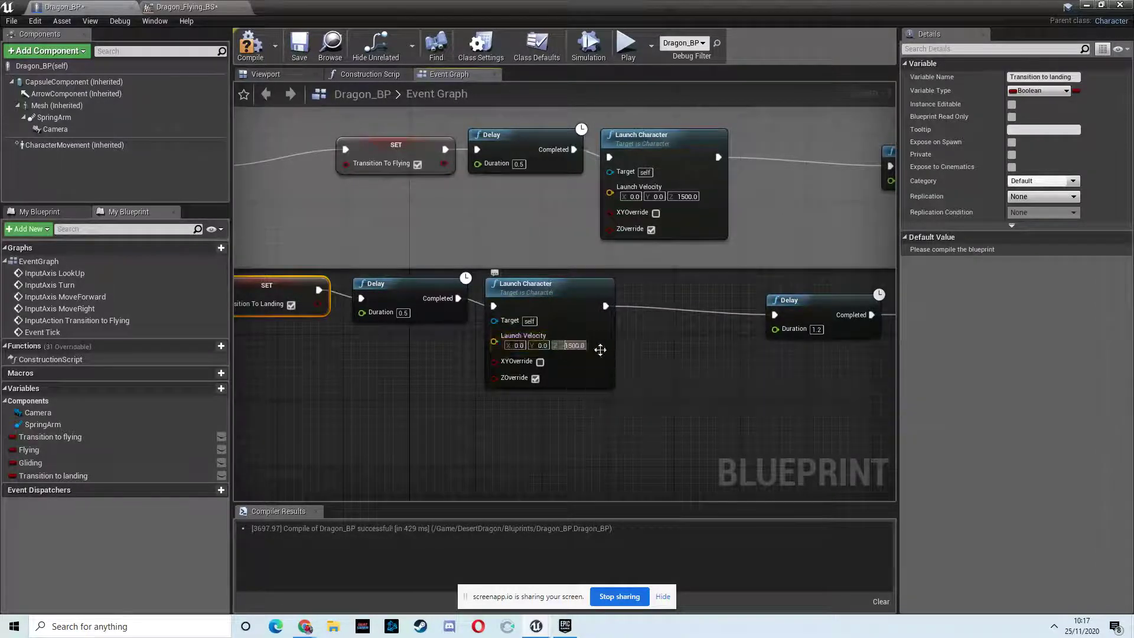
click(647, 359)
Set the new movement mode of the landing chain's Set Movement Mode node to Walking
right_drag(647, 359, 401, 328)
right_drag(597, 308, 474, 308)
click(588, 303)
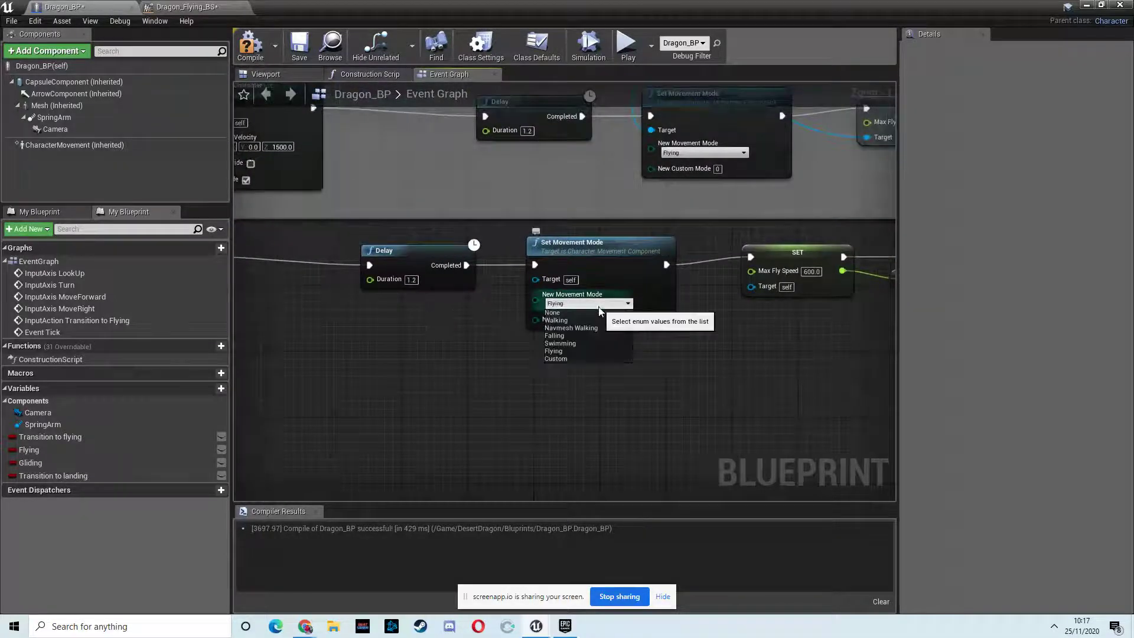
click(559, 316)
Delete the Max Fly Speed setter, the Print String node and its string conversion from the landing chain
right_drag(713, 329, 519, 341)
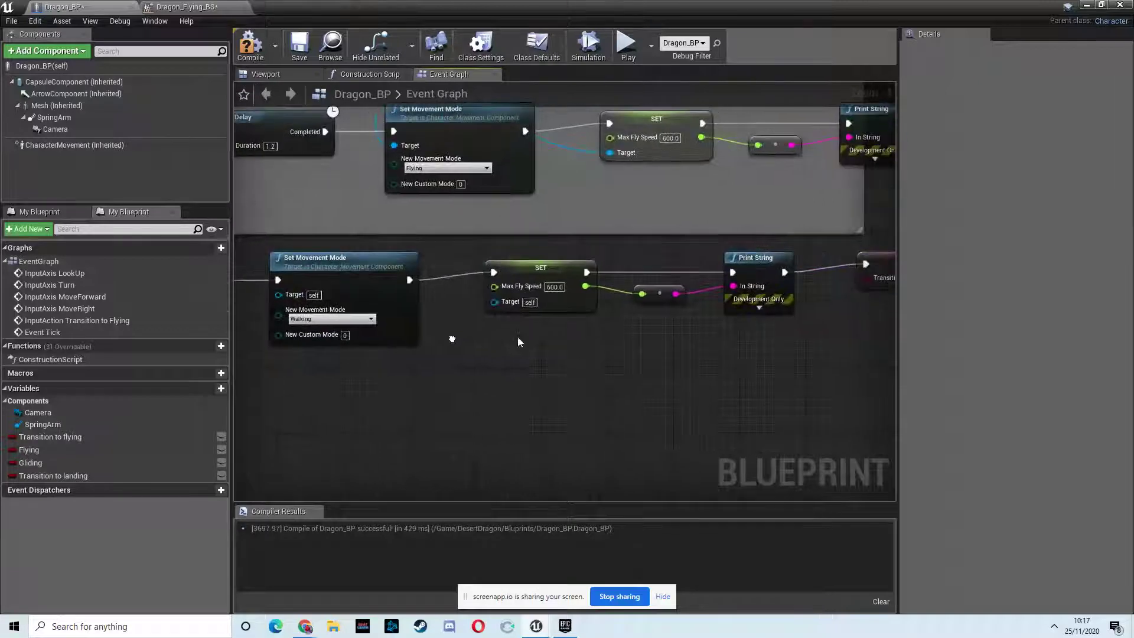
click(546, 271)
key(Delete)
right_drag(879, 251, 713, 288)
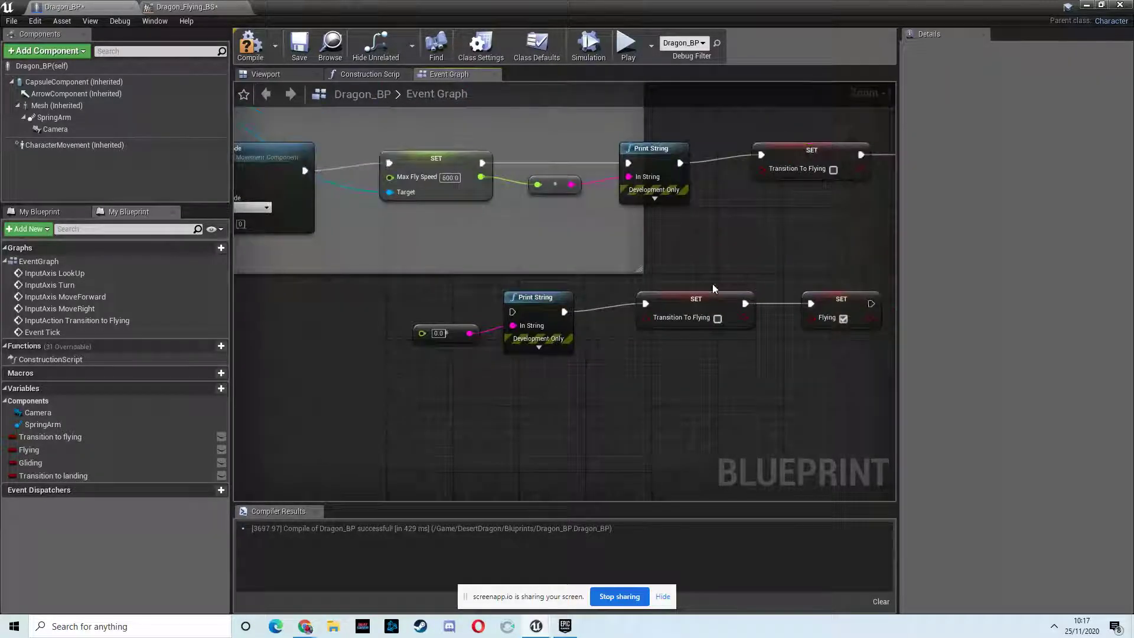
click(564, 325)
key(Delete)
click(432, 332)
key(Delete)
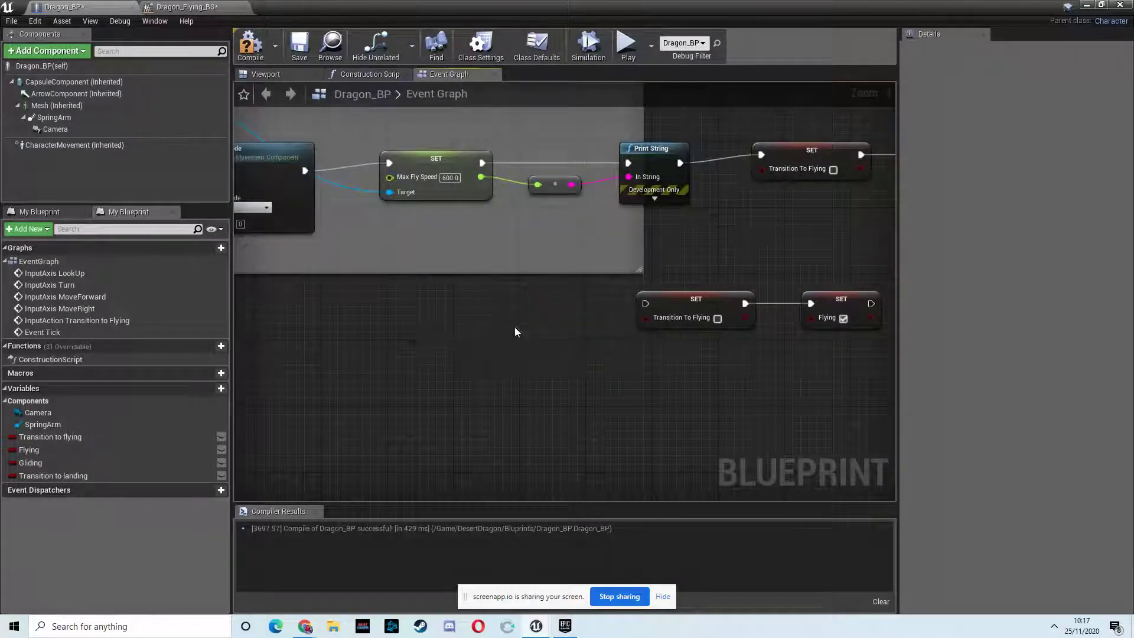
Delete the duplicated SET Transition To Flying and SET Flying nodes from the end of the landing chain
drag(684, 308, 675, 308)
key(Delete)
drag(828, 304, 351, 361)
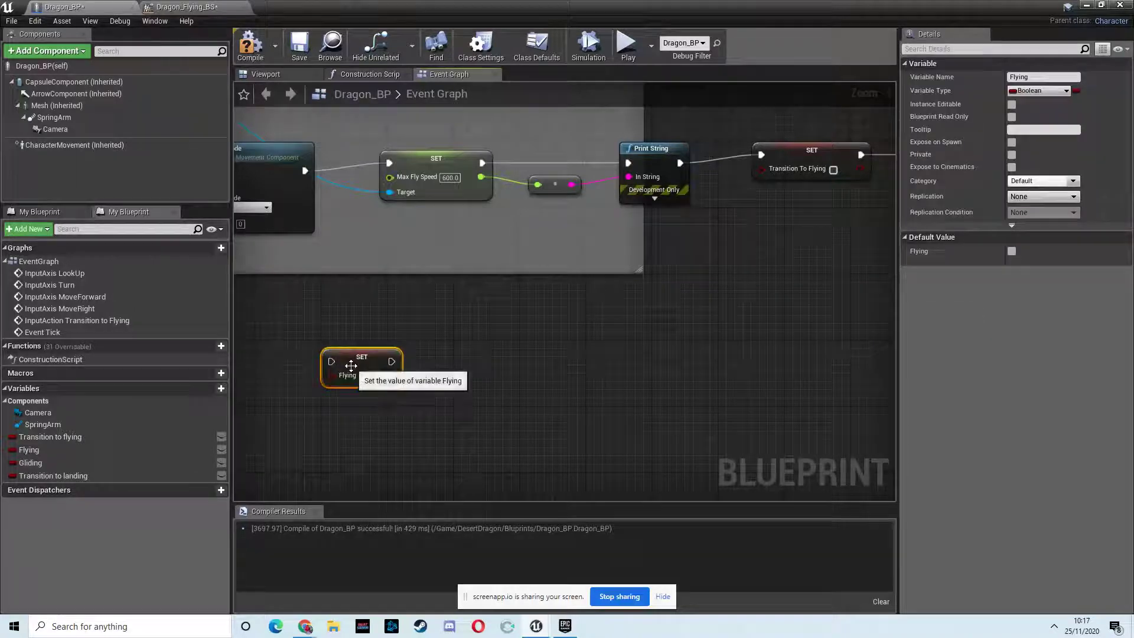
key(Delete)
Create a Boolean variable named "Walkiing"
right_drag(351, 366, 685, 359)
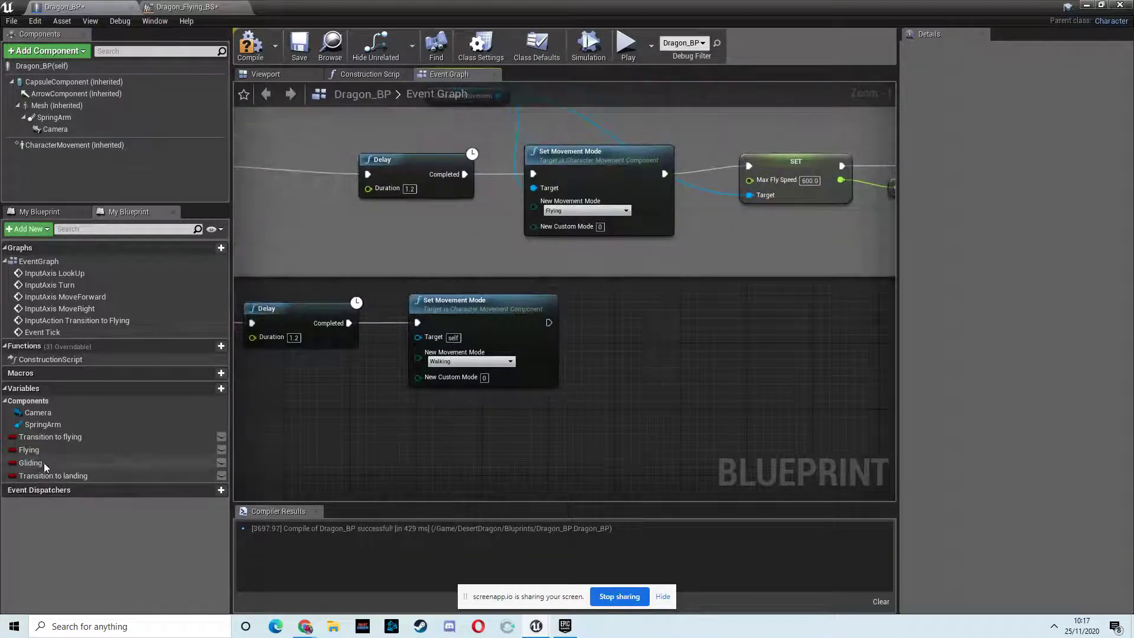
click(221, 388)
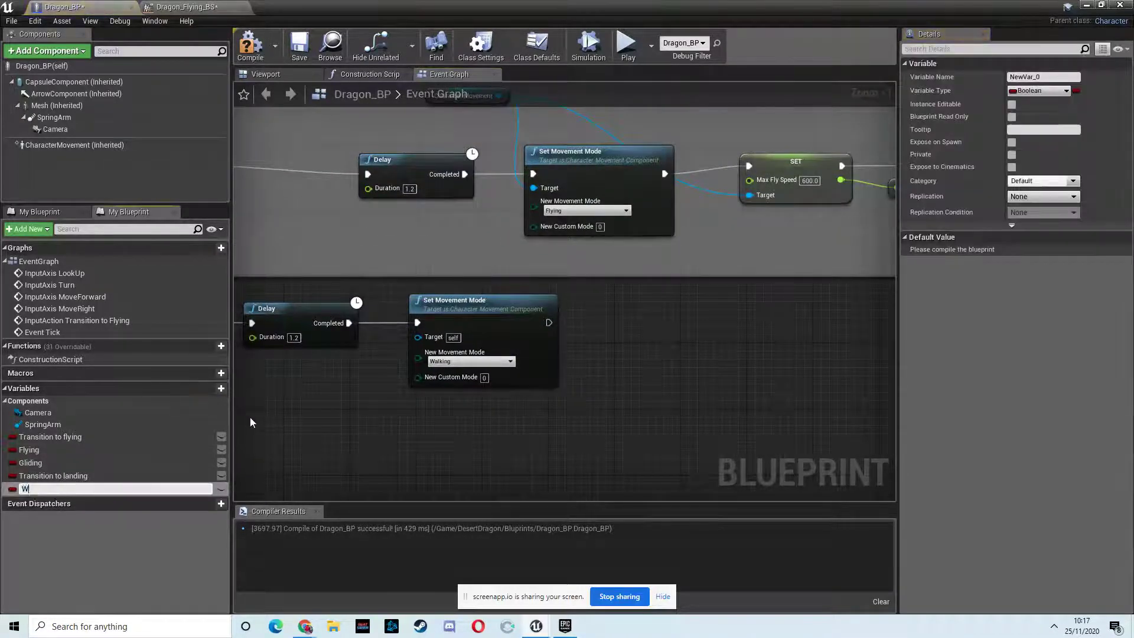
key(Return)
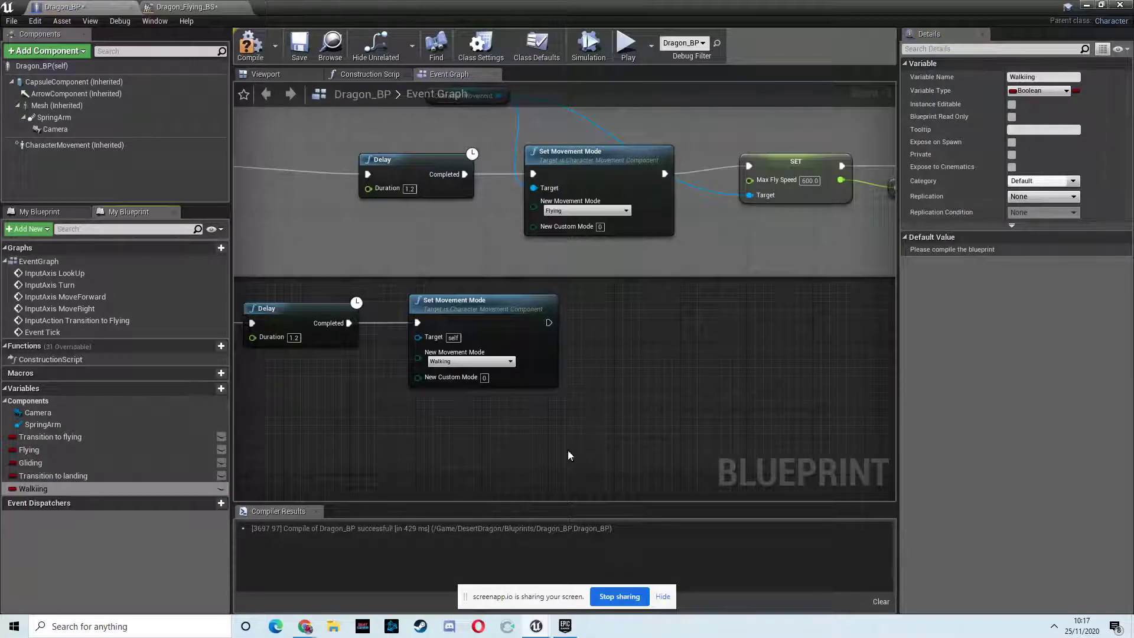
Connect a Character Movement reference to the Target of the landing chain's Set Movement Mode node and compile the blueprint
right_drag(568, 455, 790, 374)
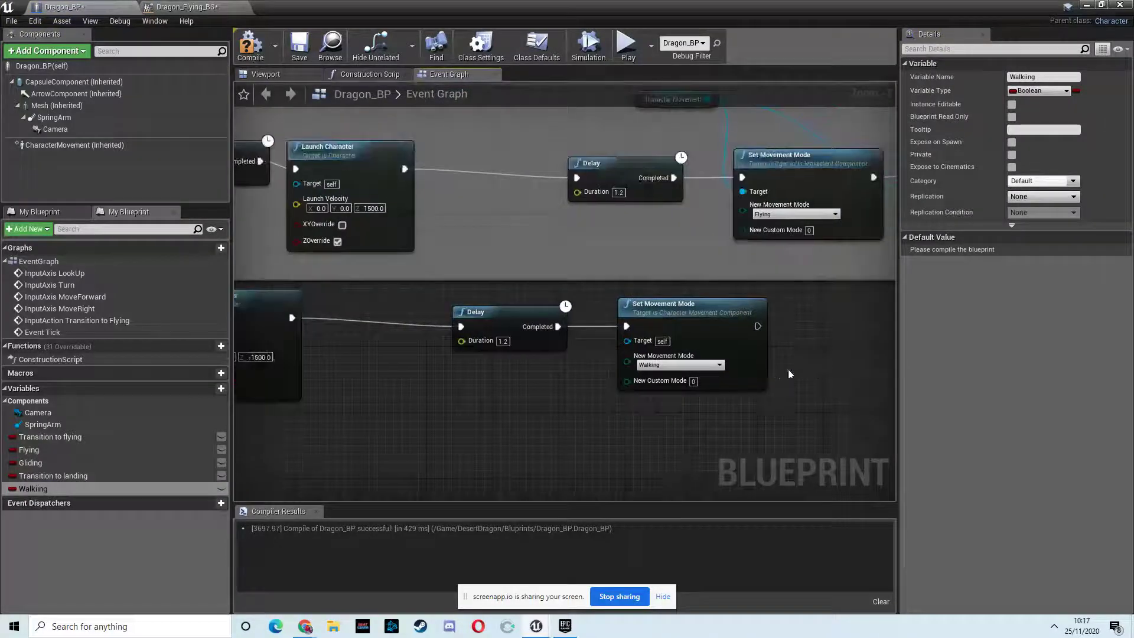
click(250, 38)
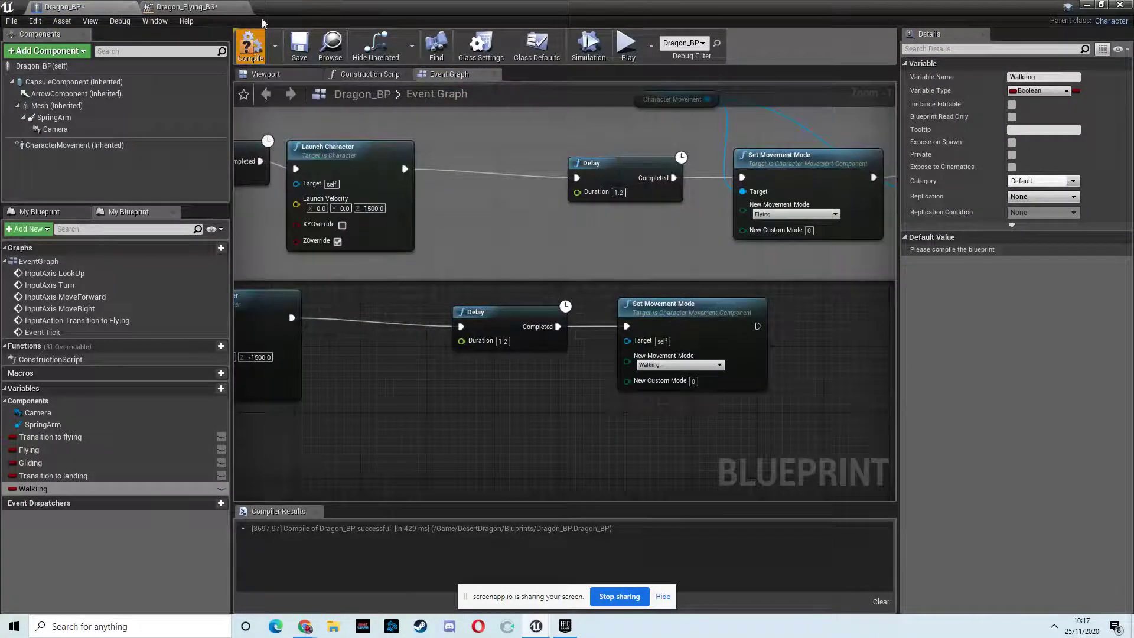
click(672, 314)
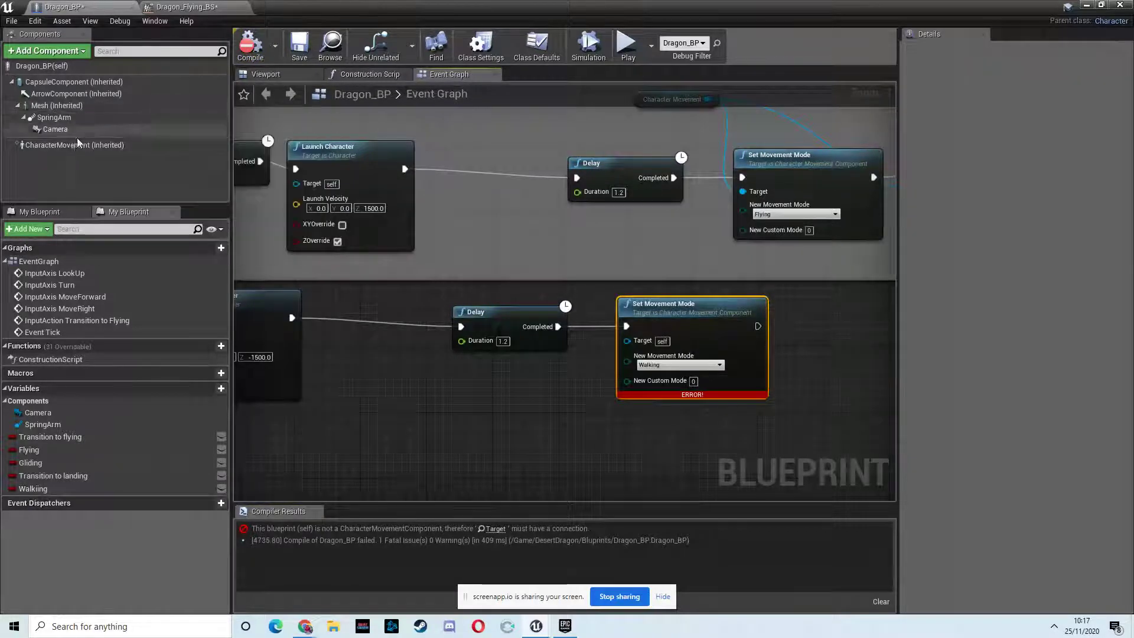
drag(76, 144, 595, 393)
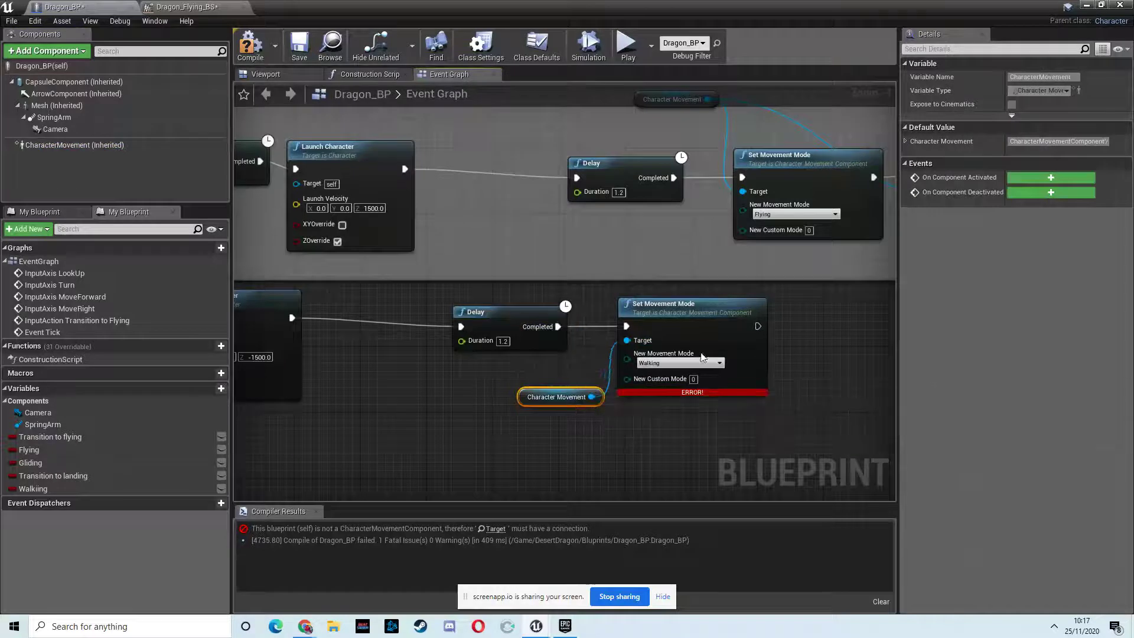
click(250, 47)
Line up the landing chain's second Delay node and its Set Movement Mode node with the Launch Character node
right_drag(468, 271, 608, 281)
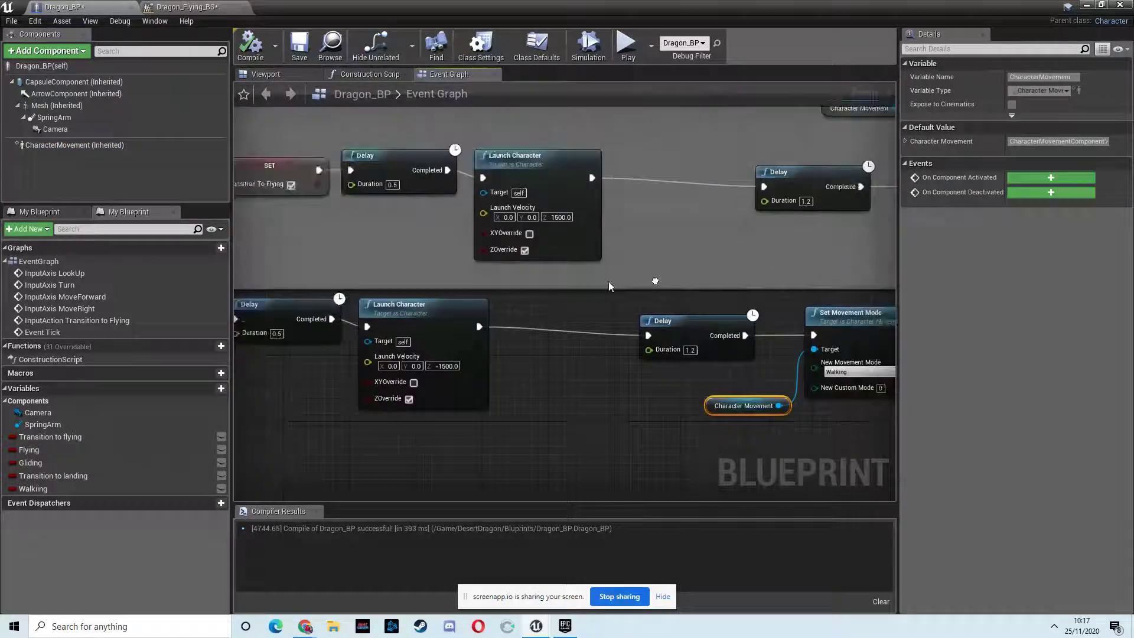
drag(642, 335, 608, 325)
right_drag(488, 336, 653, 325)
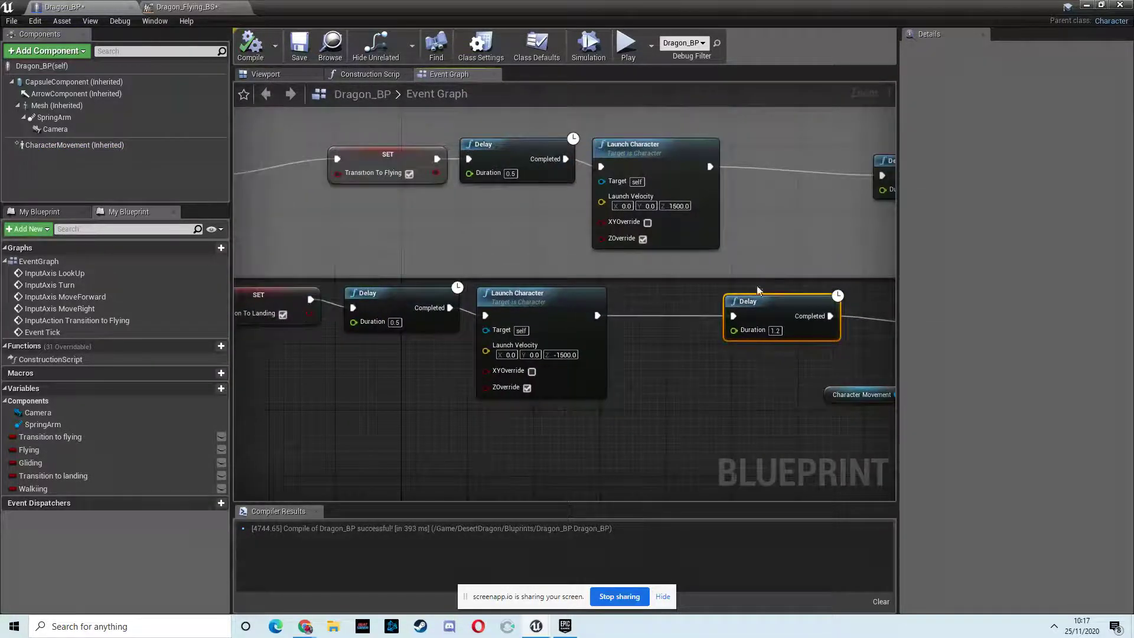
right_drag(849, 283, 584, 298)
drag(726, 327, 724, 318)
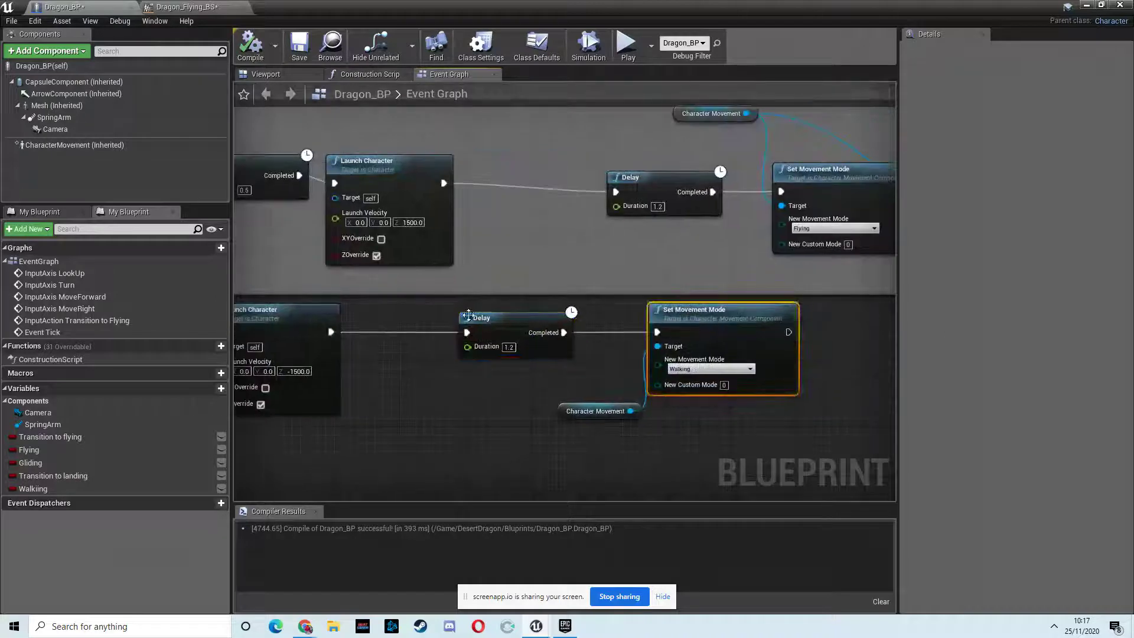
right_drag(407, 307, 613, 287)
right_drag(556, 349, 457, 361)
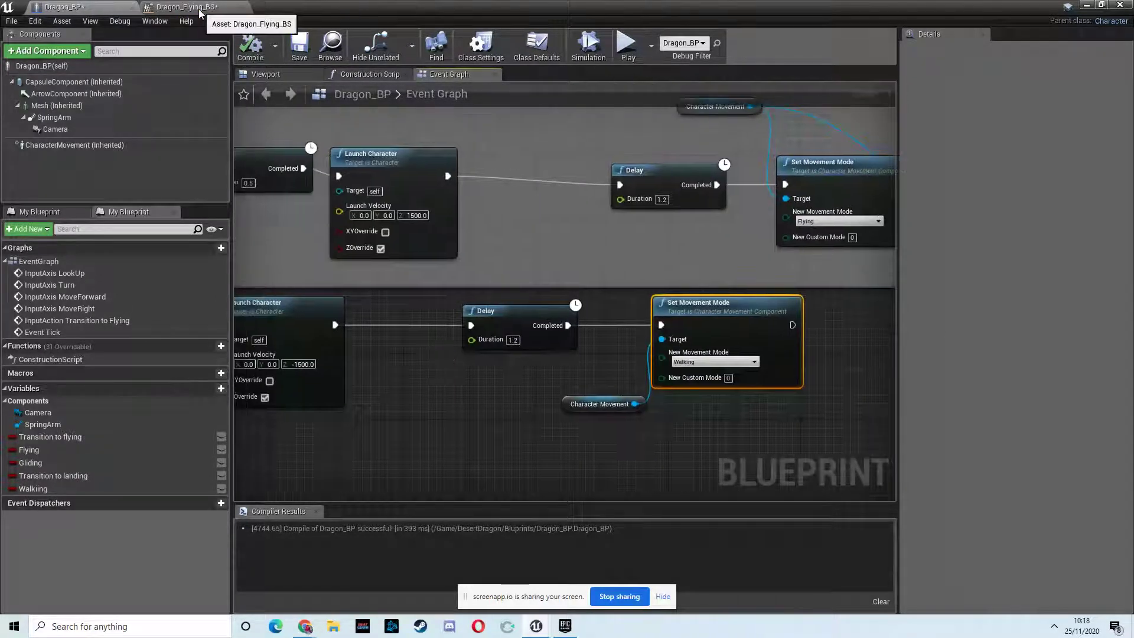
Open the Dragom_Anim_BP animation blueprint and go to its Locomotion state machine
click(1086, 6)
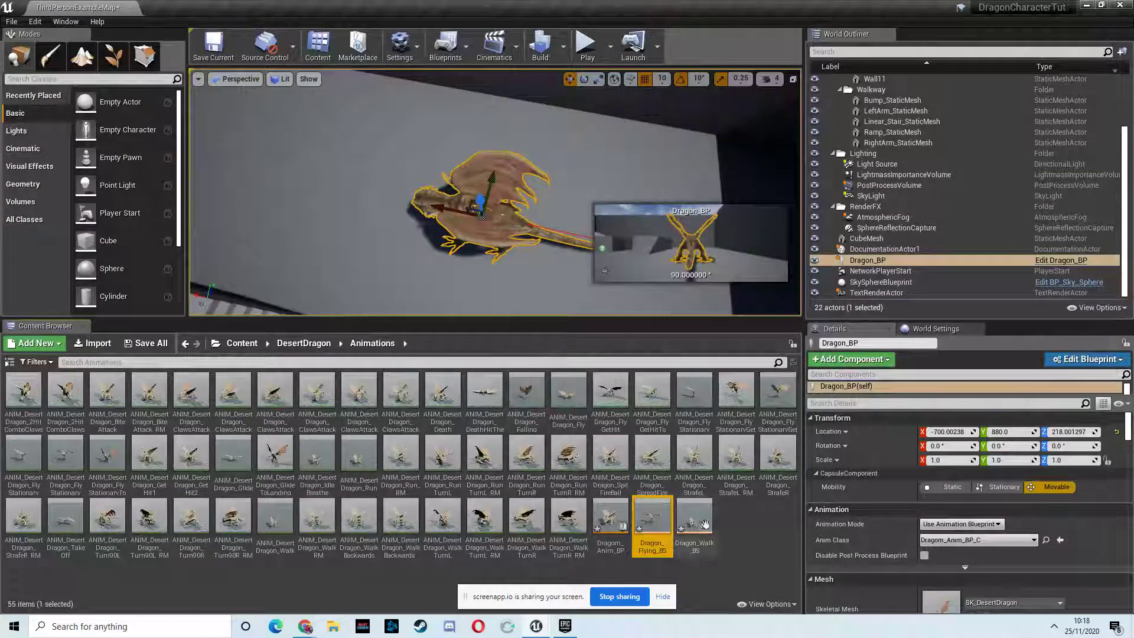
double_click(616, 532)
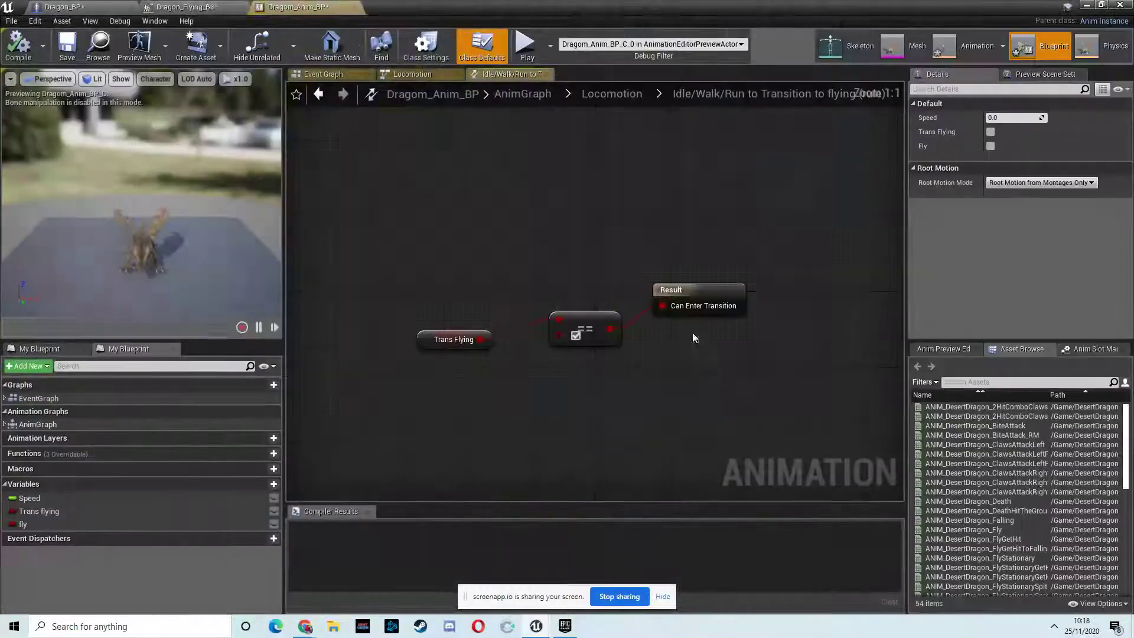
click(614, 94)
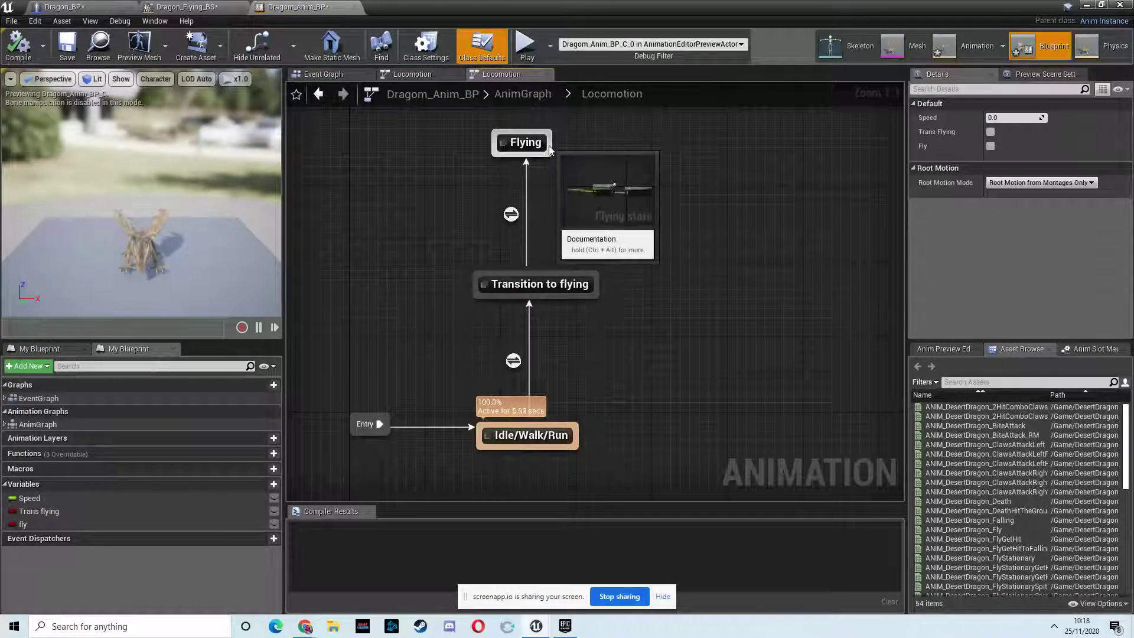
Add a state named "Transition to Walking" to the Locomotion state machine, with a transition leading from Flying
drag(549, 149, 720, 138)
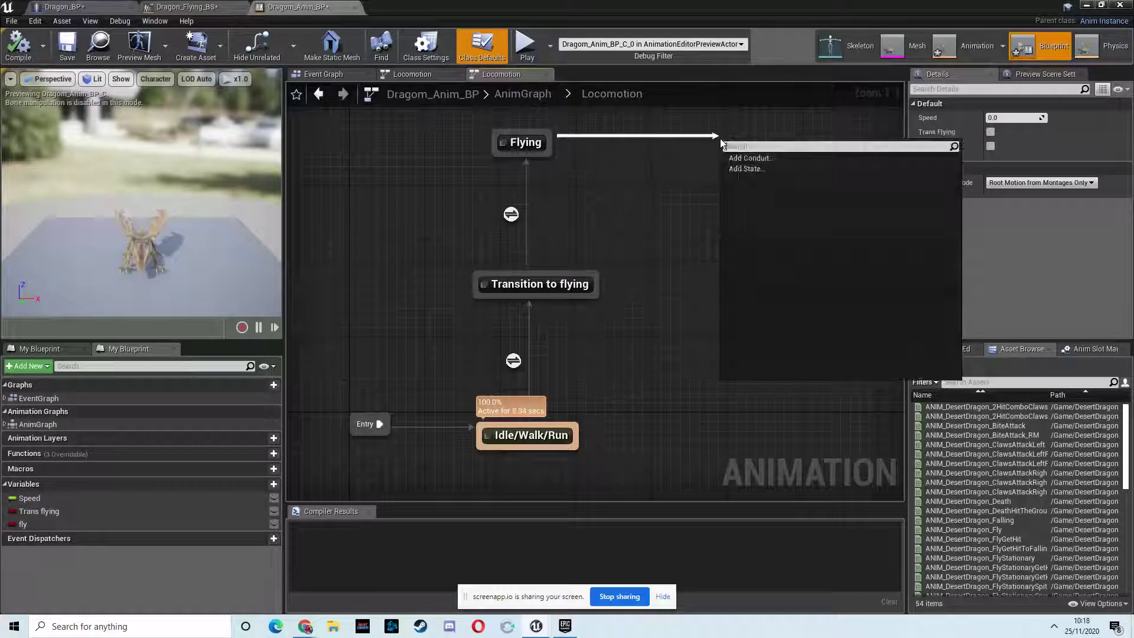
click(746, 167)
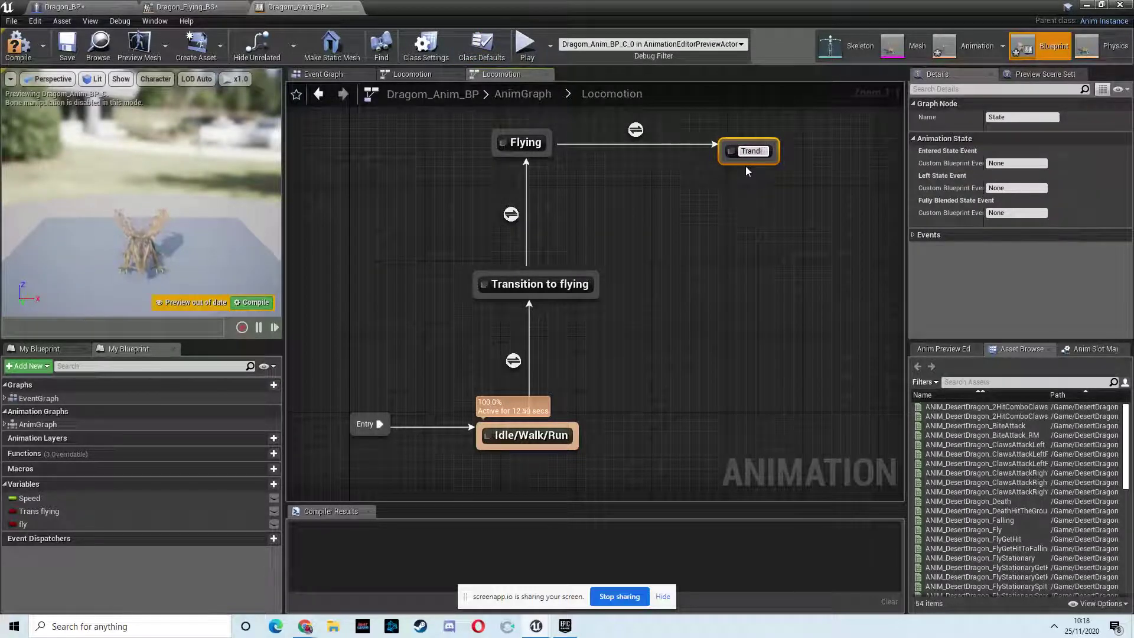
text(Transition)
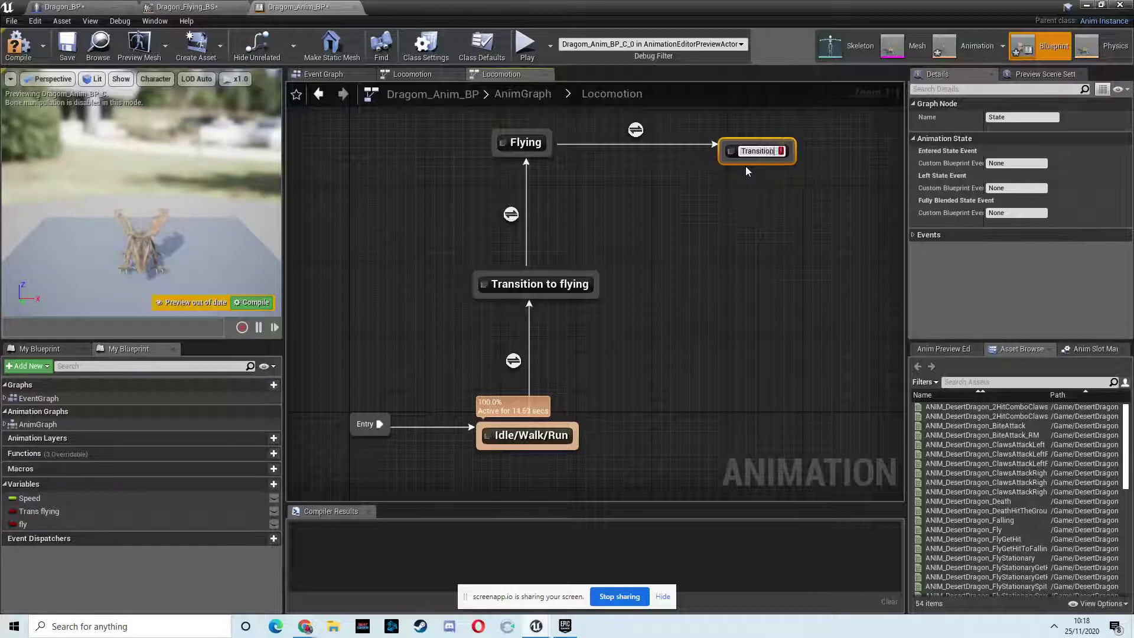
text( to Walking)
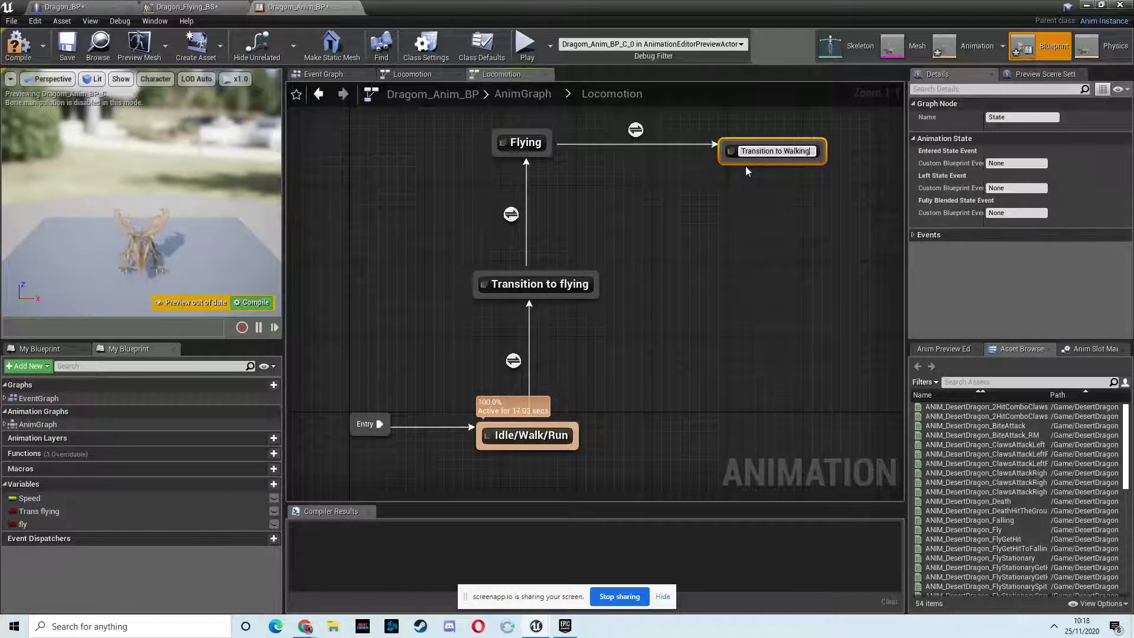
key(Return)
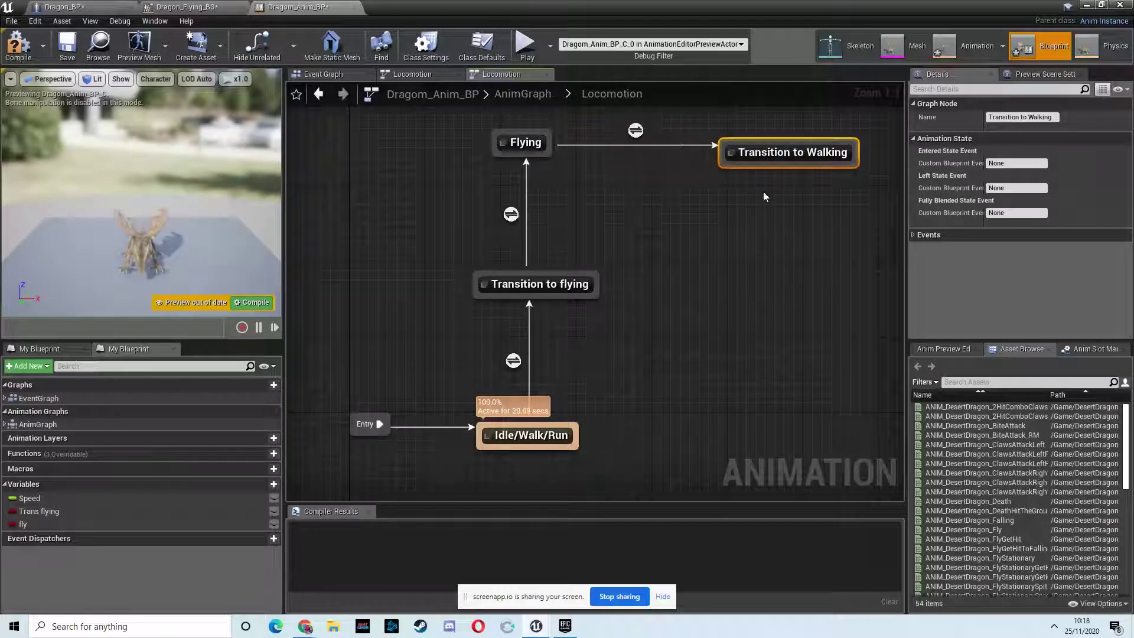
Add a transition from Transition to Walking to Idle/Walk/Run and place the Transition to Walking state beside Transition to flying
right_drag(776, 225, 624, 226)
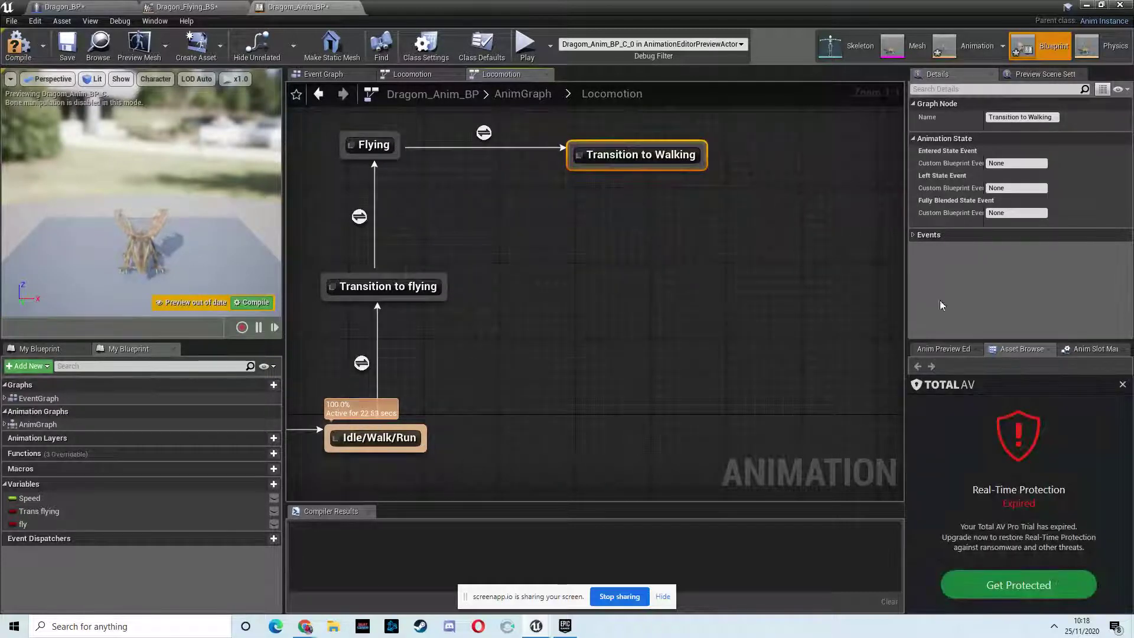
click(1121, 384)
right_drag(437, 345, 575, 267)
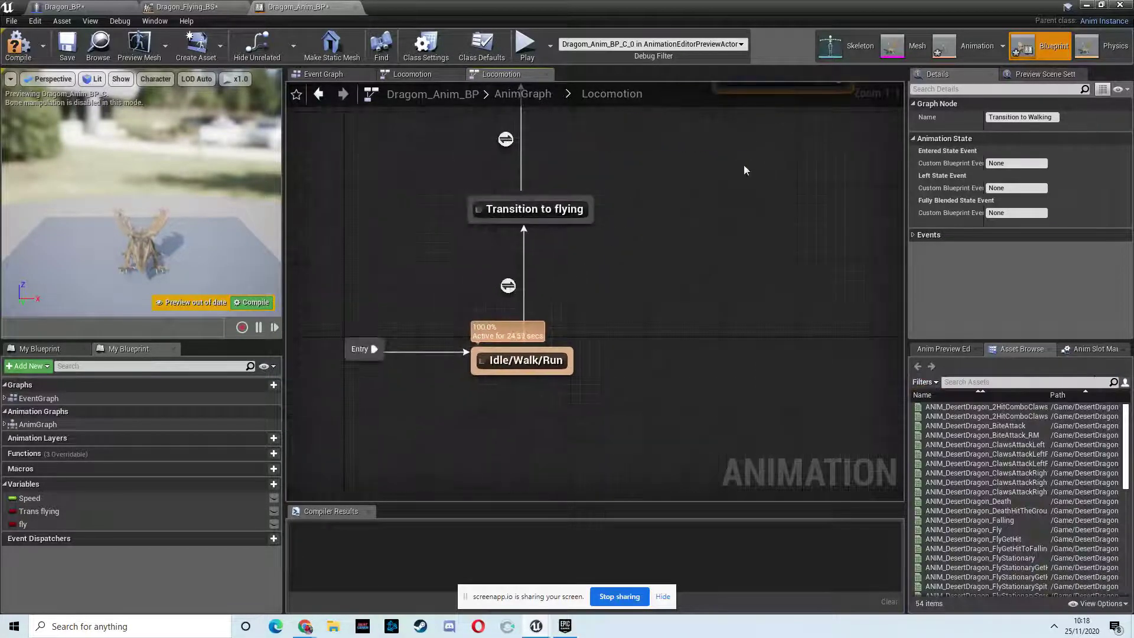
right_drag(765, 104, 717, 196)
drag(720, 165, 509, 450)
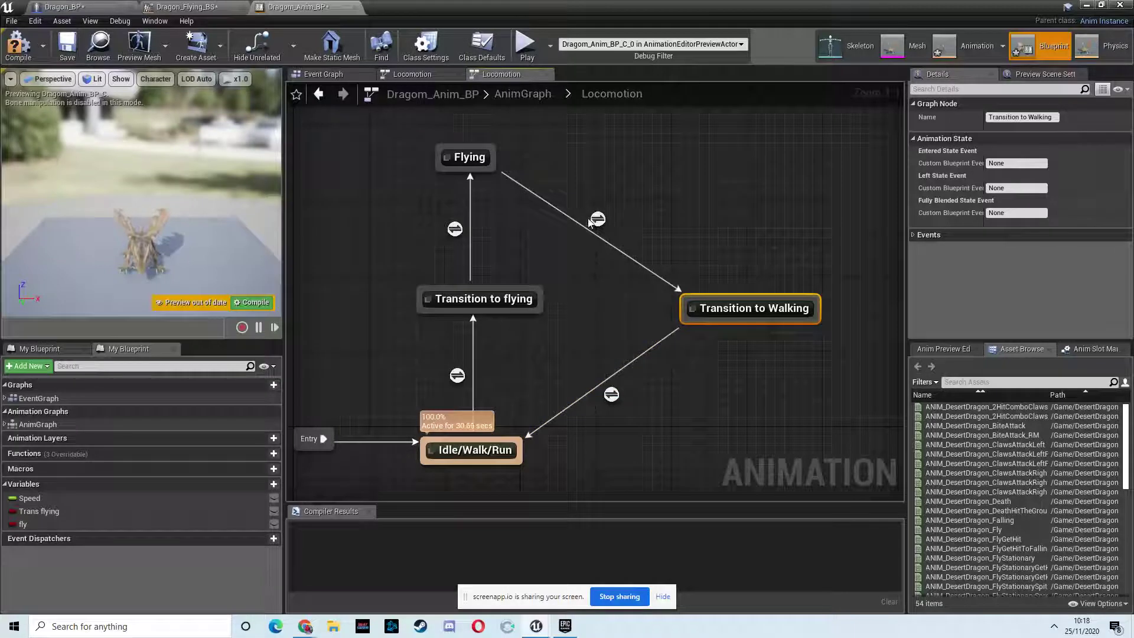
In the animation blueprint's event graph, add a Get Transition To Landing node from the Cast To Dragon_BP output
click(343, 74)
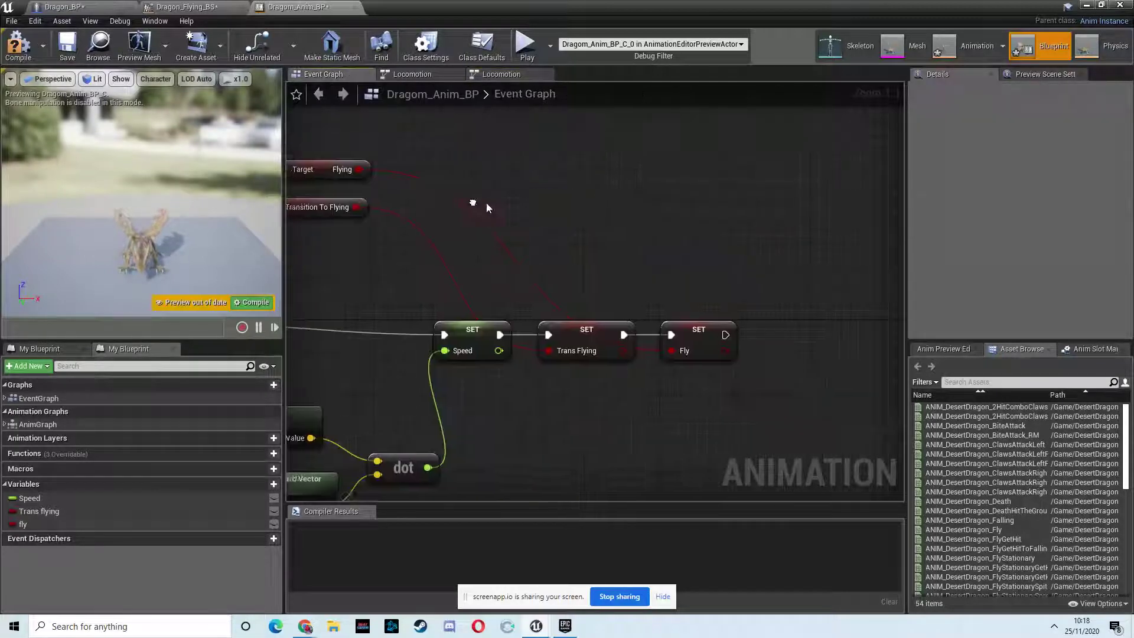
right_drag(486, 208, 746, 188)
right_drag(569, 200, 579, 262)
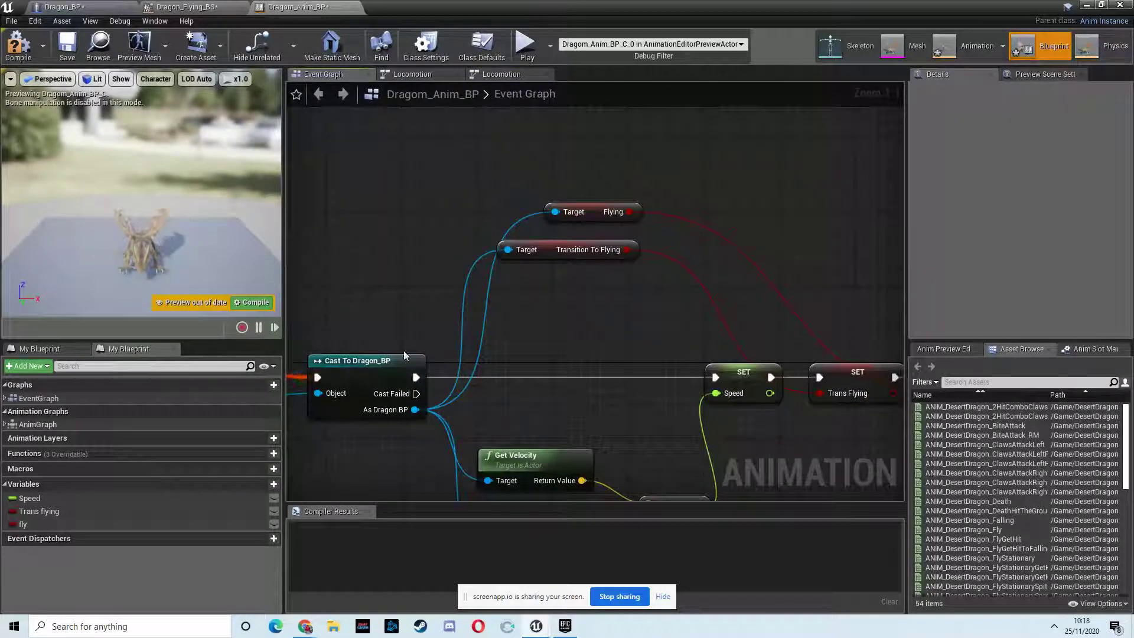
drag(414, 409, 578, 170)
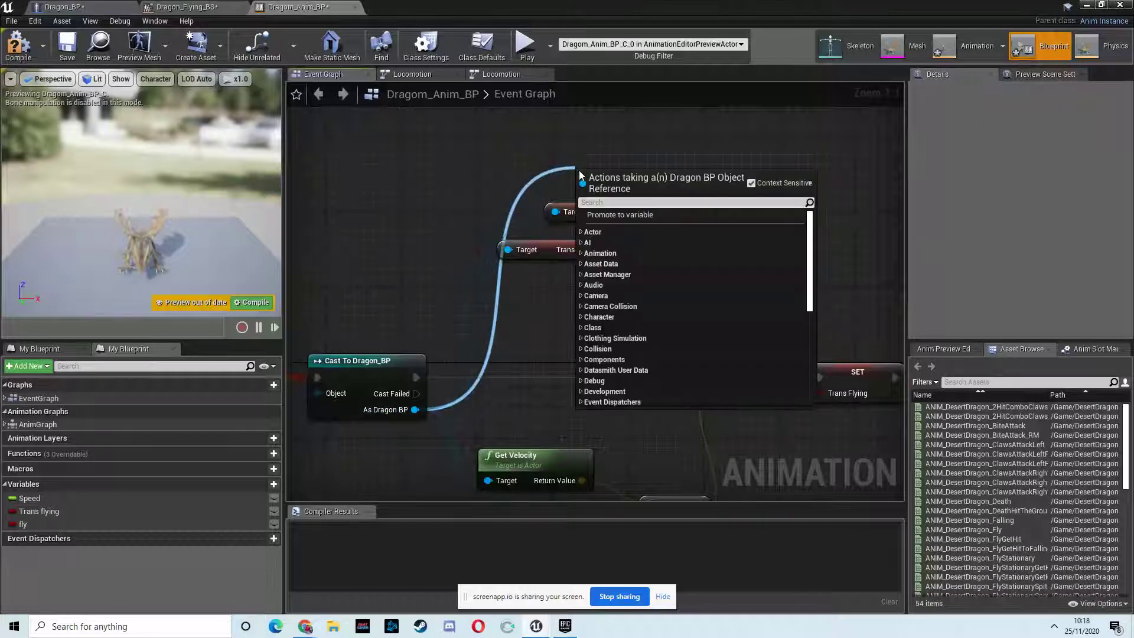
text(get tra)
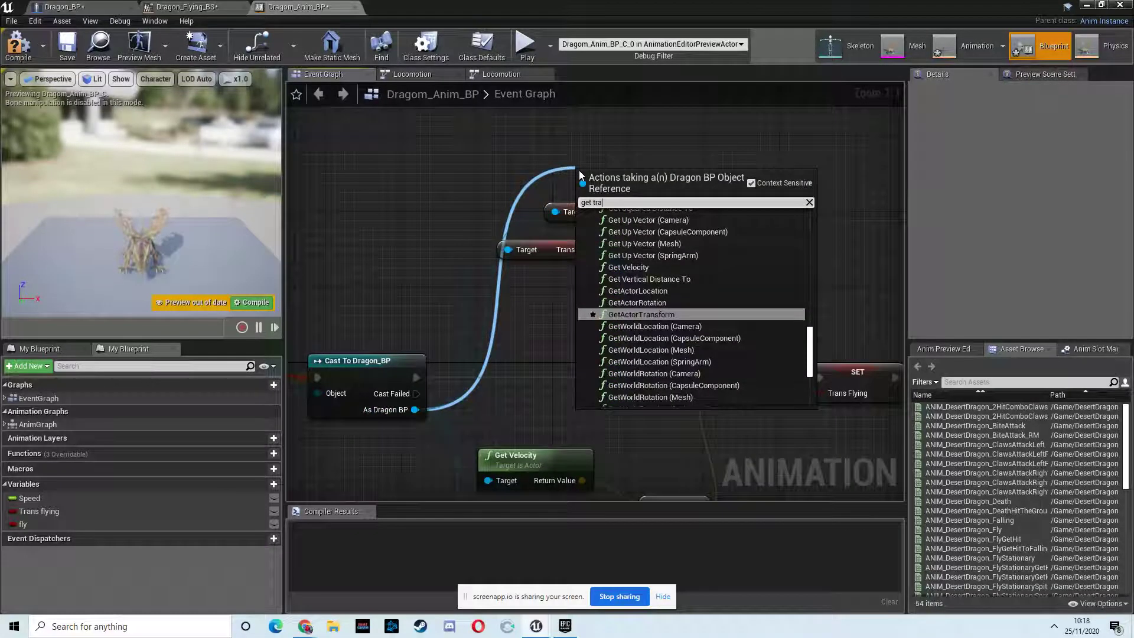
text(nsition)
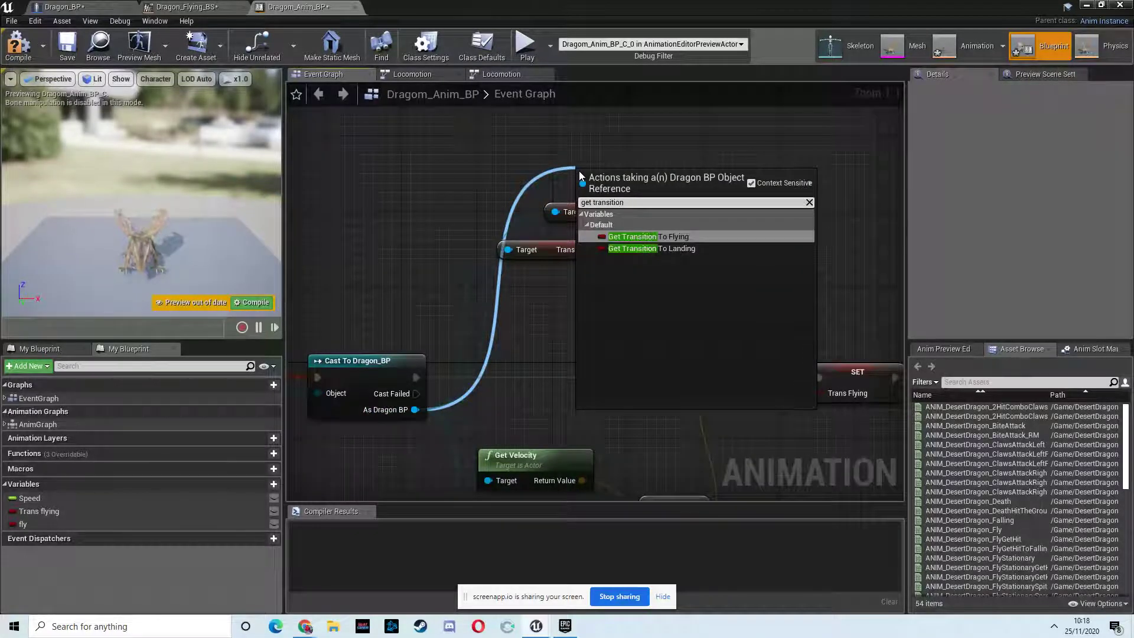
click(661, 248)
Add a Get Walkiing node from the Cast To Dragon_BP output, above the Transition To Landing getter
right_drag(759, 210, 663, 219)
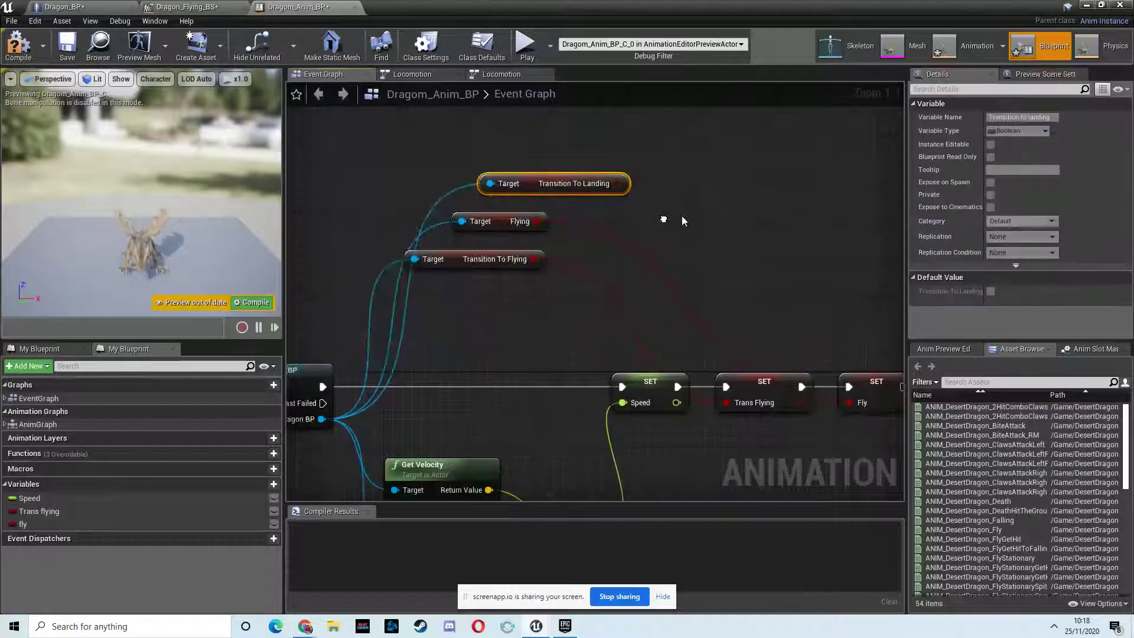
drag(322, 419, 514, 149)
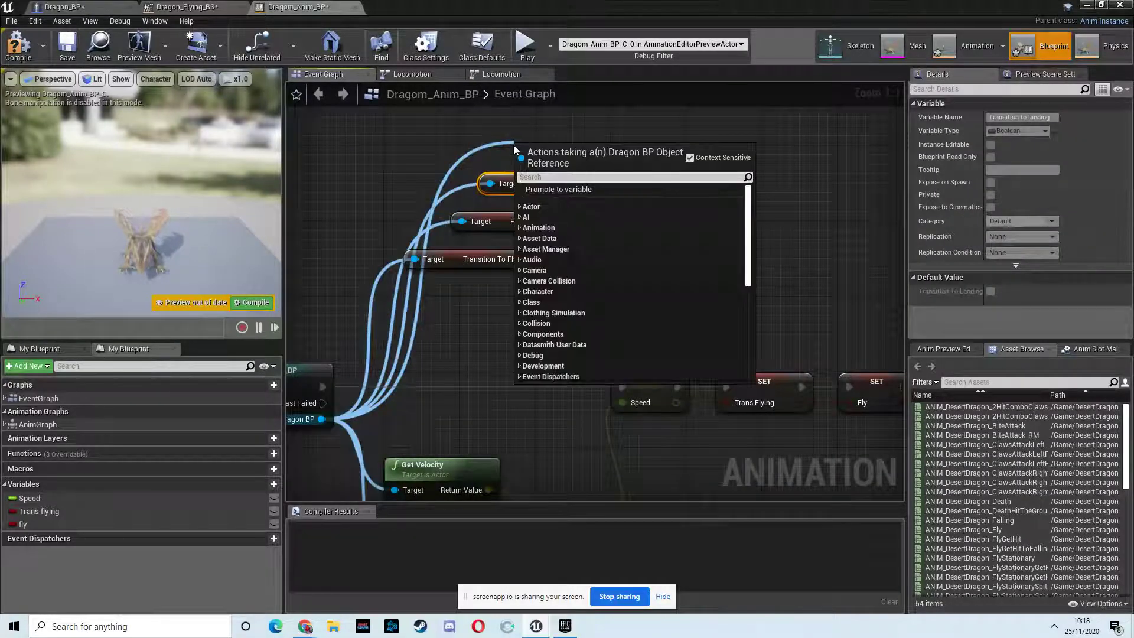
text(get walking)
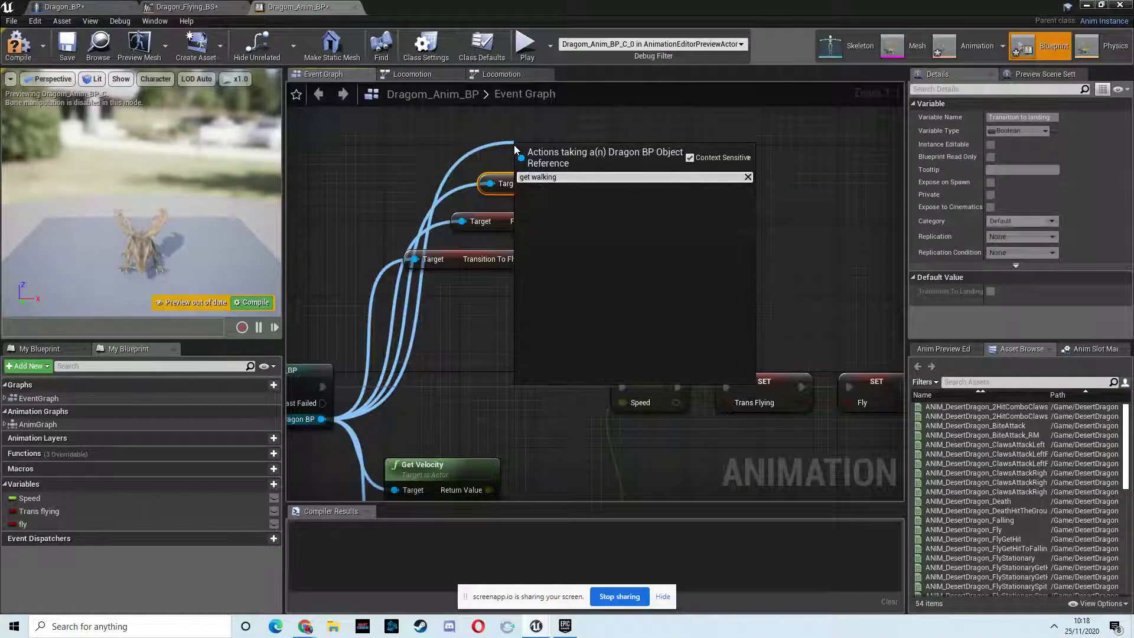
key(BackSpace)
key(BackSpace)
key(BackSpace)
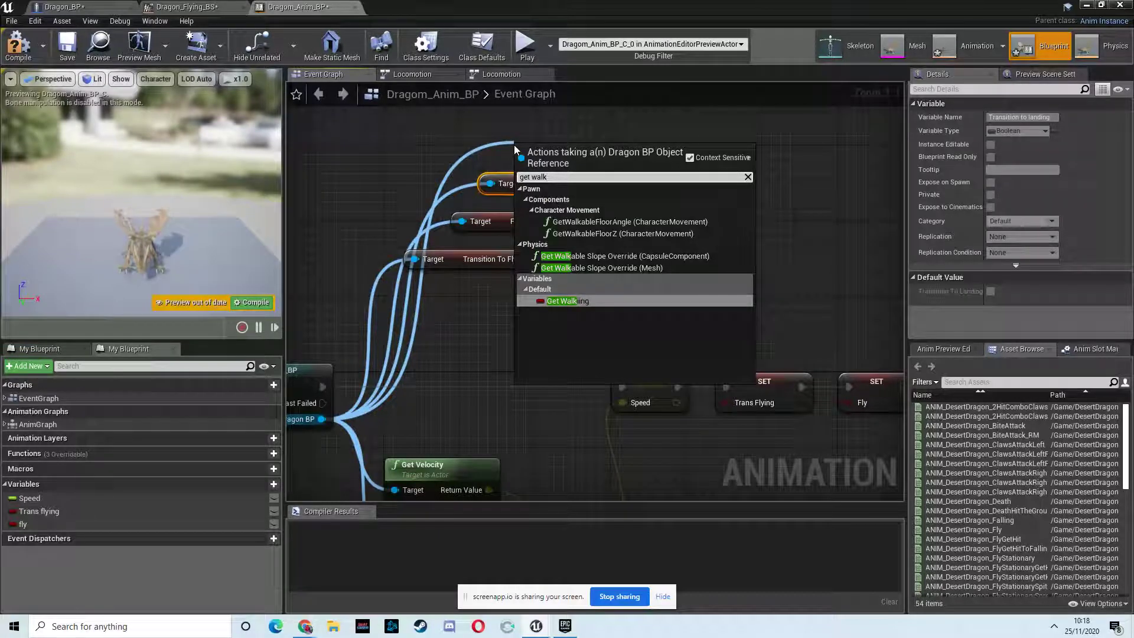
click(567, 301)
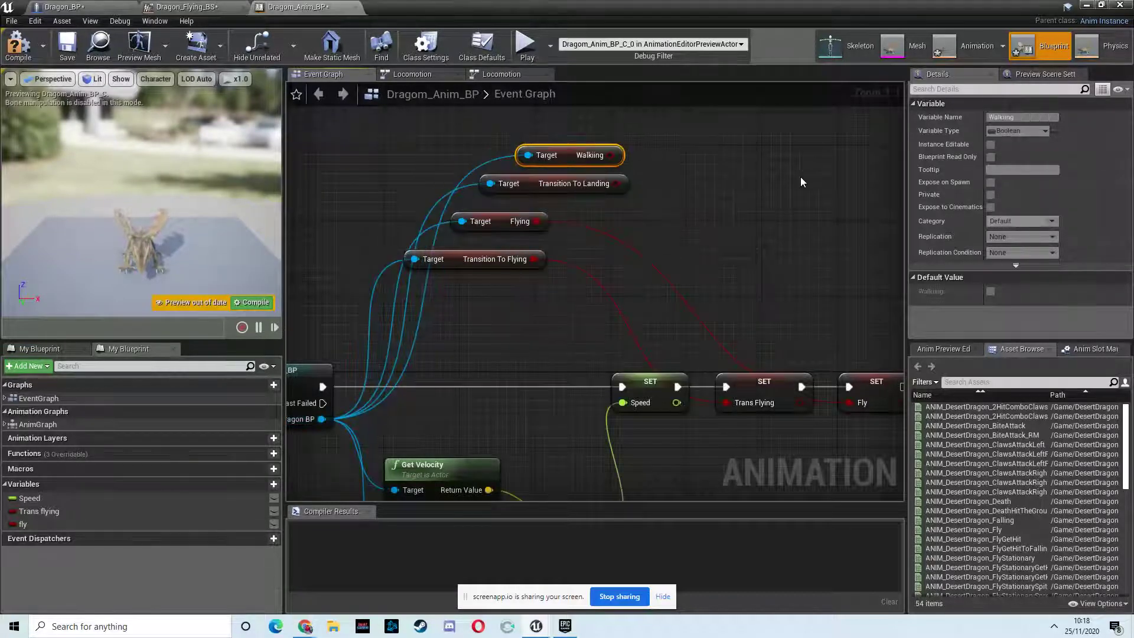
Promote the Transition To Landing value to a variable named "Trans to land" and place its SET node after SET Fly
right_drag(625, 183, 512, 183)
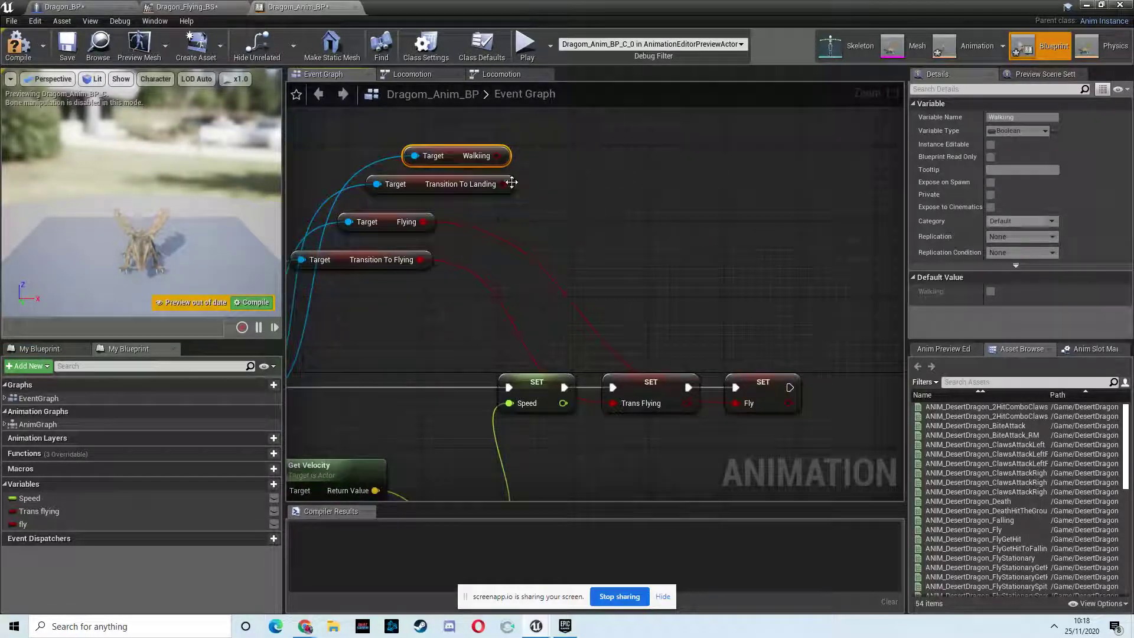
click(416, 184)
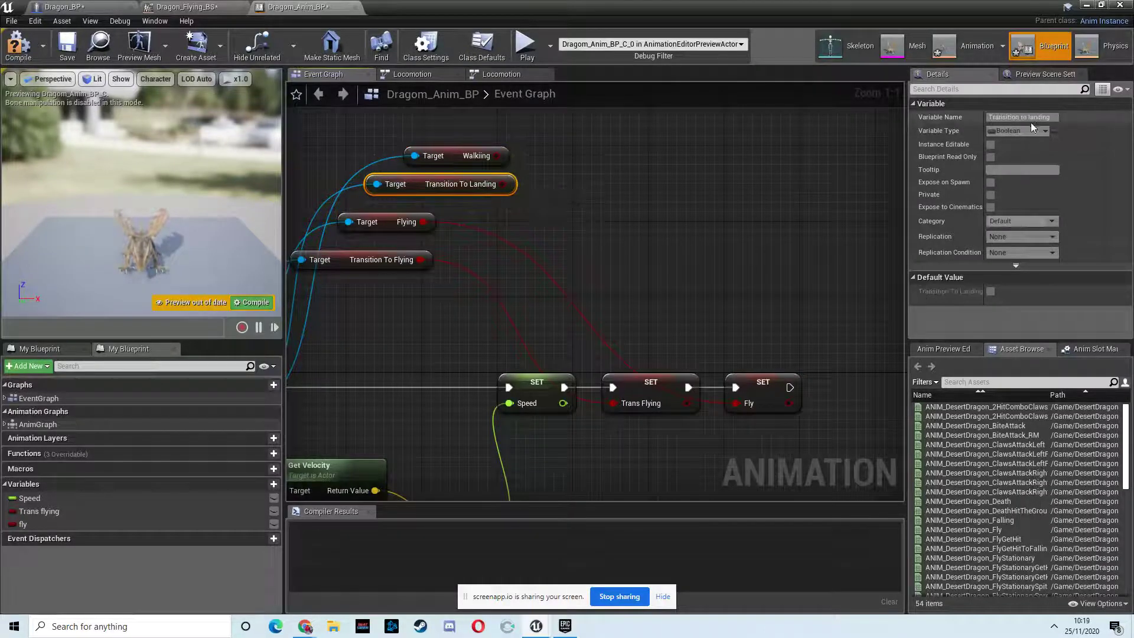
drag(505, 184, 604, 215)
click(666, 253)
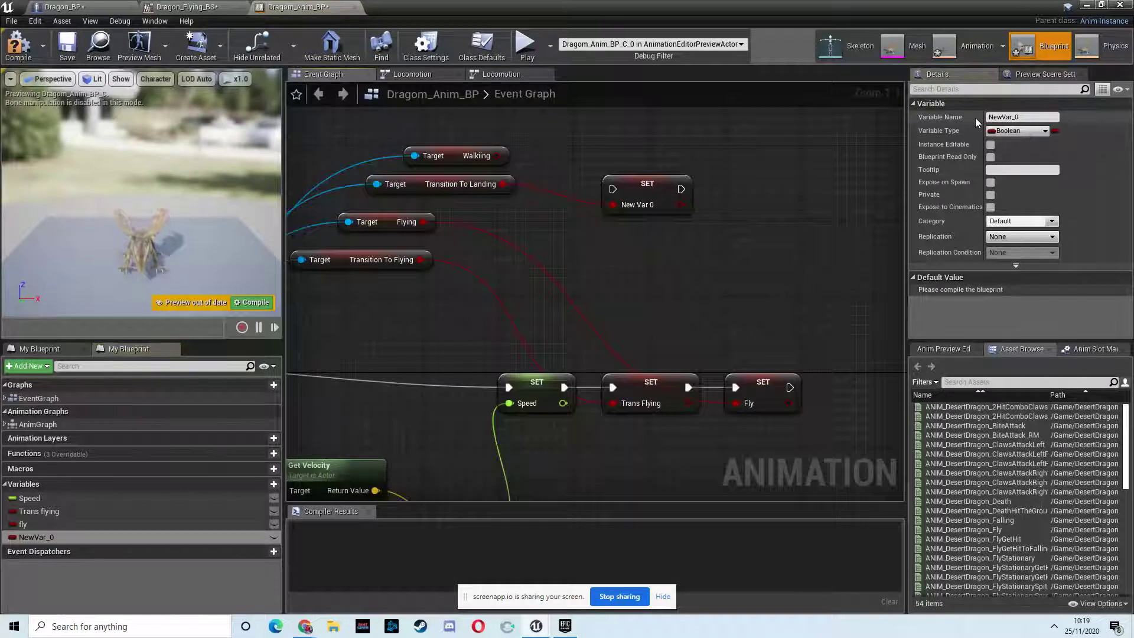
text(Trans to land)
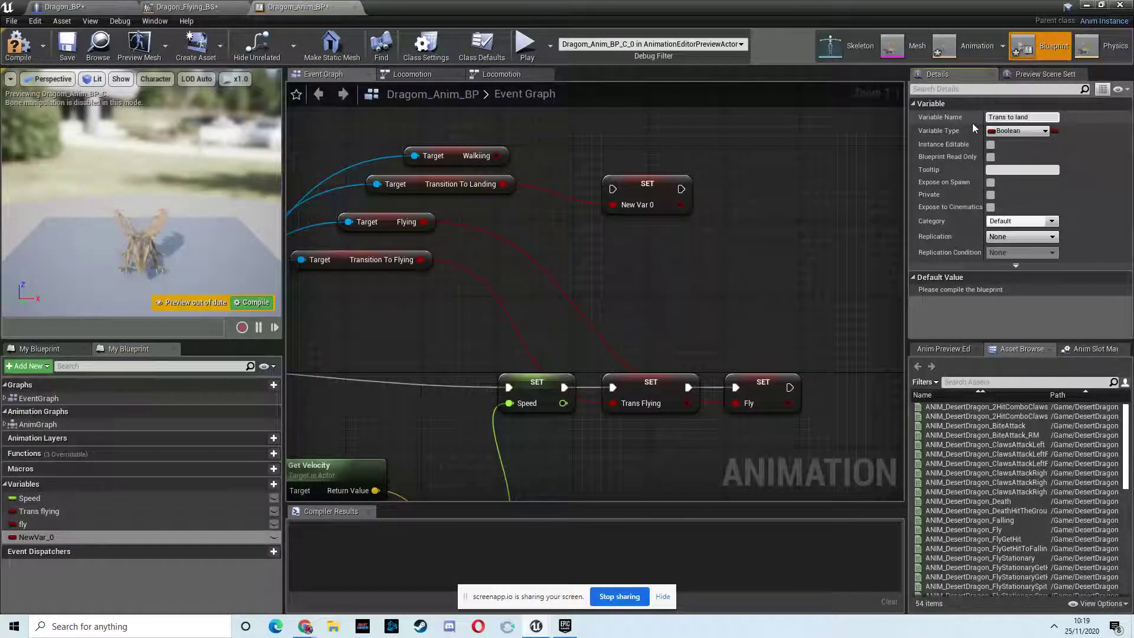
key(Return)
drag(664, 182, 872, 377)
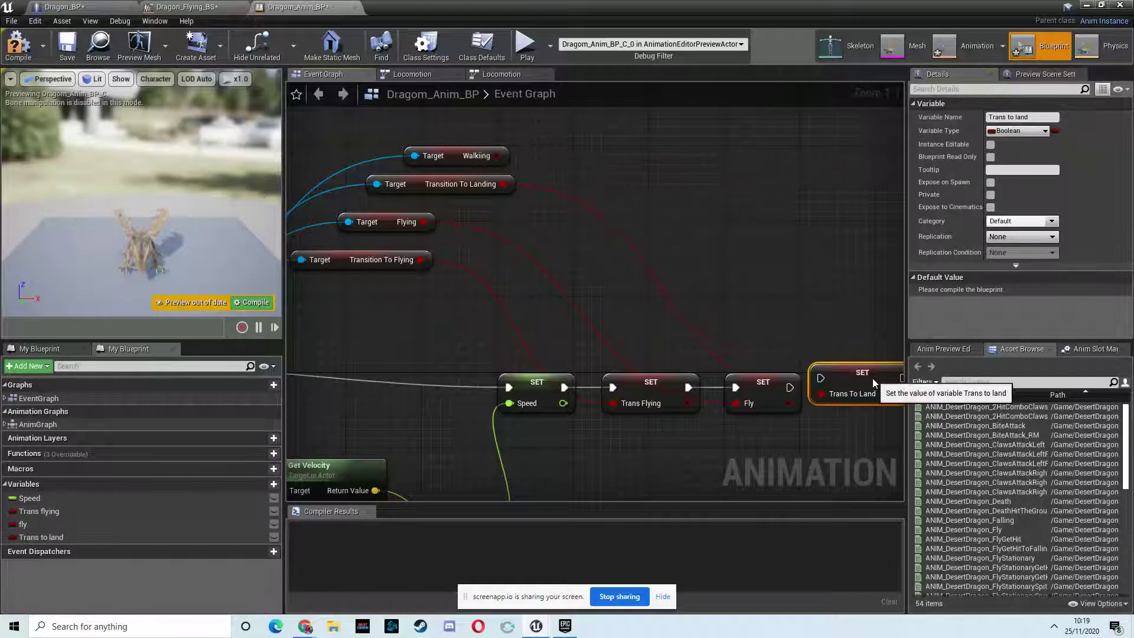
Promote the Walkiing value from the Dragon_BP cast to a new Boolean variable named "Walk"
drag(497, 157, 587, 183)
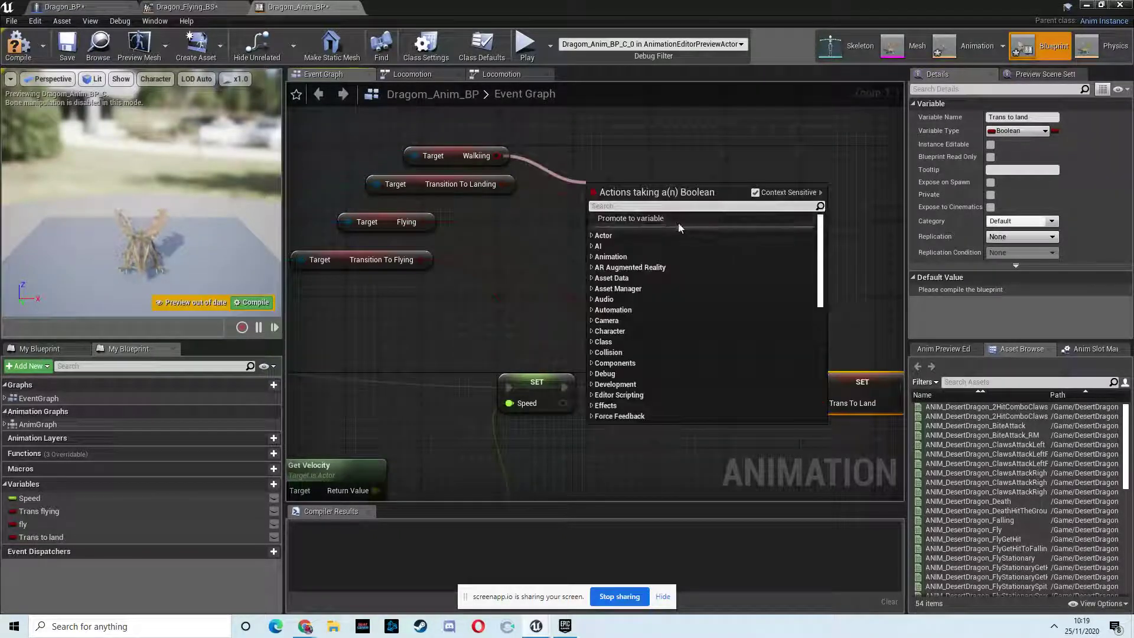
click(678, 223)
click(1023, 116)
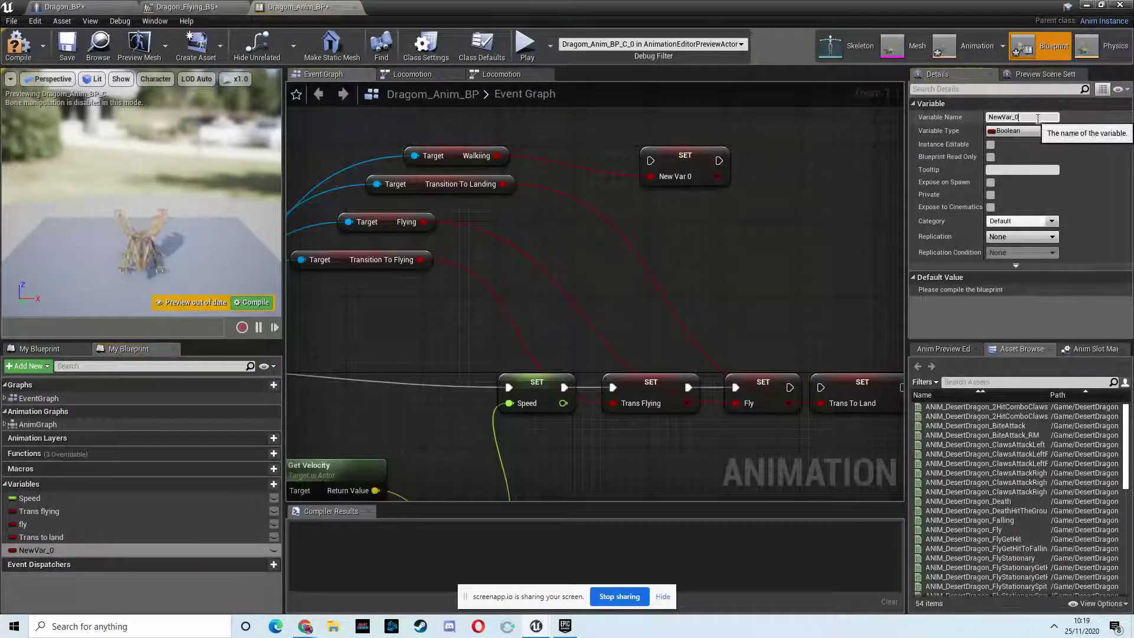
text(Walk)
key(Return)
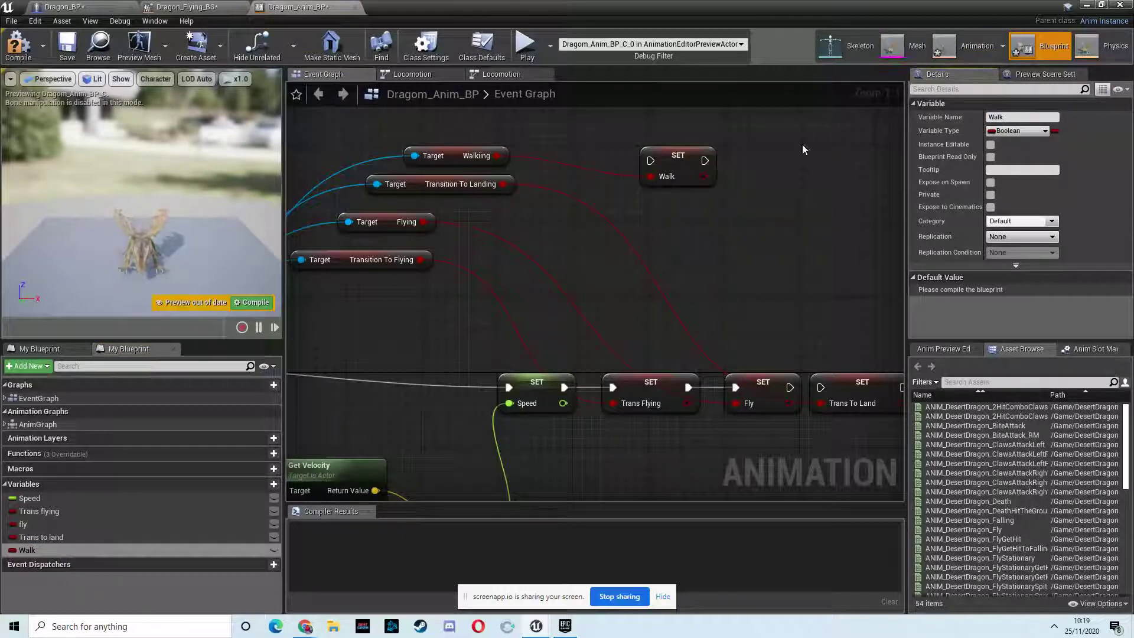
Place SET Walk after SET Trans to land, wire the execution from SET Fly through both nodes, and compile the animation blueprint
right_drag(752, 264, 521, 220)
drag(444, 165, 738, 387)
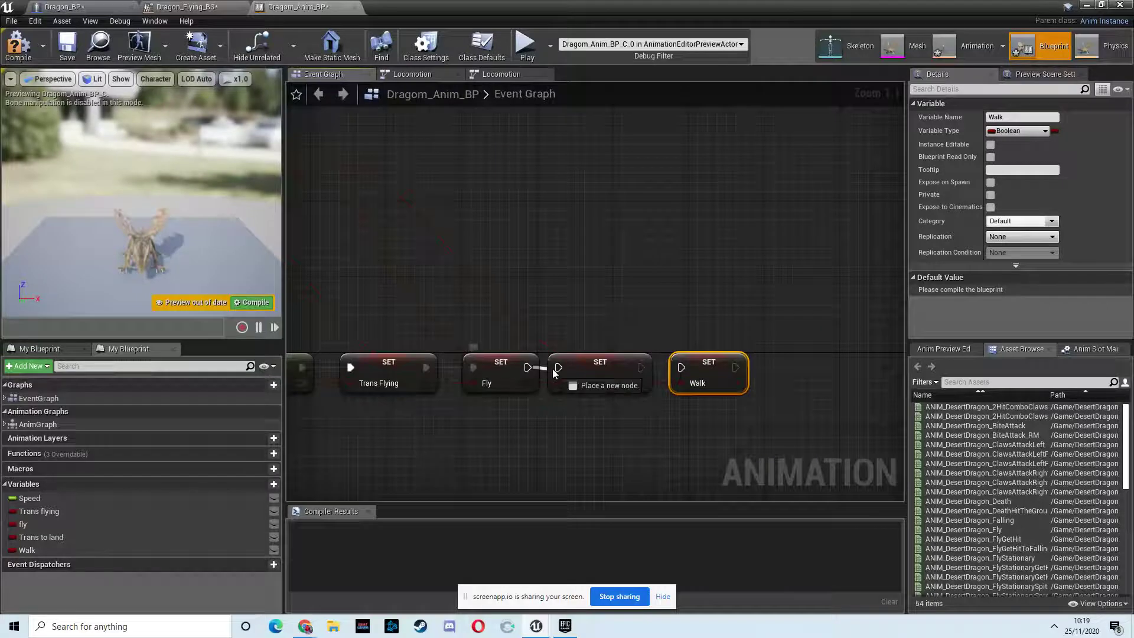
drag(638, 366, 682, 369)
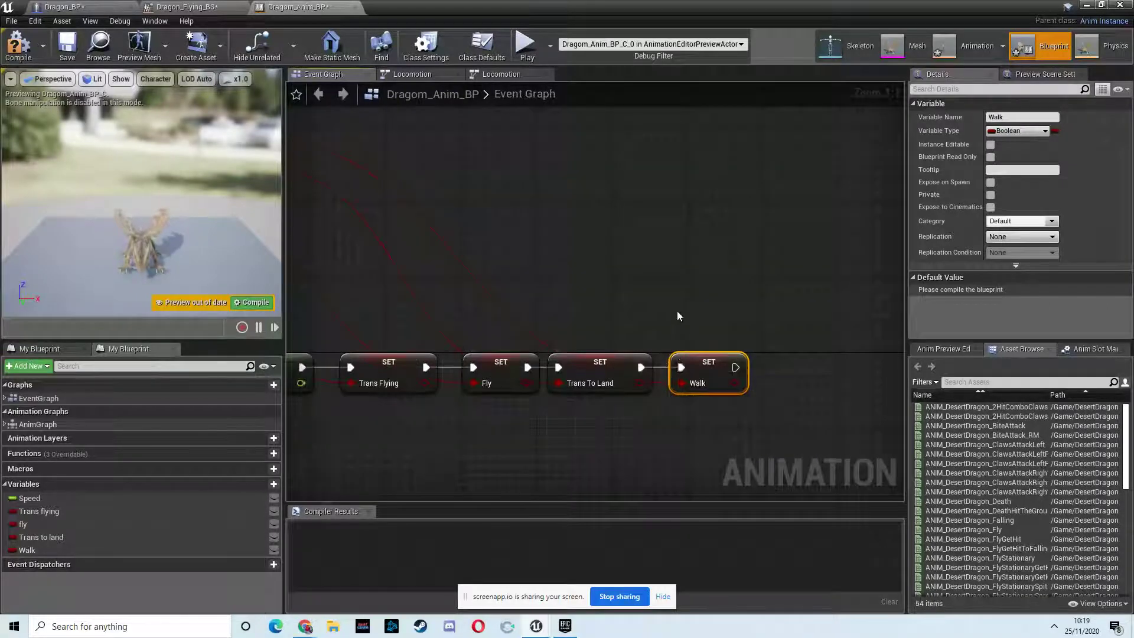
click(18, 46)
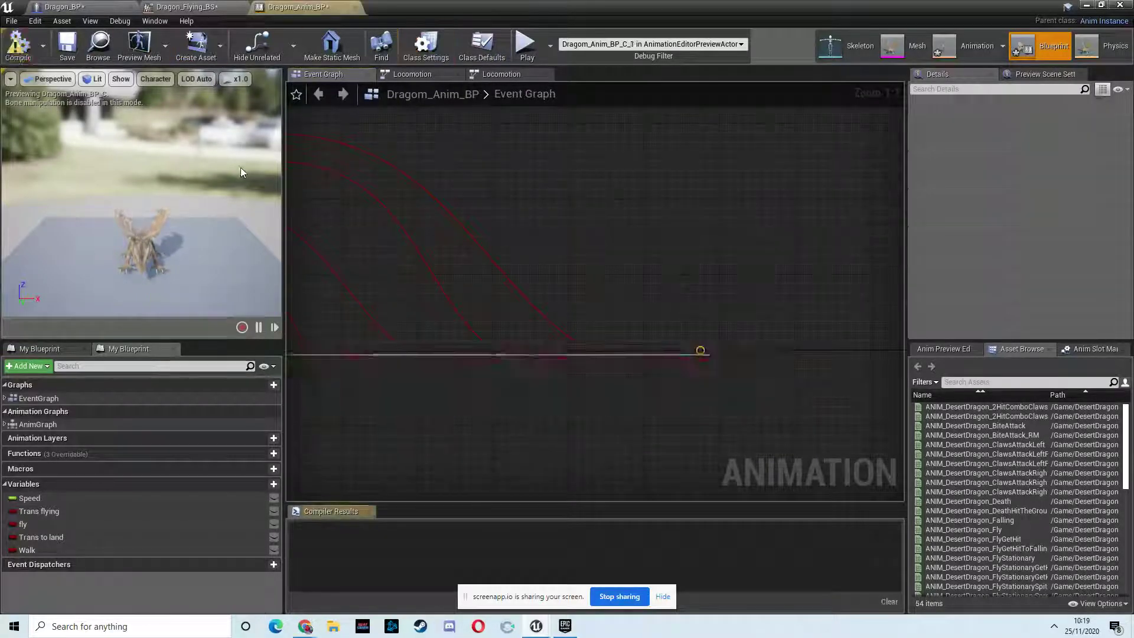
In the Flying to Transition to Walking rule, compare Trans to land with true using Equal Boolean and feed it into Can Enter Transition
click(492, 75)
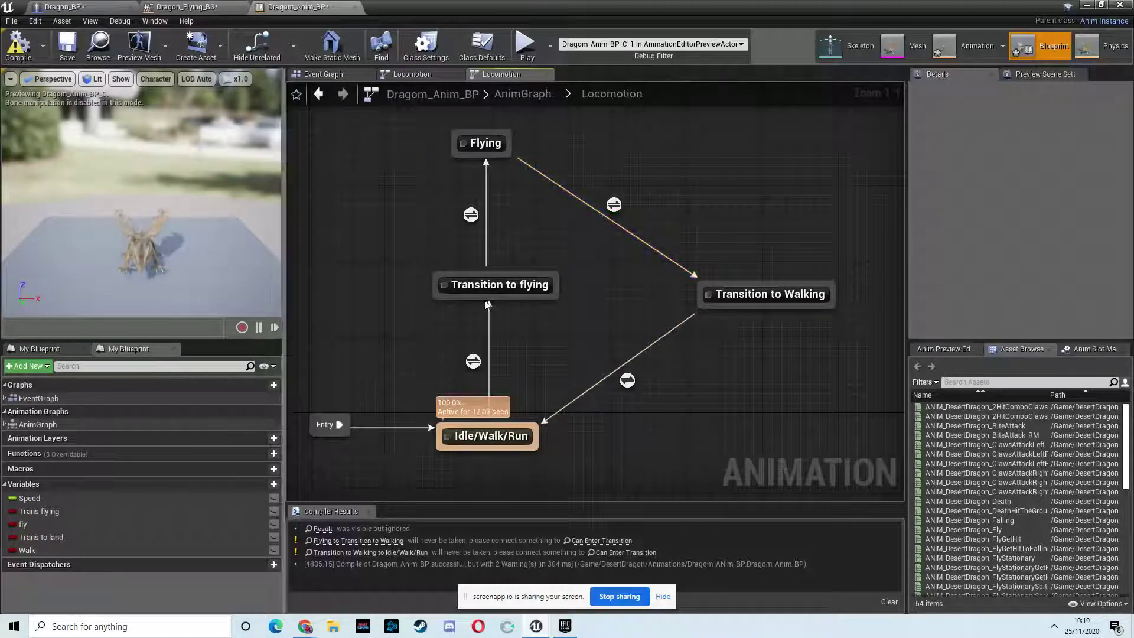
click(612, 207)
double_click(614, 206)
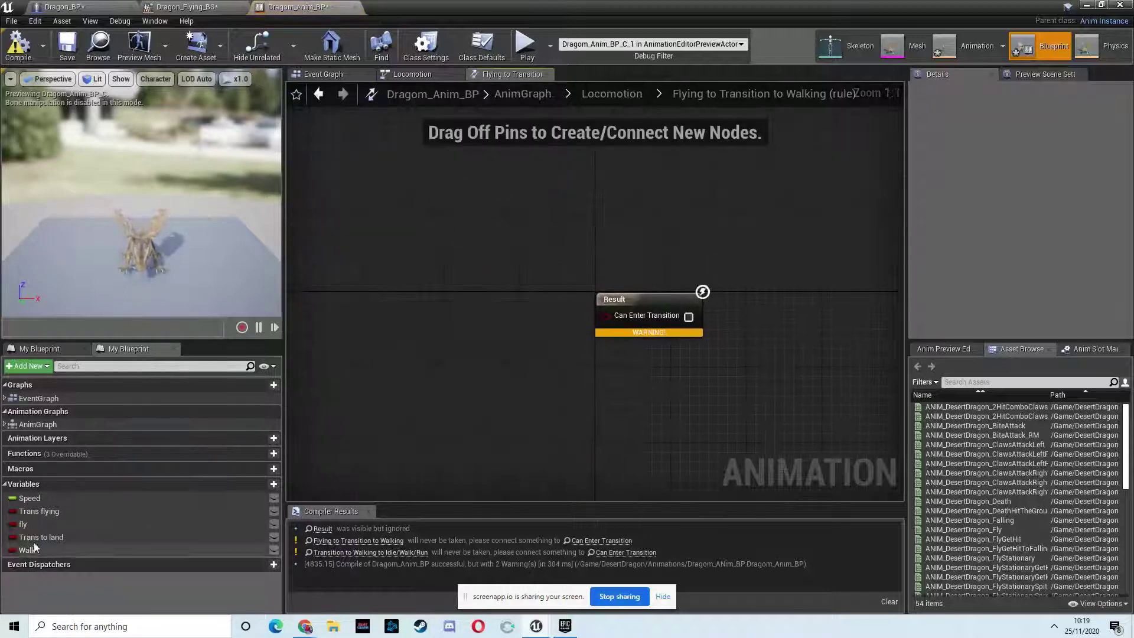
drag(41, 537, 487, 342)
click(399, 380)
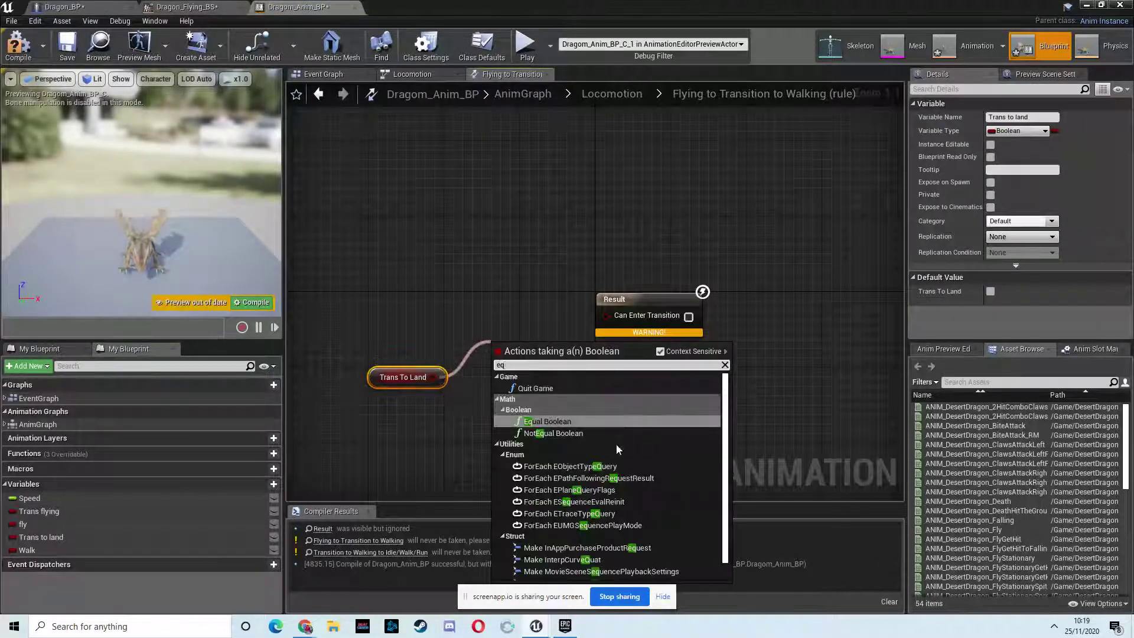
click(558, 421)
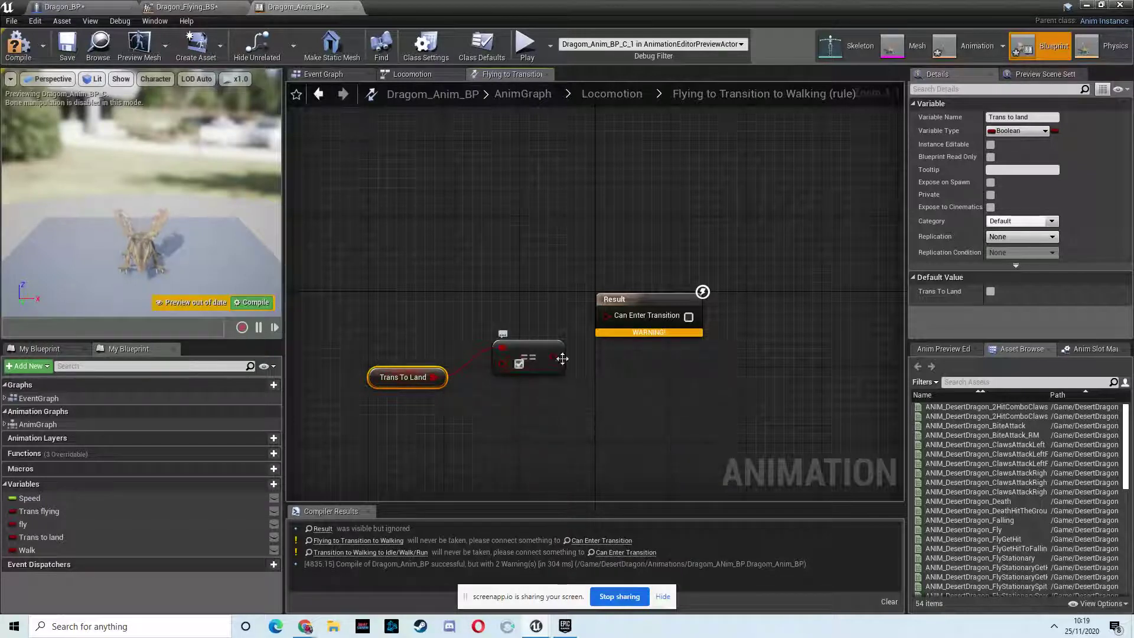
drag(614, 319, 614, 319)
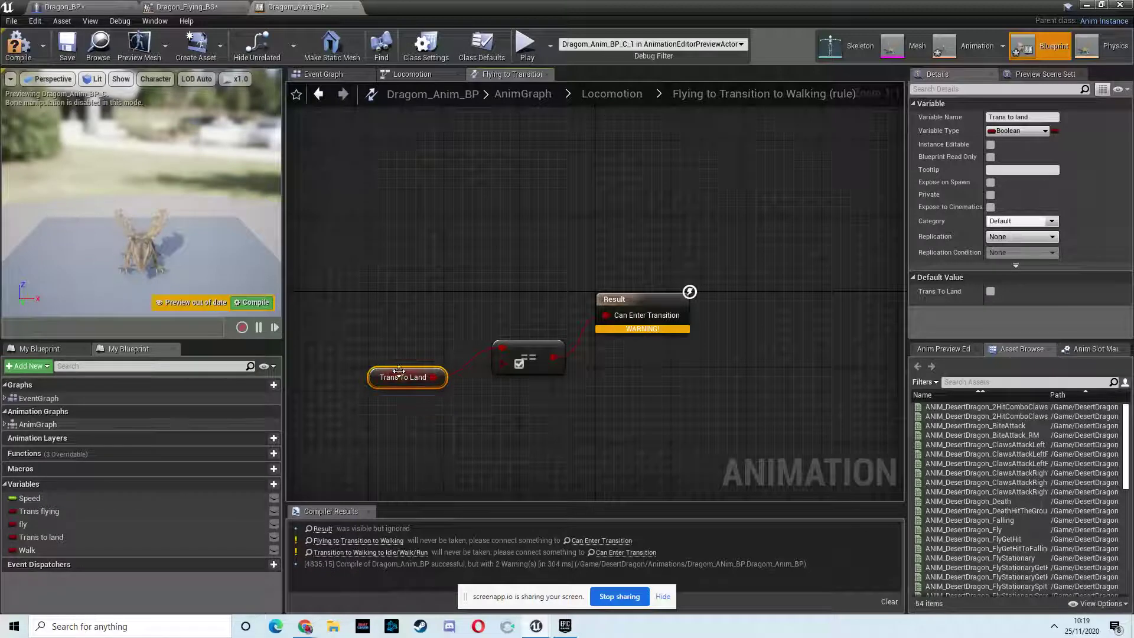
Disconnect the comparison from Can Enter Transition and space out the Trans to land and Result nodes to make room
drag(399, 371, 389, 333)
alt+click(606, 315)
drag(628, 299, 712, 299)
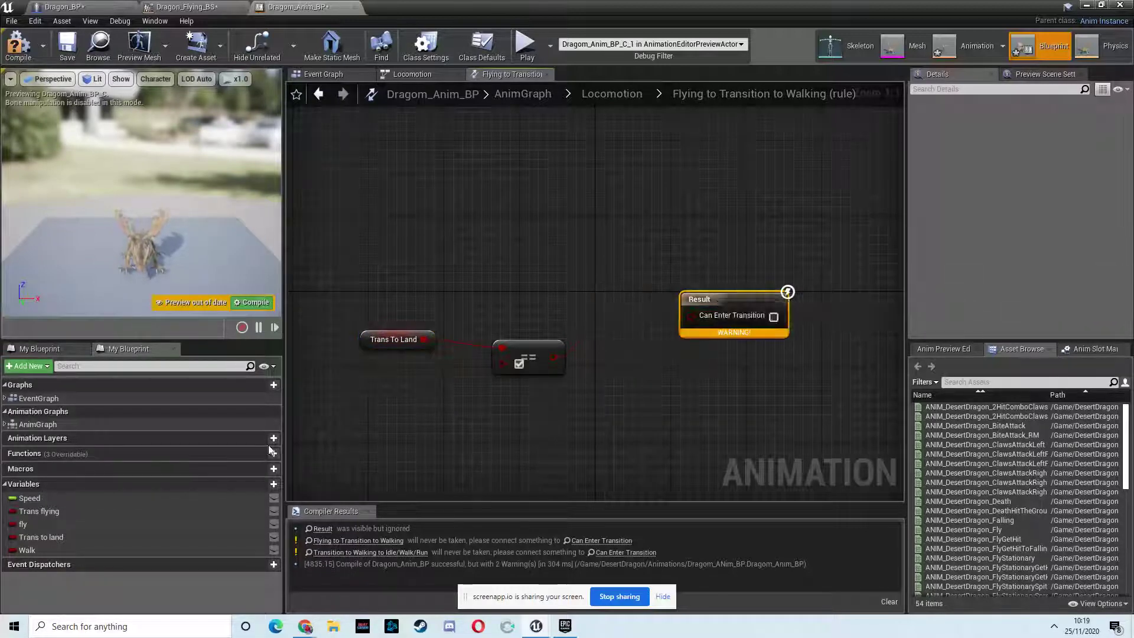
Add a fly getter below Trans to land and compare it with false using a duplicate of the Equal Boolean node
drag(24, 524, 390, 447)
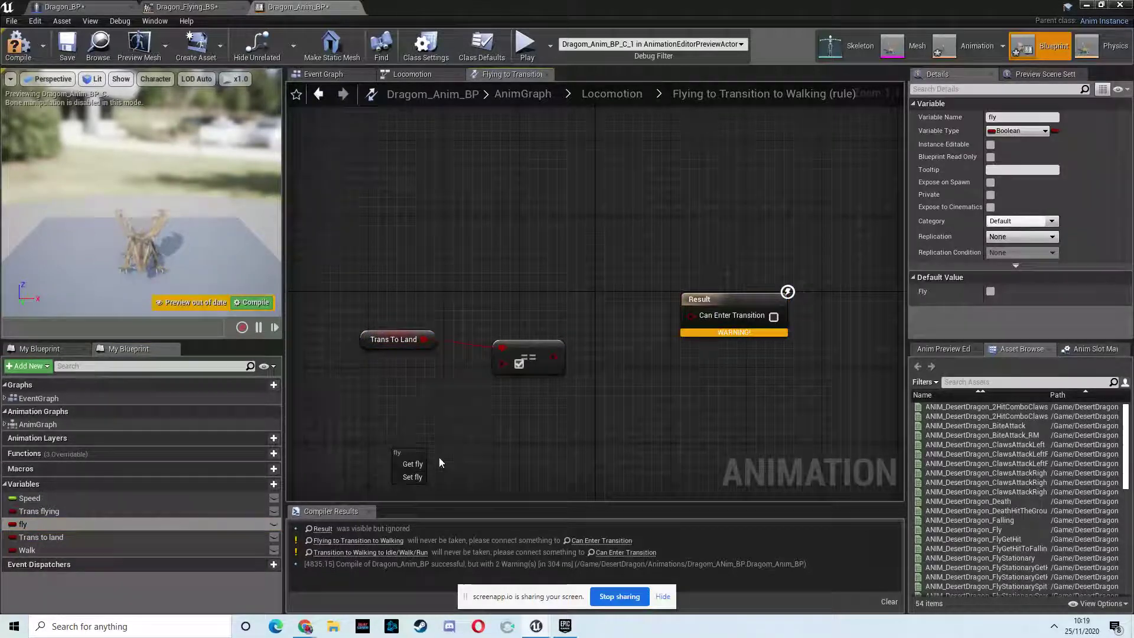
click(413, 463)
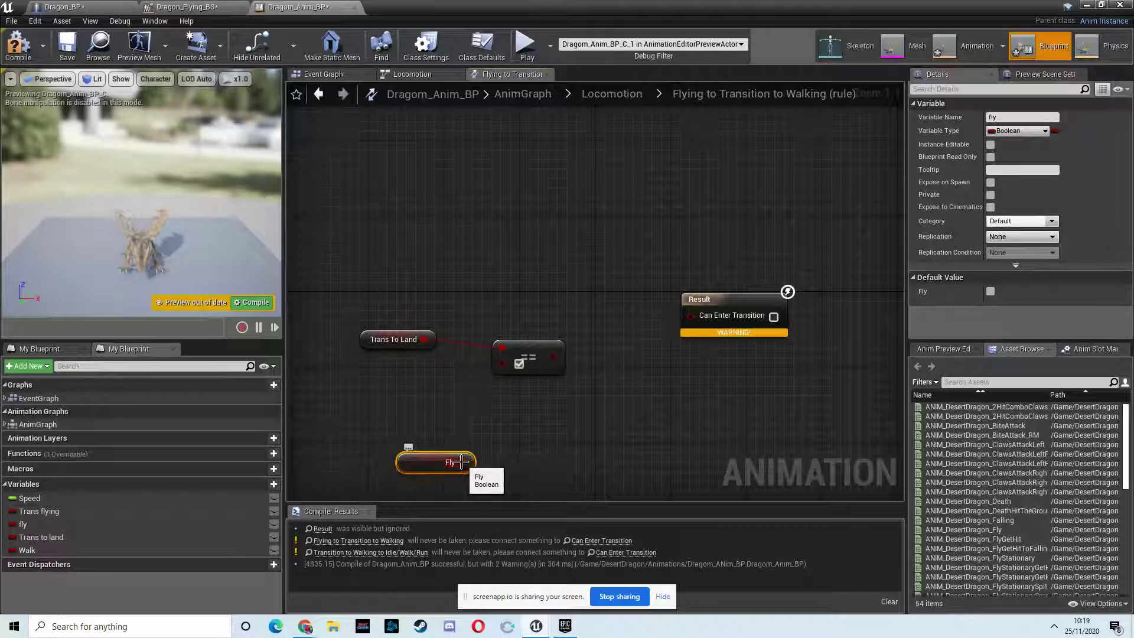
click(537, 358)
key(ctrl+w)
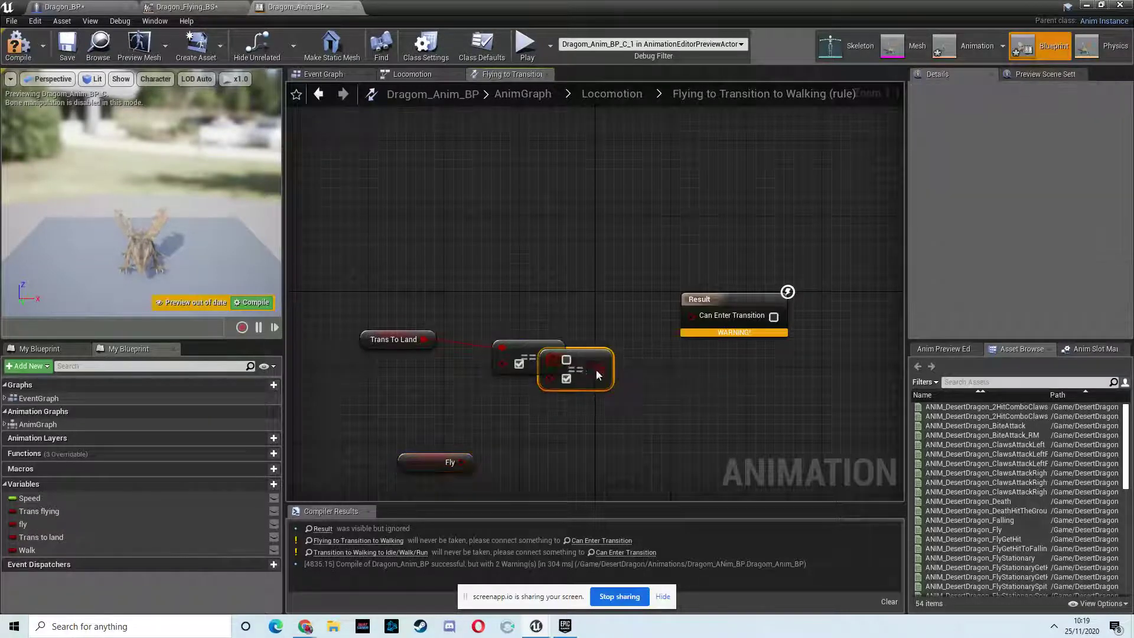
drag(594, 364, 582, 438)
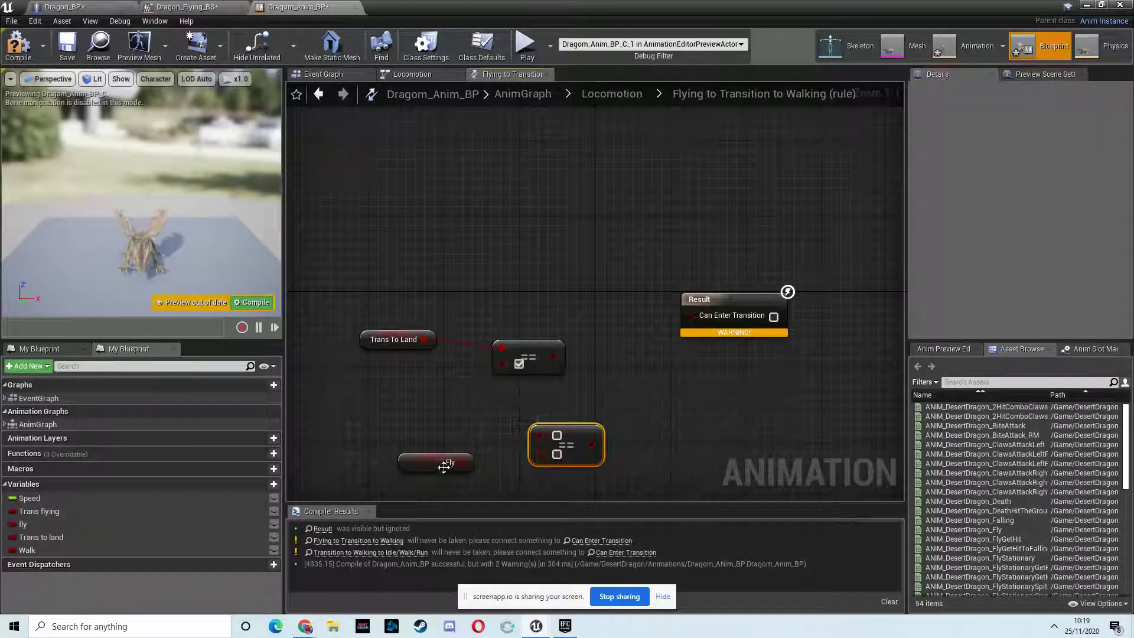
drag(563, 435, 534, 435)
Combine both comparisons with an AND Boolean node and connect its output to Can Enter Transition
drag(553, 357, 604, 382)
text(and)
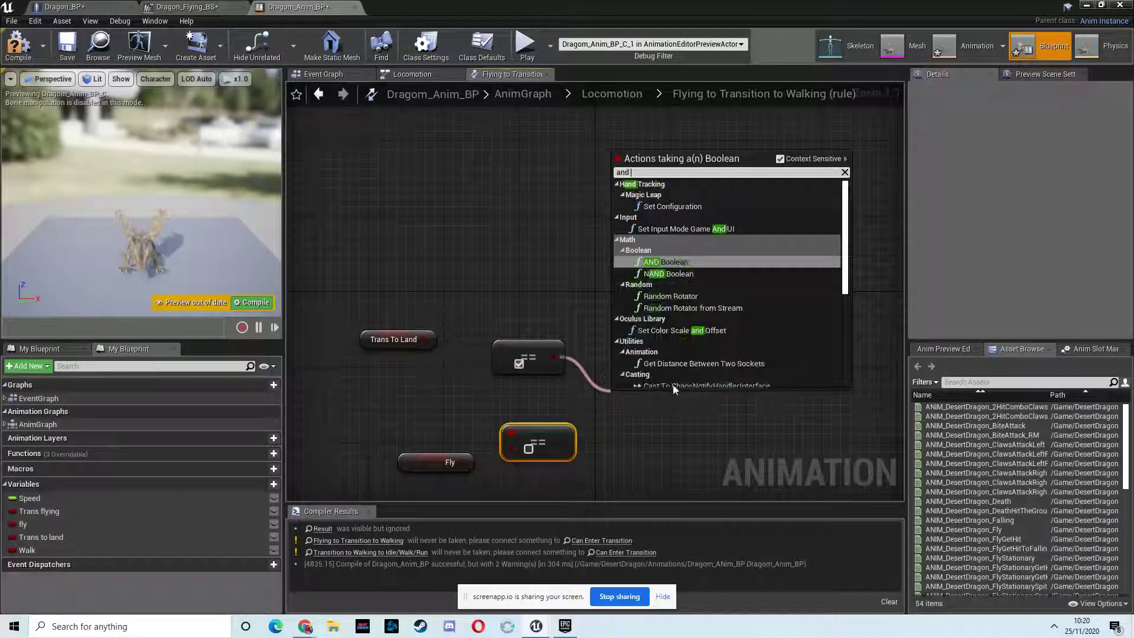
click(684, 262)
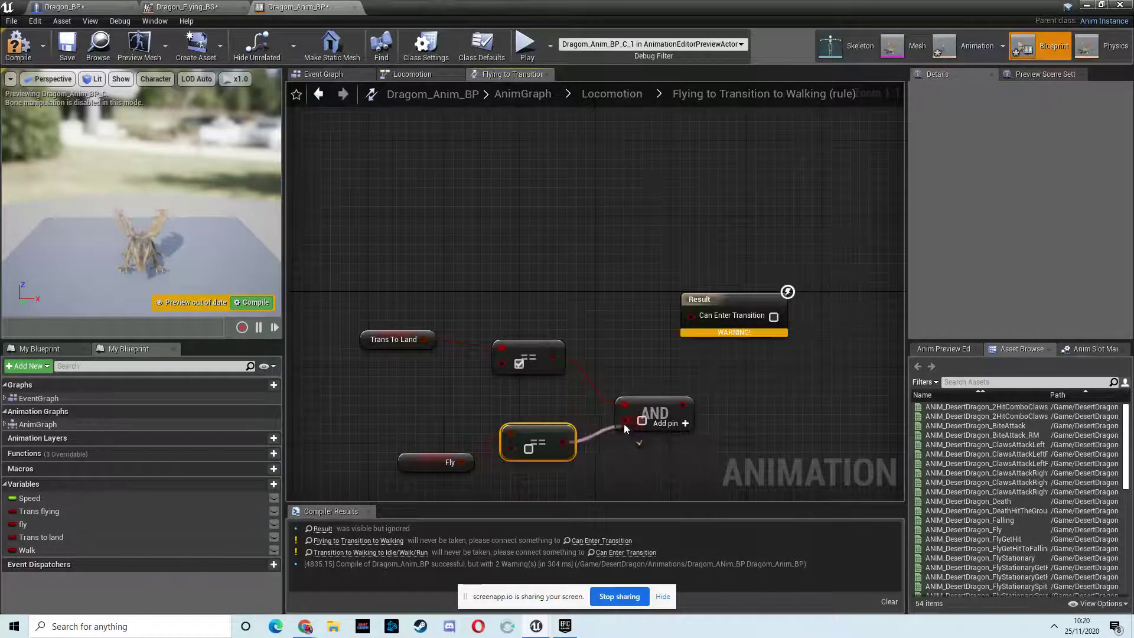
drag(624, 425, 722, 299)
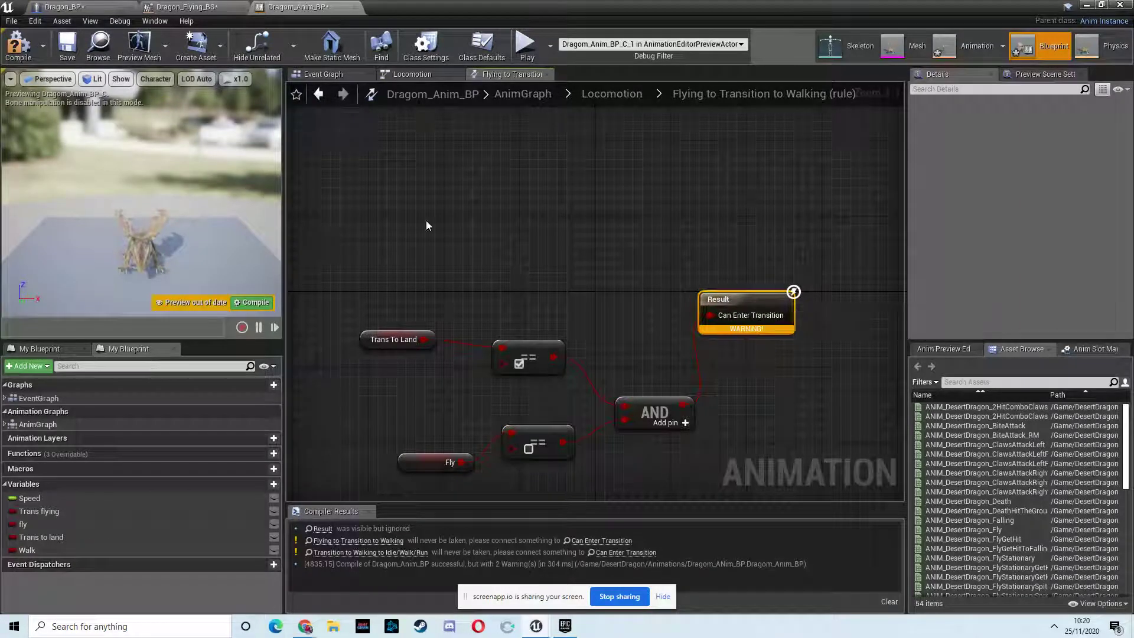
In Dragon_BP's landing branch, insert a SET Flying node set to false between SET Transition to Landing and the 0.5 Delay, spacing out the following nodes
click(62, 7)
right_drag(520, 392, 895, 300)
right_drag(707, 339, 391, 352)
drag(419, 358, 904, 285)
right_drag(299, 339, 415, 336)
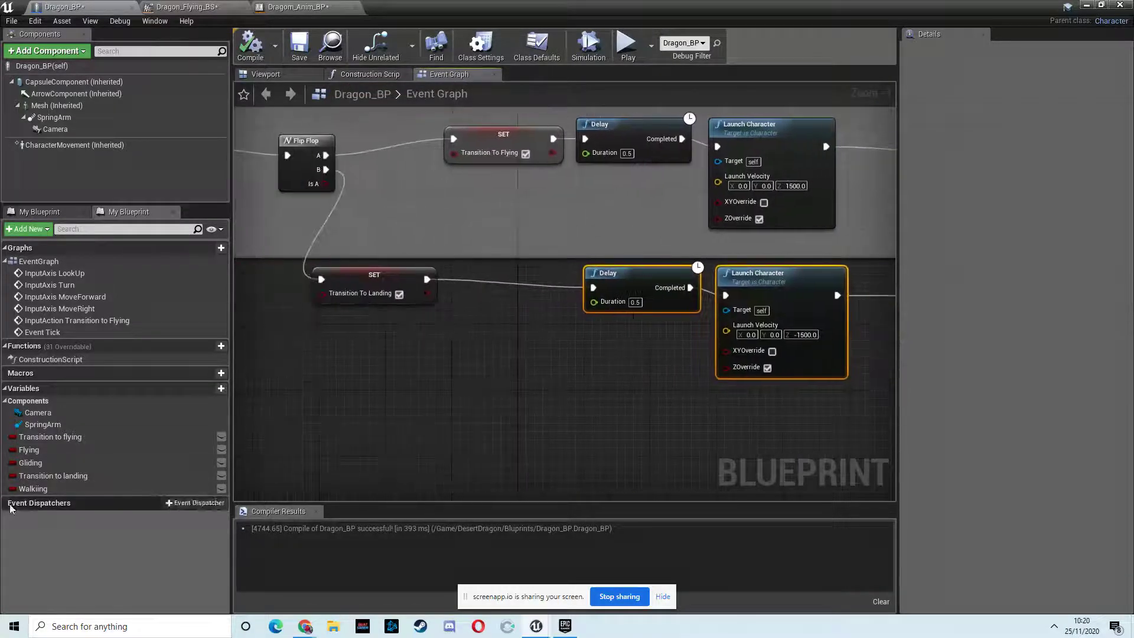
alt+drag(28, 449, 502, 275)
drag(427, 278, 594, 287)
right_drag(662, 348, 414, 352)
drag(515, 285, 532, 284)
drag(732, 292, 658, 292)
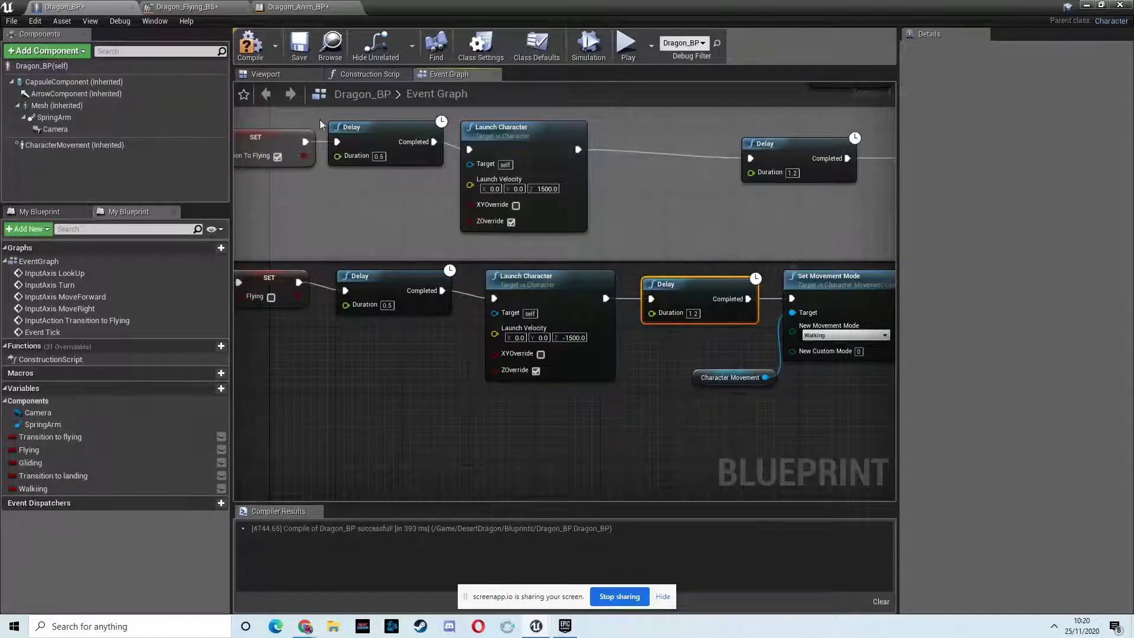
Return to the Locomotion state machine in the dragon's animation blueprint and open the Transition to Walking state
click(182, 8)
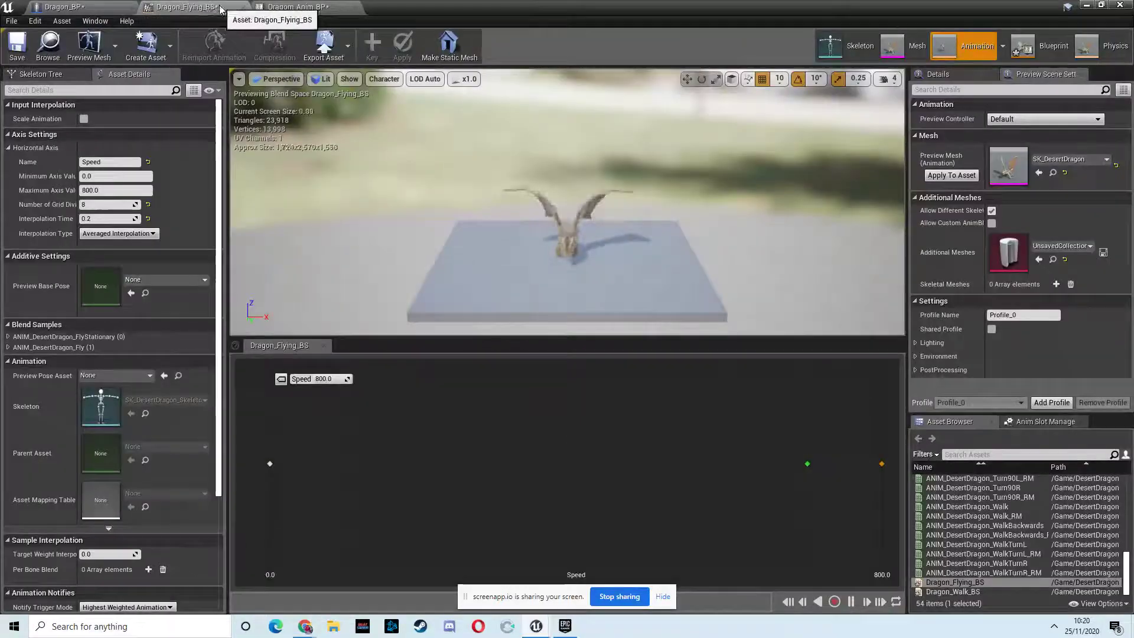
click(284, 7)
right_drag(616, 294, 551, 251)
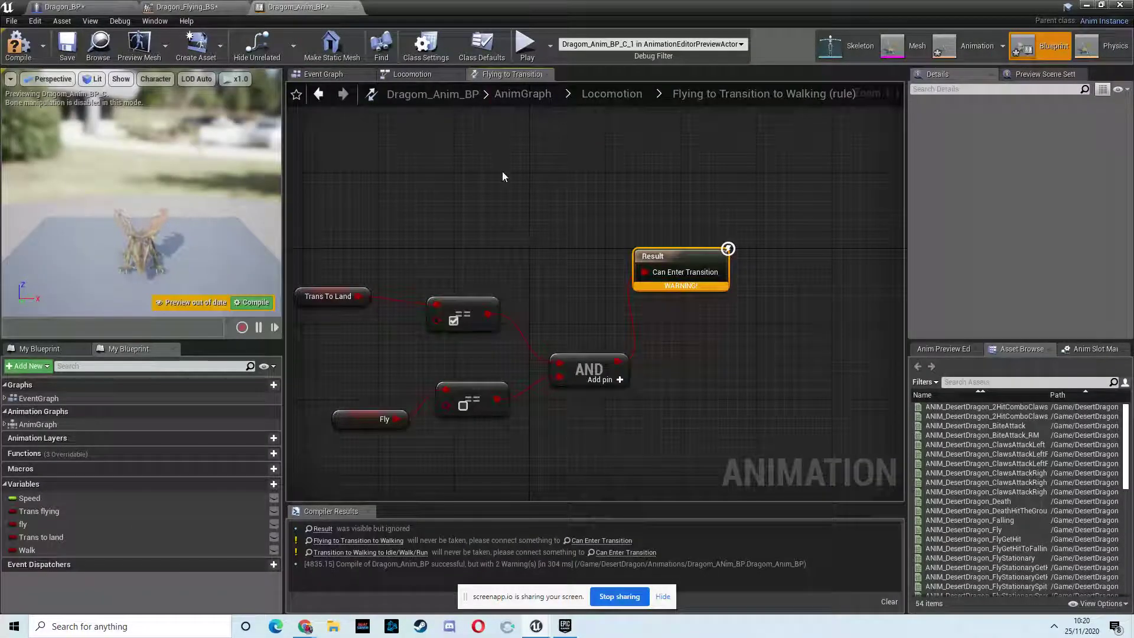
click(619, 100)
right_drag(678, 337, 516, 330)
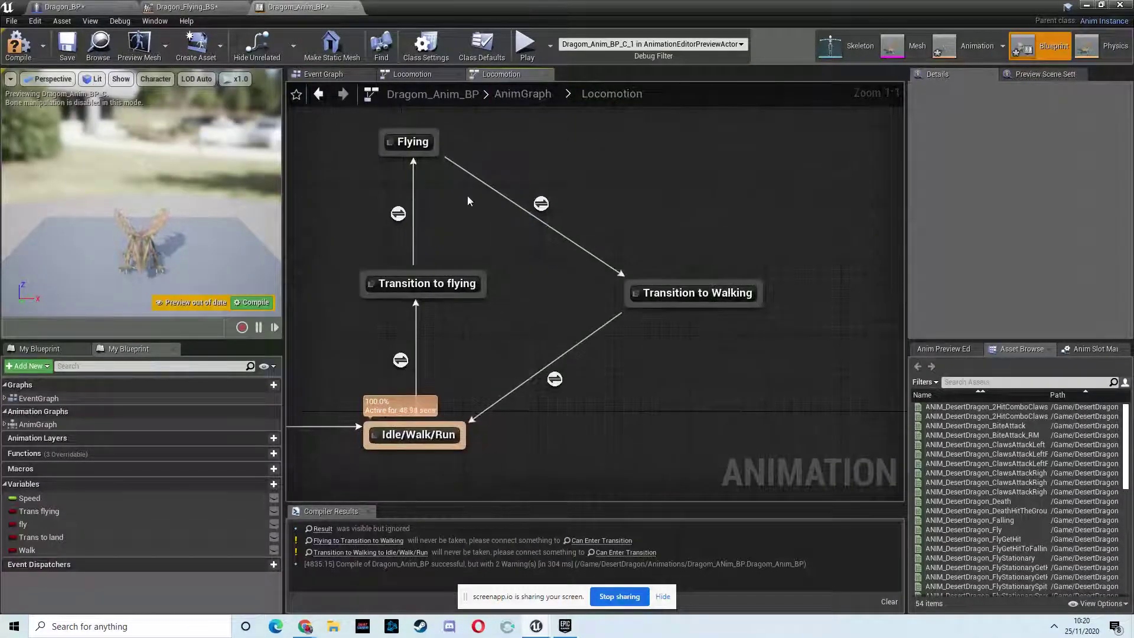
right_drag(525, 286, 537, 243)
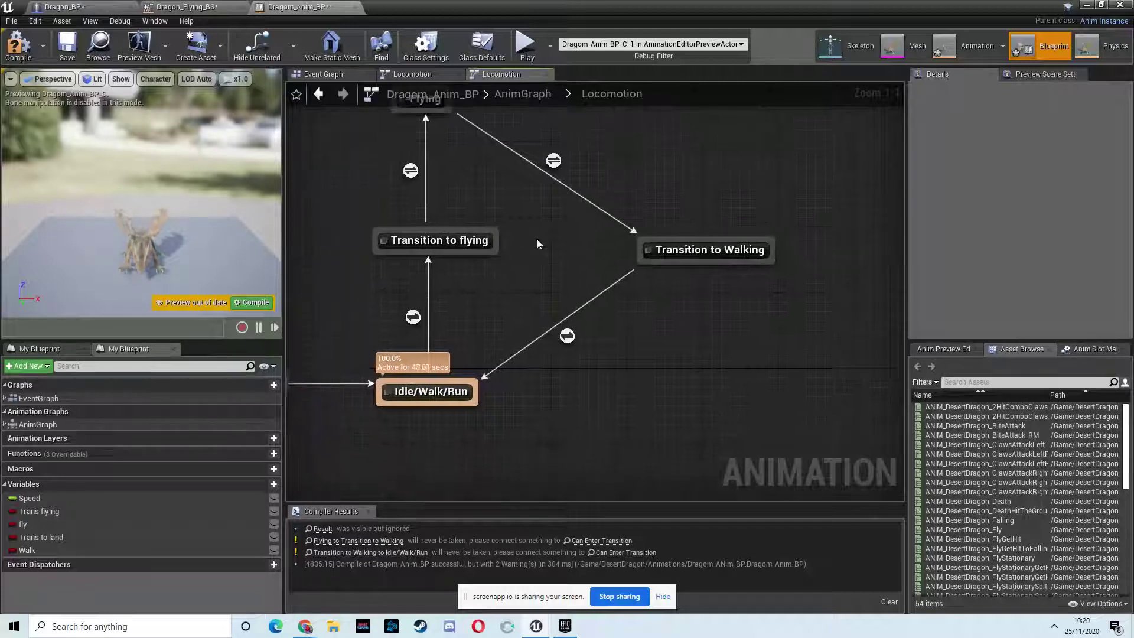
double_click(695, 253)
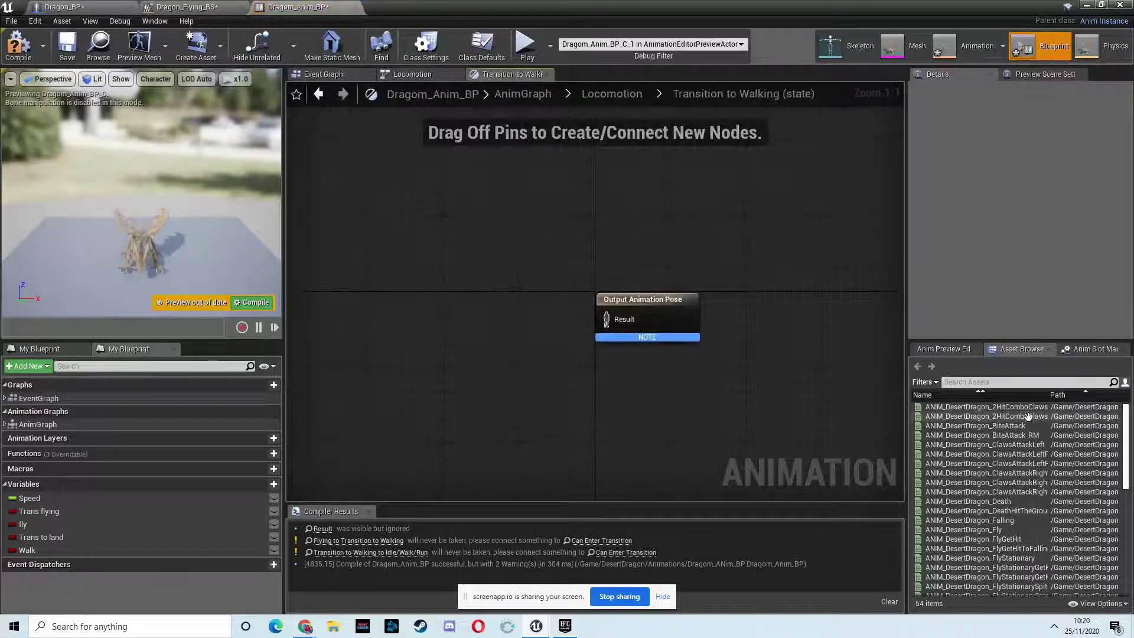
Look through the dragon's animation assets for a suitable landing animation
mouse_move(1127, 422)
mouse_down()
mouse_move(1121, 477)
mouse_move(1113, 421)
mouse_up()
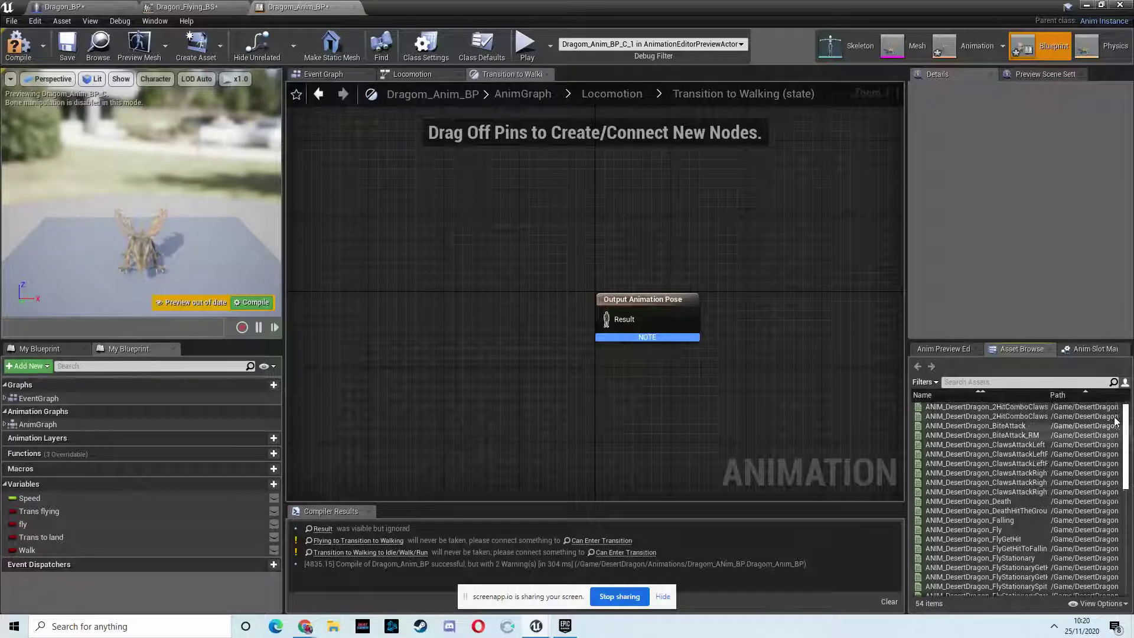
click(1008, 436)
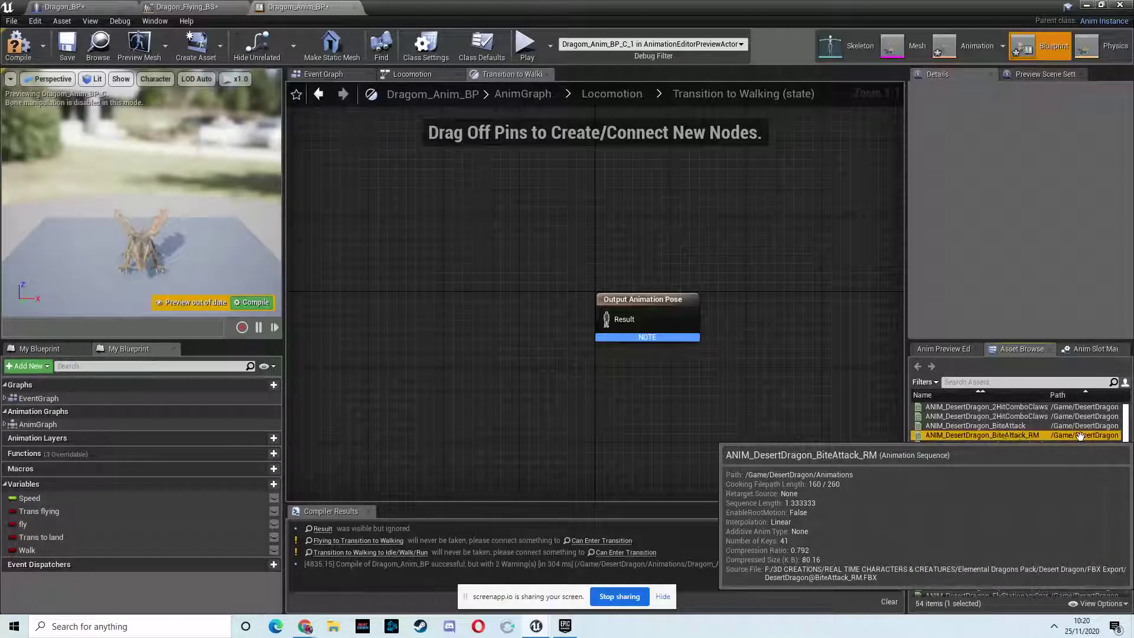
click(1087, 5)
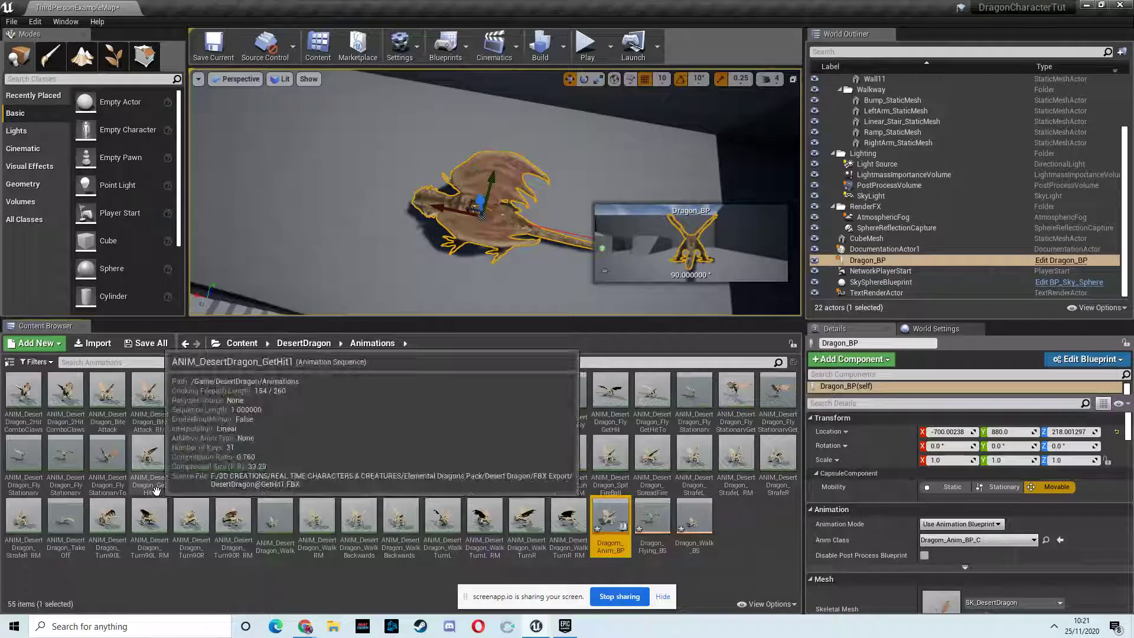
mouse_move(304, 629)
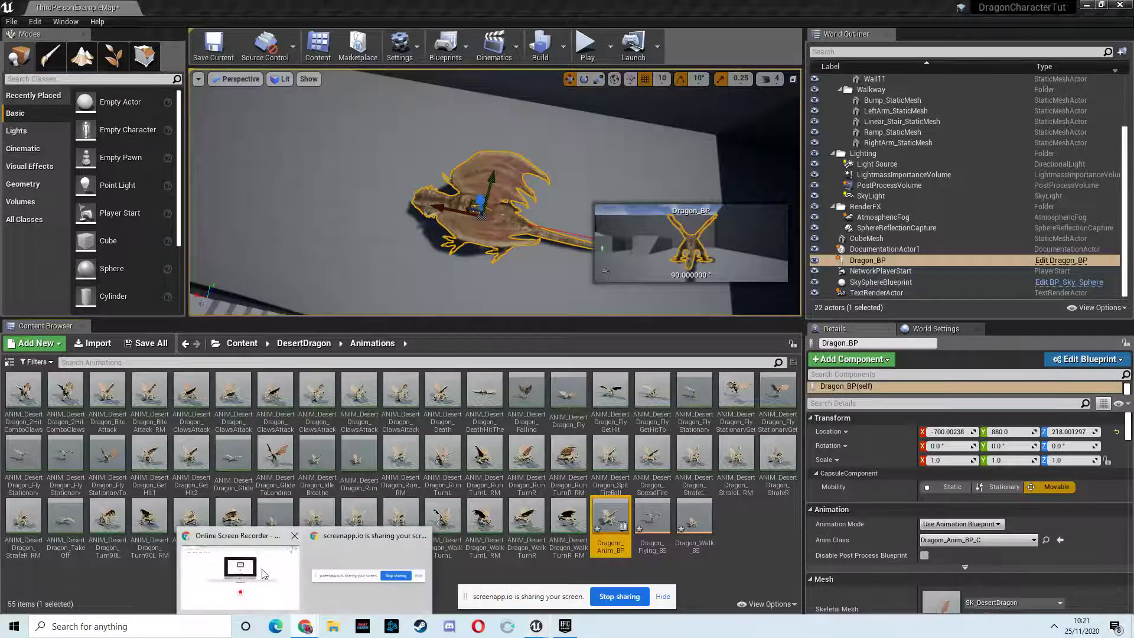
click(239, 576)
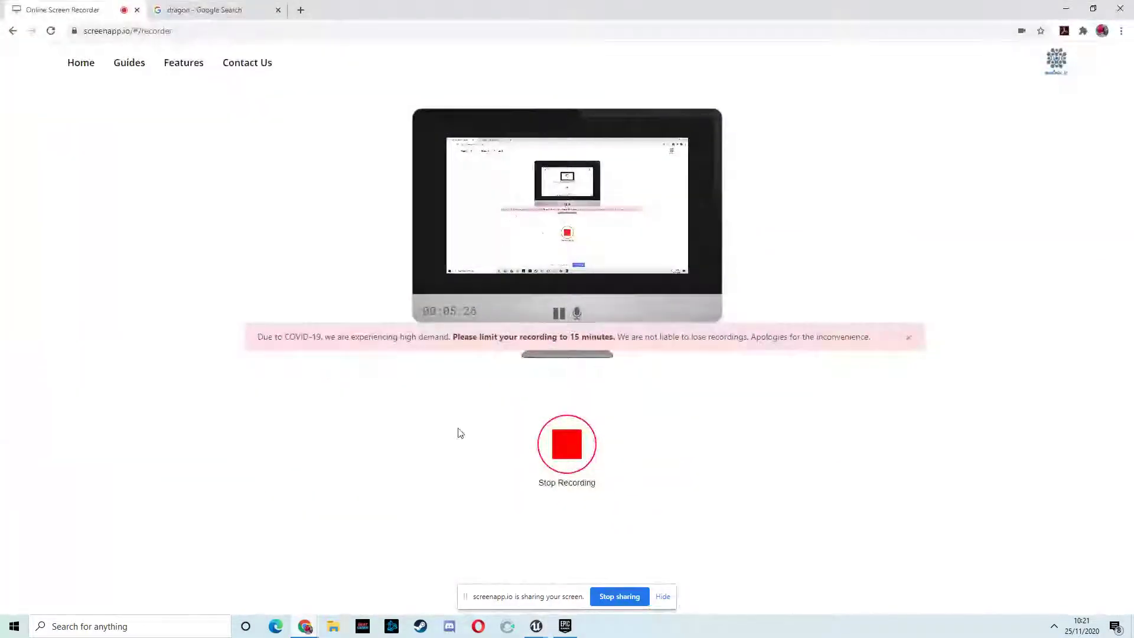
click(1065, 8)
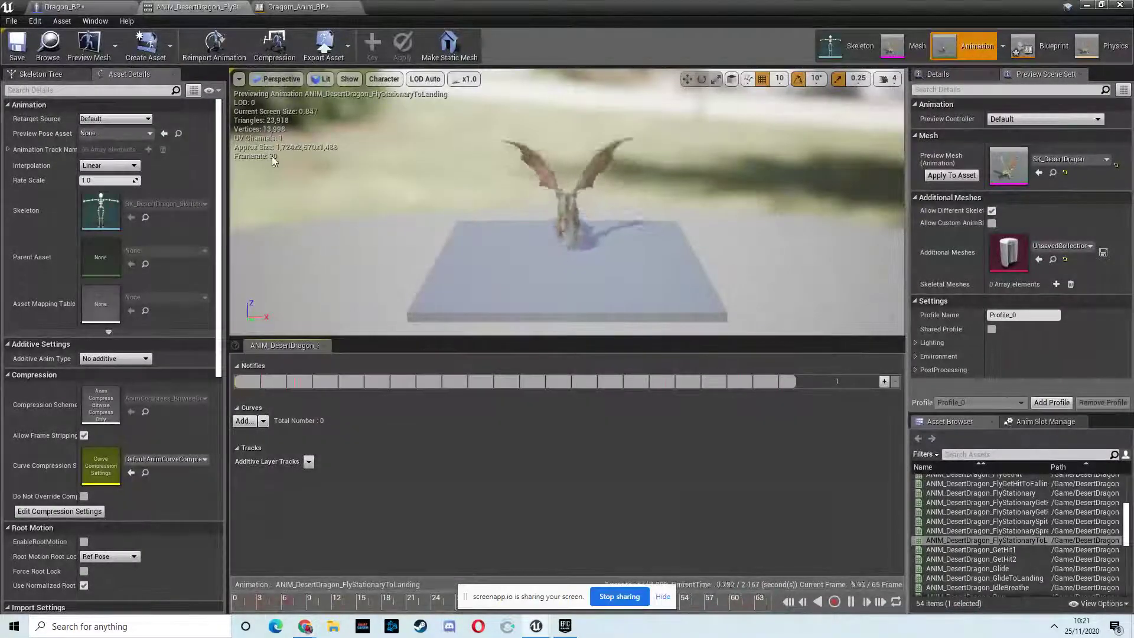
Search the animation assets for "sta" and add ANIM_DesertDragon_FlyStationary to the Transition to Walking state, connected to the Output Animation Pose
click(298, 7)
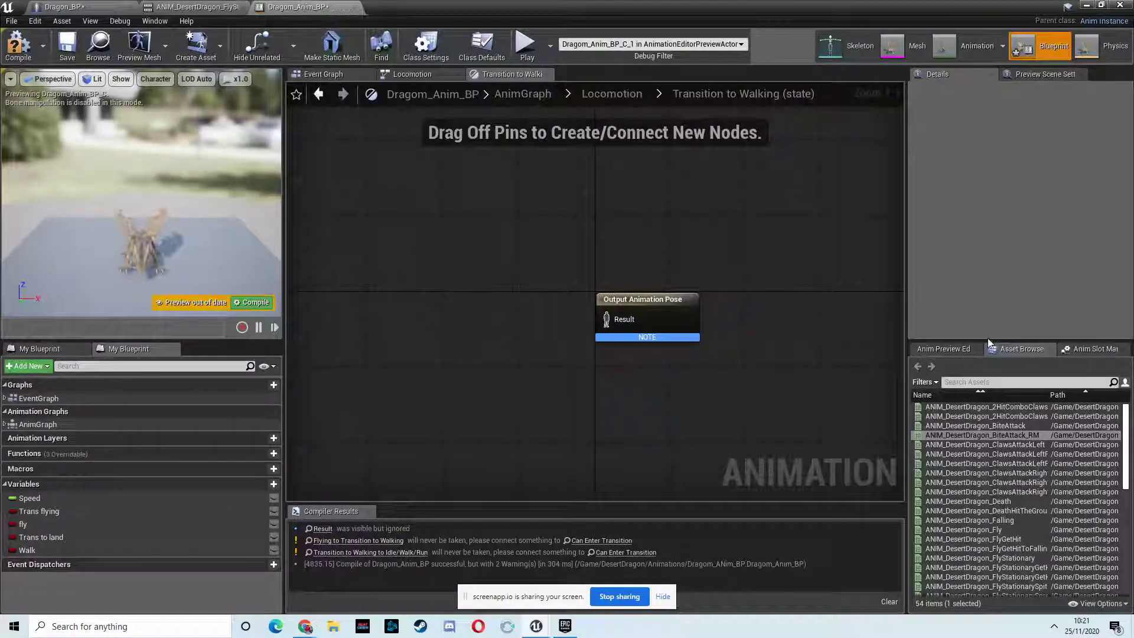
click(959, 382)
text(sta)
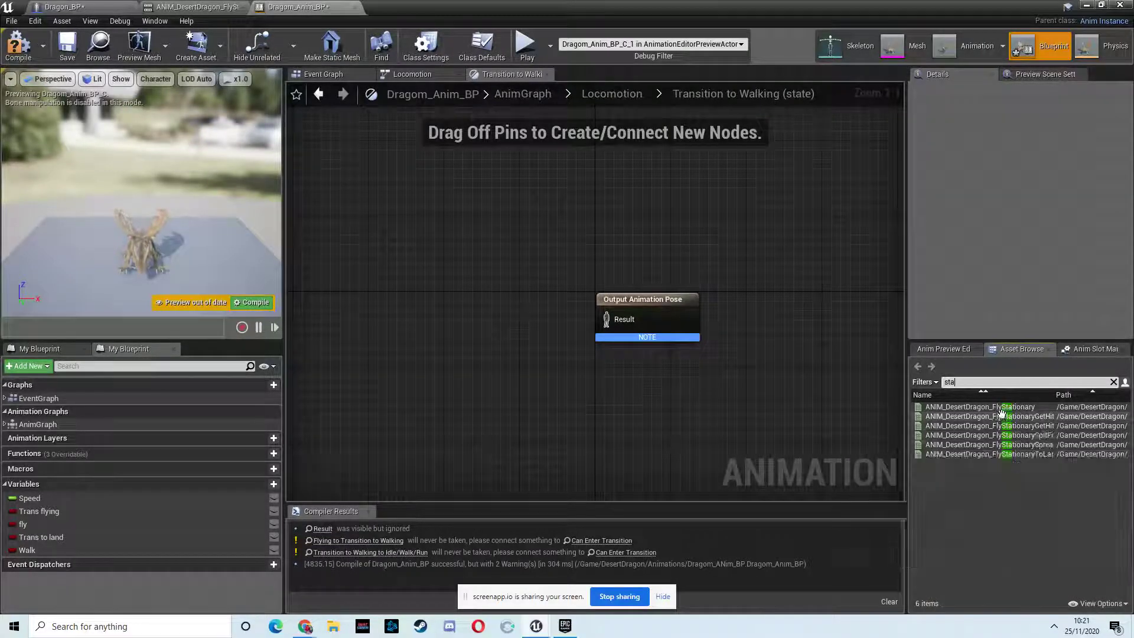
mouse_move(1015, 408)
drag(1016, 408, 437, 313)
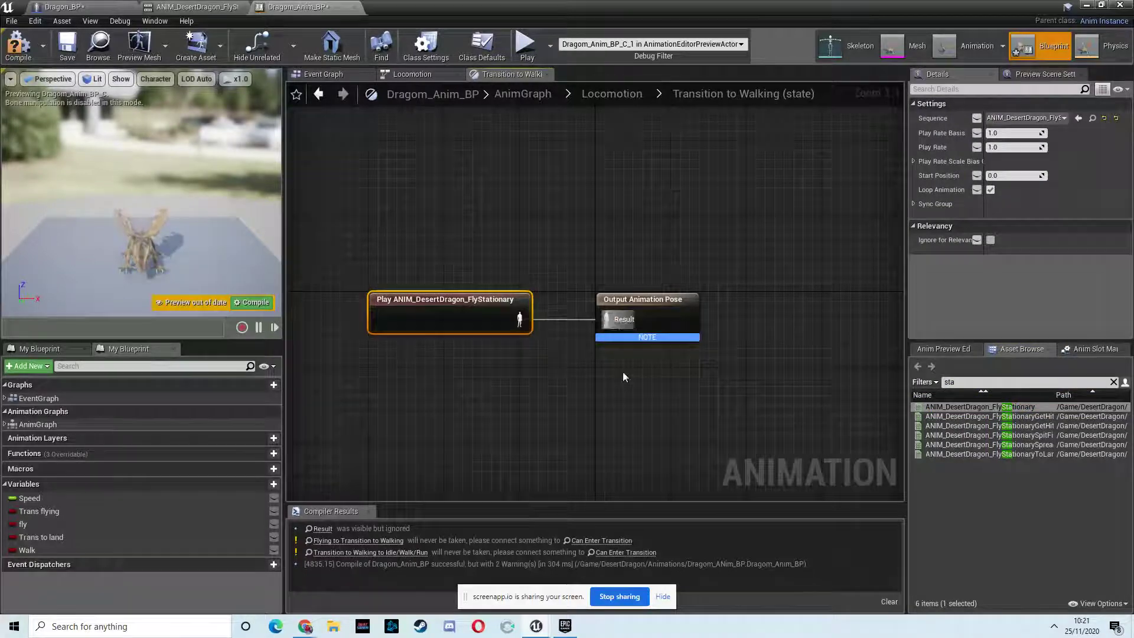
Compile the animation blueprint and open the Transition to Walking to Idle/Walk/Run rule in the Locomotion state machine
click(18, 45)
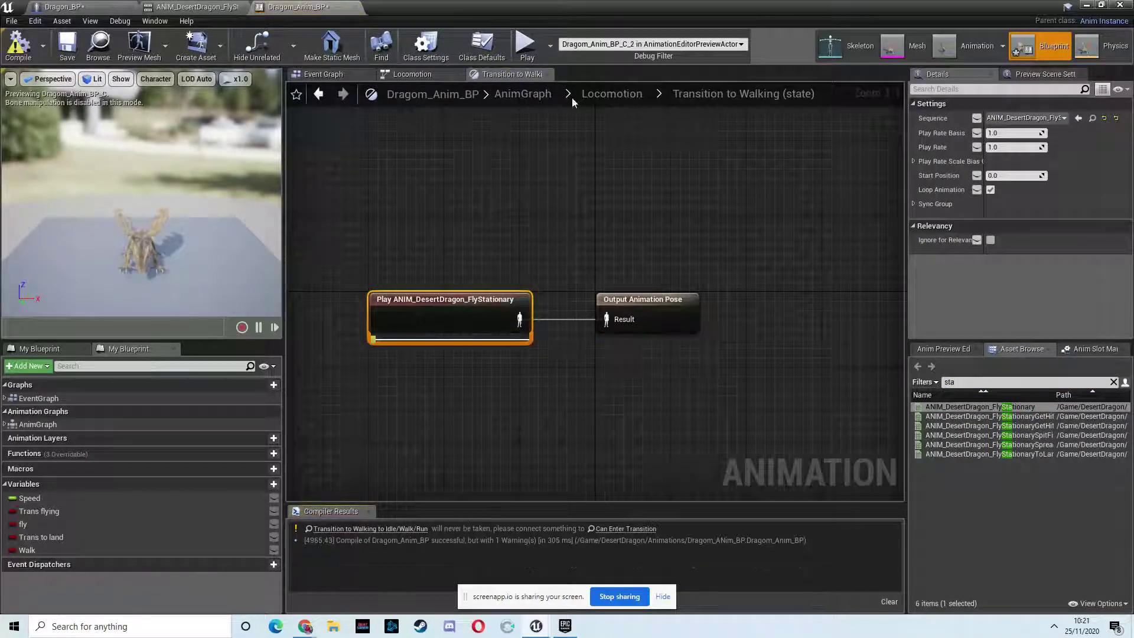
click(406, 75)
right_drag(799, 258, 701, 290)
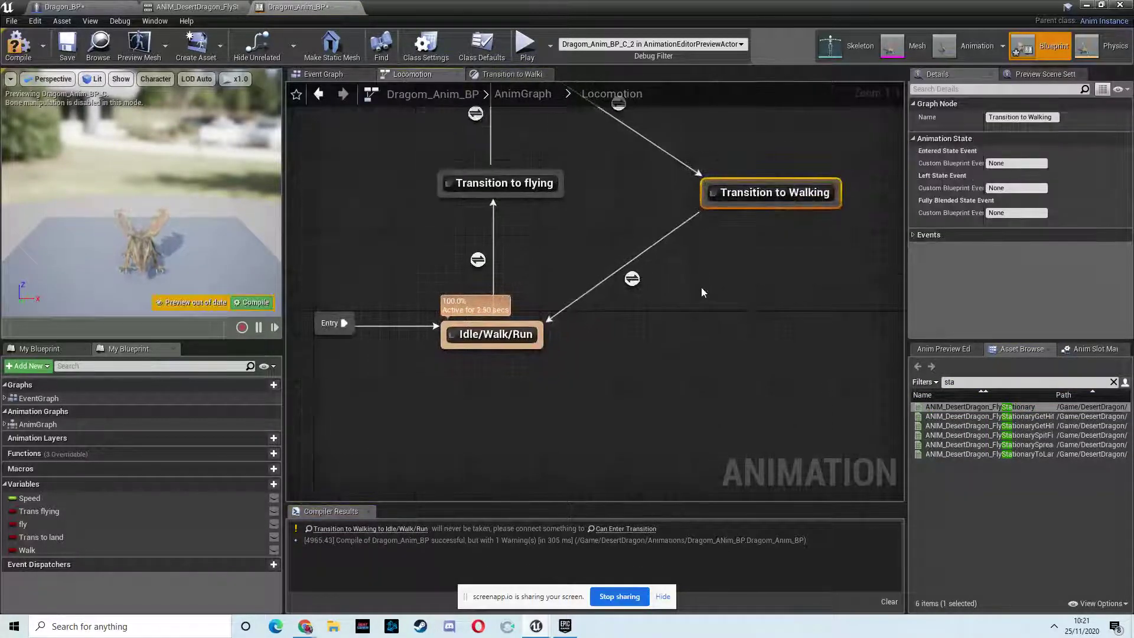
right_drag(732, 212, 693, 241)
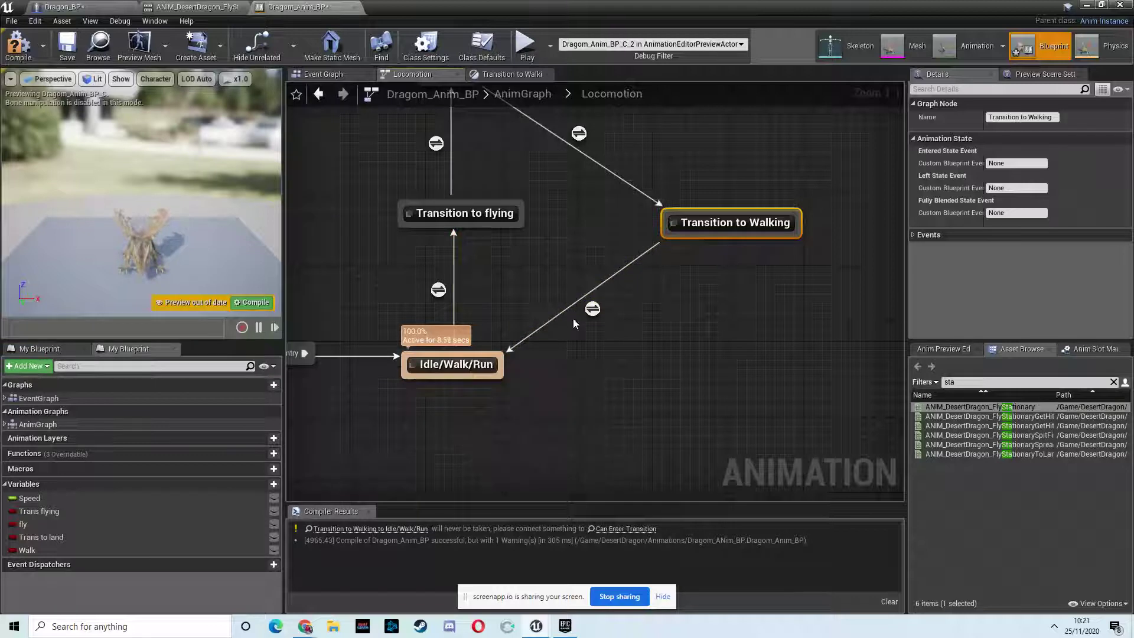
double_click(591, 309)
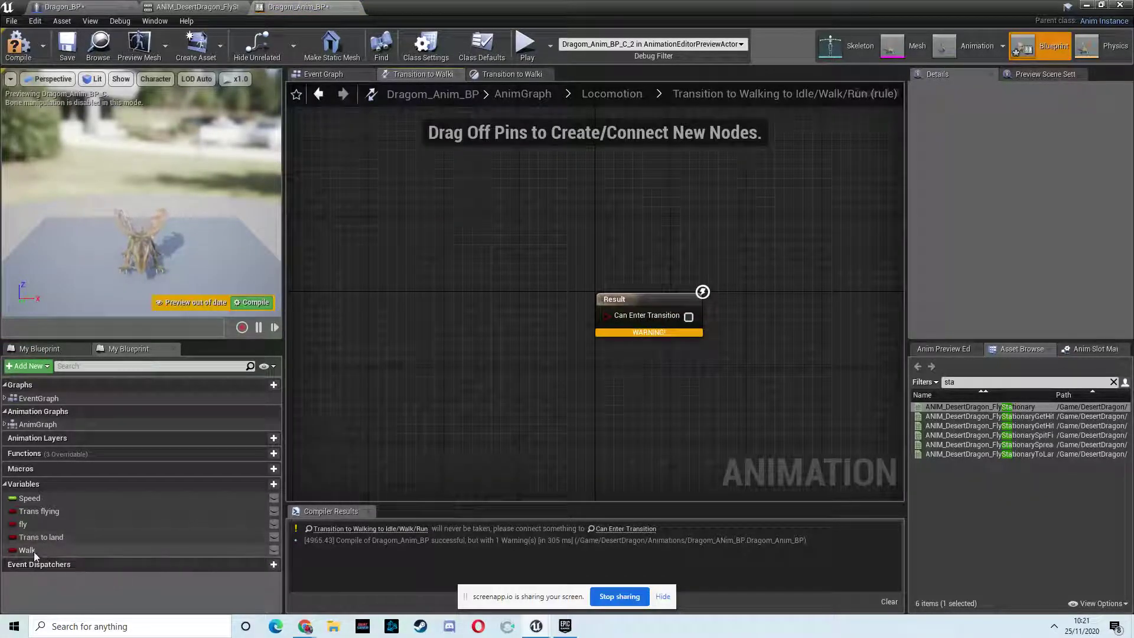
Add a Trans To Land getter to the rule and connect it to an Equal Boolean node comparing against false
drag(40, 536, 539, 336)
click(446, 365)
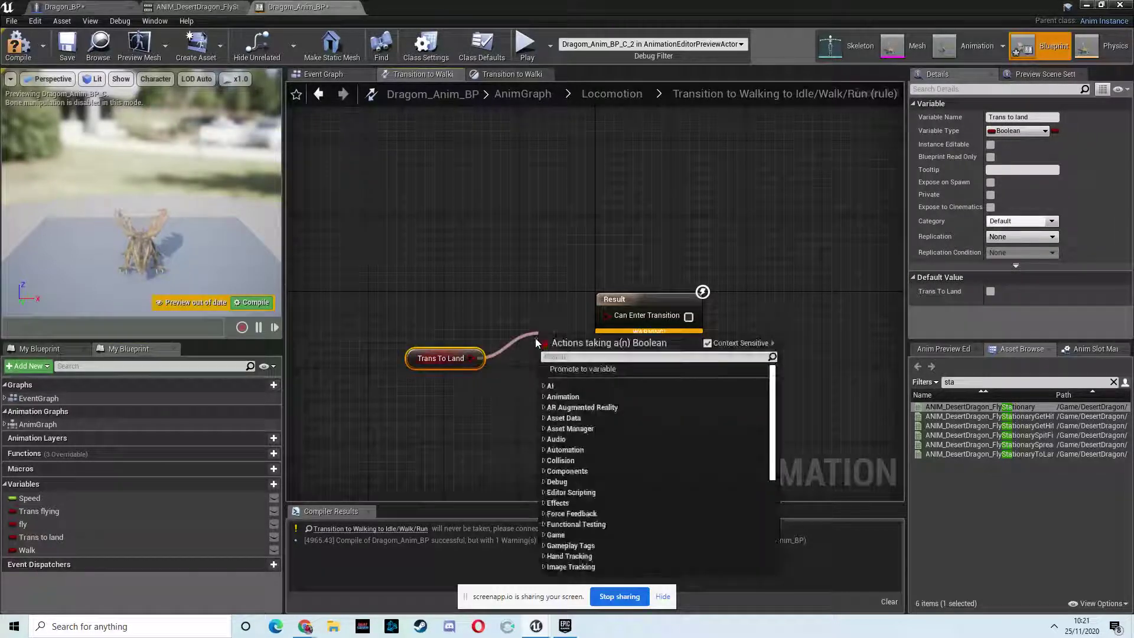
drag(412, 358, 511, 350)
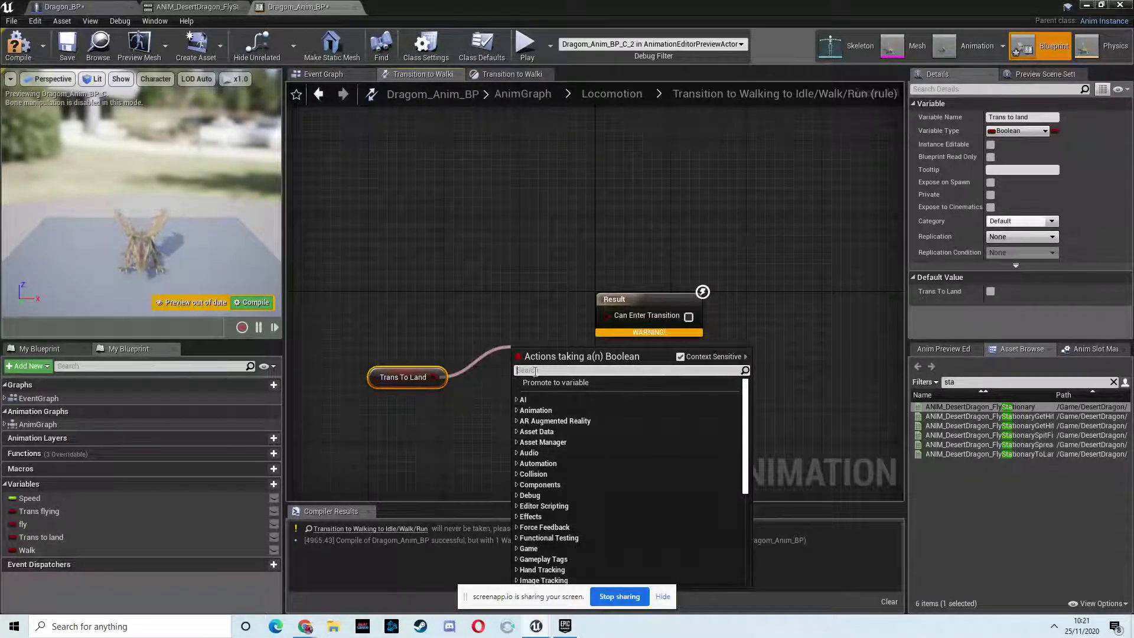
text(eq)
click(564, 428)
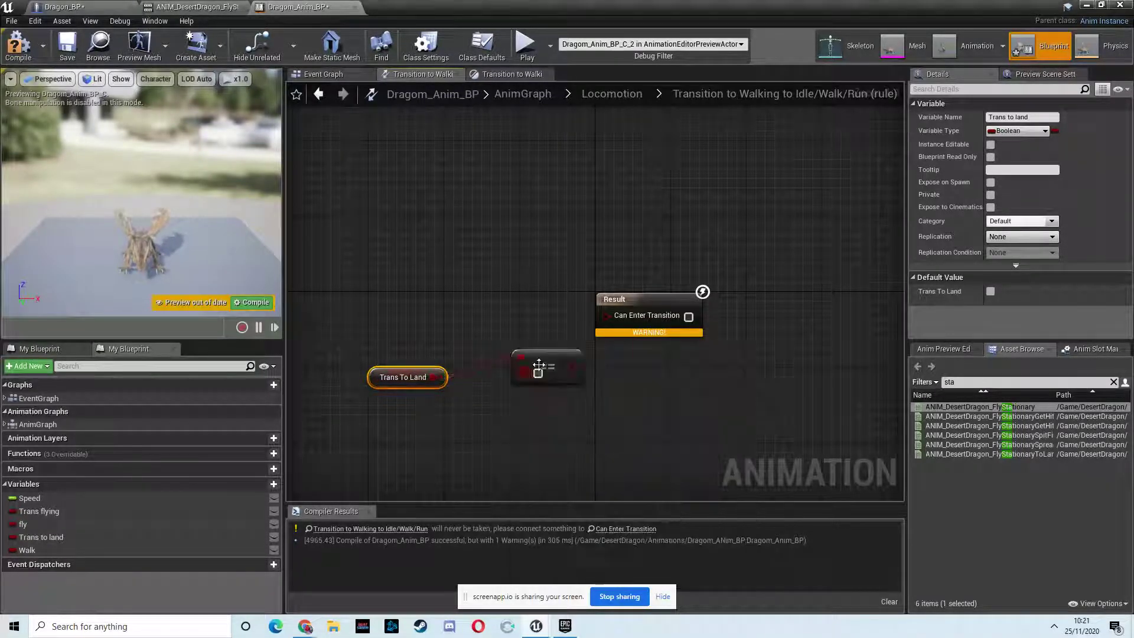
drag(410, 376, 410, 357)
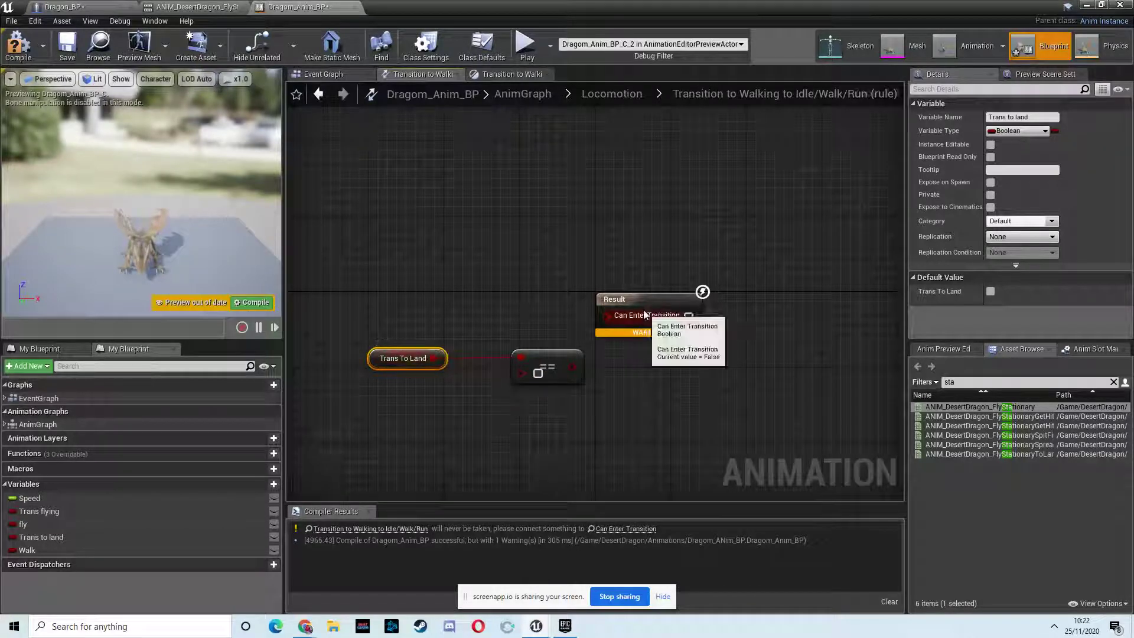
Add a Walk getter connected to a duplicated Equal Boolean node comparing against true, and move the Result node aside to make room
drag(626, 313, 692, 313)
drag(30, 550, 403, 429)
click(423, 447)
click(537, 355)
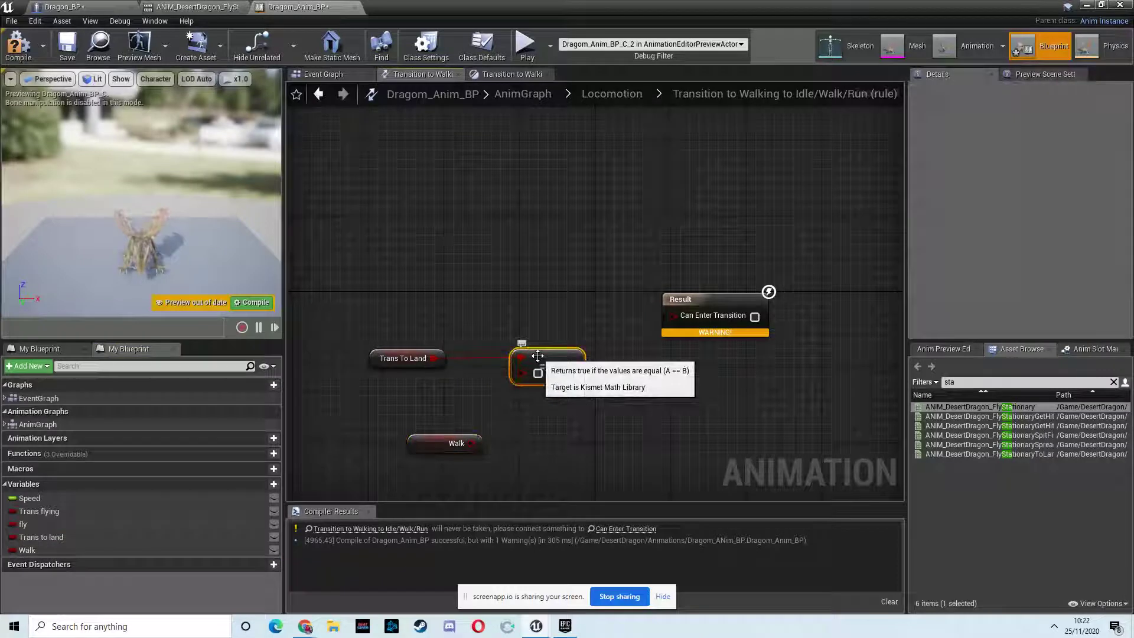
key(ctrl+w)
drag(598, 371, 580, 428)
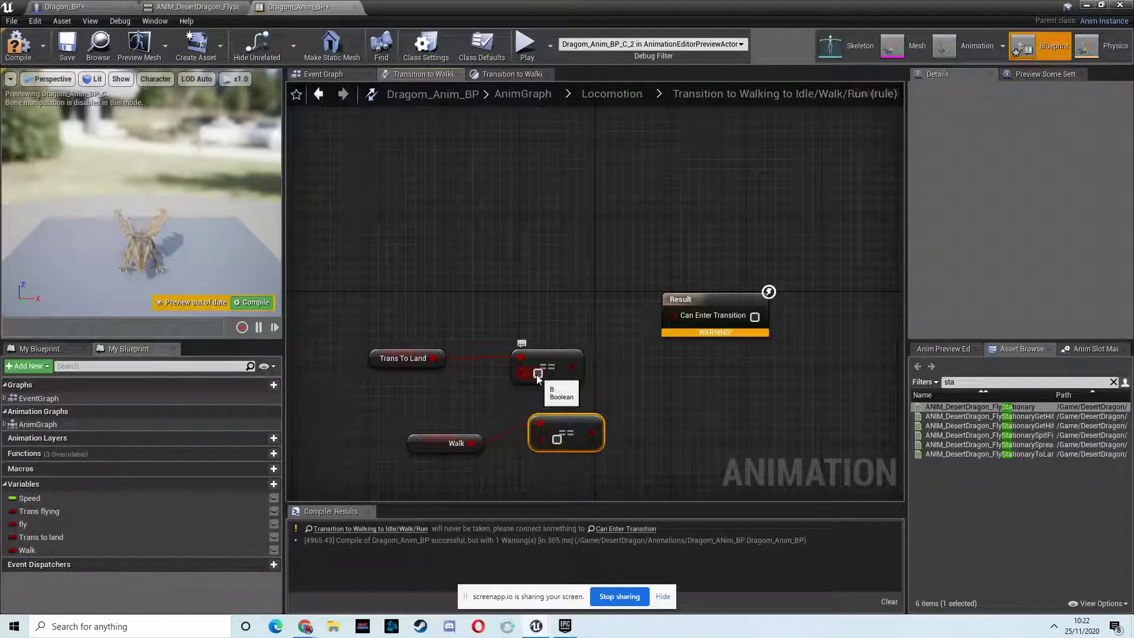
click(556, 439)
Combine both comparisons with an AND Boolean node and connect its output to Can Enter Transition on the Result node
drag(571, 367, 614, 386)
text(a)
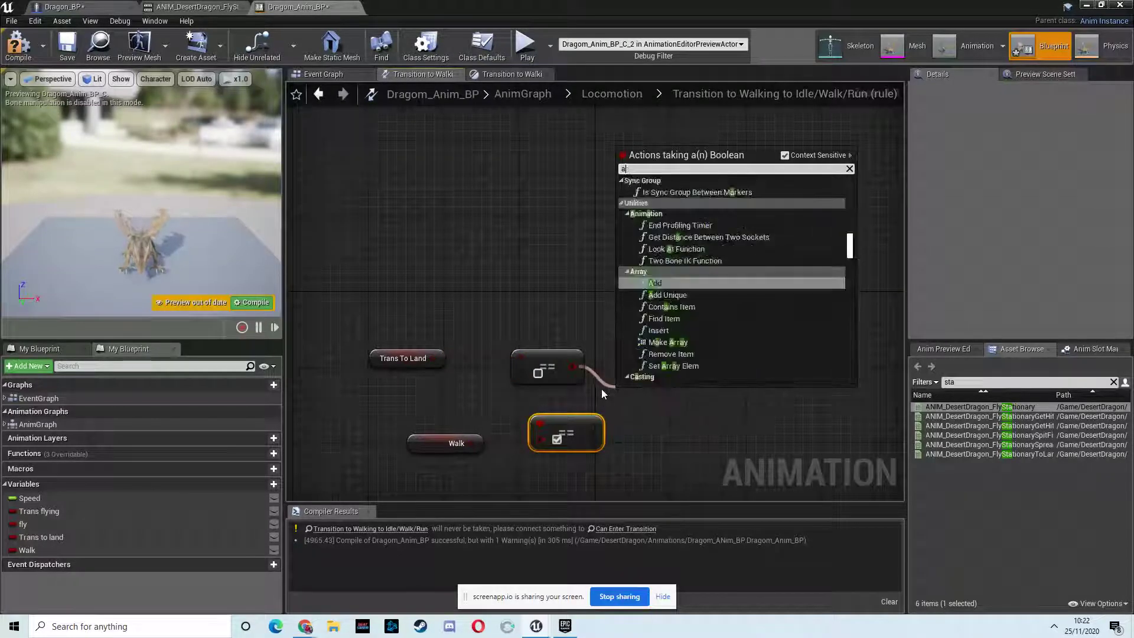
text(n)
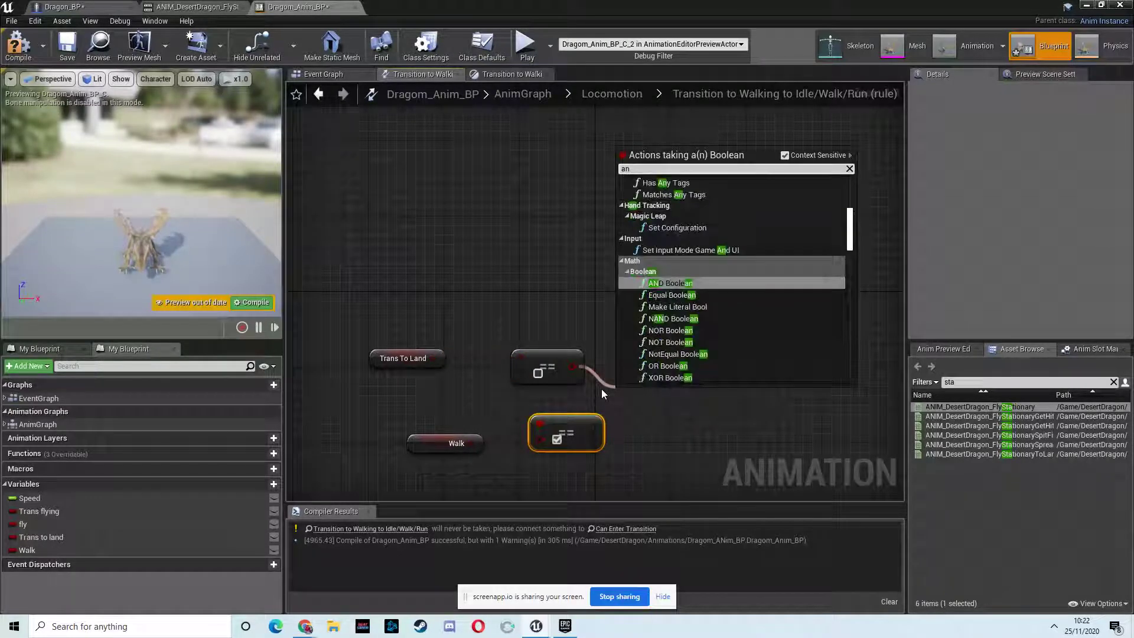
click(673, 283)
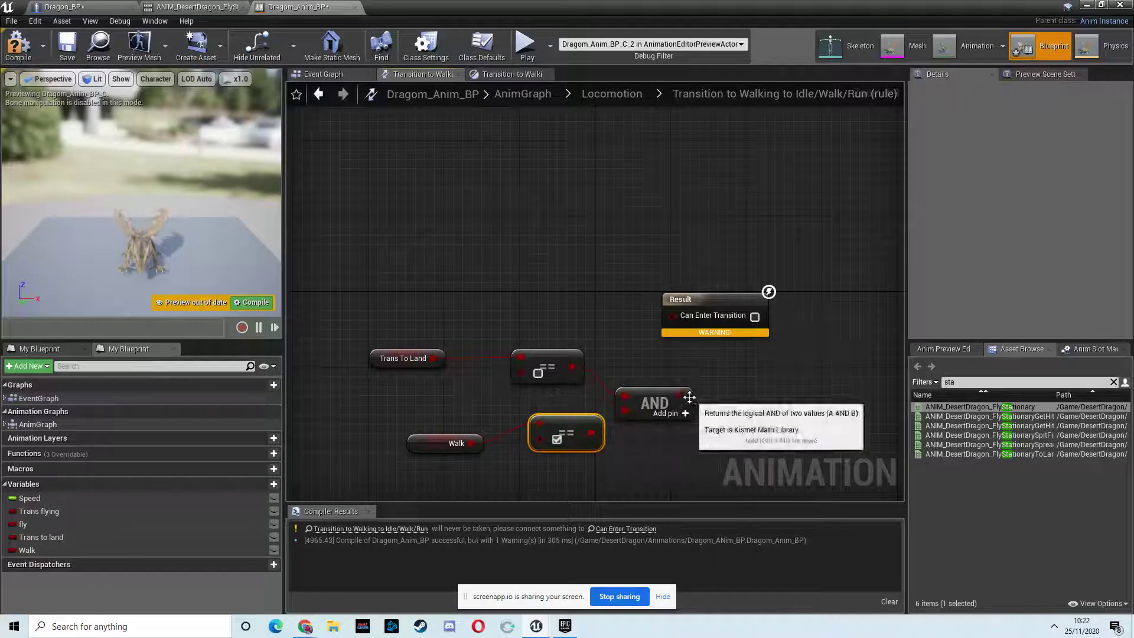
drag(682, 395, 674, 316)
drag(695, 302, 721, 302)
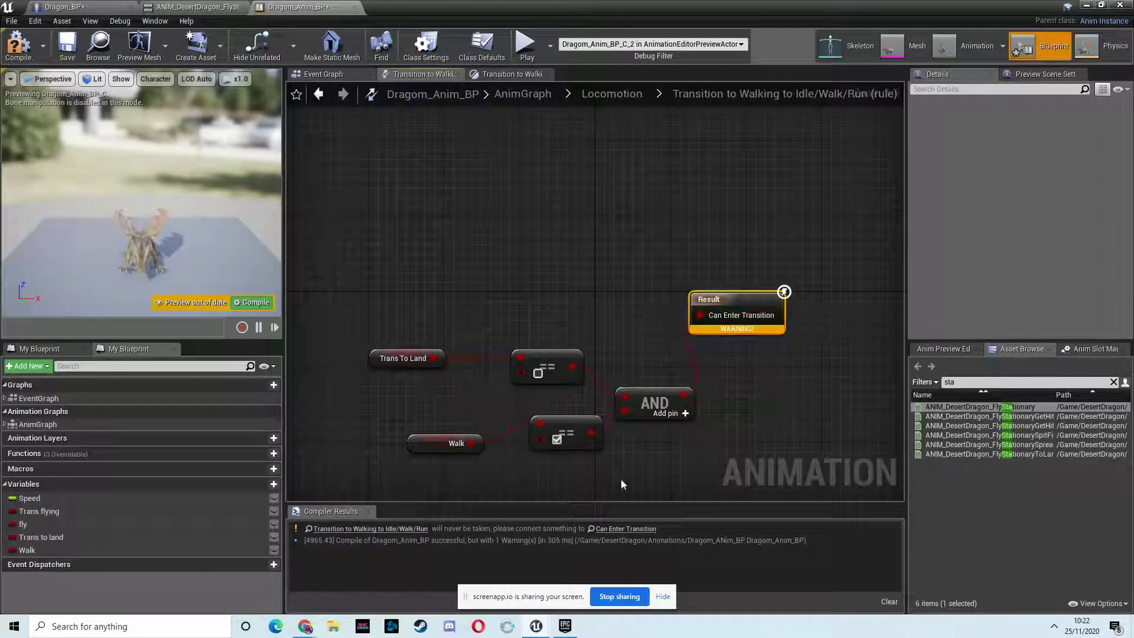
In Dragon_BP's event graph, place a SET Transition to Landing node set to false beside the landing branch's Walking Set Movement Mode node
click(107, 6)
right_drag(673, 386, 748, 370)
right_drag(294, 312, 537, 292)
right_drag(587, 263, 502, 271)
right_drag(605, 333, 377, 338)
right_drag(457, 342, 278, 342)
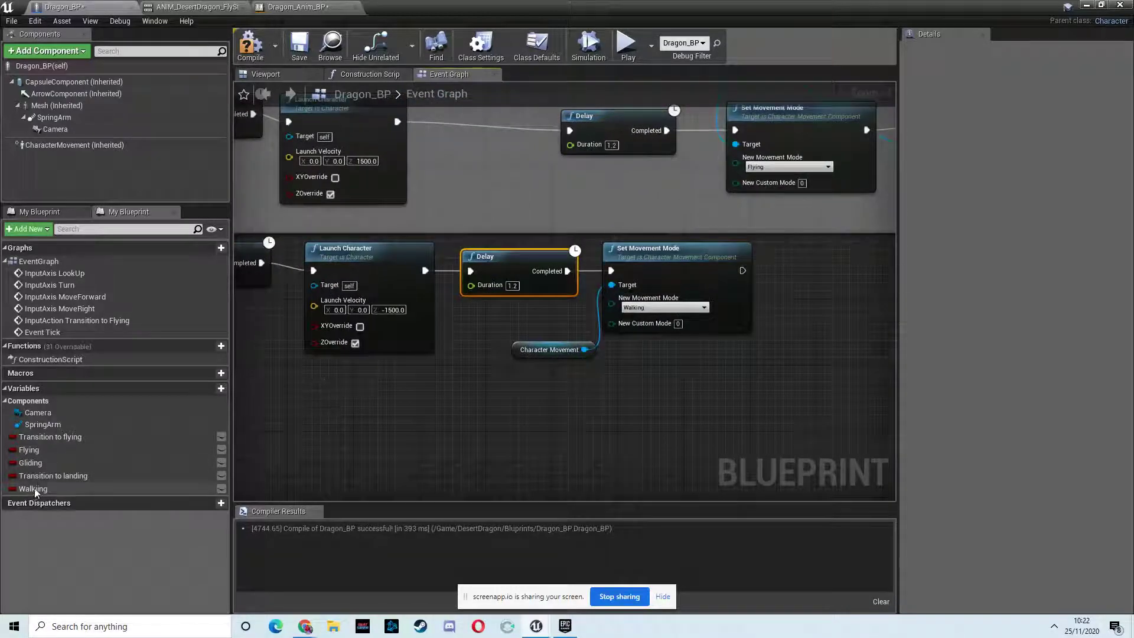
drag(53, 475, 830, 305)
right_drag(835, 316, 760, 325)
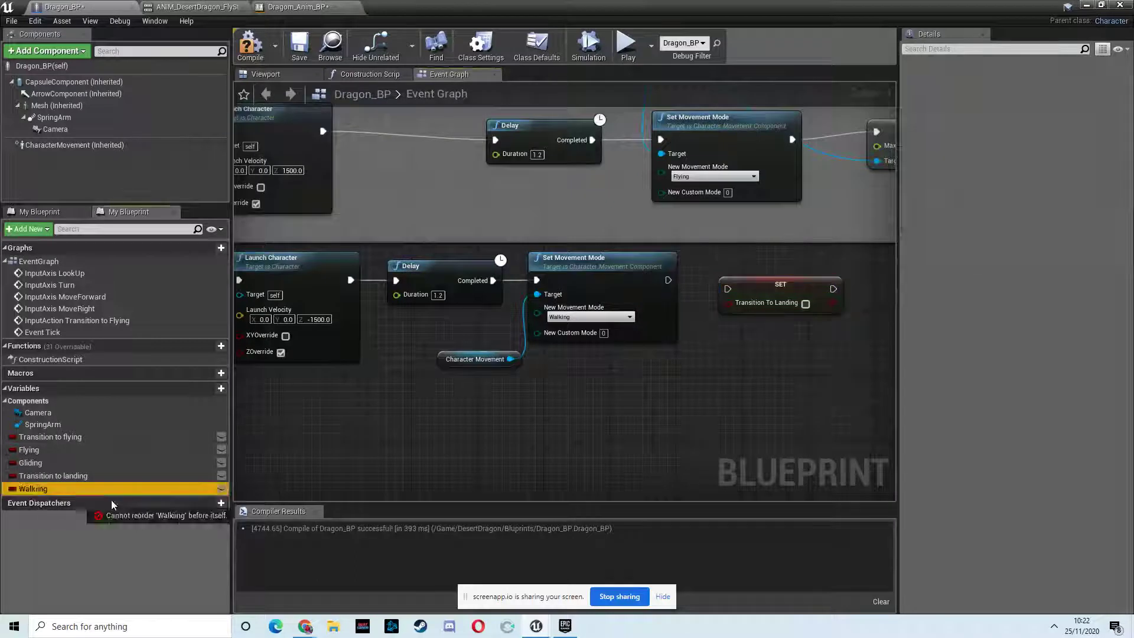
Add a SET Walkiing node set to true and chain it after Set Movement Mode and SET Transition To Landing
drag(112, 501, 816, 353)
click(836, 380)
right_drag(757, 382, 499, 386)
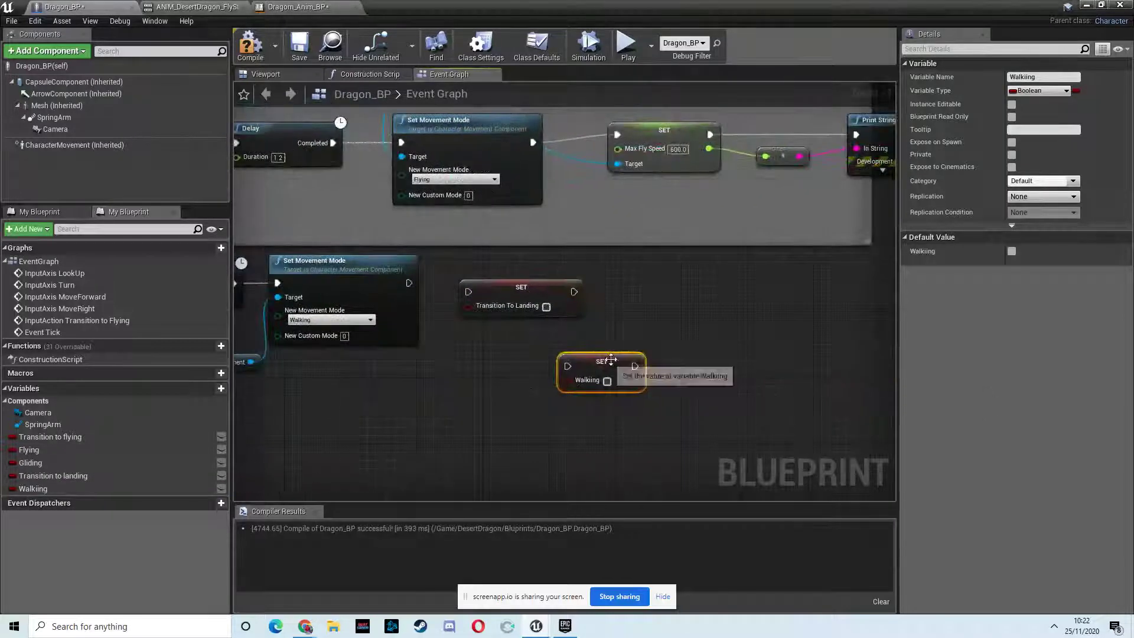
drag(611, 360, 657, 297)
click(664, 315)
drag(408, 283, 468, 292)
drag(573, 292, 626, 299)
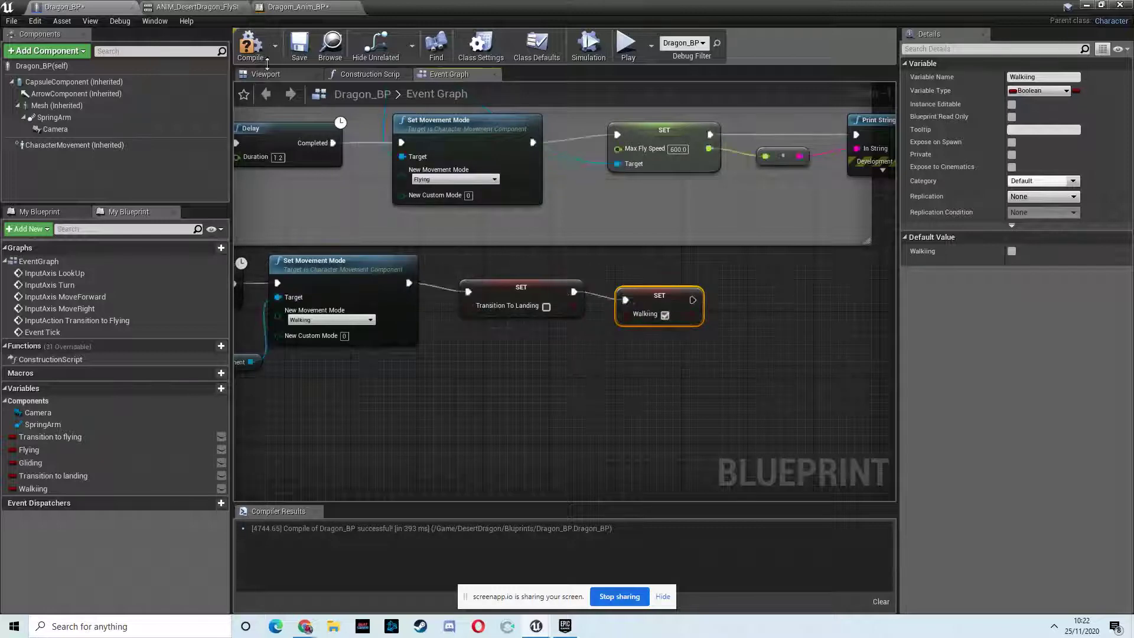
Compile both dragon blueprints and play-test the dragon's walking, taking off and landing in the level
click(297, 6)
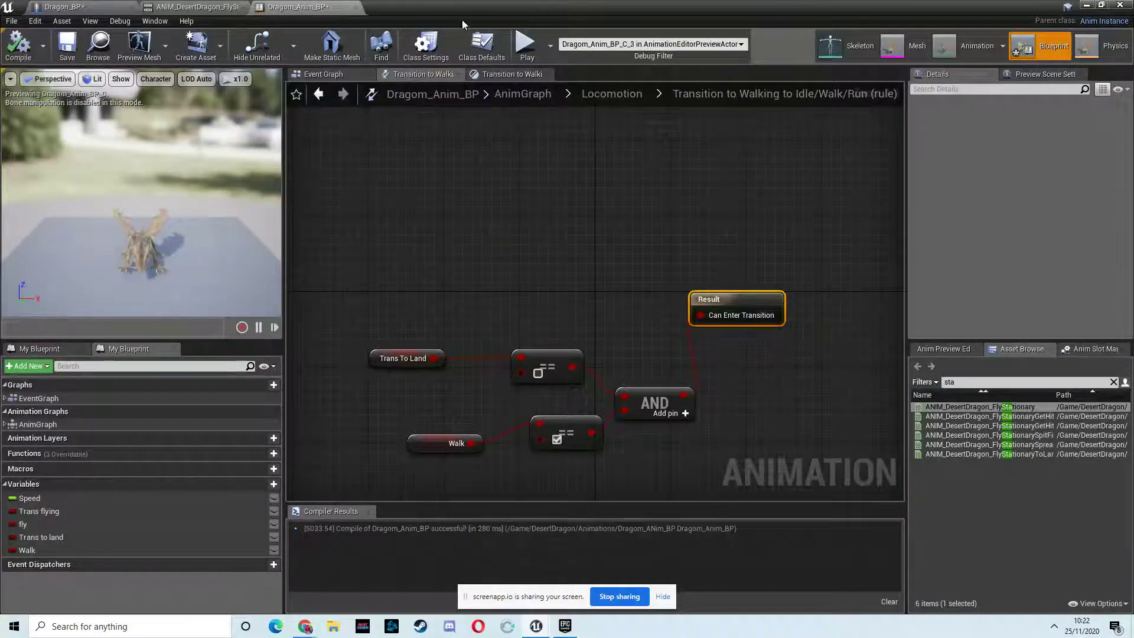
click(1084, 7)
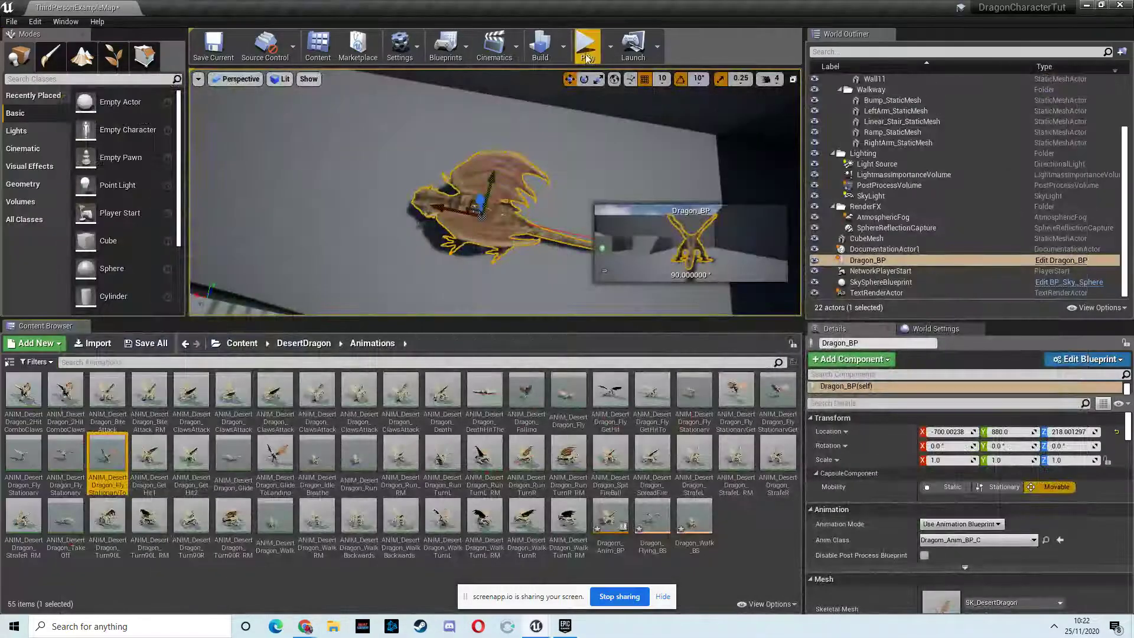
key(d)
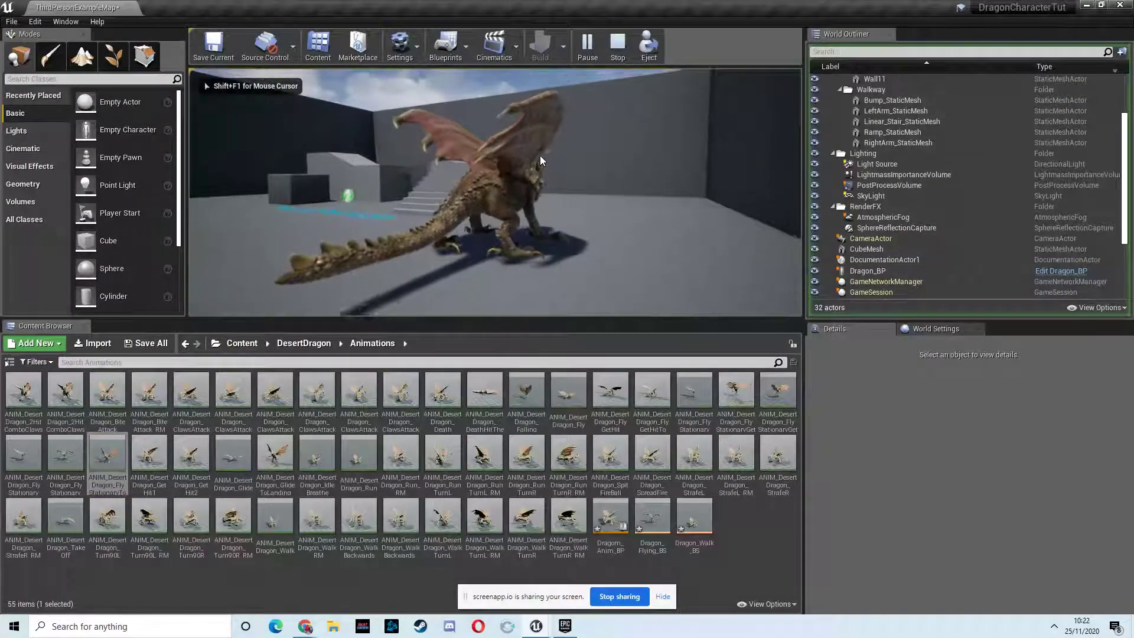
key(w)
key(space)
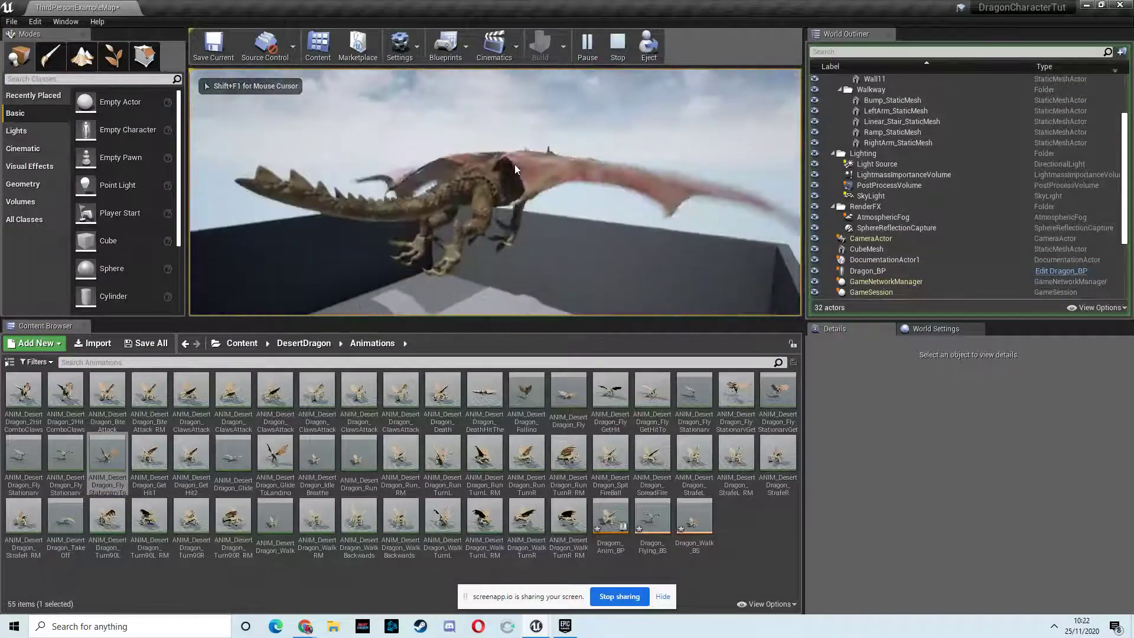
key(w)
key(space)
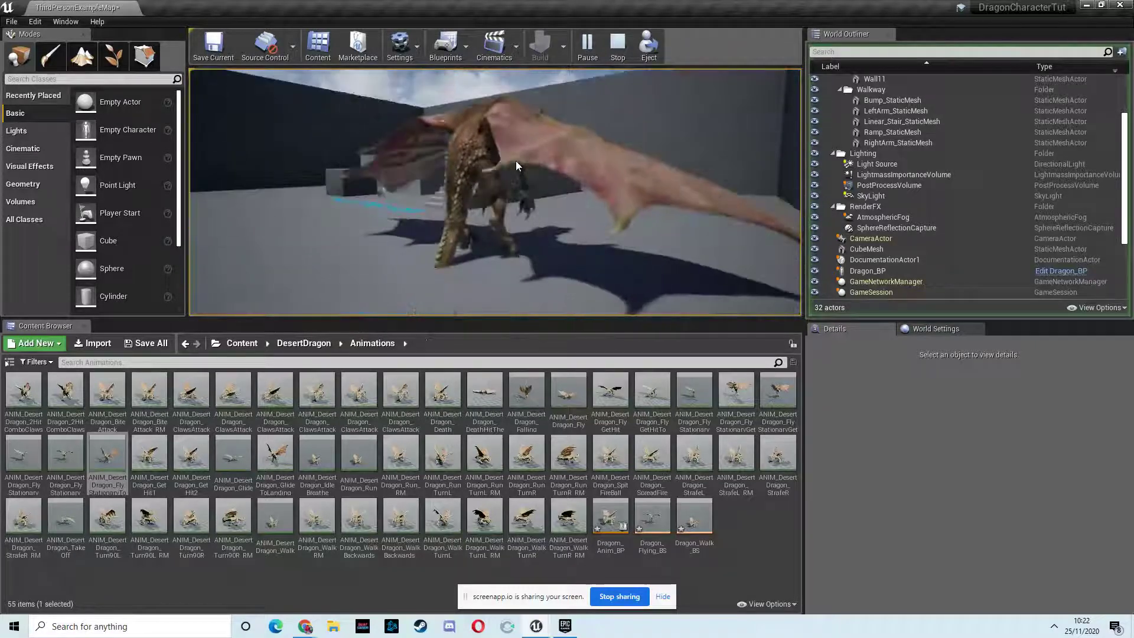
key(w)
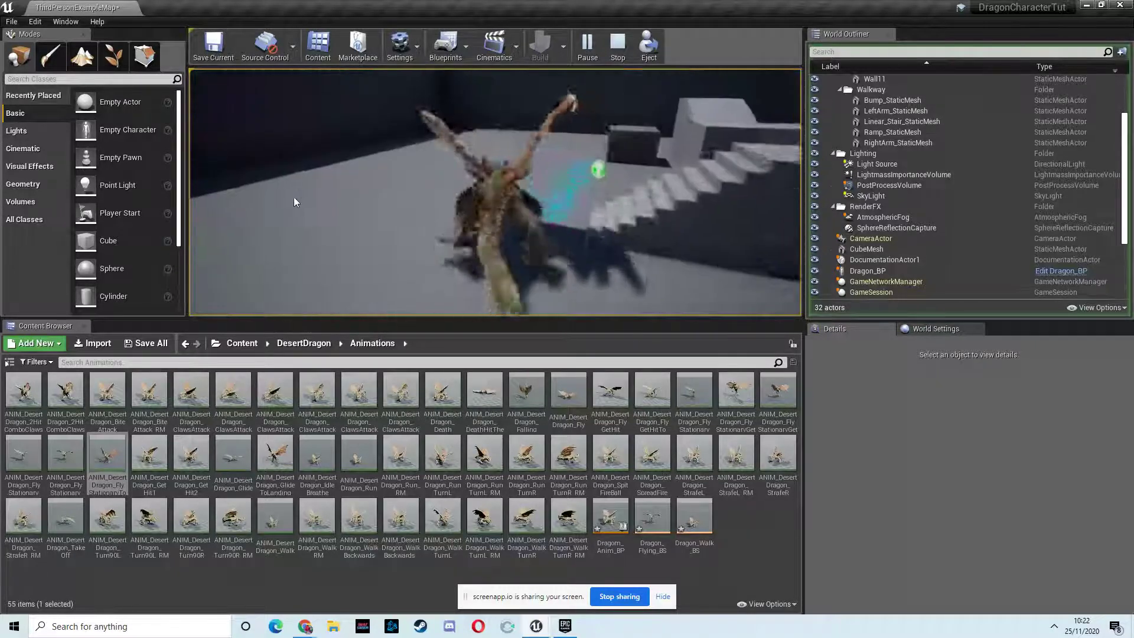
key(space)
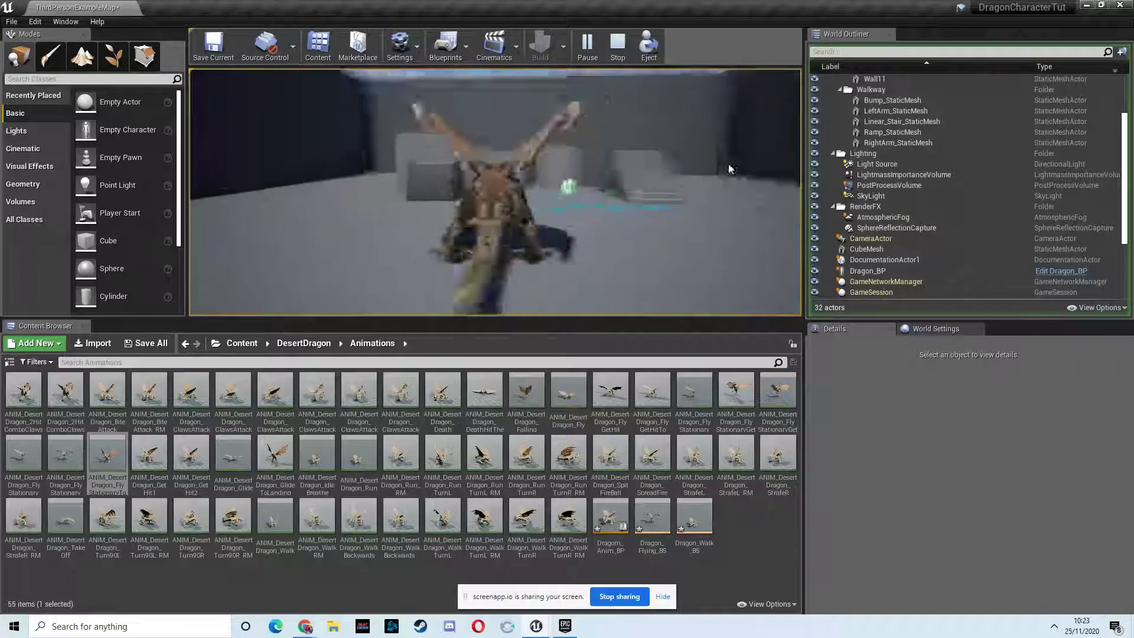
key(space)
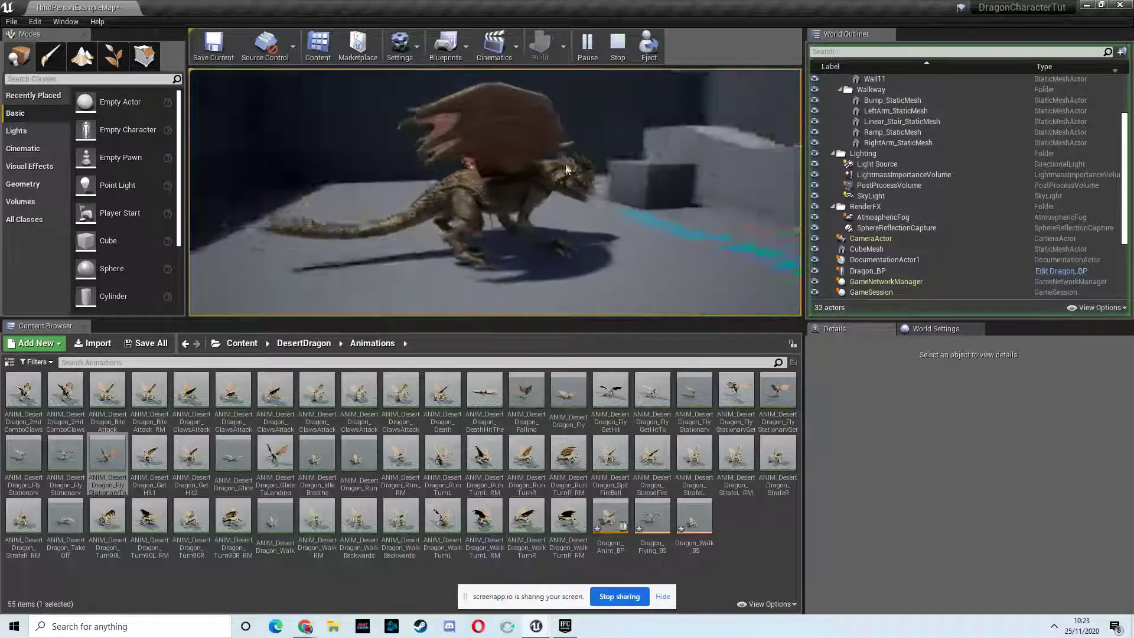
key(d)
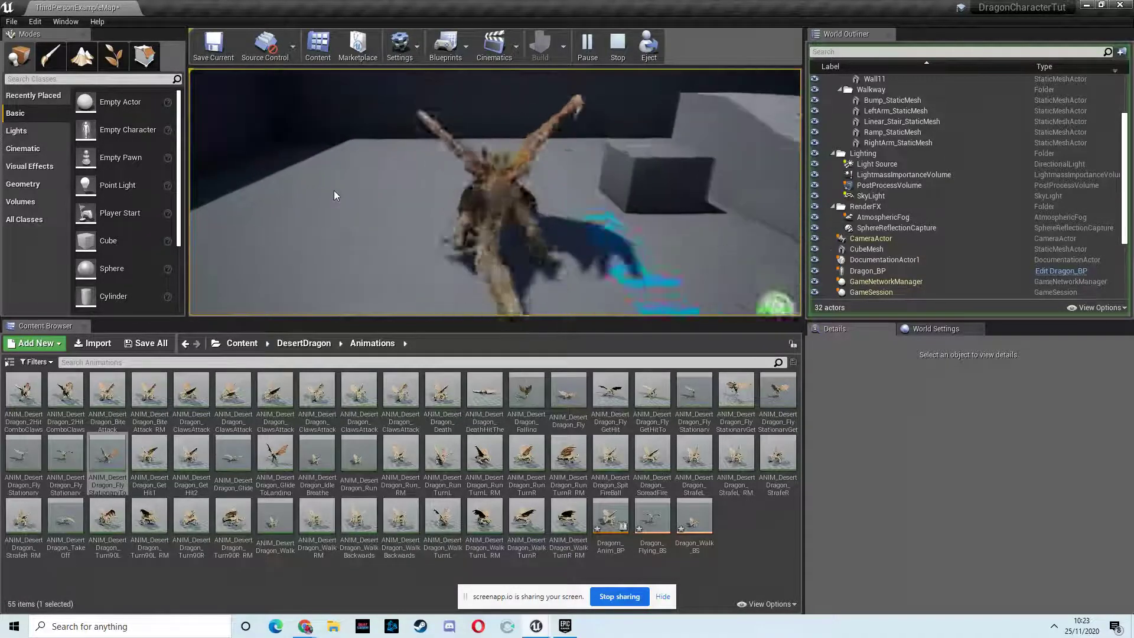
key(space)
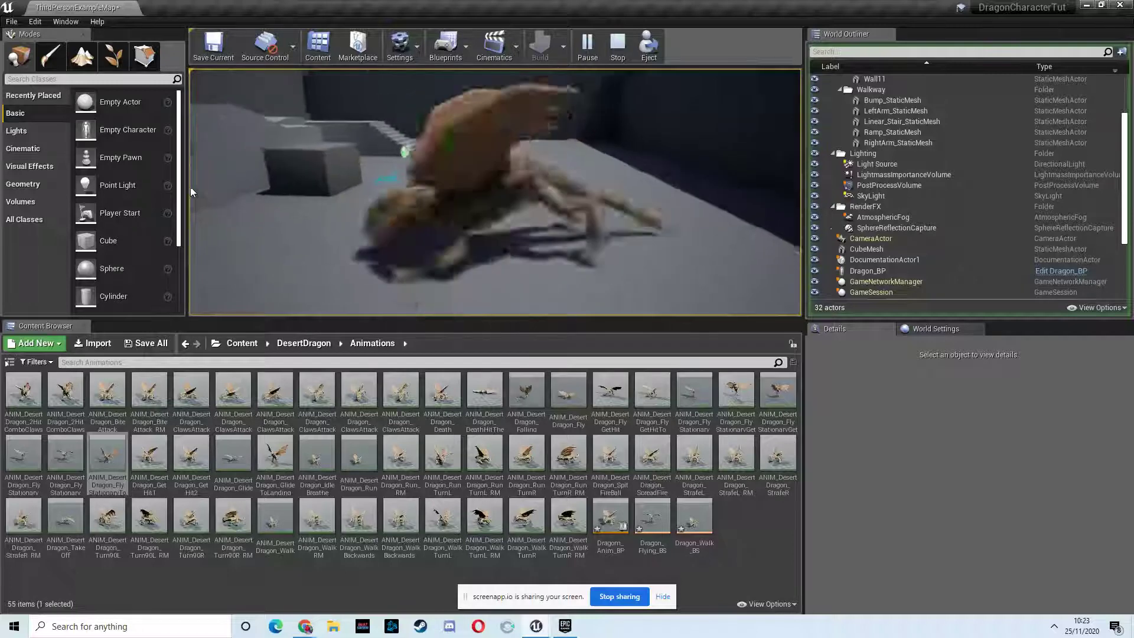
key(Escape)
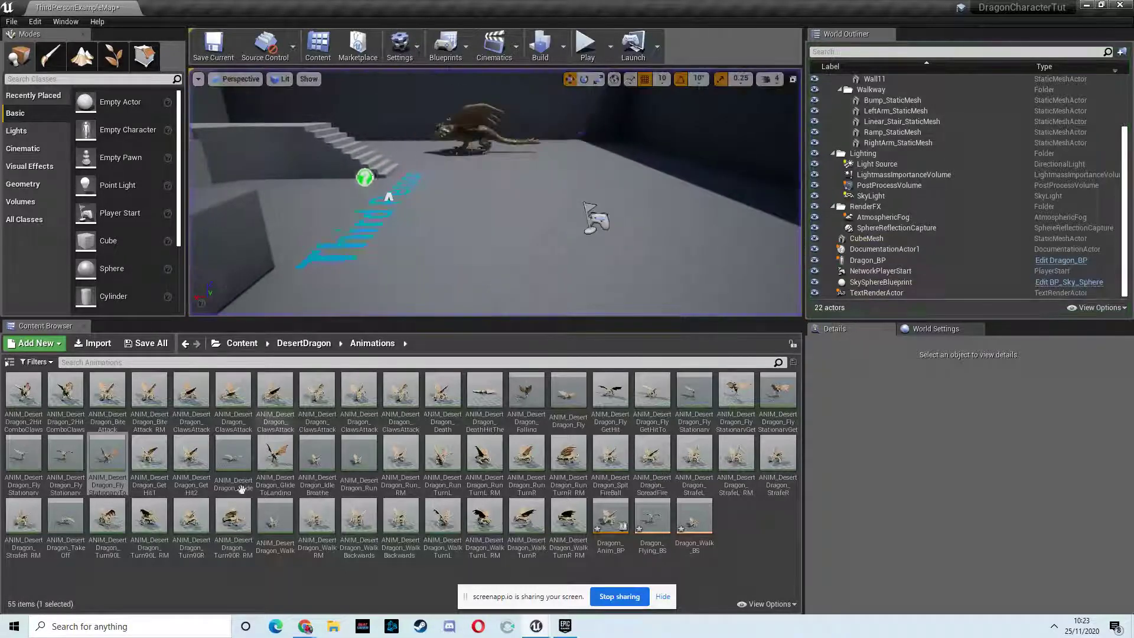
mouse_move(307, 631)
click(240, 570)
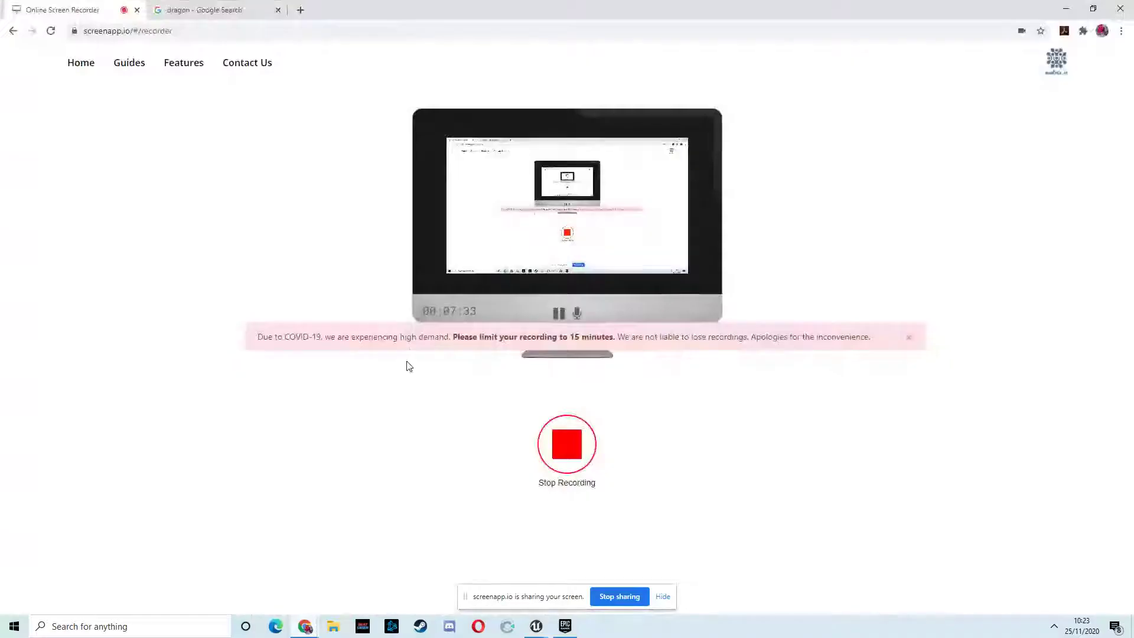
click(1066, 8)
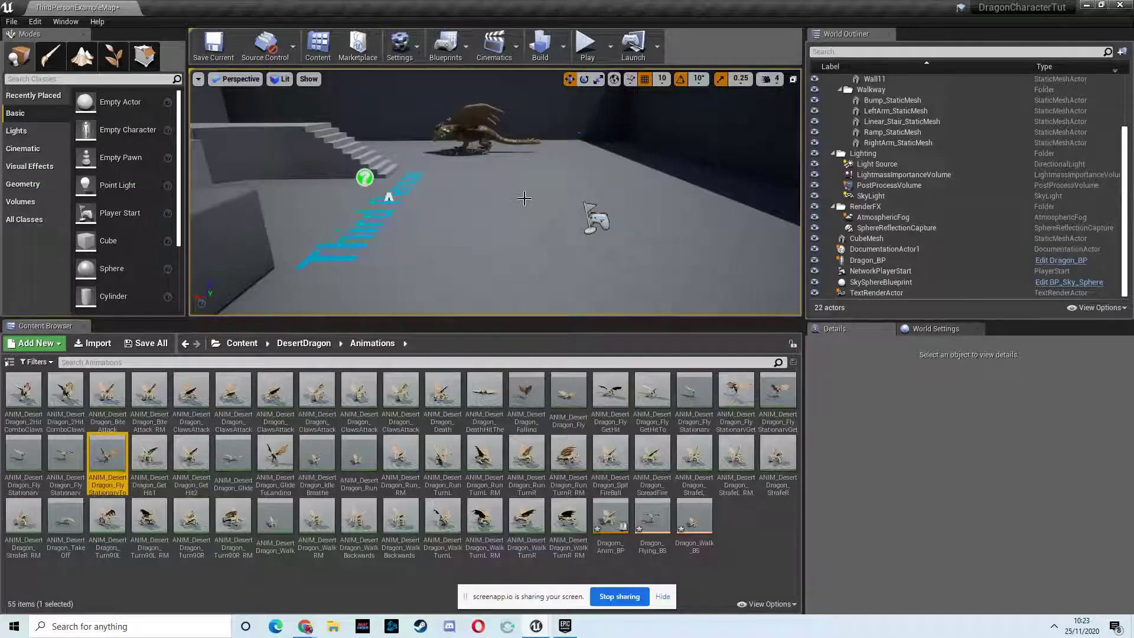
drag(523, 193, 515, 167)
right_drag(515, 166, 544, 192)
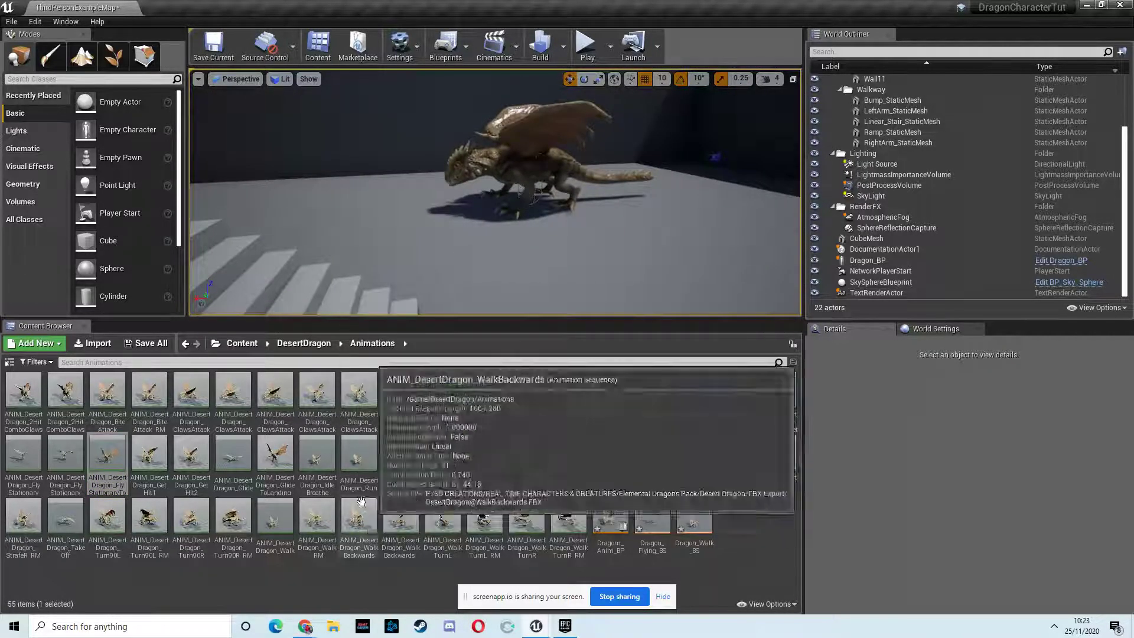
Open the ANIM_DesertDragon_ClawsAttackLeftForward_RM animation, pause its preview, and return to Dragon_BP's event graph
click(278, 391)
double_click(279, 392)
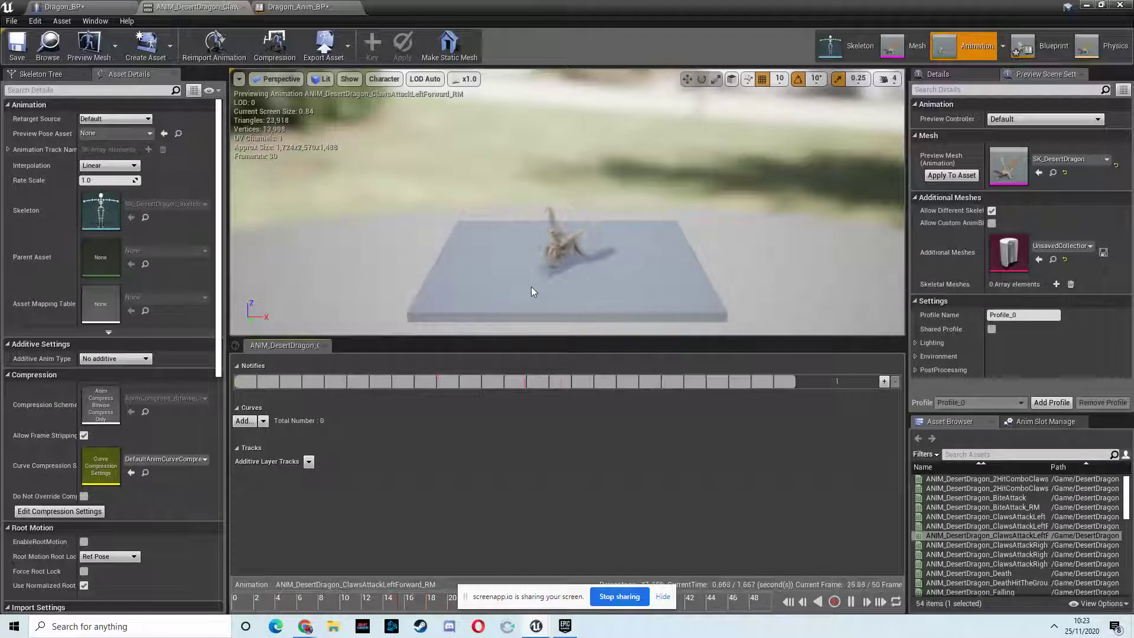
click(849, 602)
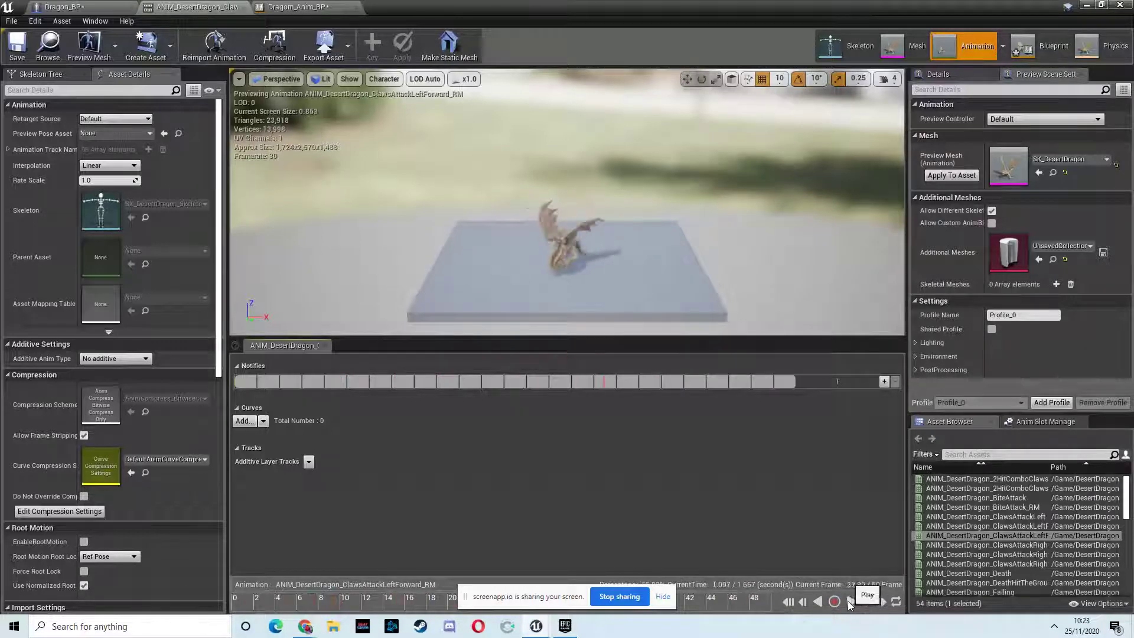
click(62, 6)
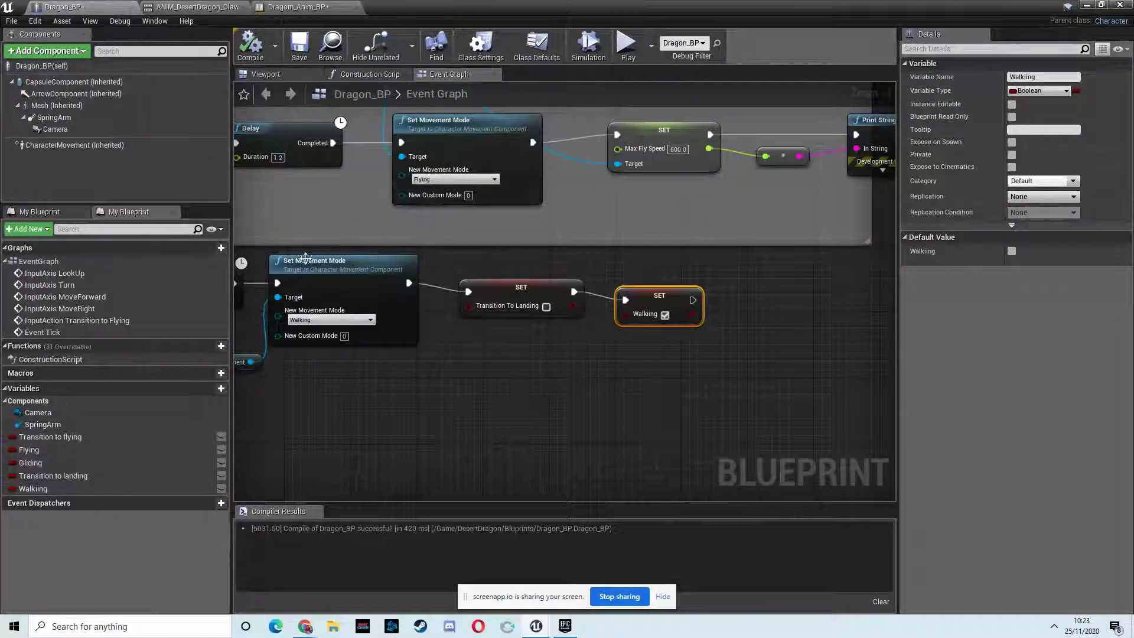
Add a Boolean variable named AttackOnGround to Dragon_BP
right_drag(427, 372, 749, 364)
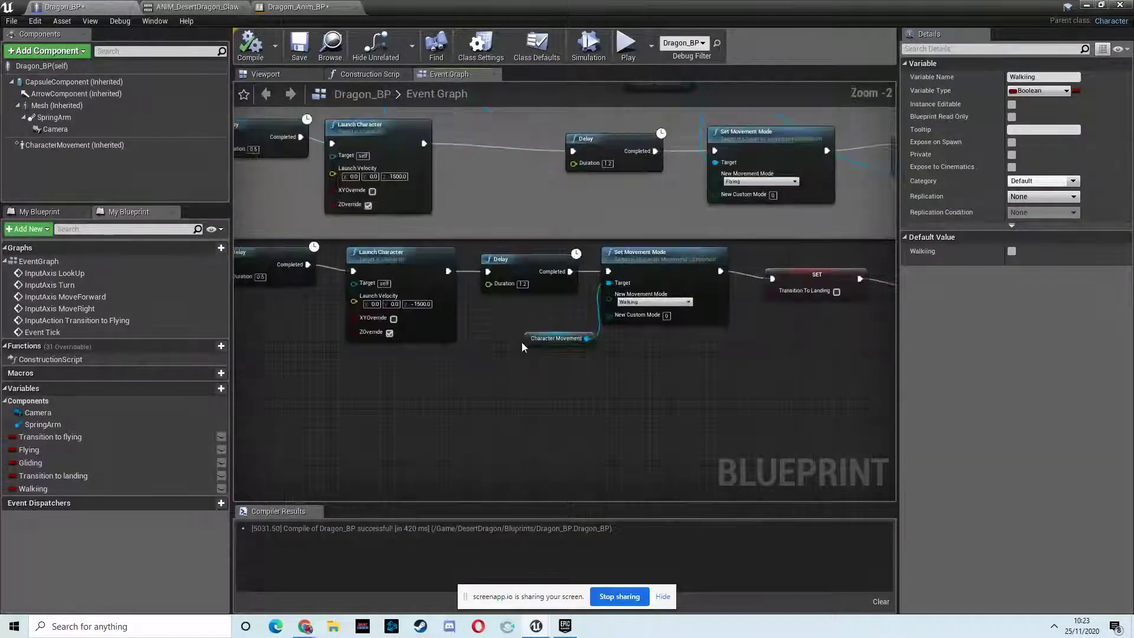
click(210, 389)
text(Attackongroun)
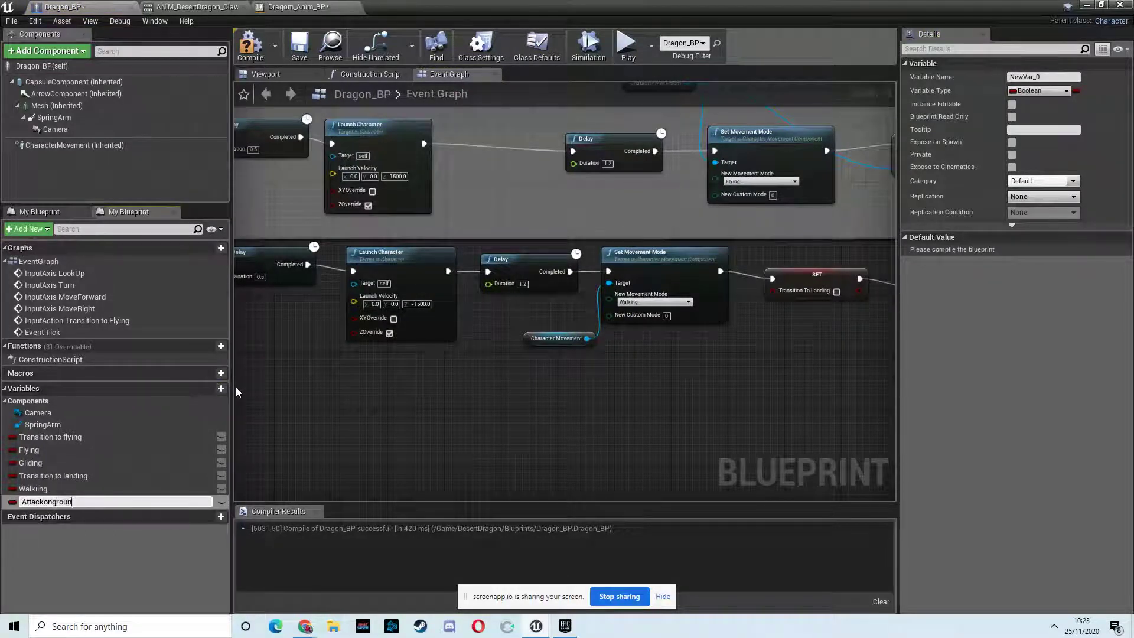
key(BackSpace)
key(BackSpace)
key(BackSpace)
key(BackSpace)
key(BackSpace)
key(BackSpace)
text(O)
key(Return)
Move the Event Tick node away from the landing branch into the empty graph area below the Transition to Flying event
right_drag(463, 423, 605, 327)
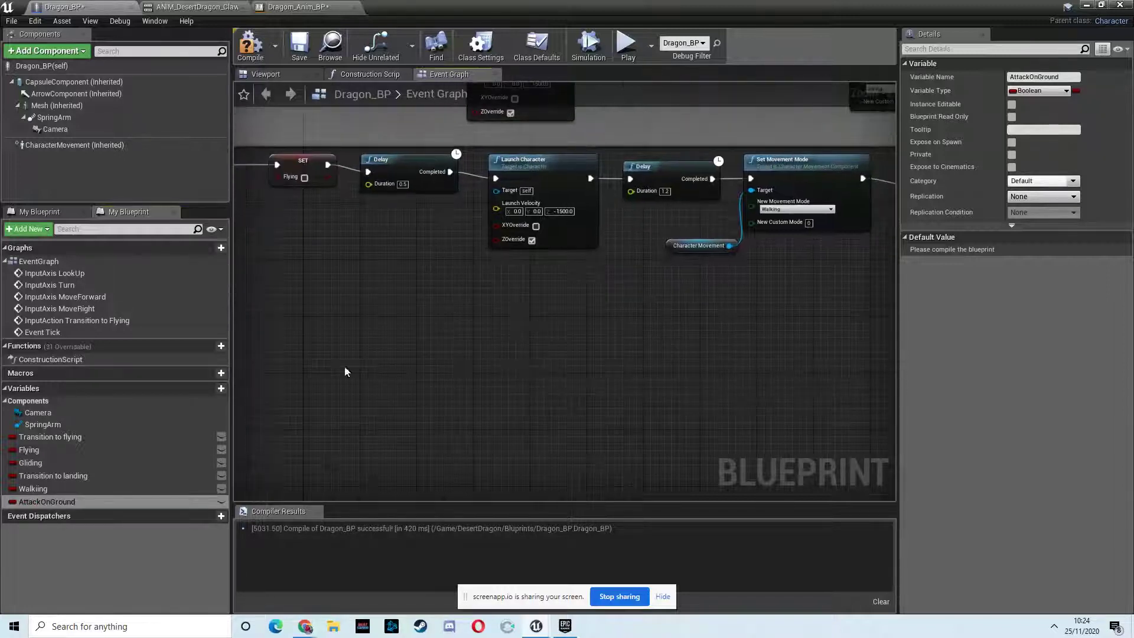
right_drag(344, 370, 590, 320)
scroll(592, 320, down, 3)
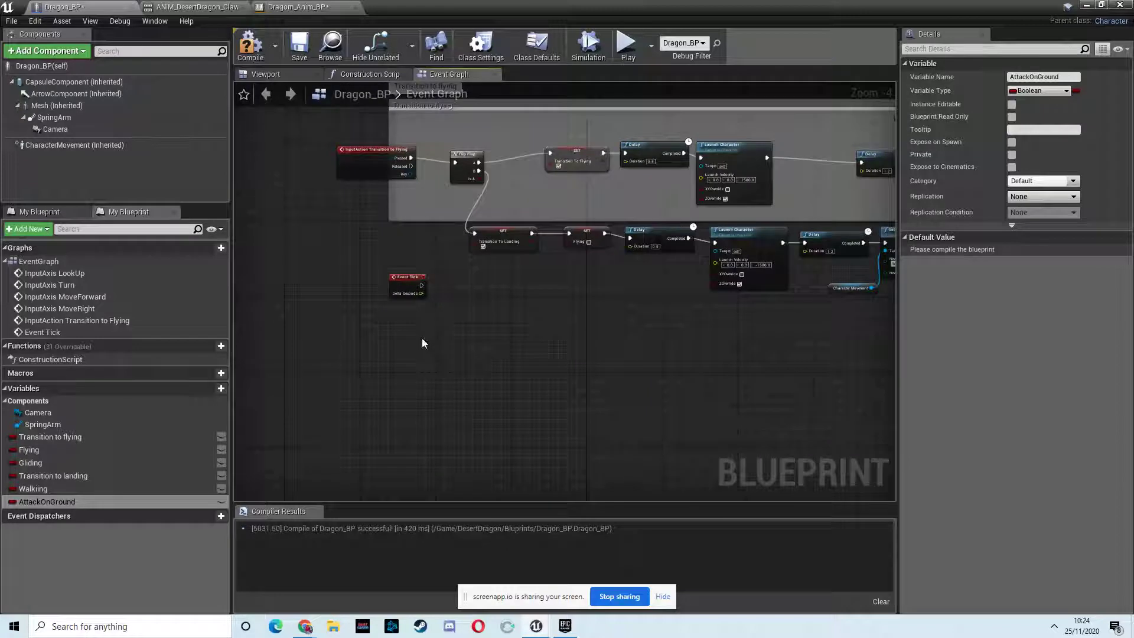
drag(413, 293, 360, 342)
right_drag(442, 339, 521, 322)
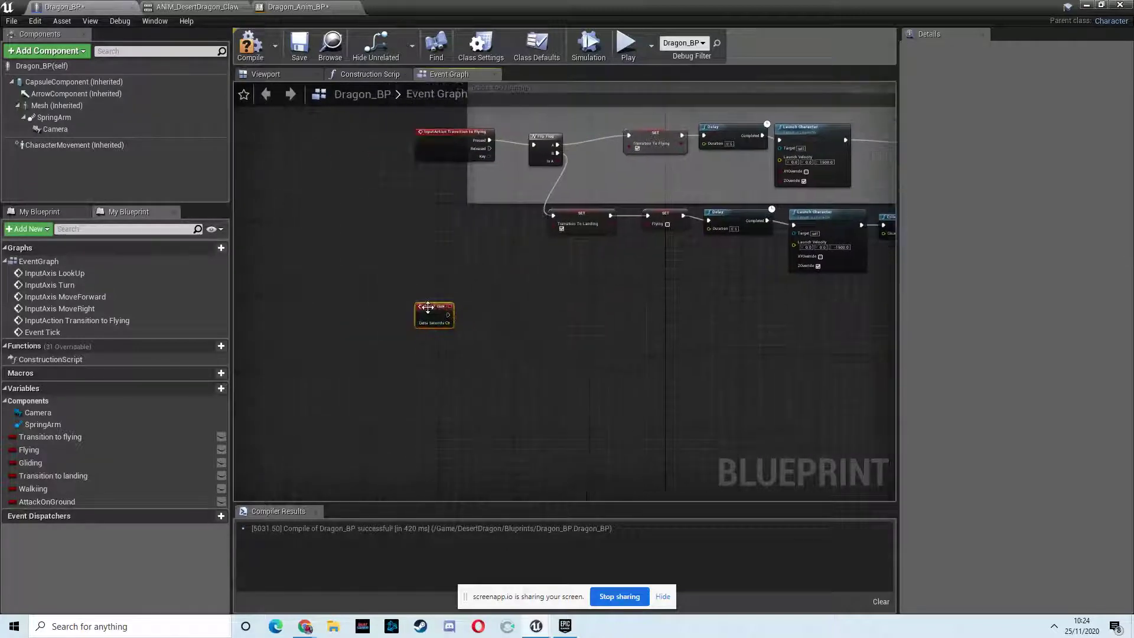
drag(429, 314, 470, 332)
right_drag(517, 322, 400, 297)
scroll(522, 293, down, 2)
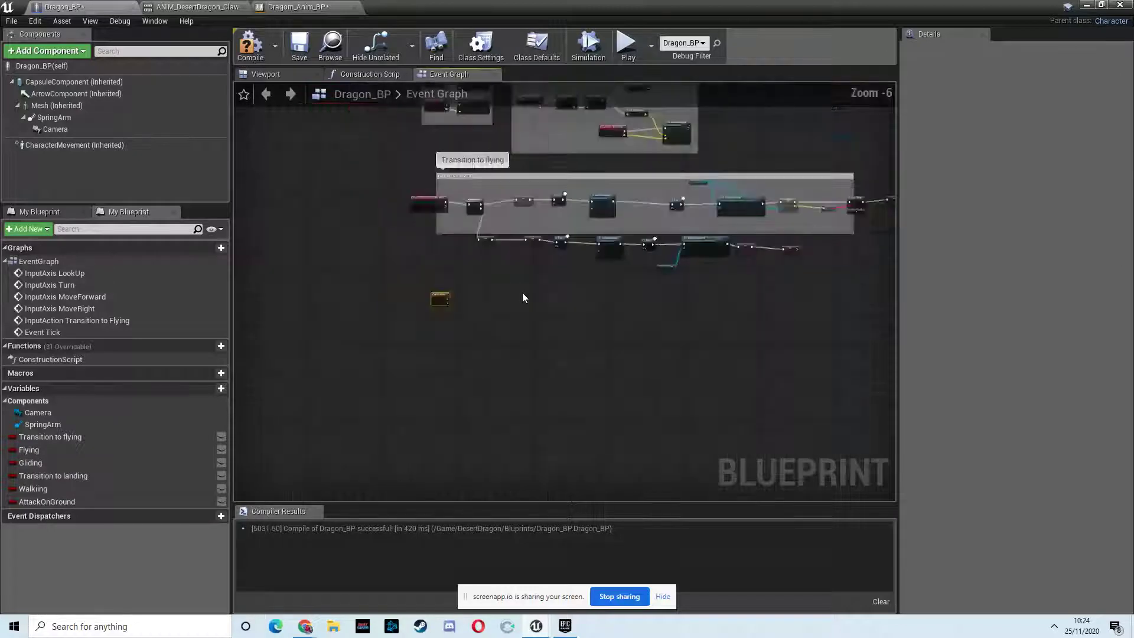
scroll(522, 292, up, 2)
right_drag(517, 288, 554, 293)
drag(391, 311, 295, 267)
right_drag(426, 268, 450, 275)
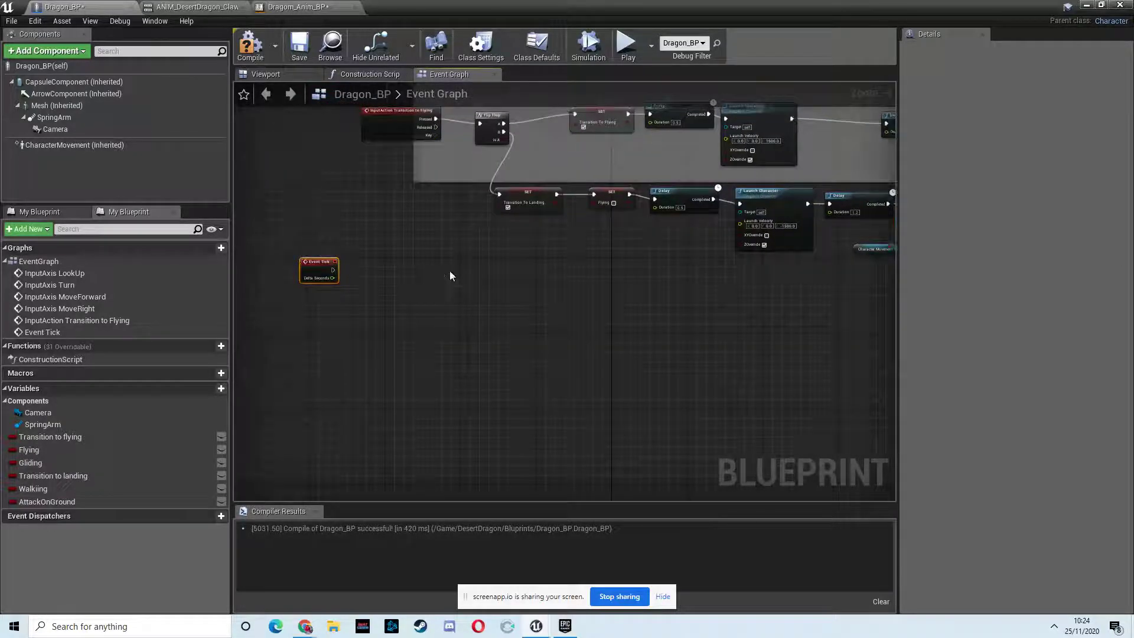
Switch to the level editor and open the Engine Input section of the Project Settings
click(1085, 8)
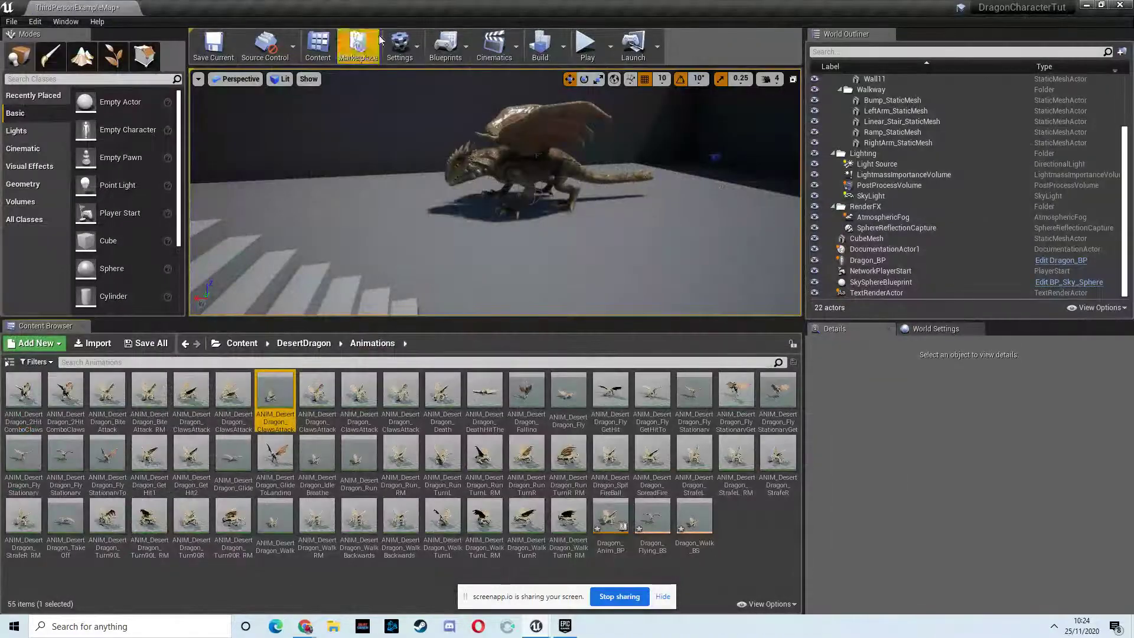
click(462, 45)
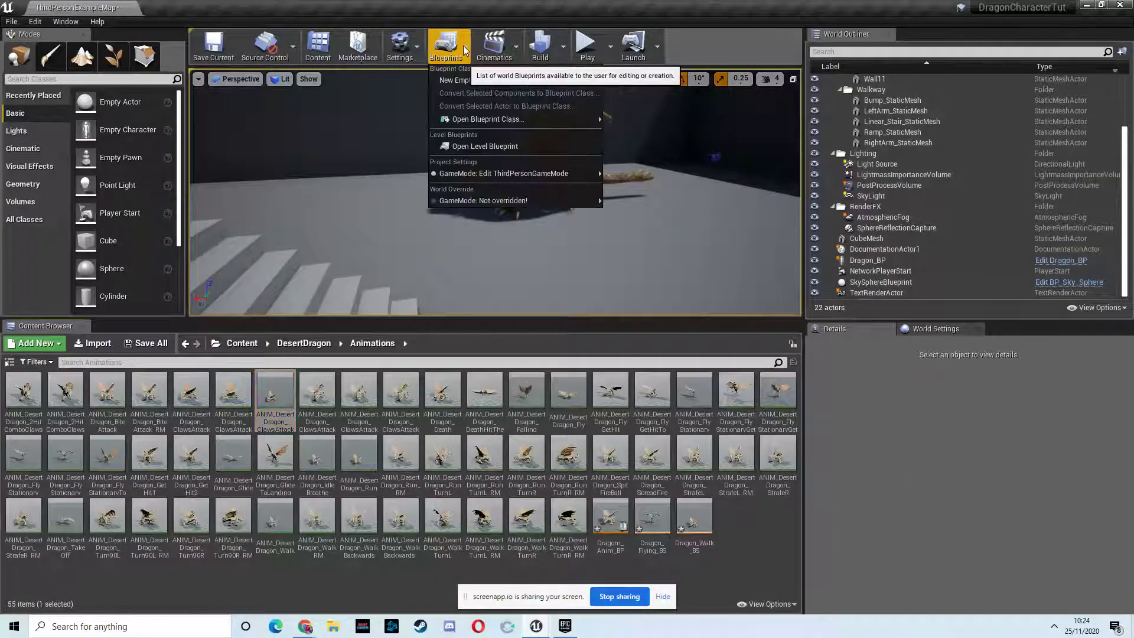
click(400, 45)
click(438, 93)
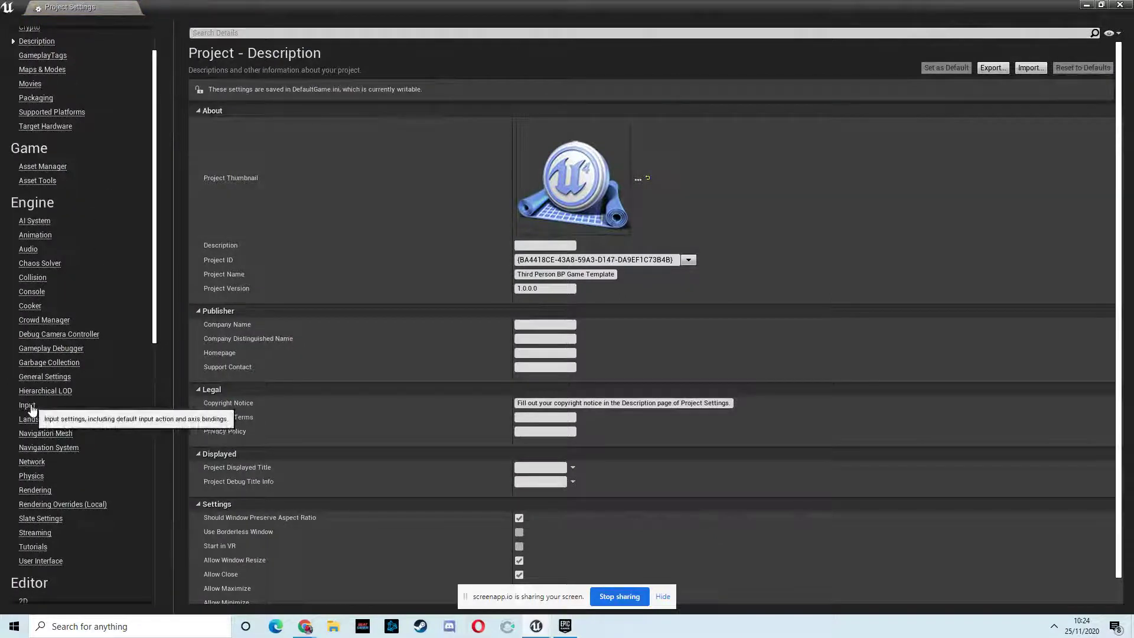
click(26, 407)
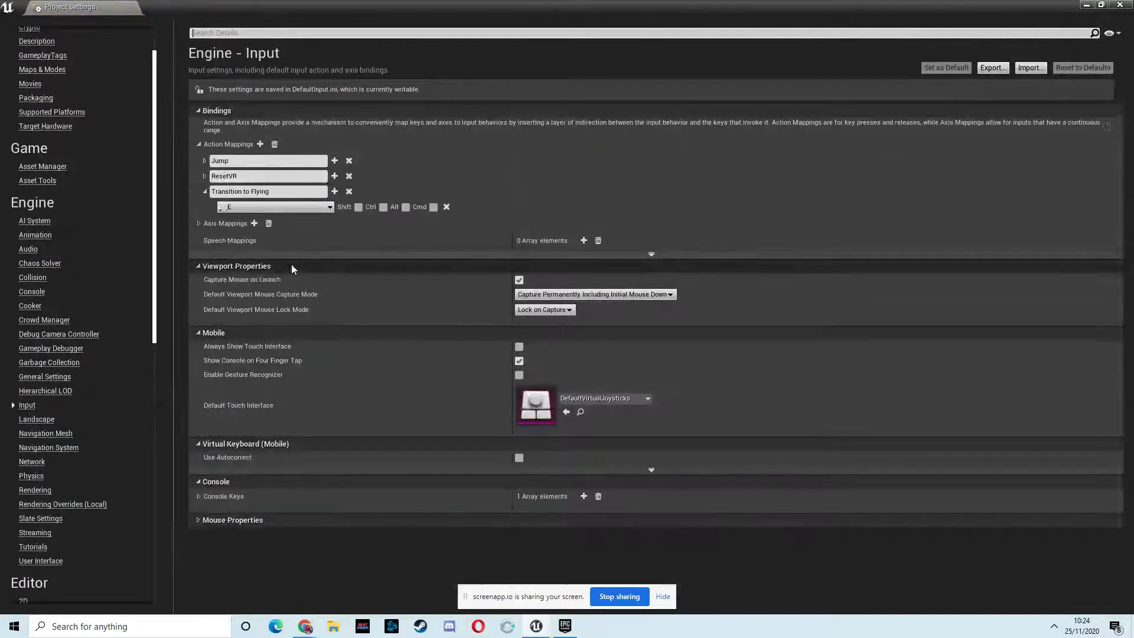
Add an action mapping named "Attacking on the ground" and bind it to Left Mouse Button
click(260, 144)
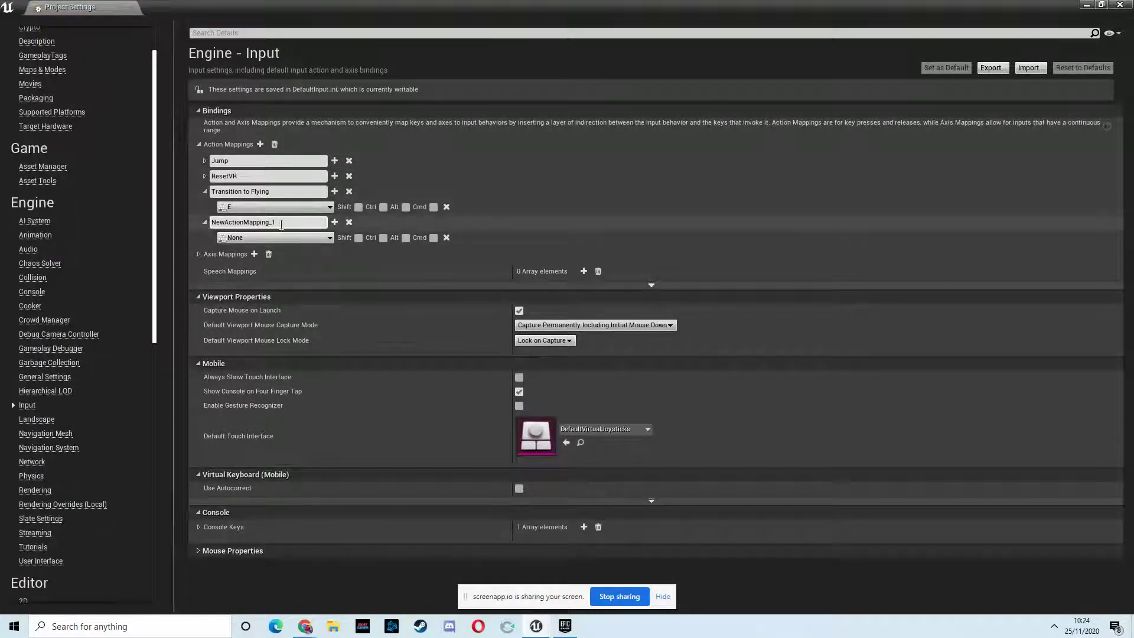
text(Atta)
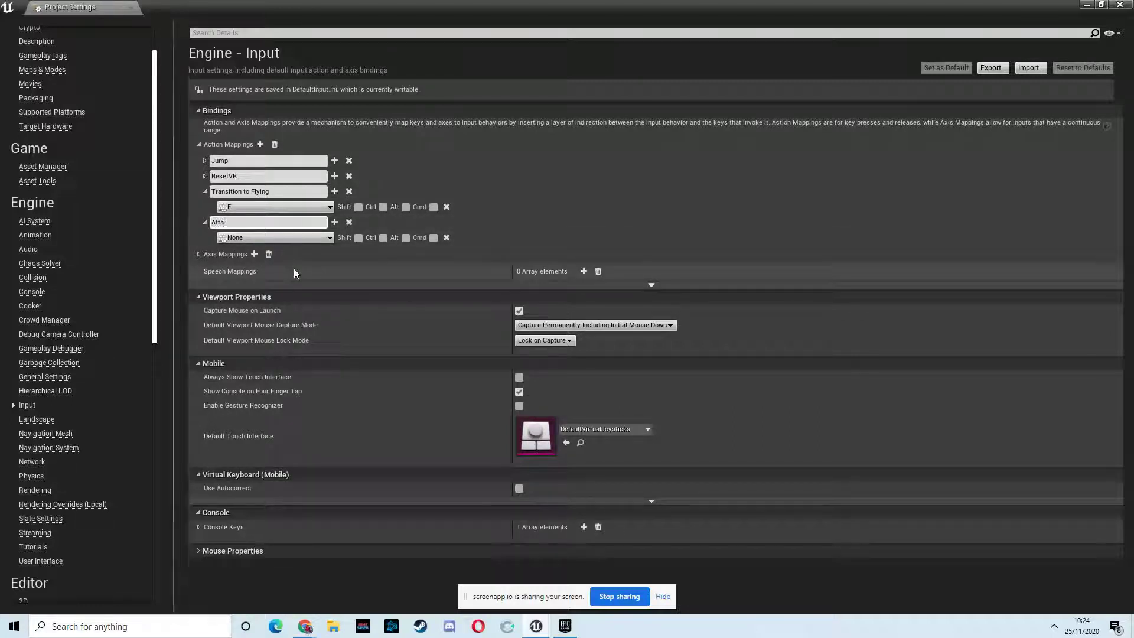
text(cking on the ground)
key(Return)
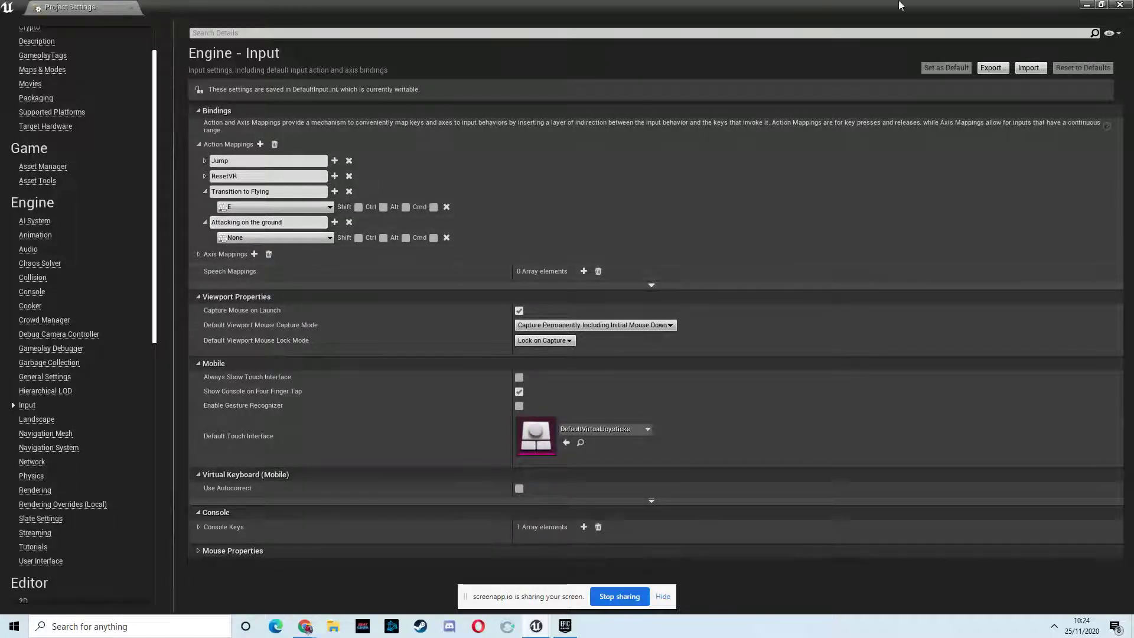
click(328, 238)
click(236, 285)
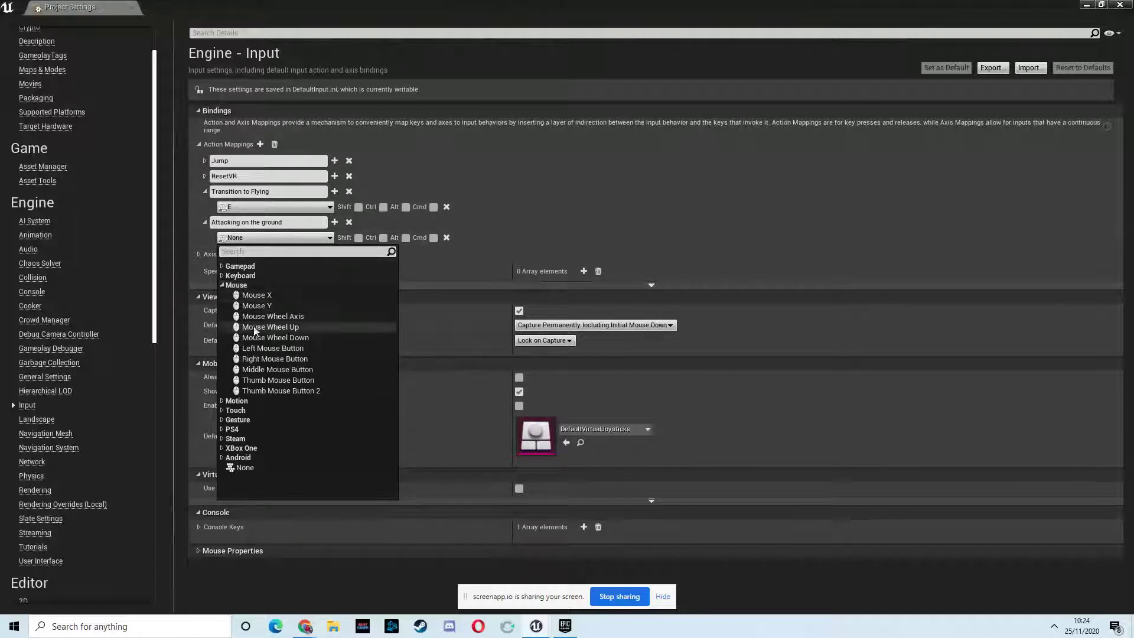
click(272, 349)
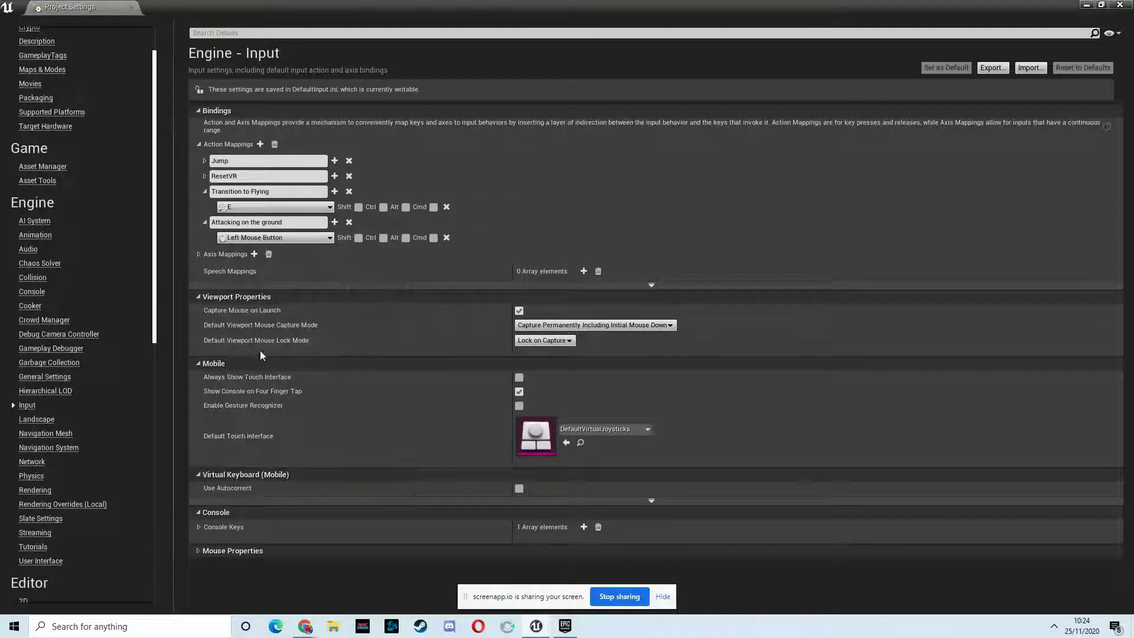
Return to Dragon_BP's event graph and add the InputAction Attacking on the ground event below Event Tick
click(1084, 5)
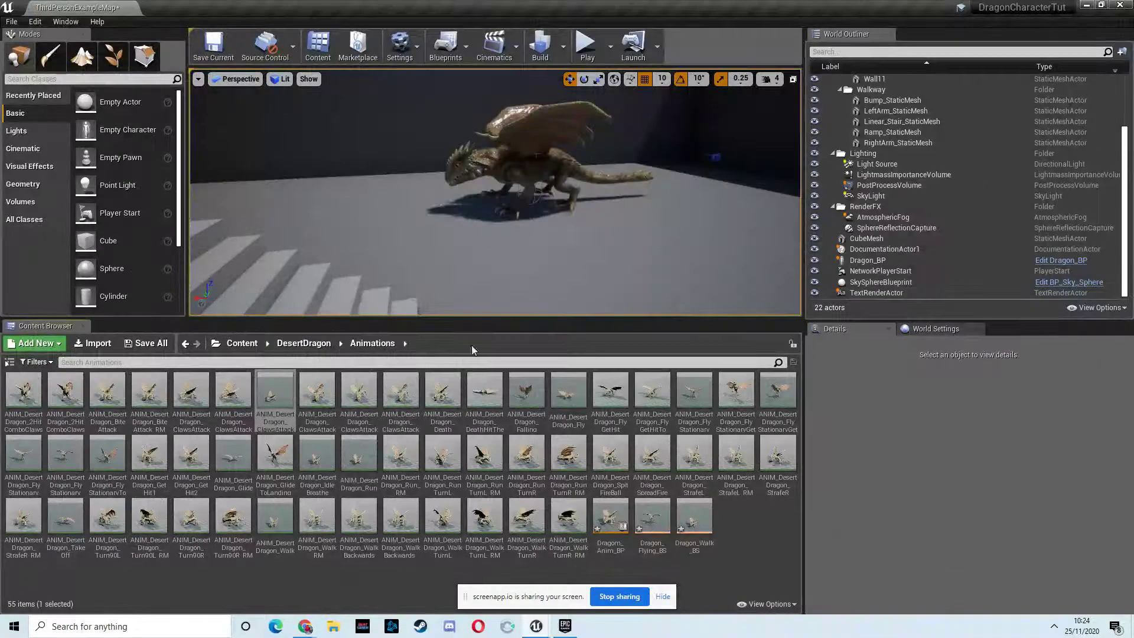
click(530, 150)
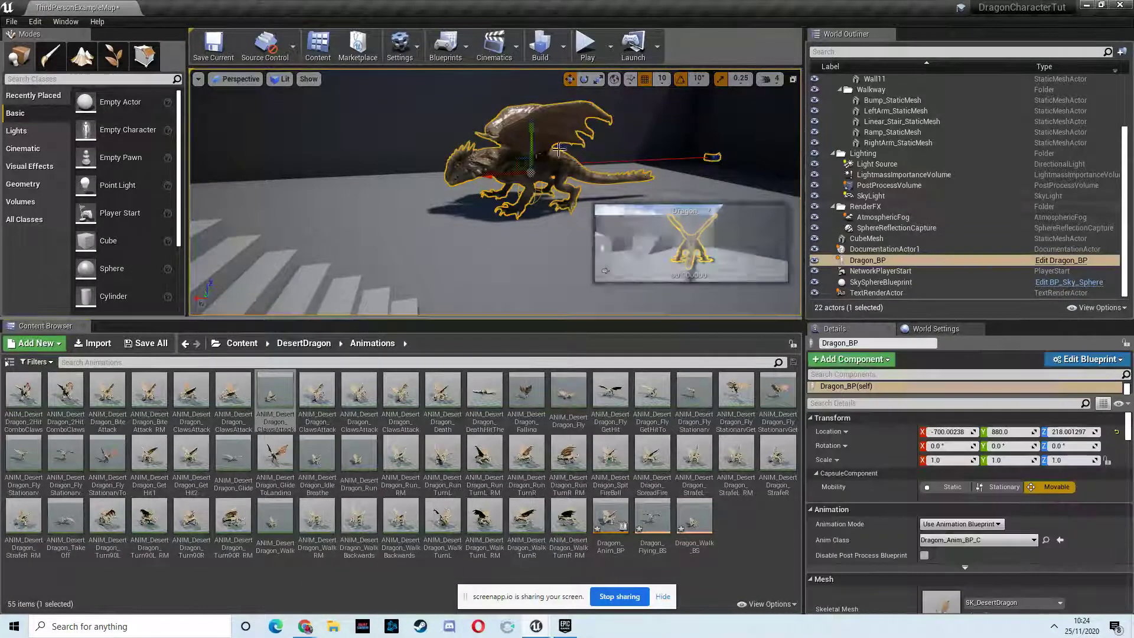
click(1035, 259)
right_click(462, 319)
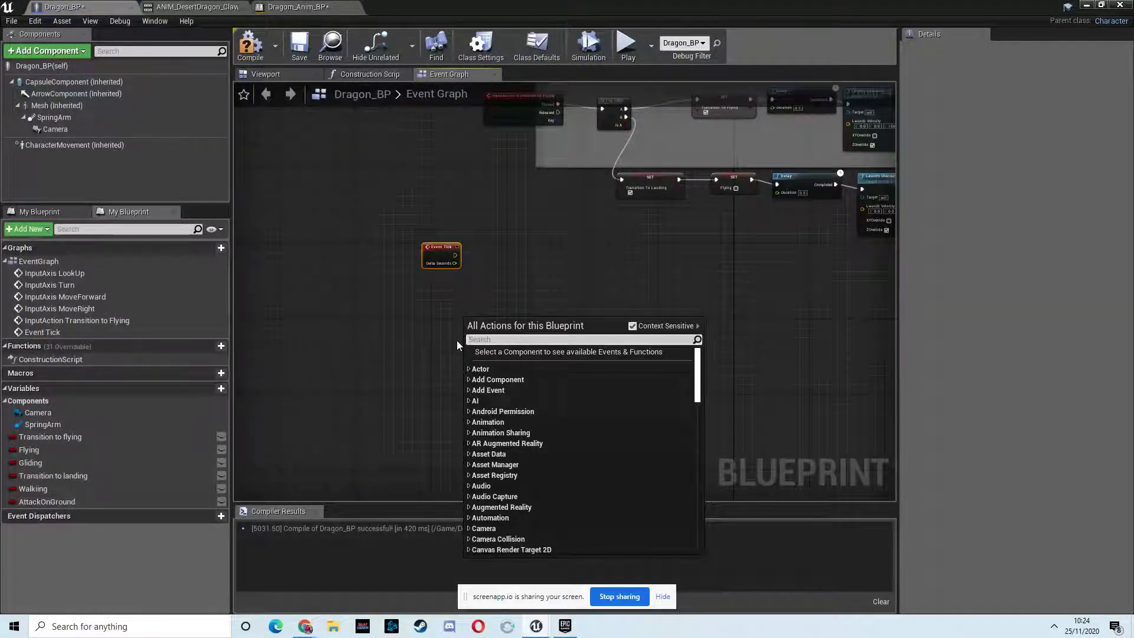
text(at)
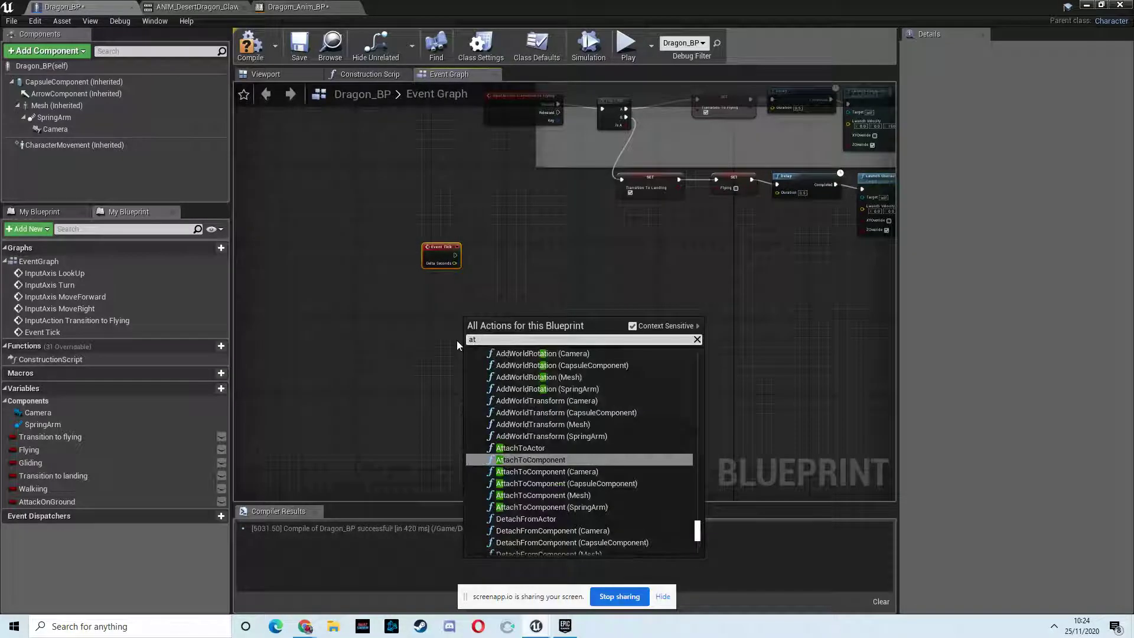
text(tack on g)
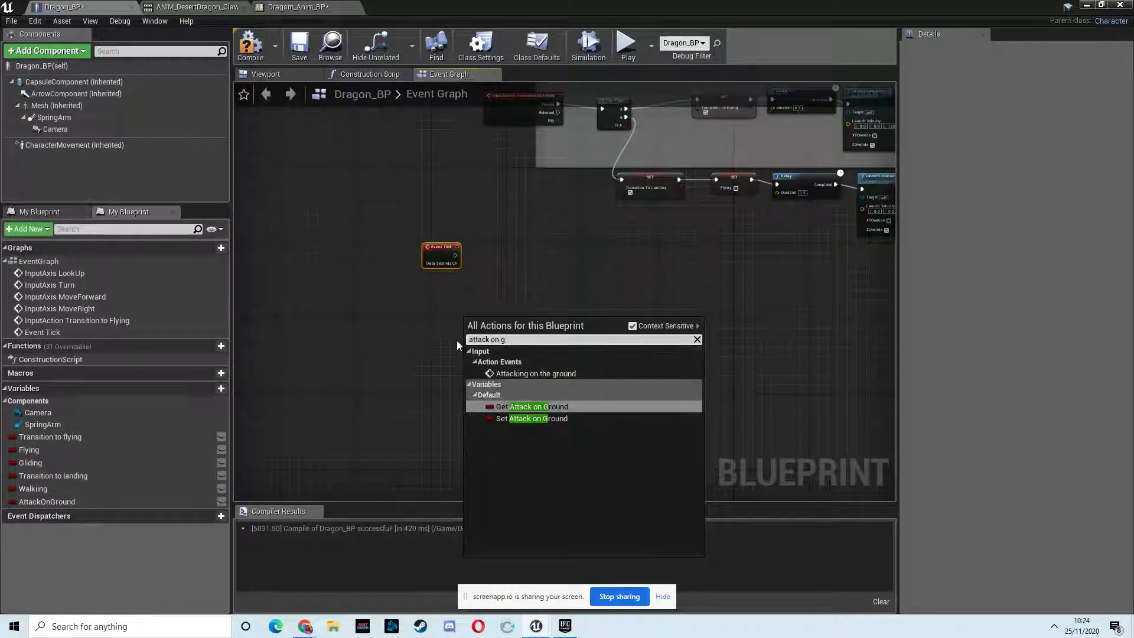
click(544, 373)
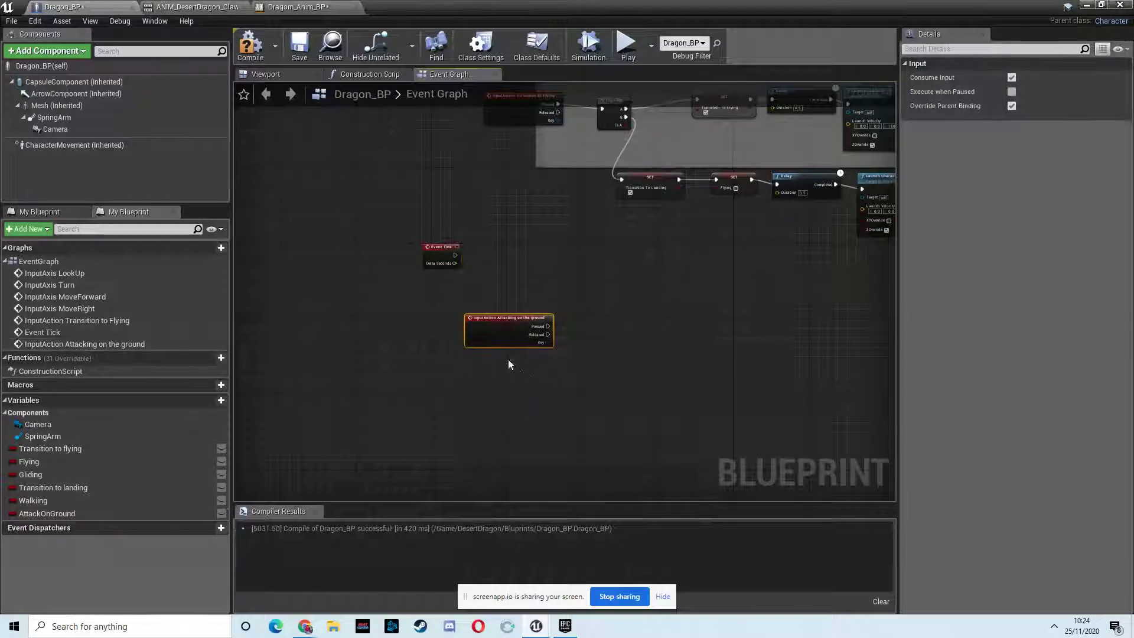
scroll(522, 348, up, 3)
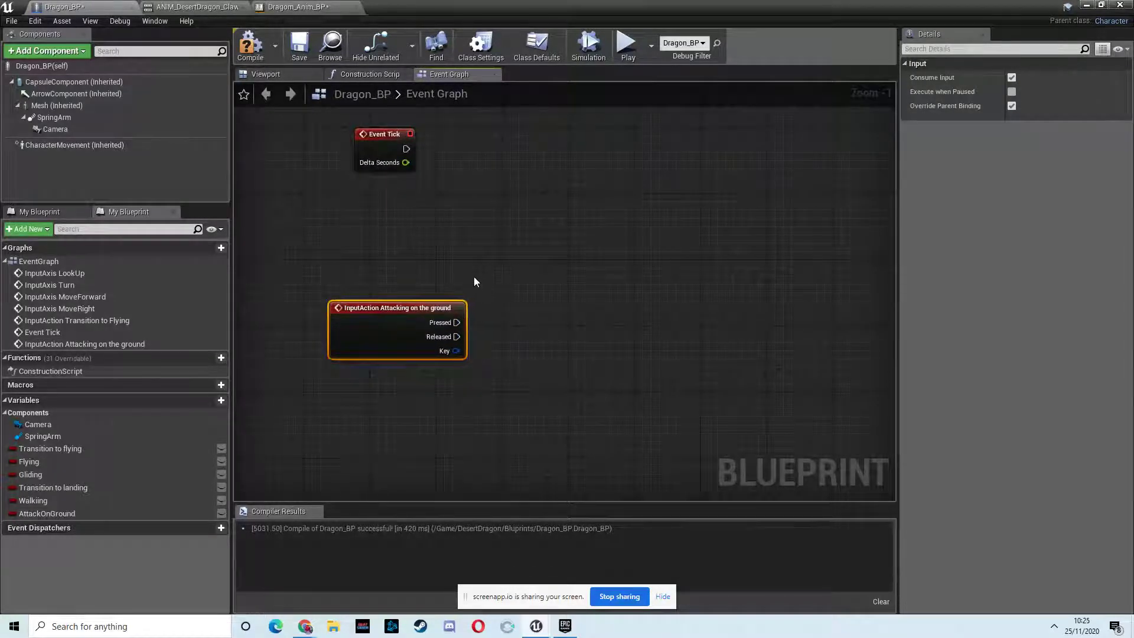
right_drag(475, 277, 478, 272)
drag(460, 319, 607, 321)
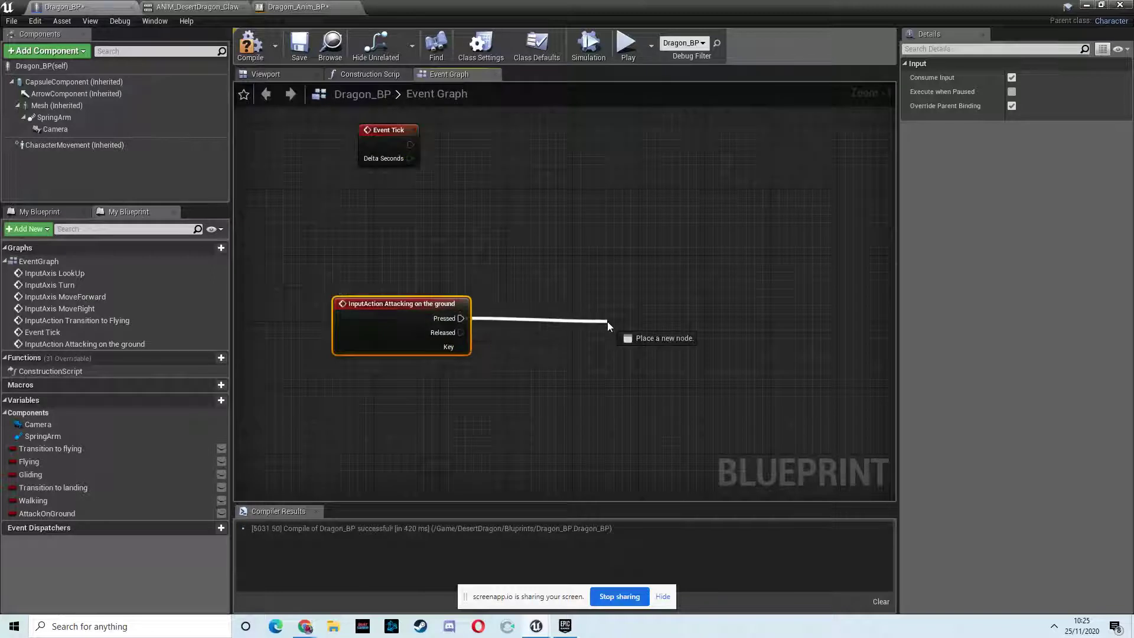
click(522, 283)
click(379, 322)
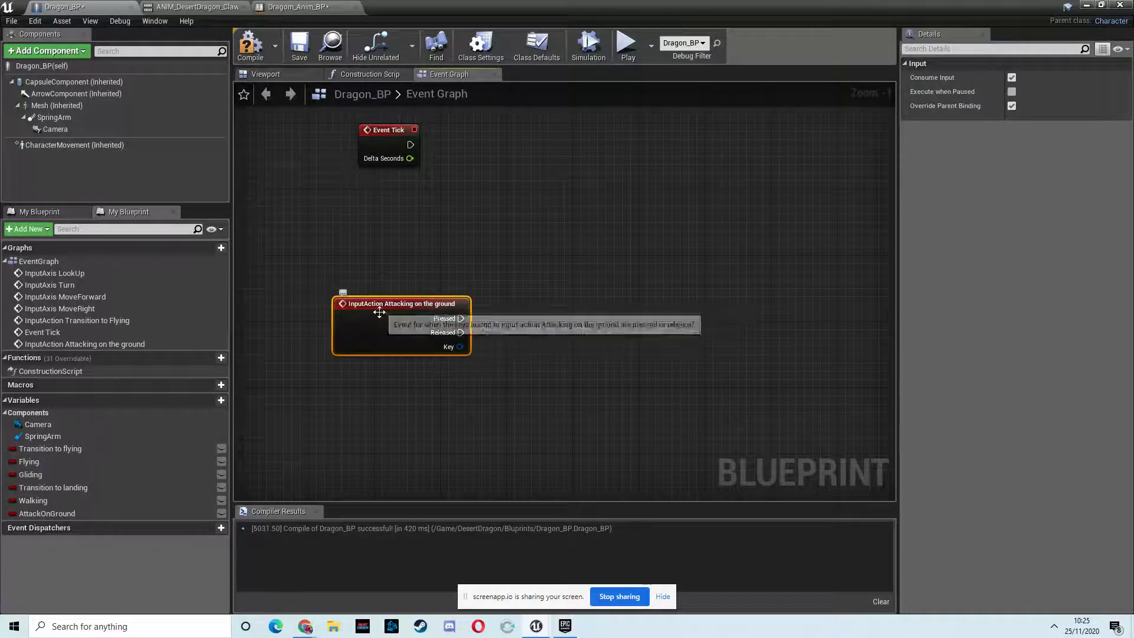
drag(419, 308, 403, 308)
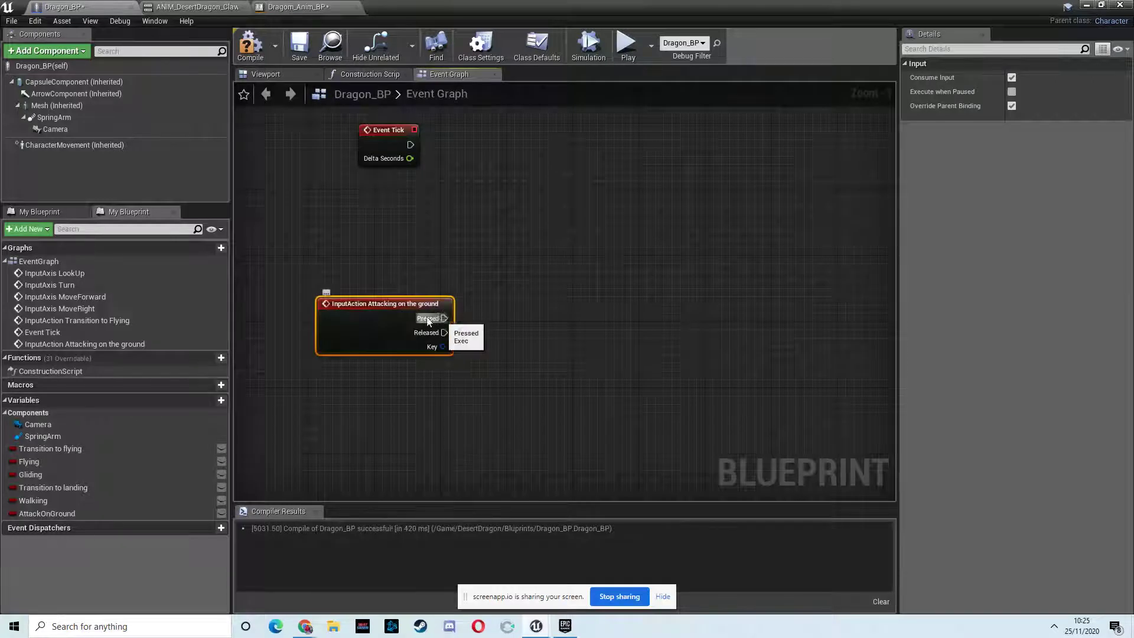
drag(563, 323, 580, 318)
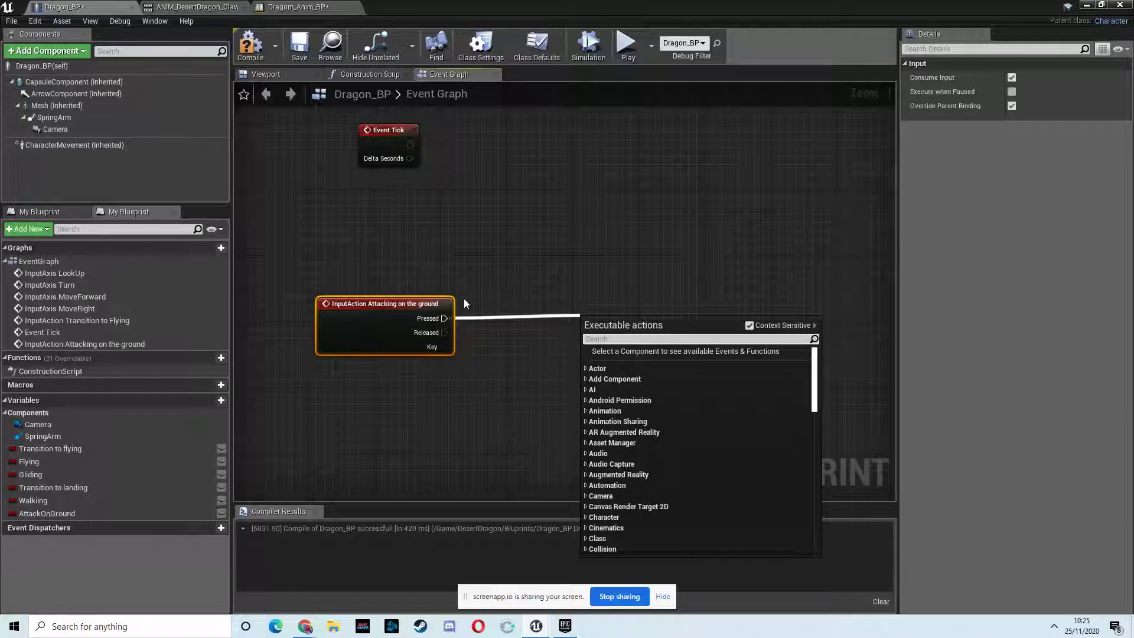
text(on the gr)
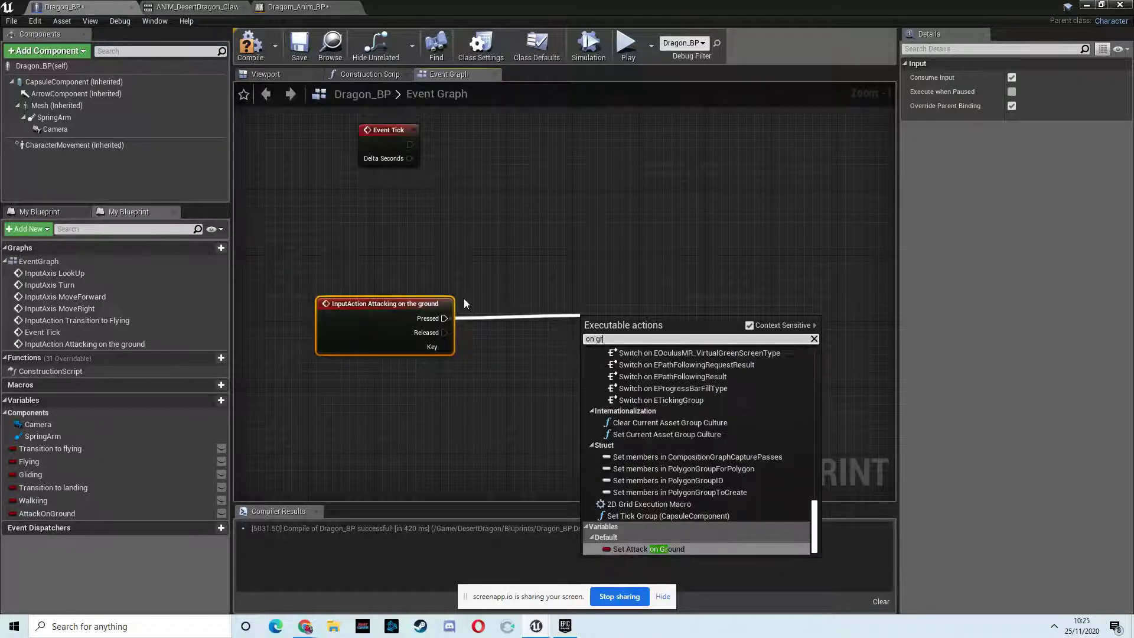
text(ound)
click(530, 303)
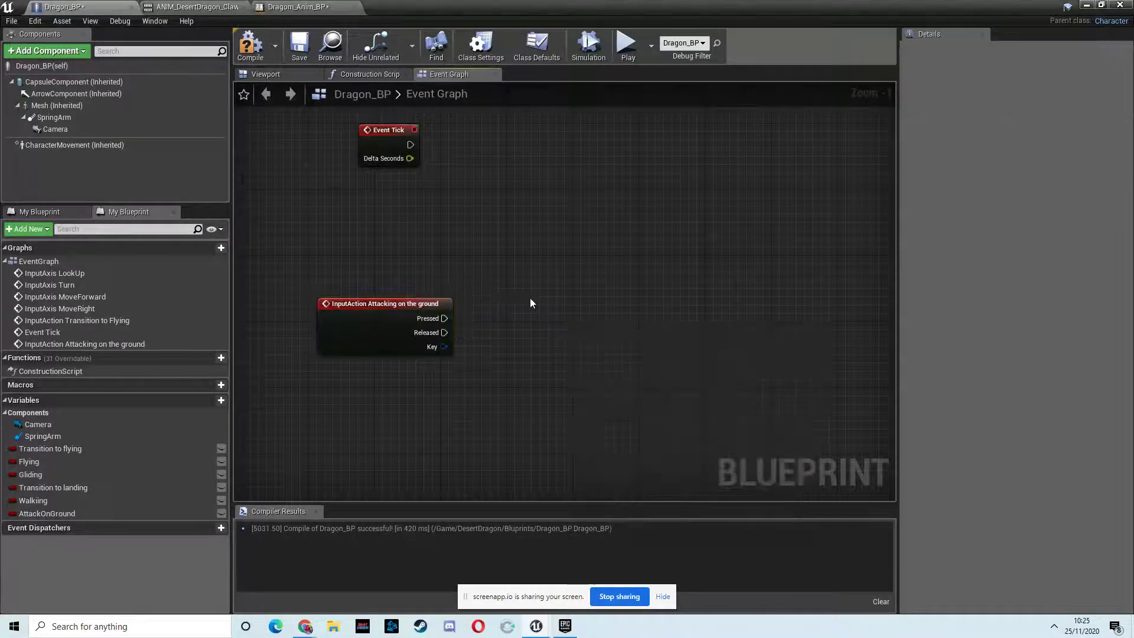
right_click(534, 299)
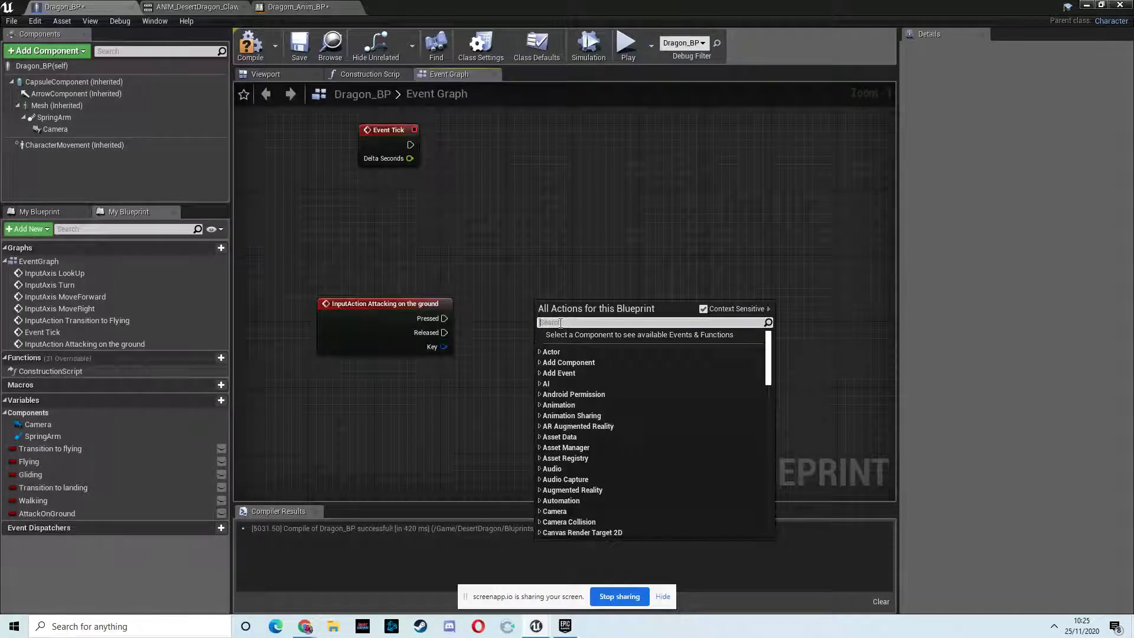
click(524, 319)
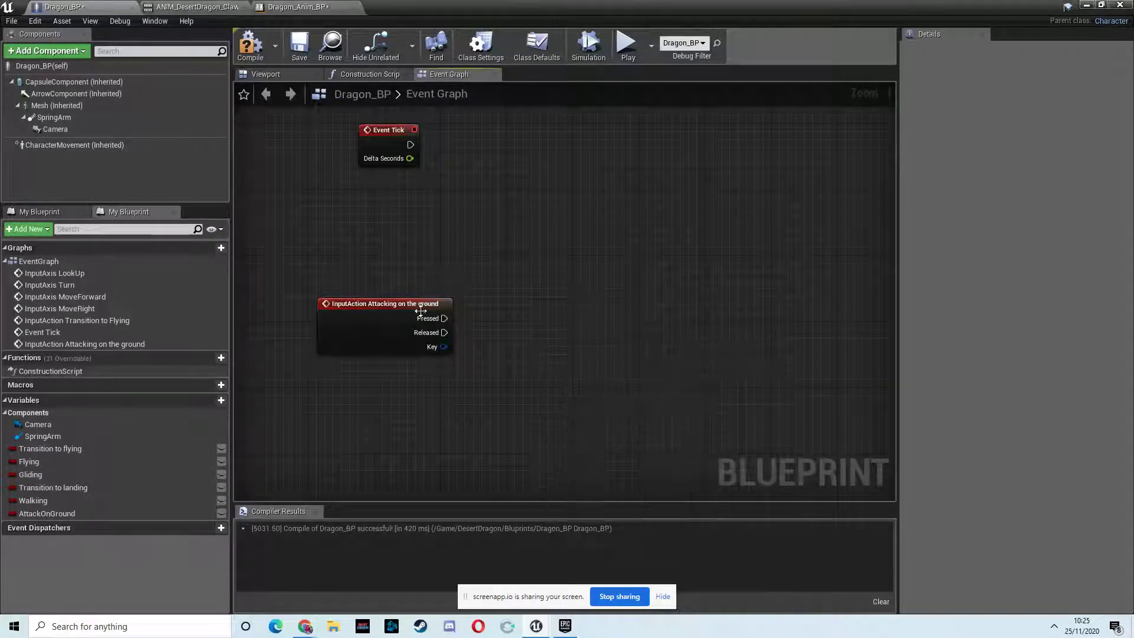
drag(416, 309, 424, 313)
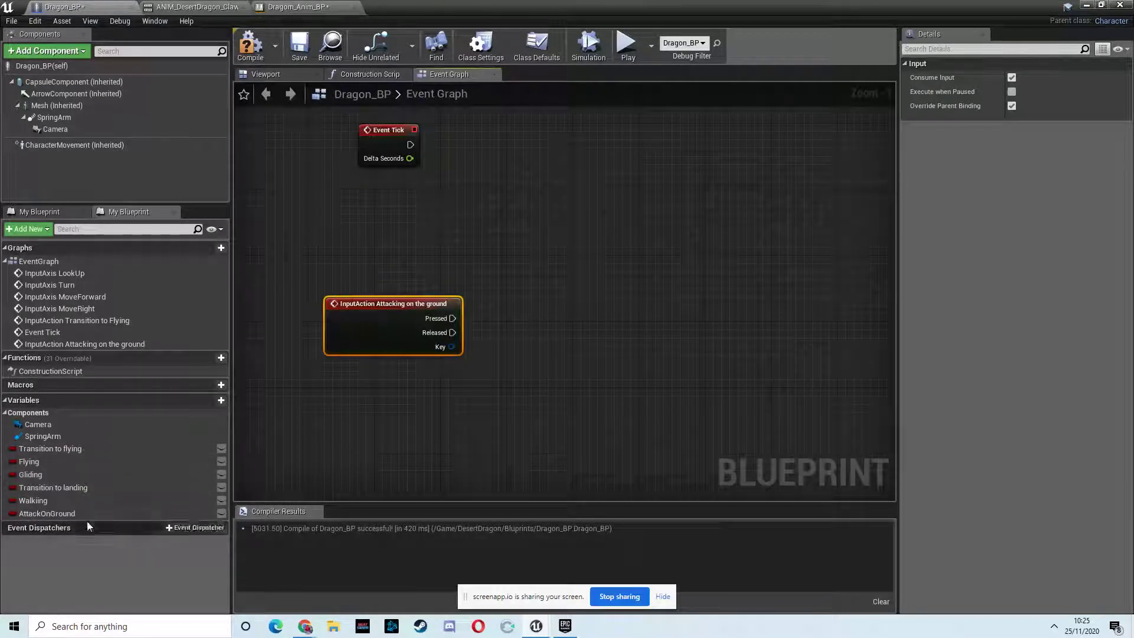
Place a SET Attack on Ground node set to true and connect it to the attack event's Pressed output
drag(23, 512, 625, 318)
click(587, 330)
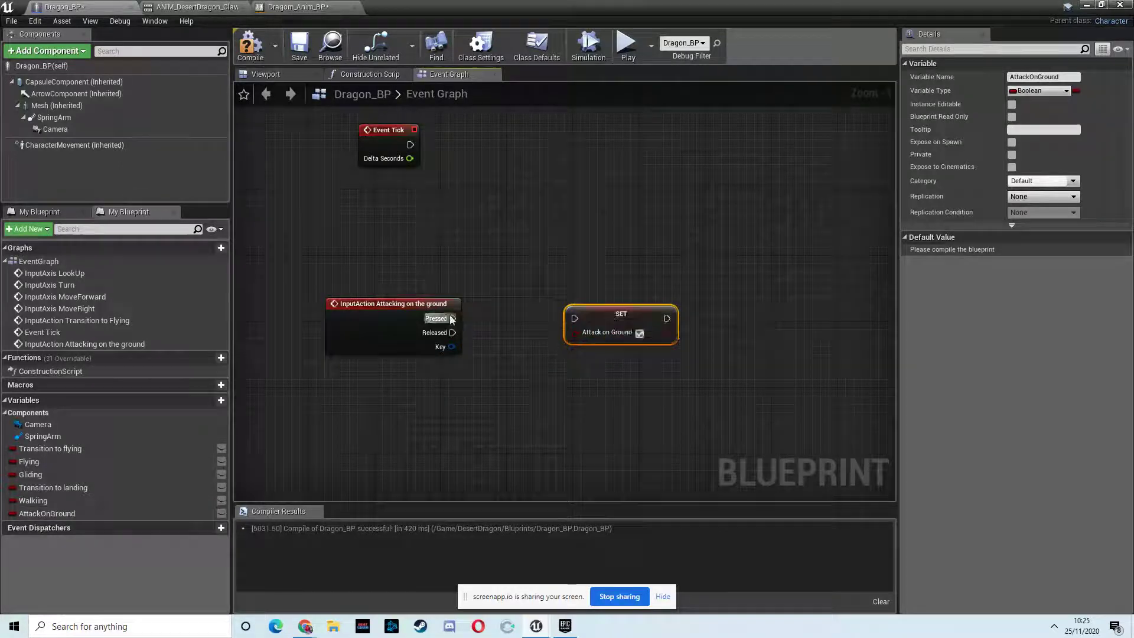
drag(452, 318, 614, 310)
click(615, 296)
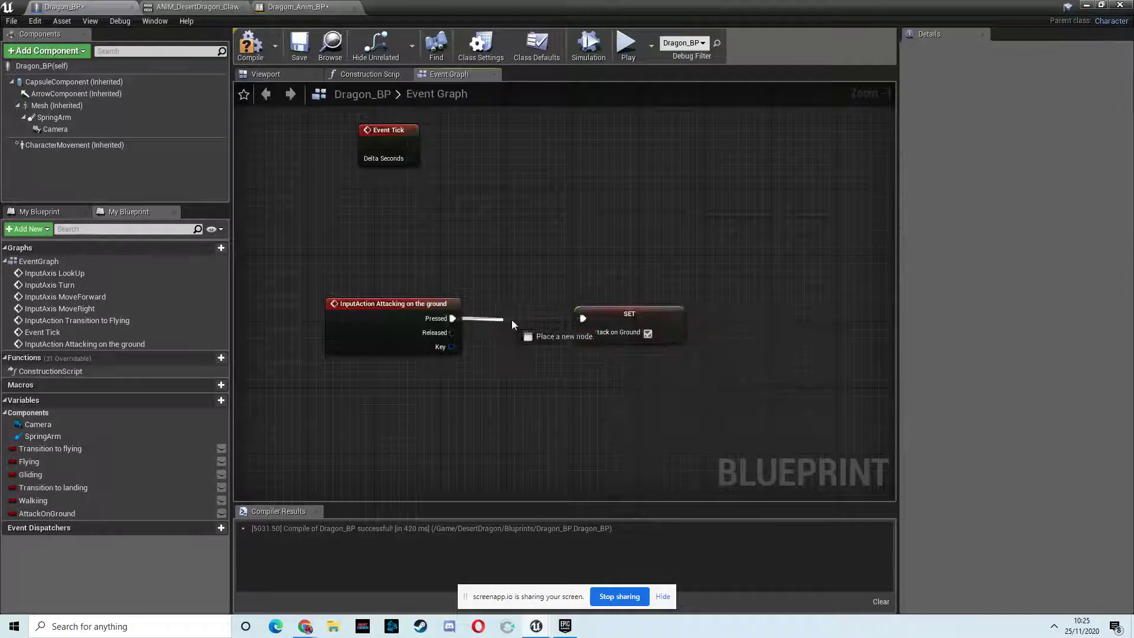
Insert a Branch node between the attack event's Pressed output and SET Attack on Ground, using the Walking variable as its condition
drag(512, 321, 509, 324)
text(branch)
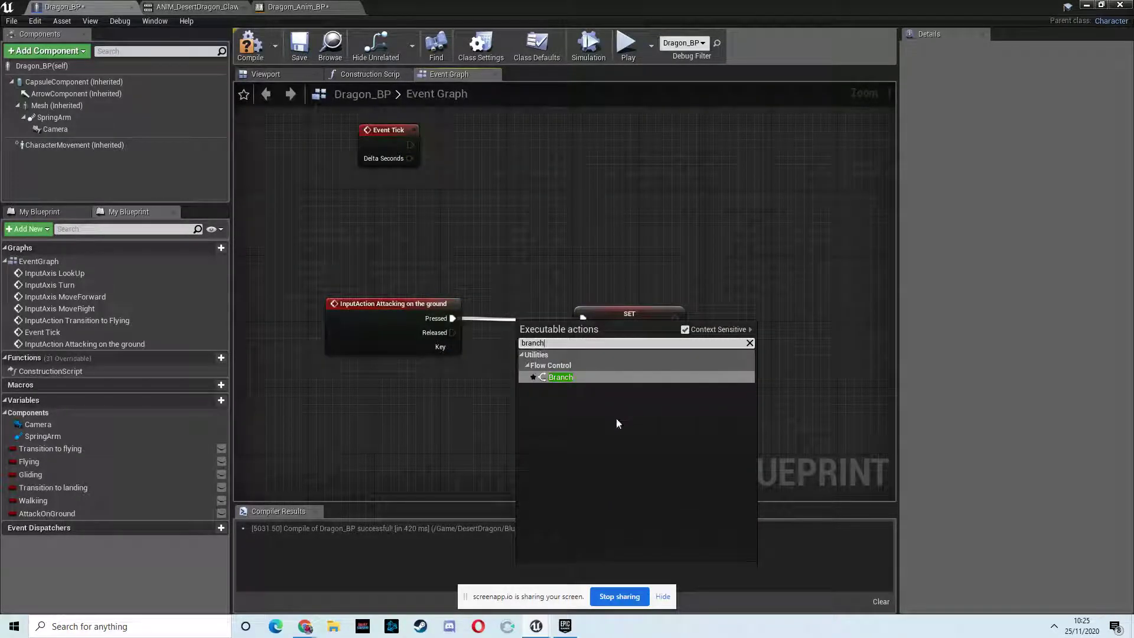
key(Return)
drag(629, 314, 663, 322)
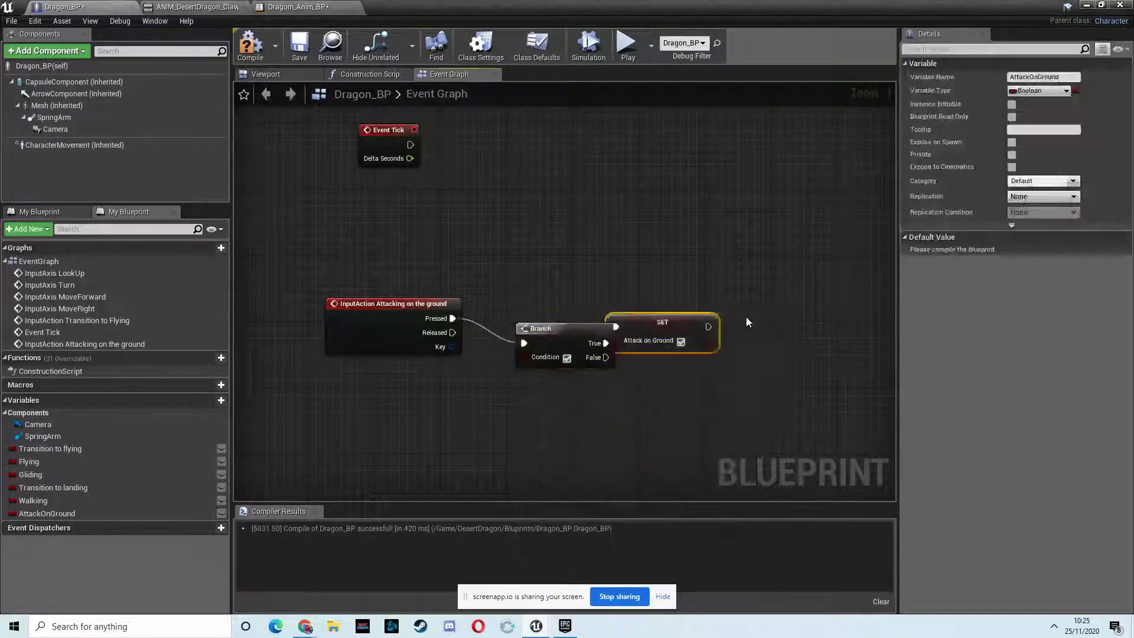
drag(746, 321, 745, 313)
drag(586, 331, 604, 315)
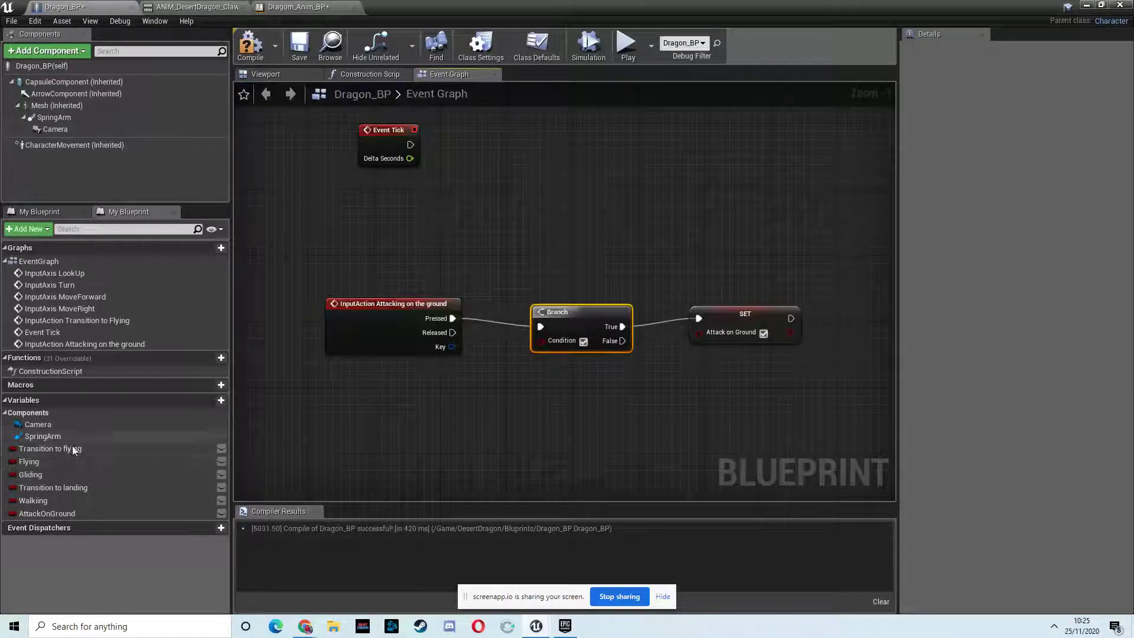
drag(34, 501, 545, 343)
click(522, 398)
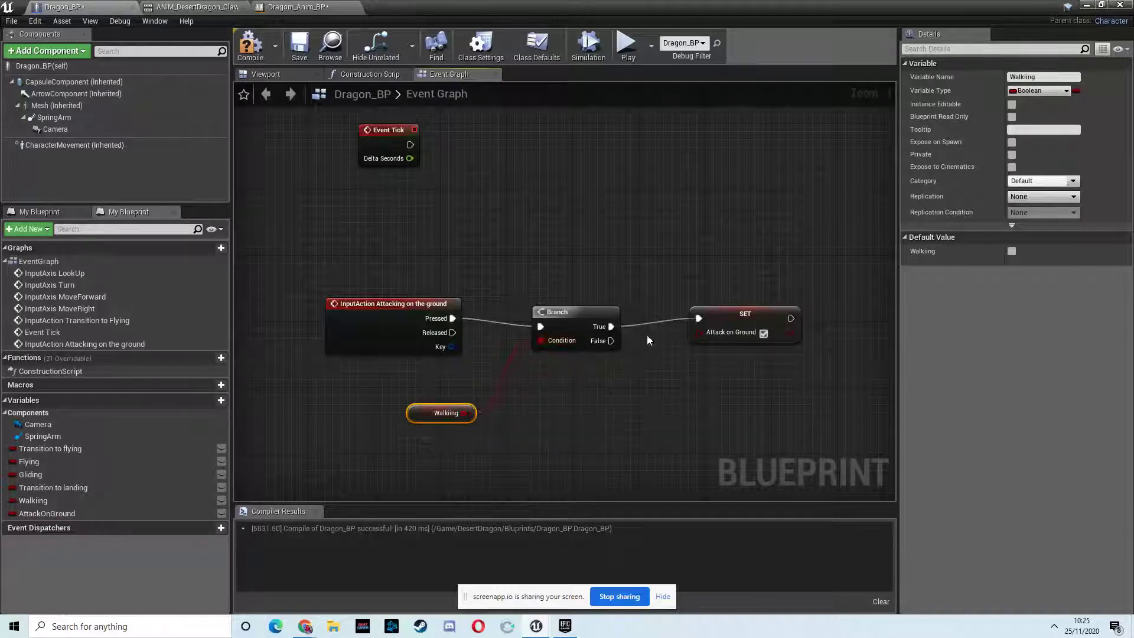
Add an Event BeginPlay node in an empty area of the event graph above the Movement input group
scroll(579, 264, down, 2)
right_drag(657, 142, 618, 365)
scroll(682, 299, down, 2)
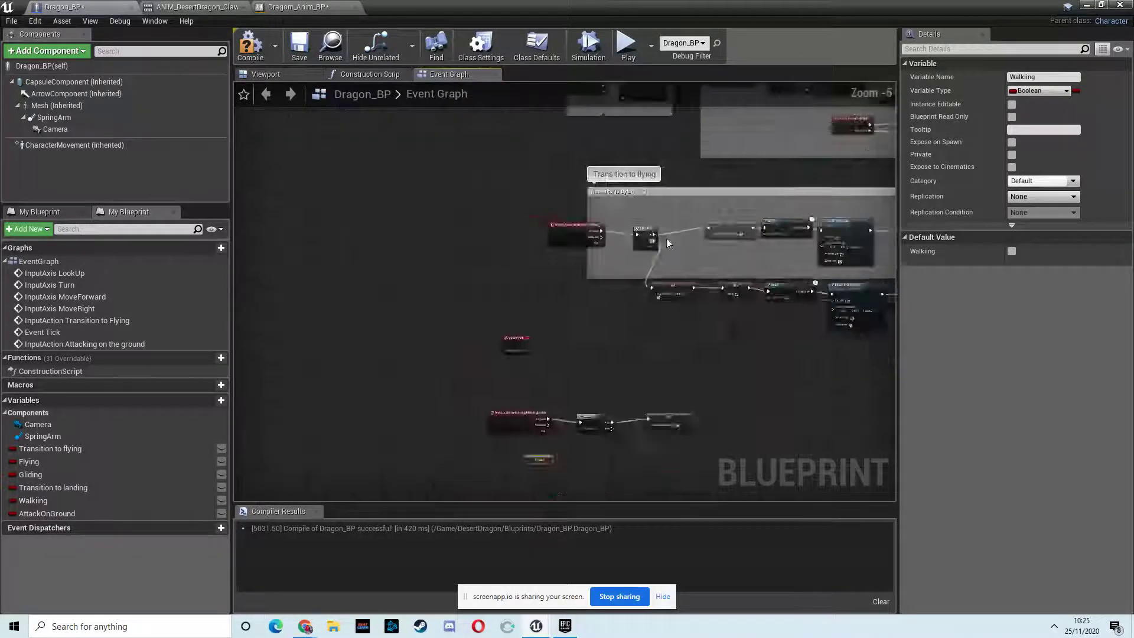
right_drag(666, 238, 456, 388)
scroll(538, 330, up, 2)
right_drag(520, 361, 718, 151)
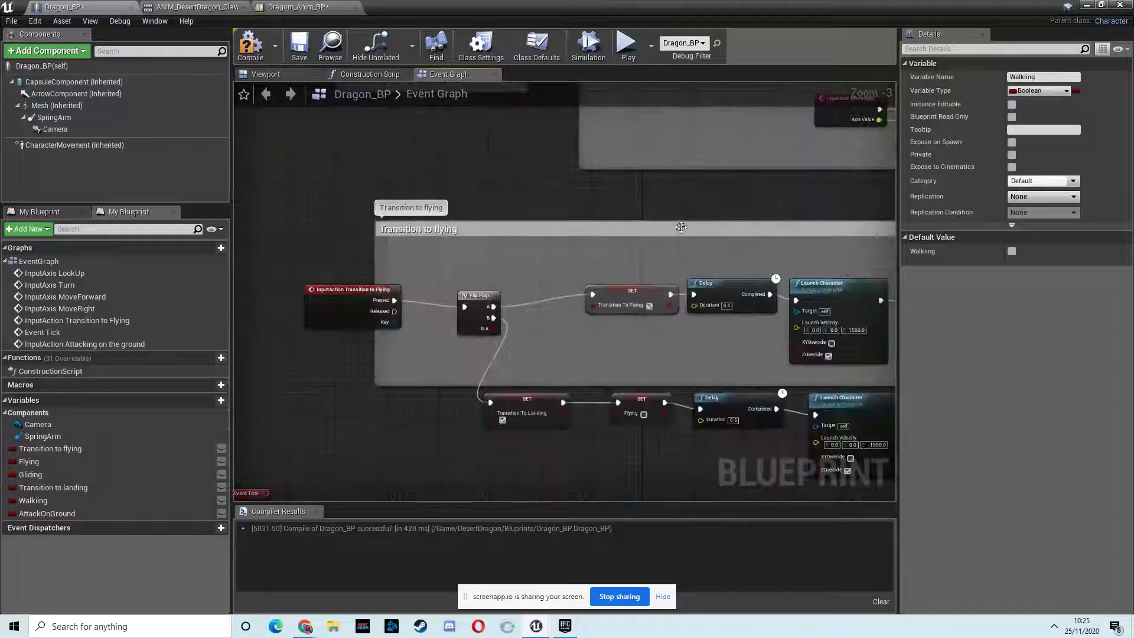
scroll(587, 304, down, 3)
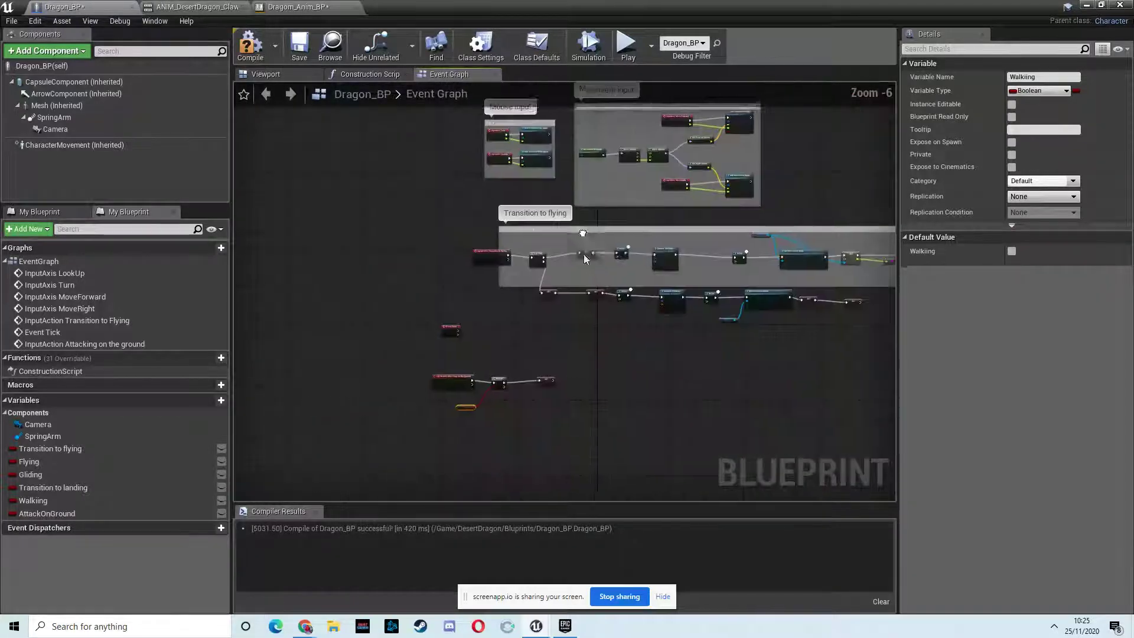
right_drag(575, 330, 608, 428)
right_drag(575, 233, 611, 263)
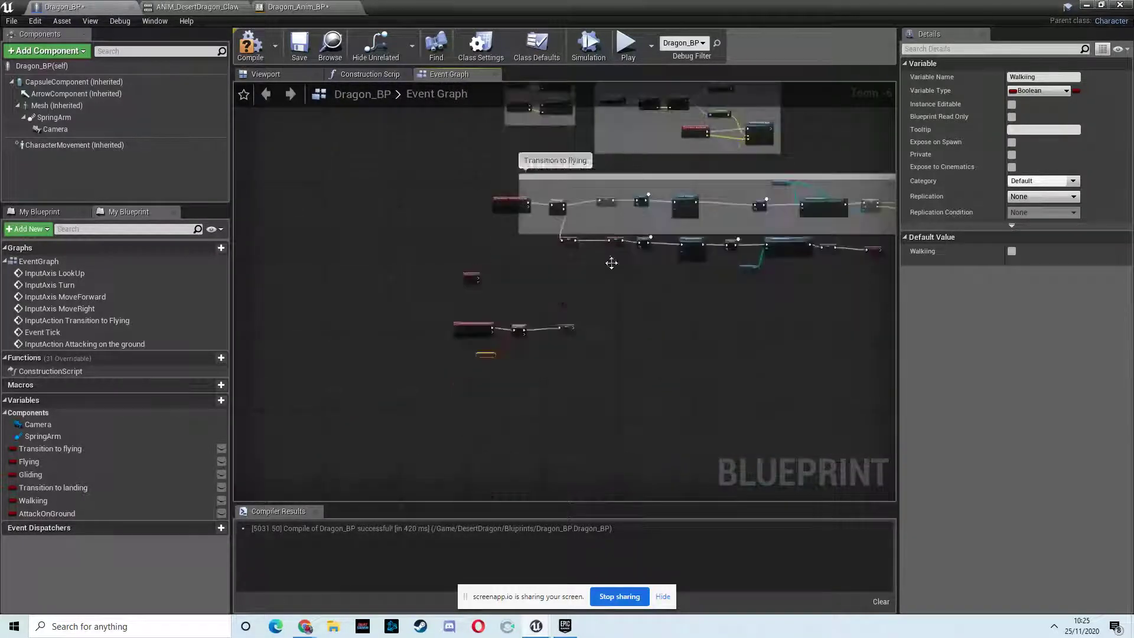
right_click(563, 263)
text(e)
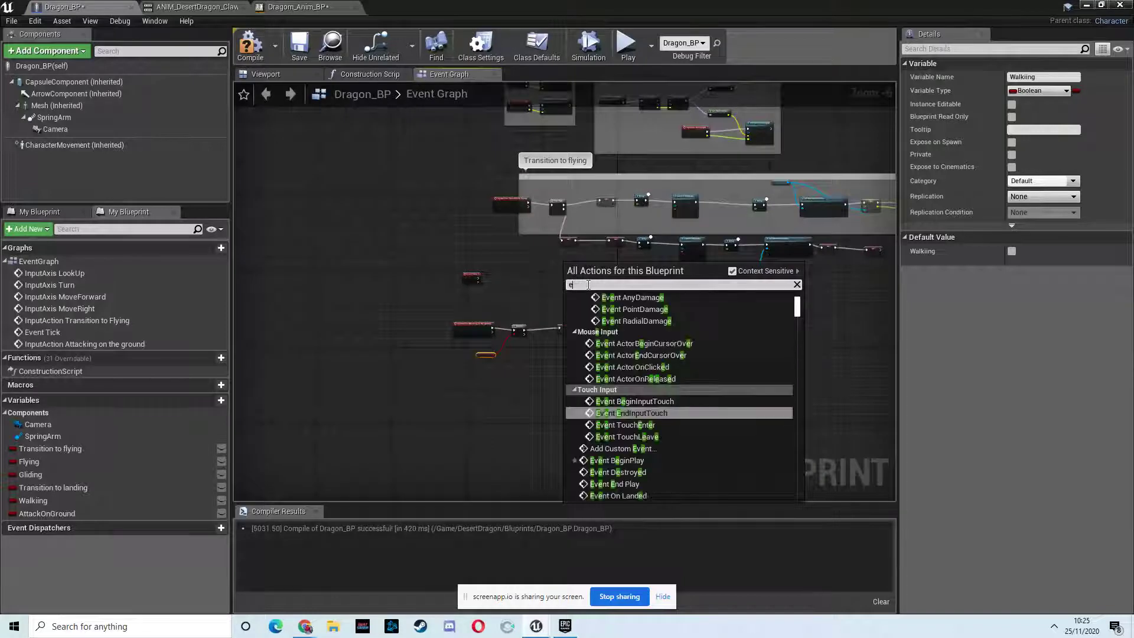
text(vent begin)
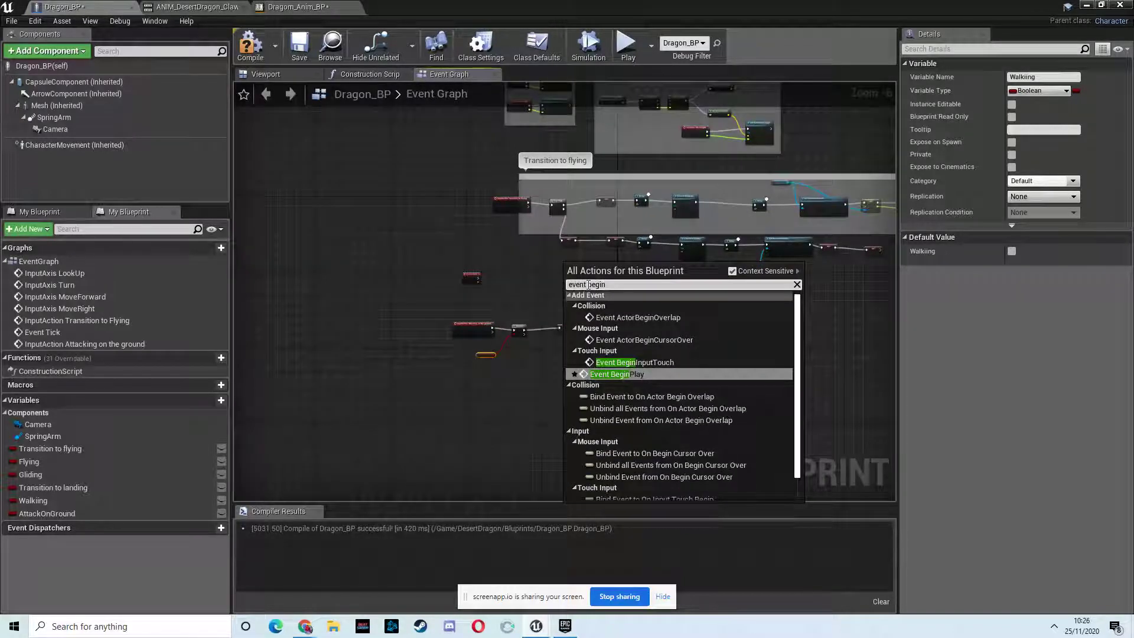
click(645, 374)
drag(567, 266, 584, 320)
Add a Sequence node connected to Event BeginPlay and line the two nodes up
scroll(557, 321, up, 3)
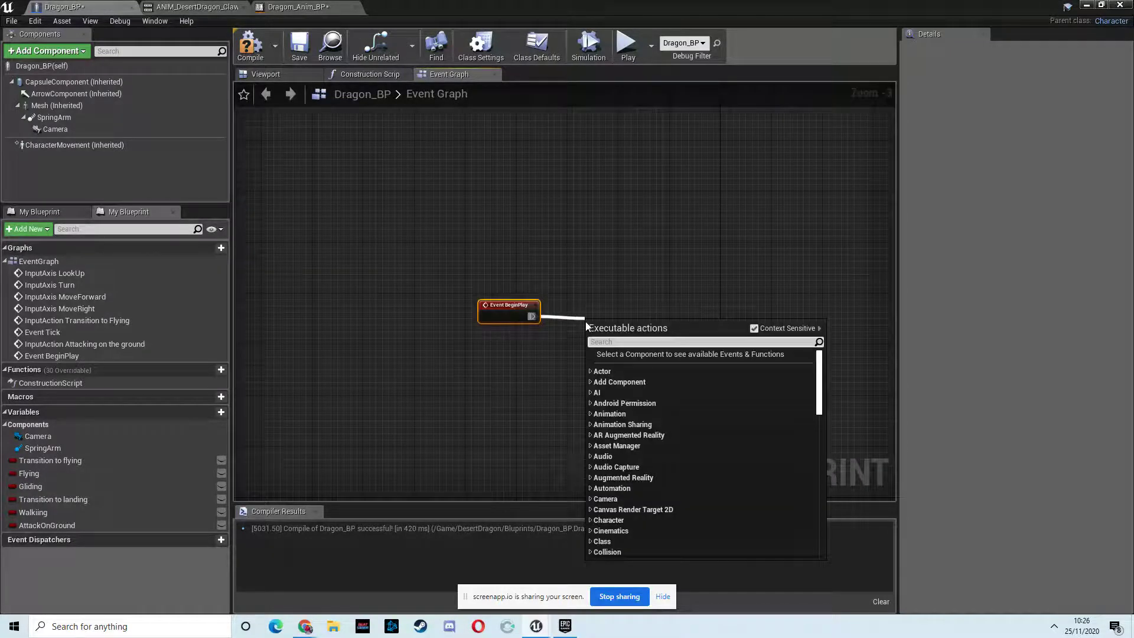
text(seque)
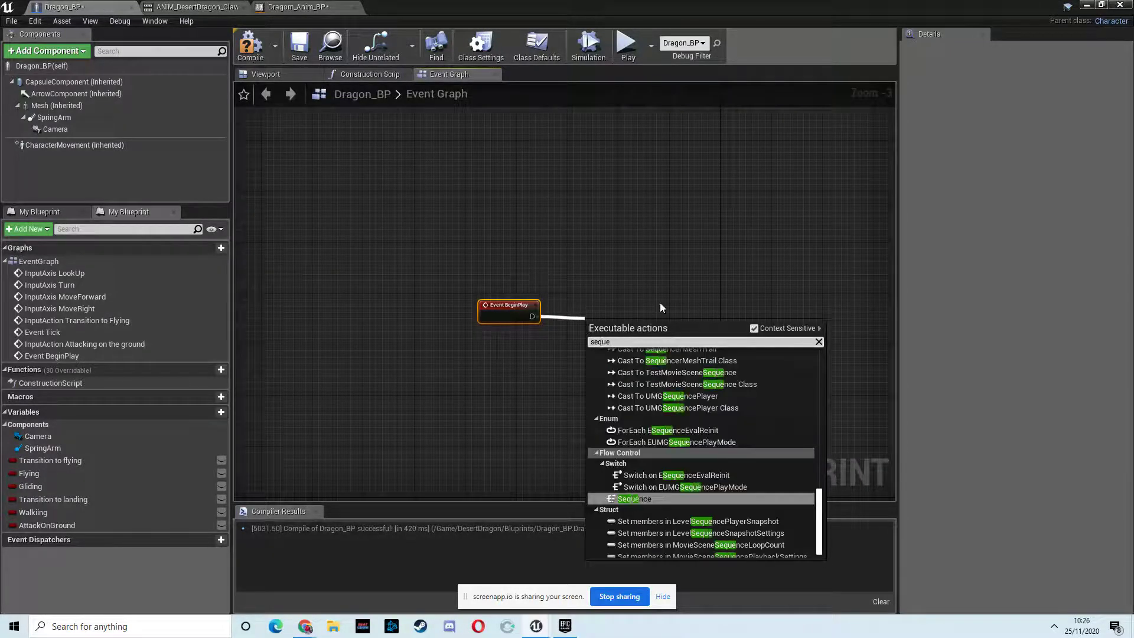
click(642, 500)
mouse_move(607, 319)
mouse_down()
mouse_move(606, 295)
mouse_move(610, 306)
mouse_up()
drag(509, 311, 515, 311)
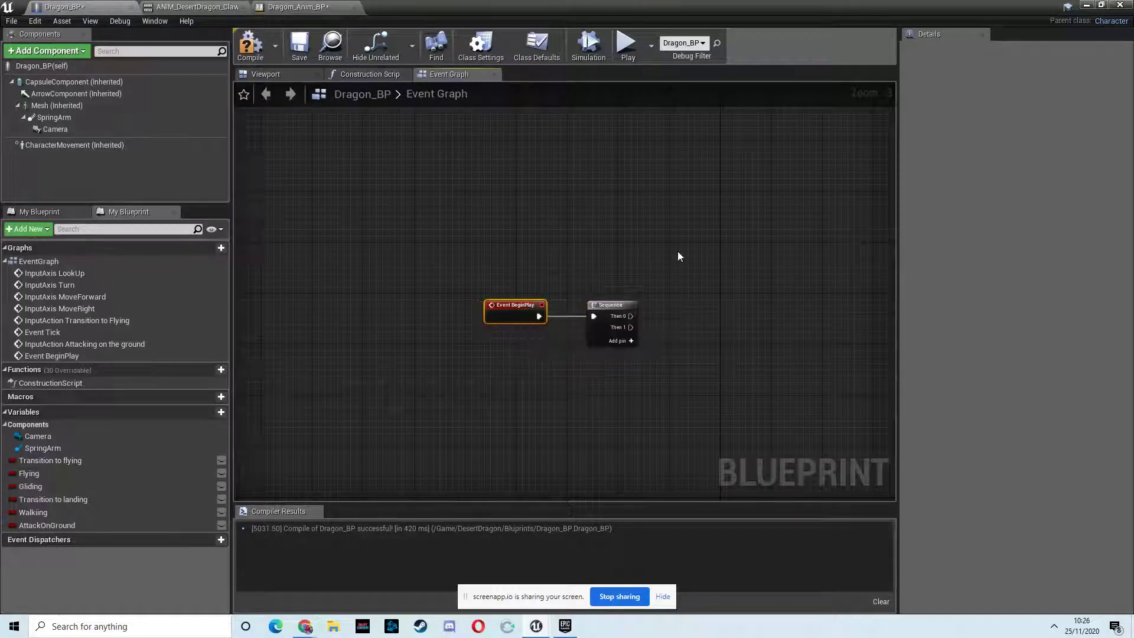
drag(619, 322, 619, 315)
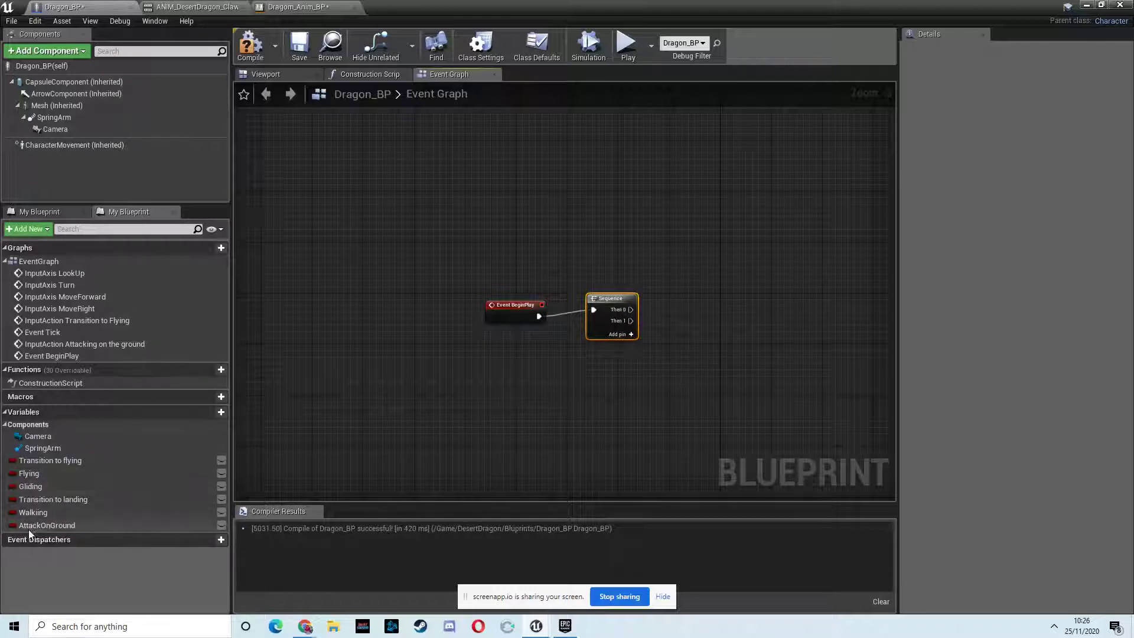
Place a SET Walking node set to true and connect it to the Sequence node's Then 0 output
drag(33, 511, 717, 314)
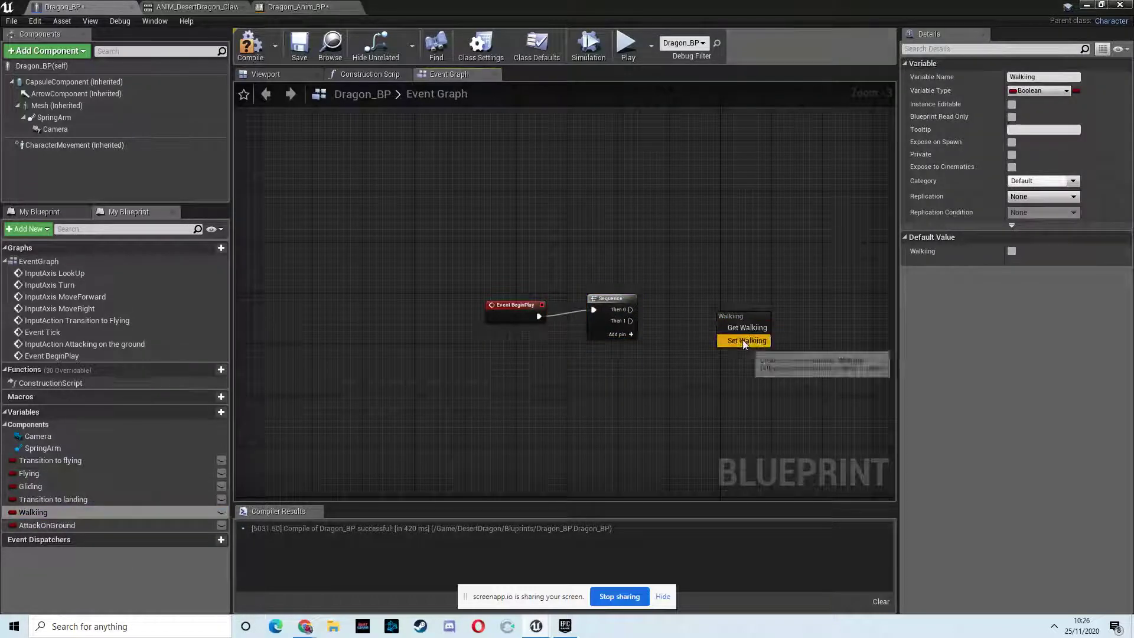
click(744, 341)
click(752, 334)
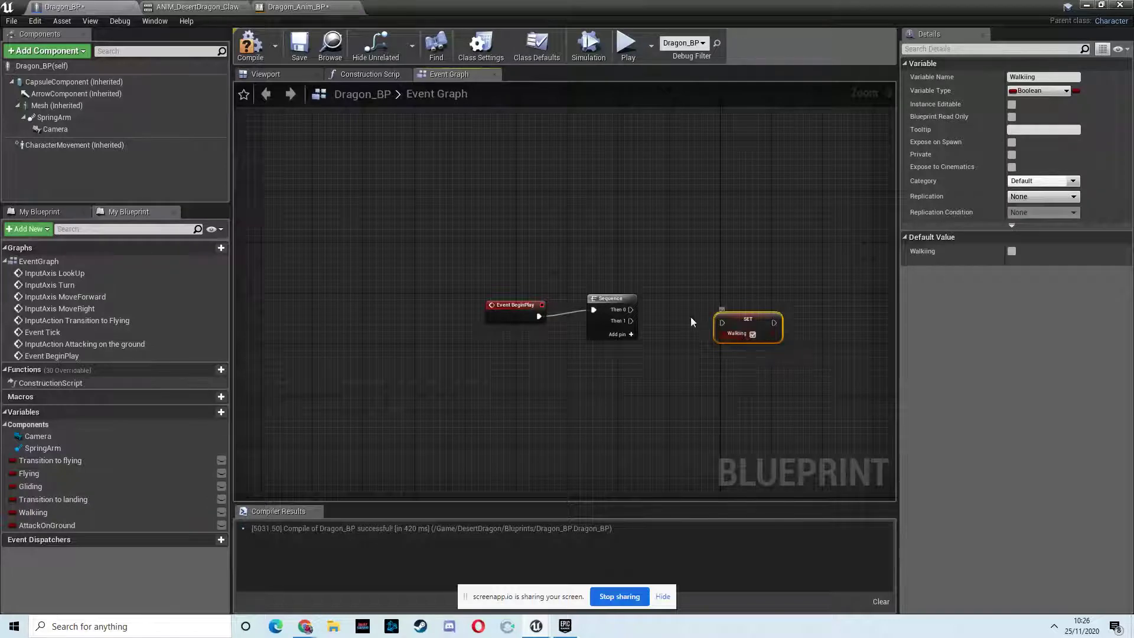
drag(724, 324, 726, 323)
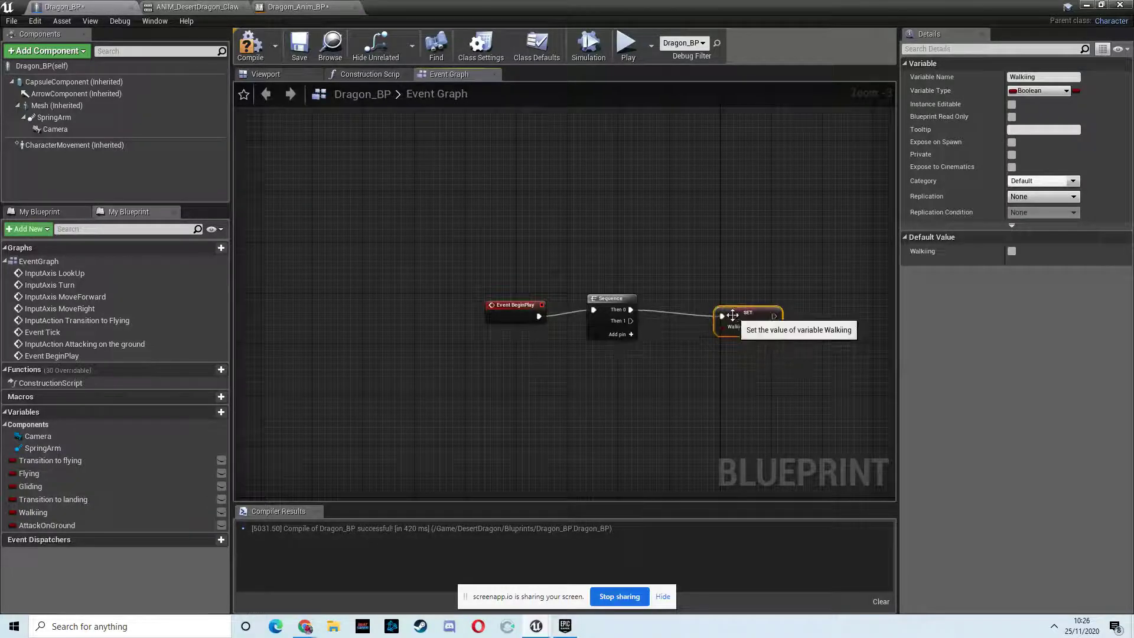
Insert a SET Walking node left at false between the Flip Flop's A output and SET Transition To Flying
scroll(733, 384, down, 1)
right_drag(738, 443, 614, 214)
scroll(542, 281, down, 1)
right_drag(647, 371, 537, 234)
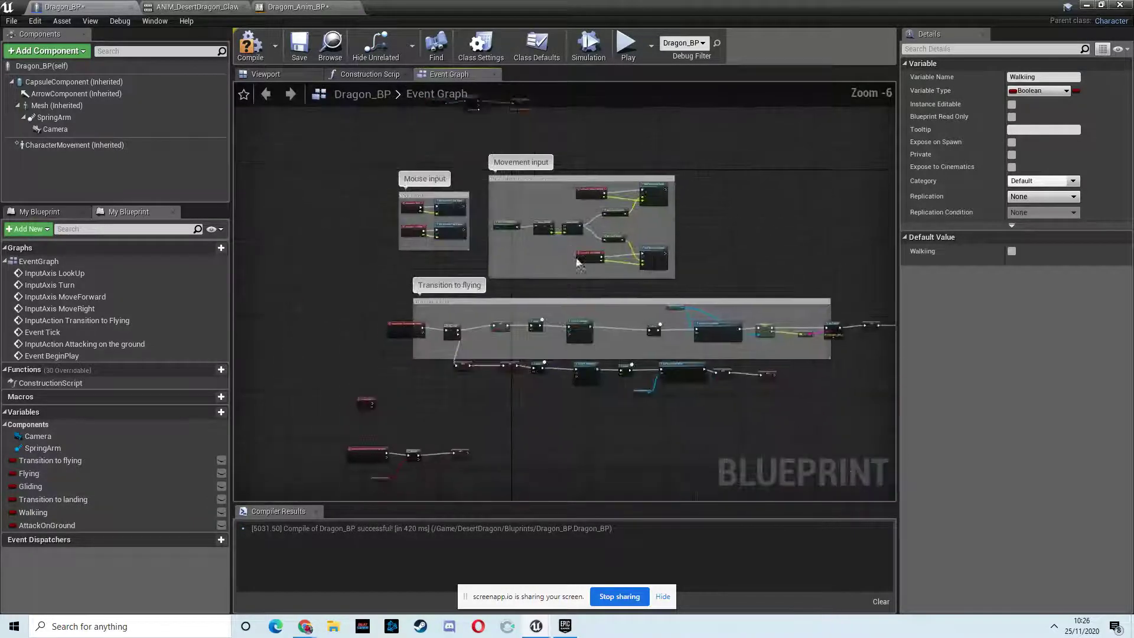
scroll(561, 379, up, 2)
right_drag(560, 380, 639, 347)
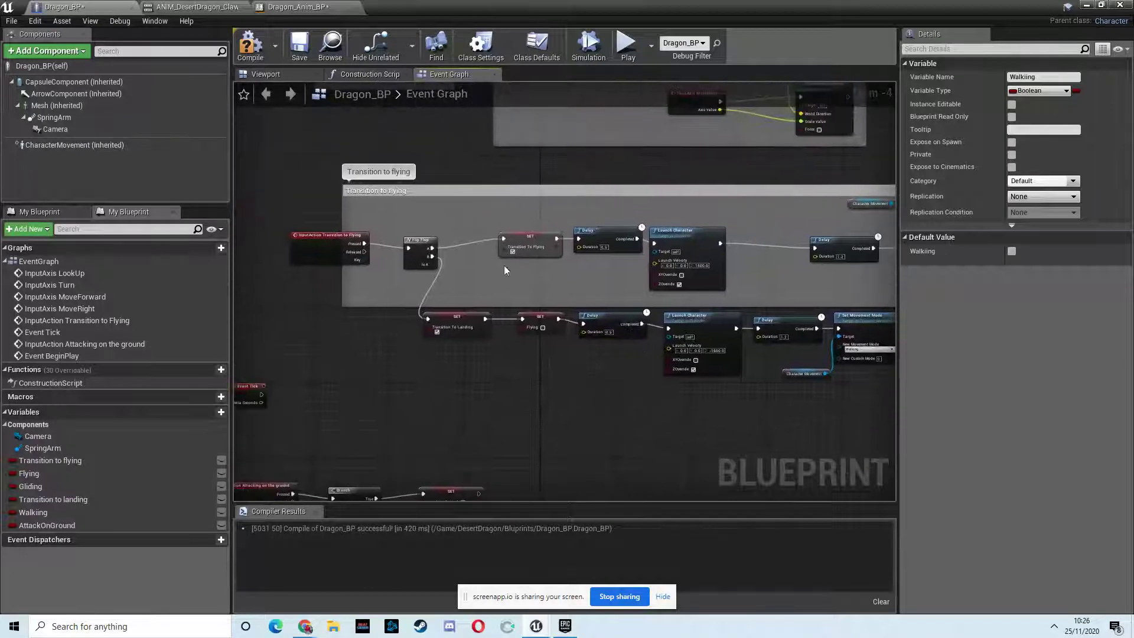
drag(38, 512, 460, 236)
click(490, 265)
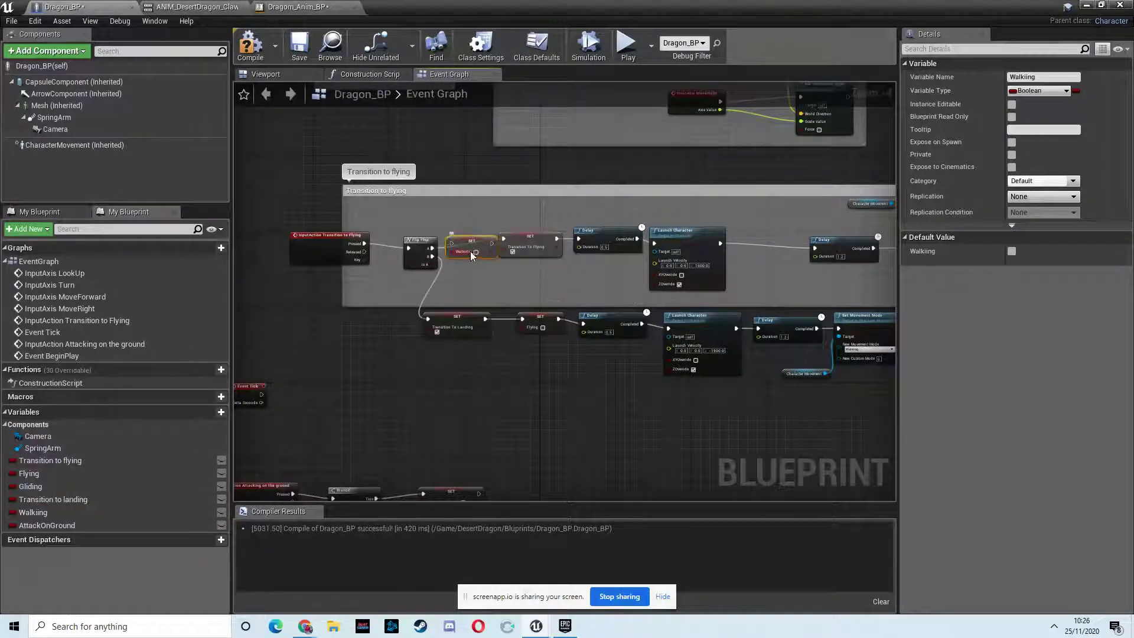
drag(432, 248, 471, 241)
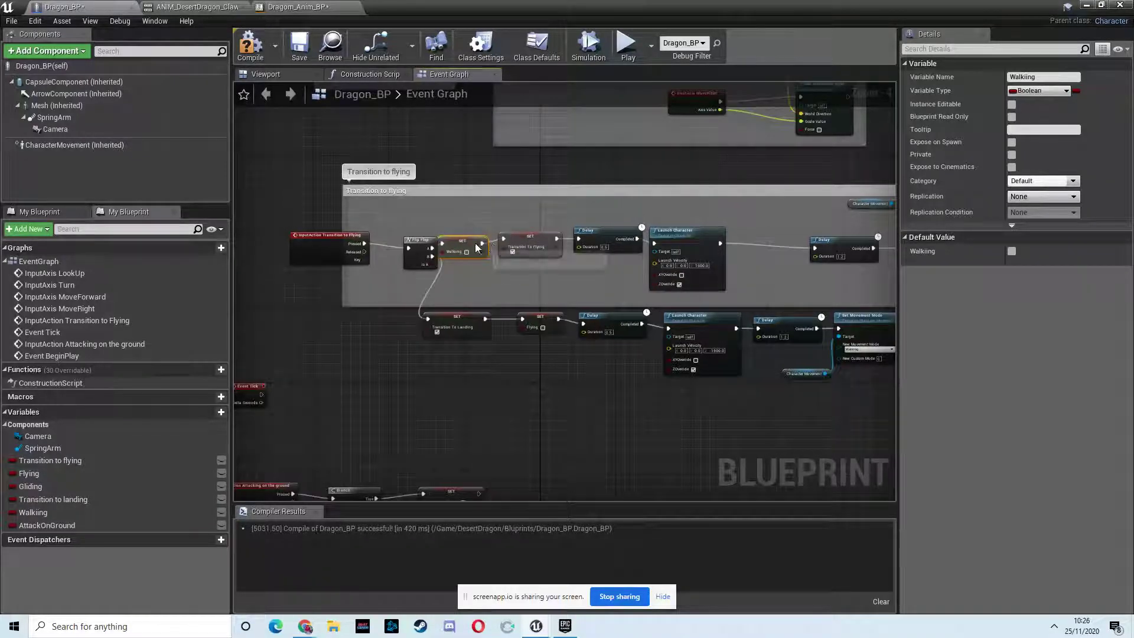
scroll(533, 256, up, 1)
drag(548, 232, 562, 232)
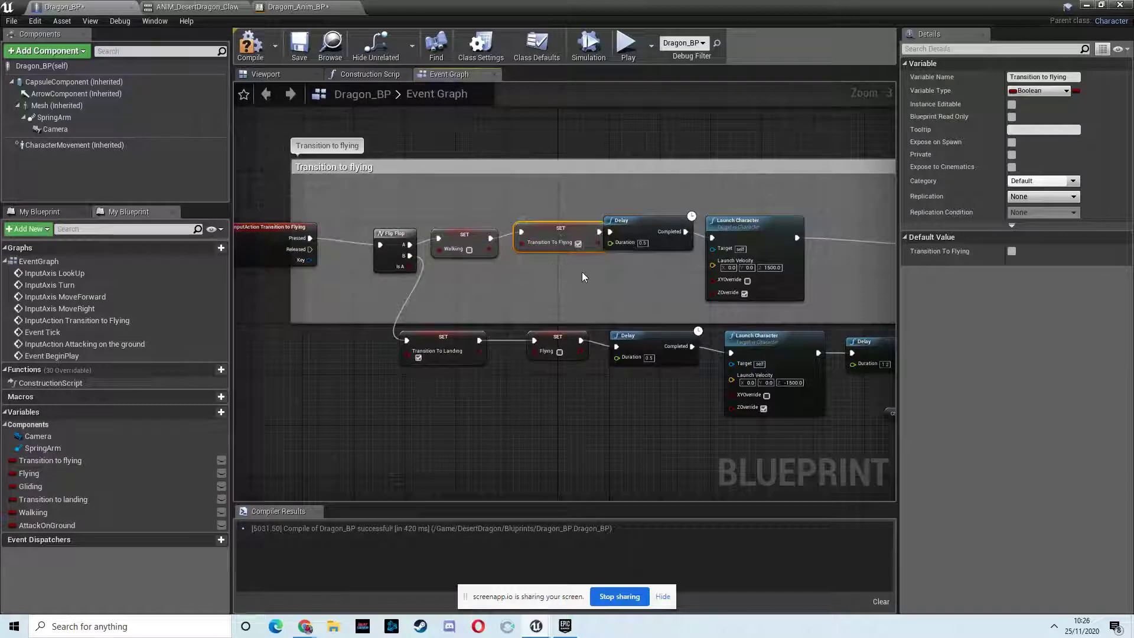
Correct the spelling of the walking variable's name to "Walking"
scroll(582, 272, down, 3)
right_drag(723, 371, 501, 339)
scroll(549, 299, up, 4)
scroll(608, 292, down, 2)
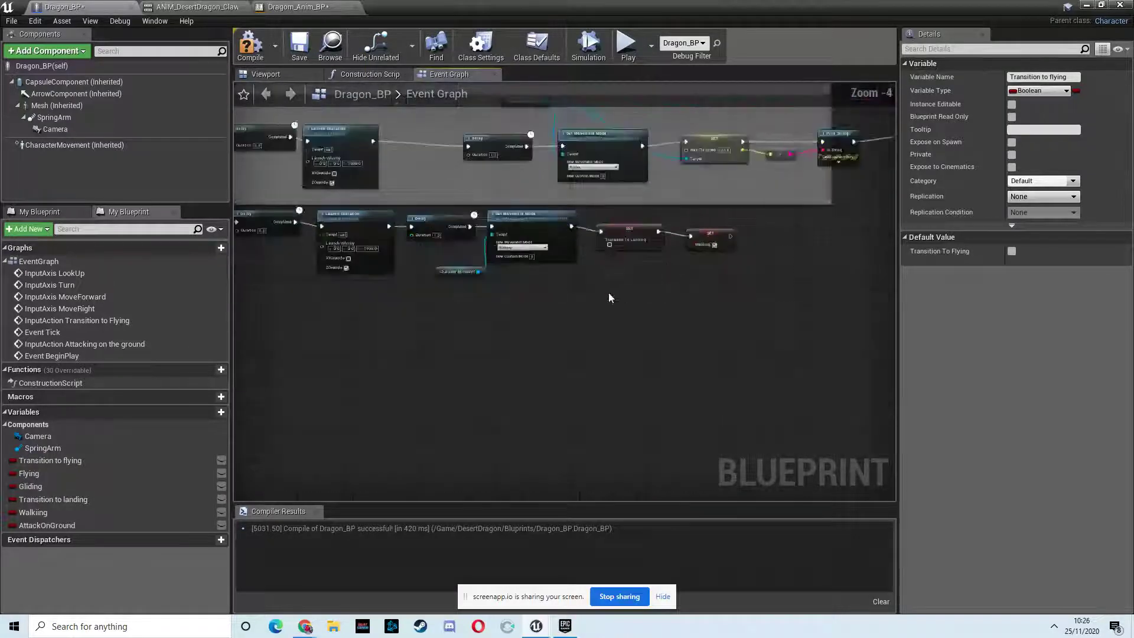
click(41, 513)
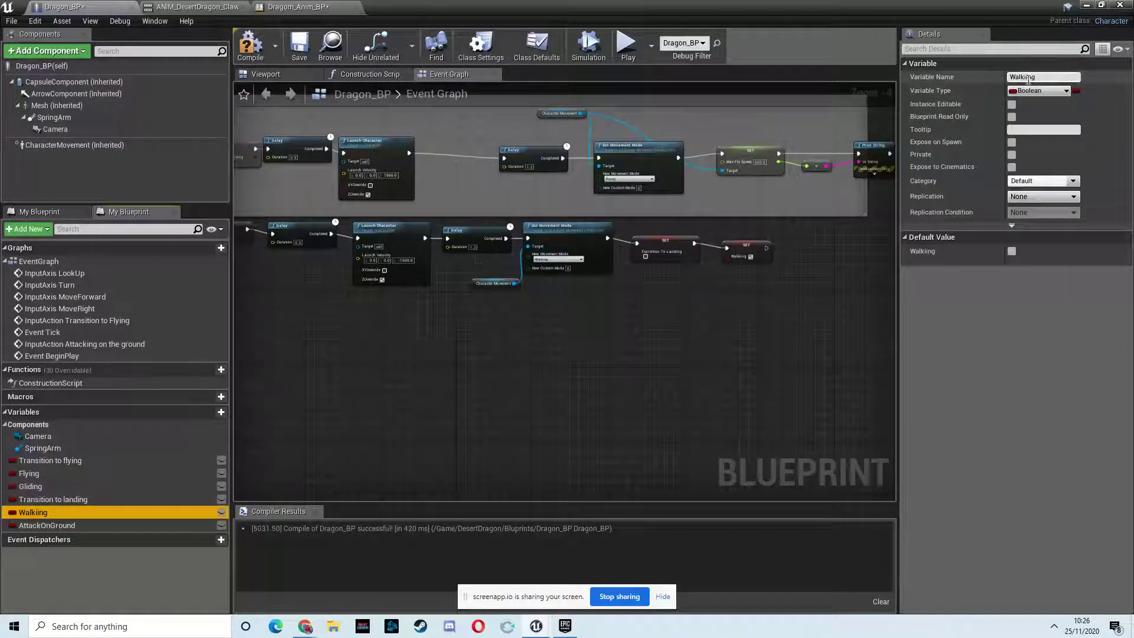
click(1039, 76)
text(Walking)
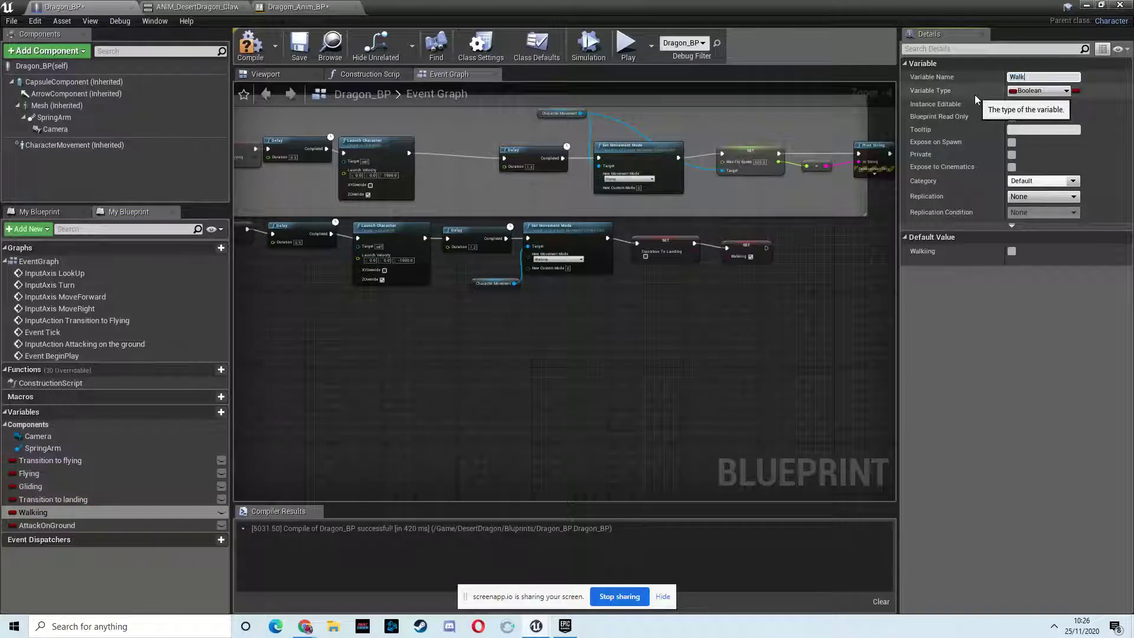
key(BackSpace)
key(BackSpace)
key(BackSpace)
key(BackSpace)
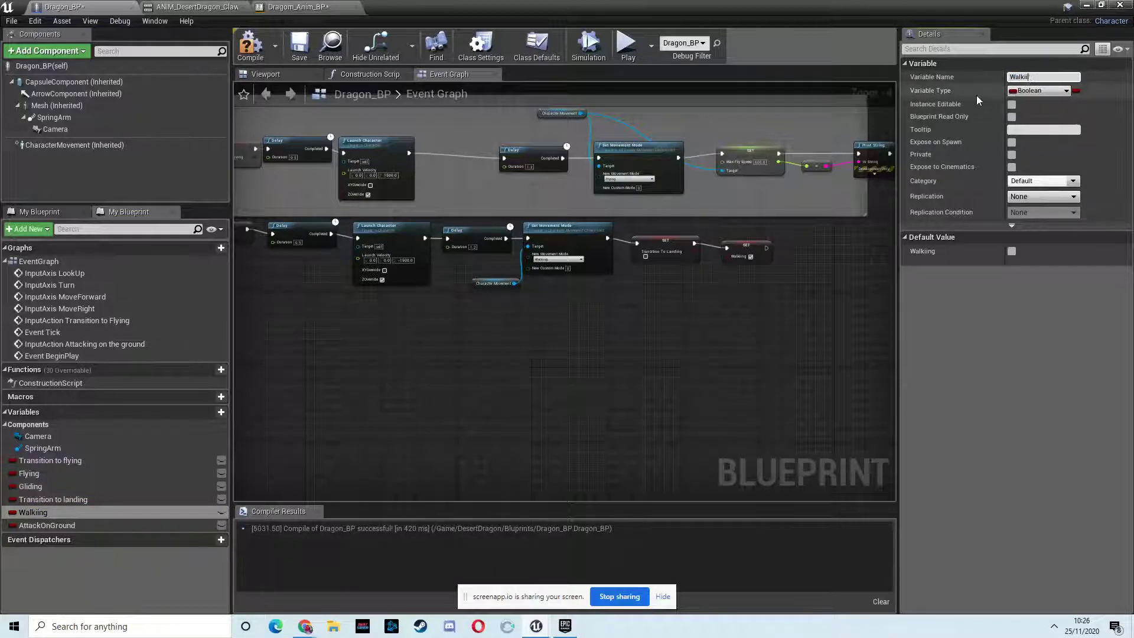
text(ing)
key(Return)
Extend the Transition to flying comment box around the landing nodes and align the attack event, Branch and SET nodes in a row
scroll(628, 296, down, 4)
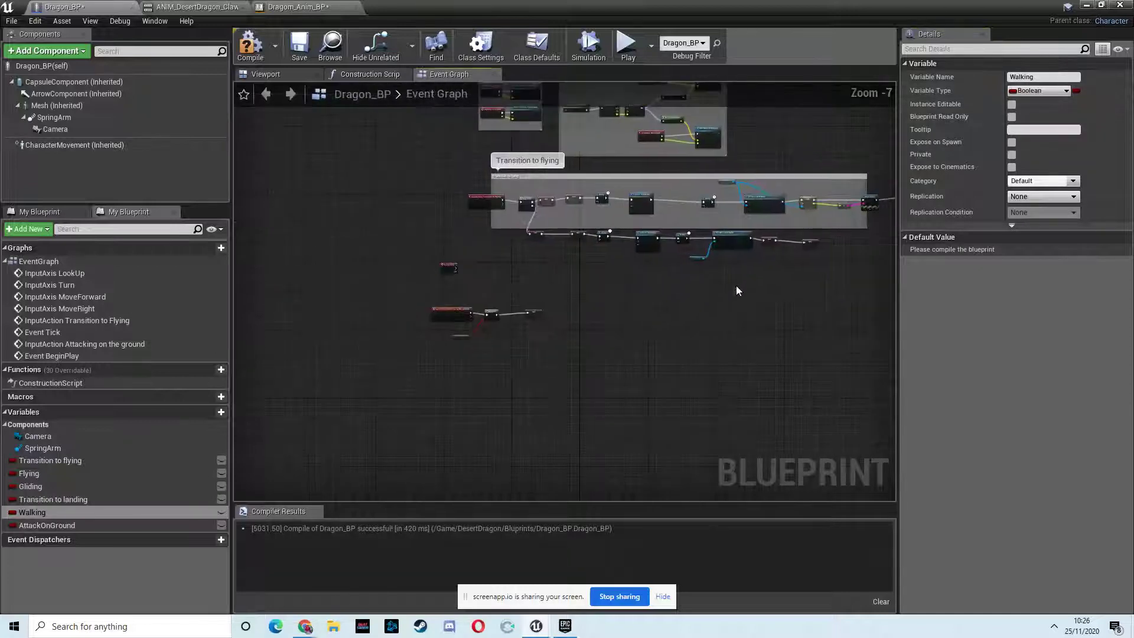
drag(704, 222, 702, 273)
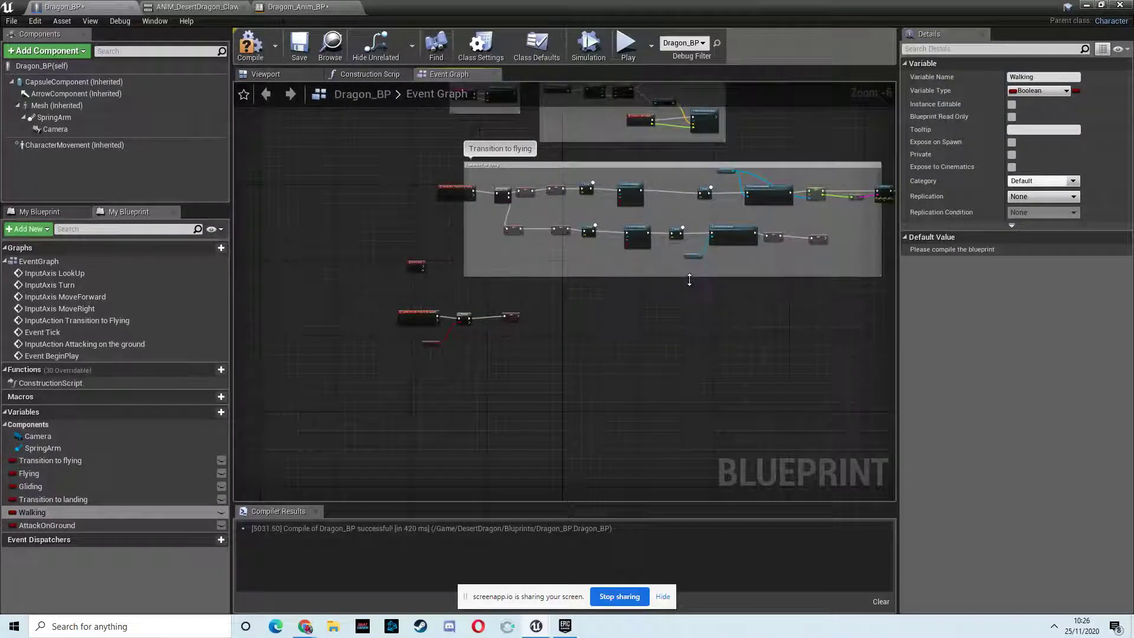
drag(372, 295, 517, 277)
scroll(532, 307, up, 3)
drag(409, 359, 403, 353)
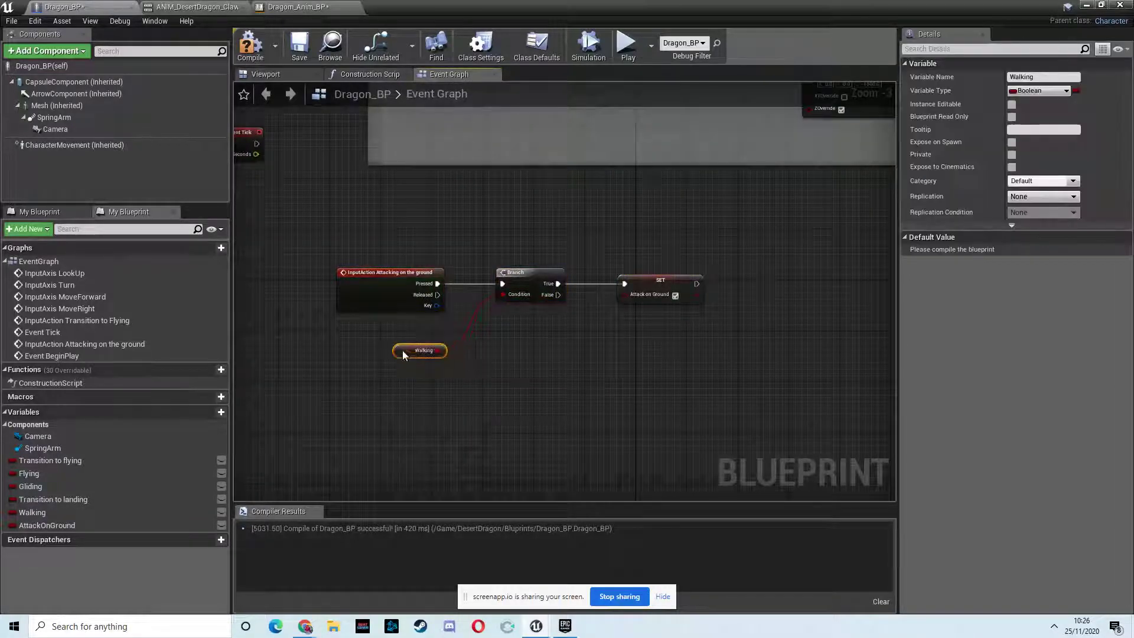
drag(656, 287, 662, 287)
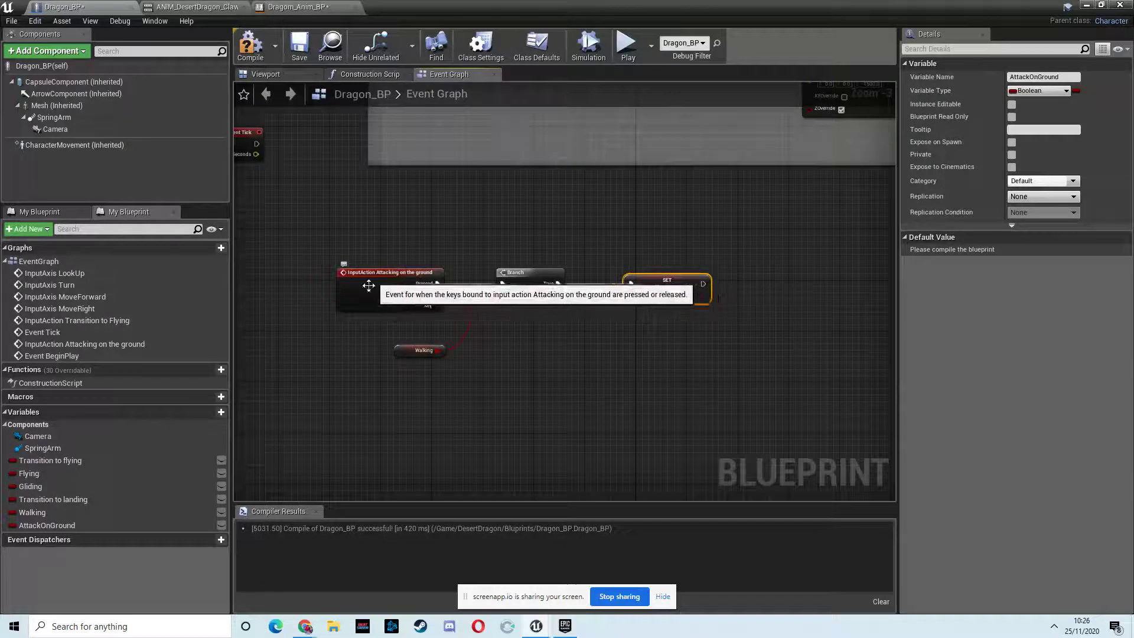
drag(665, 283, 658, 282)
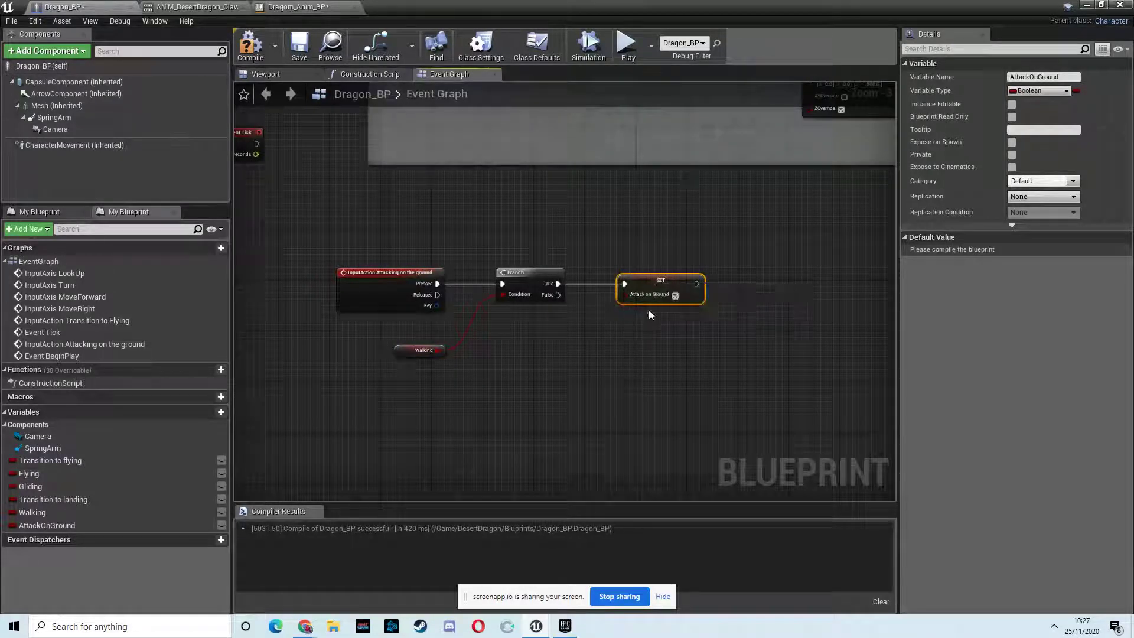
click(674, 295)
In the Dragom_Anim_BP Locomotion state machine, add a state named "Attack on ground" below Idle/Walk/Run with a transition leading into it
click(270, 6)
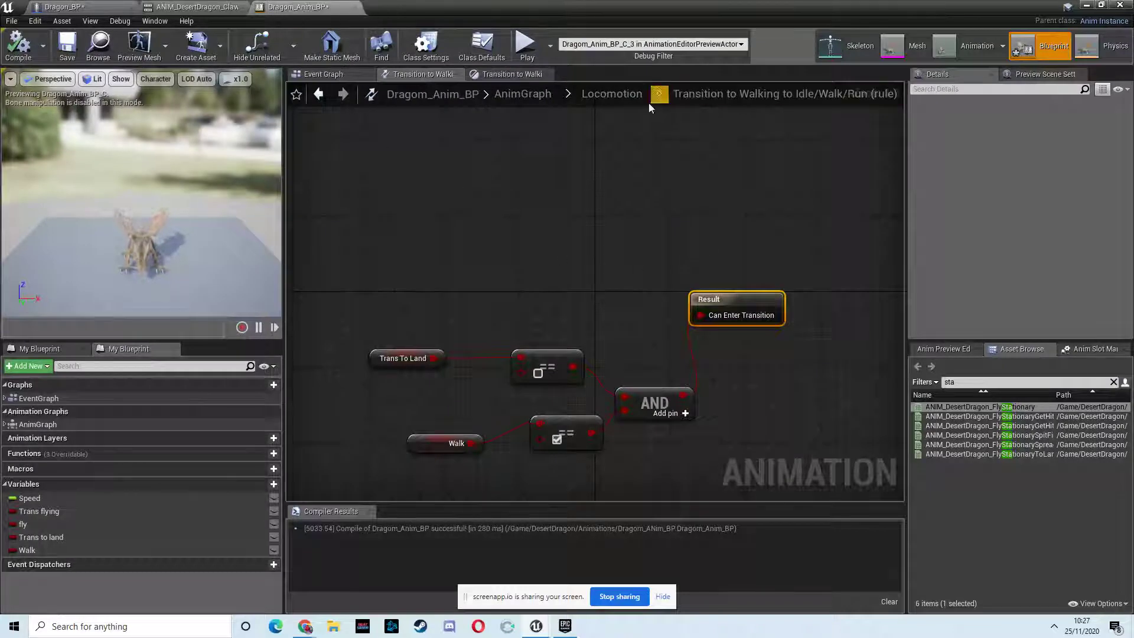
click(634, 94)
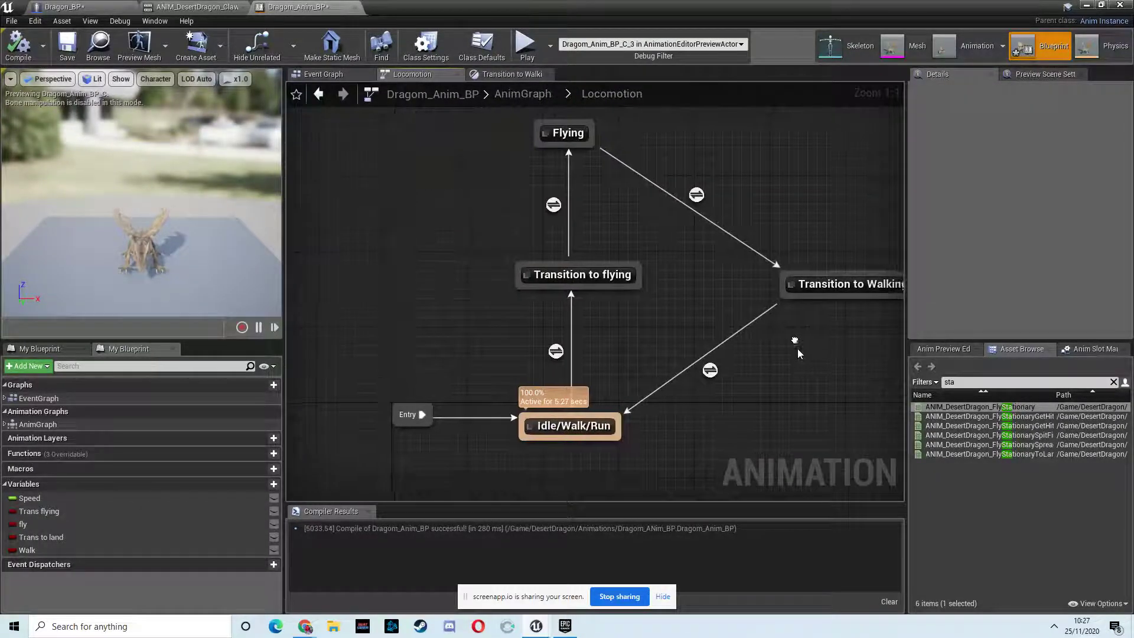
right_drag(795, 341, 750, 243)
right_drag(587, 209, 592, 174)
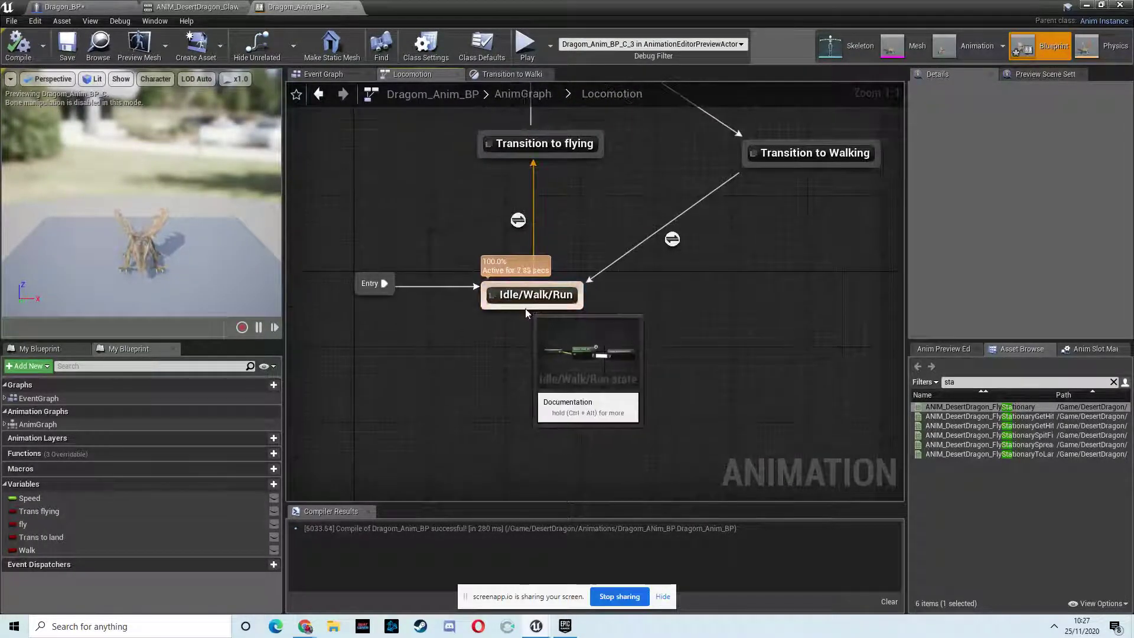
drag(526, 308, 524, 389)
click(562, 181)
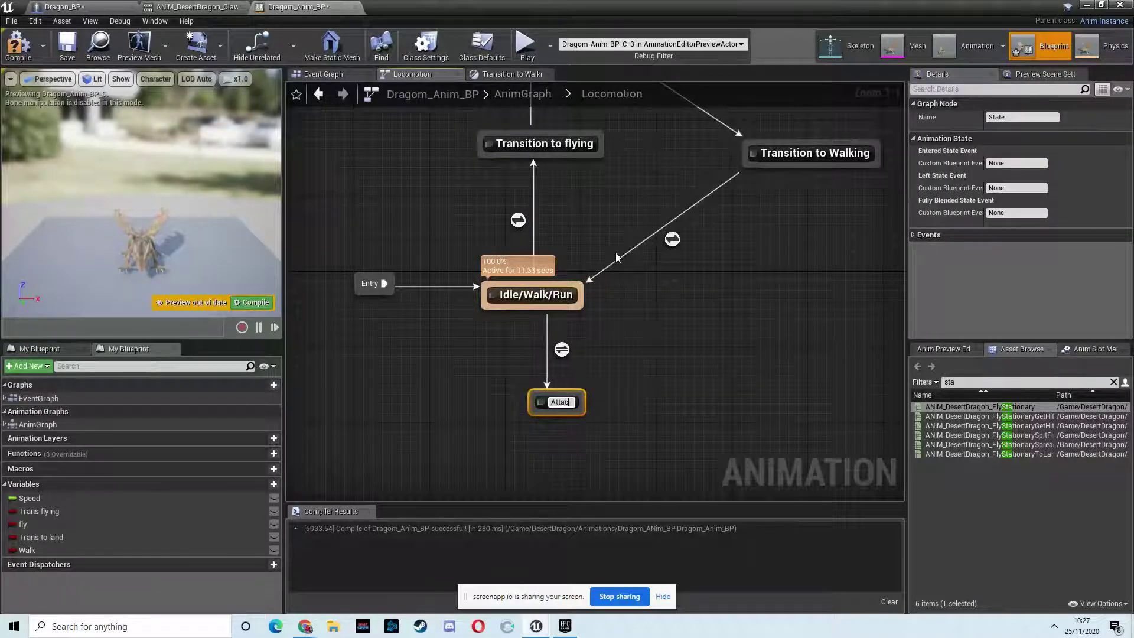
text(Attack on ground)
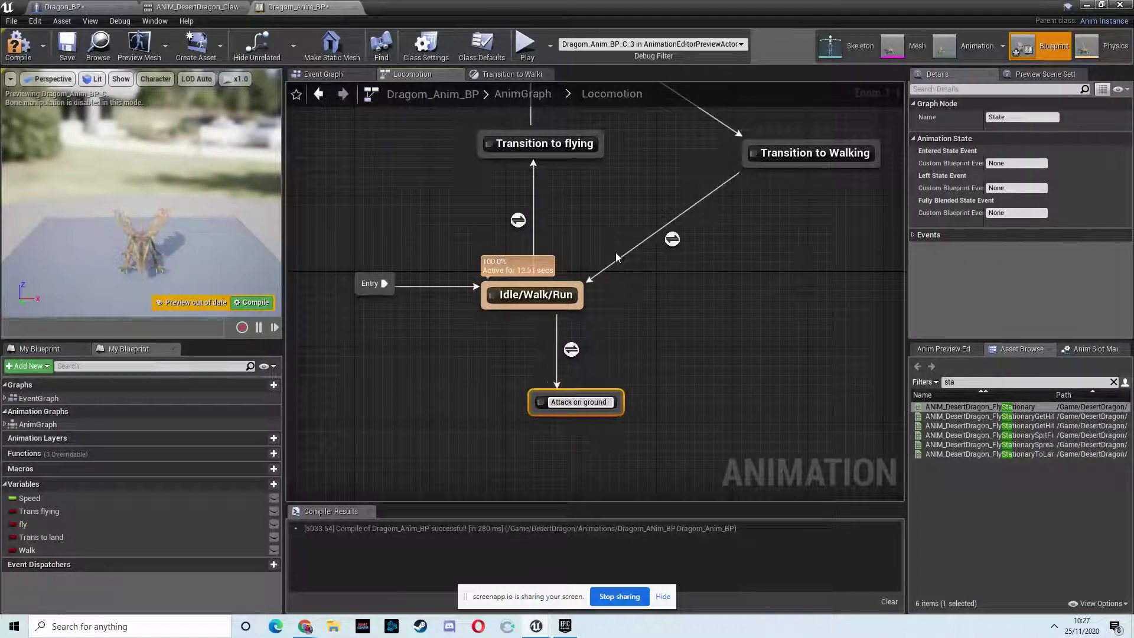
key(Return)
drag(564, 407, 540, 431)
click(570, 382)
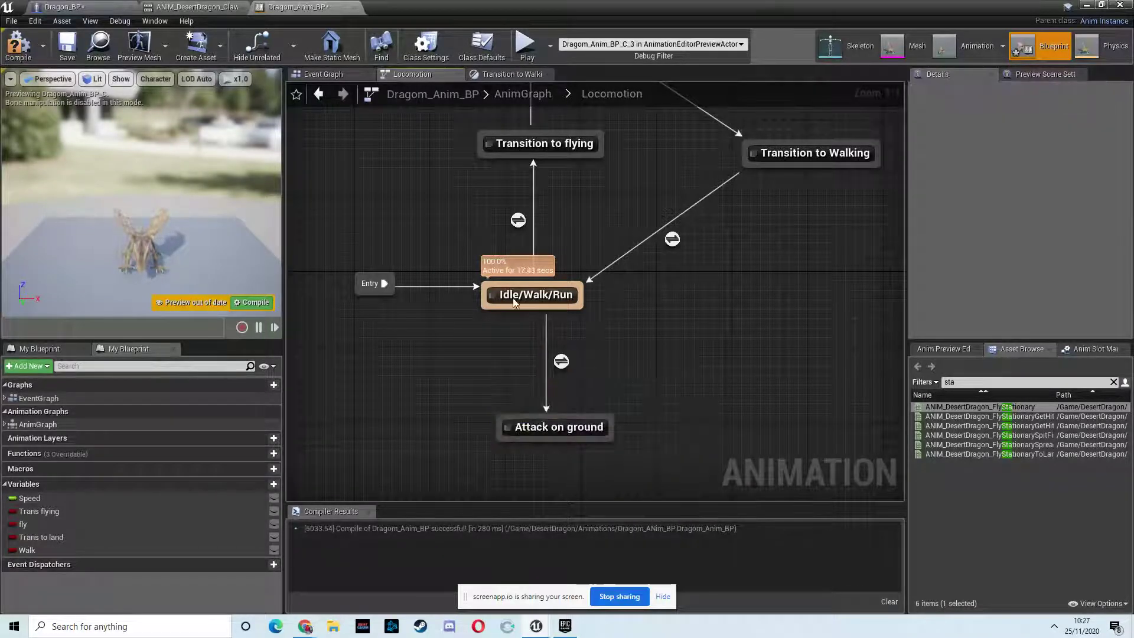
In the animation blueprint's Event Graph, add a Get Attack on Ground node from the Cast To Dragon_BP output
click(346, 76)
right_drag(590, 188, 750, 266)
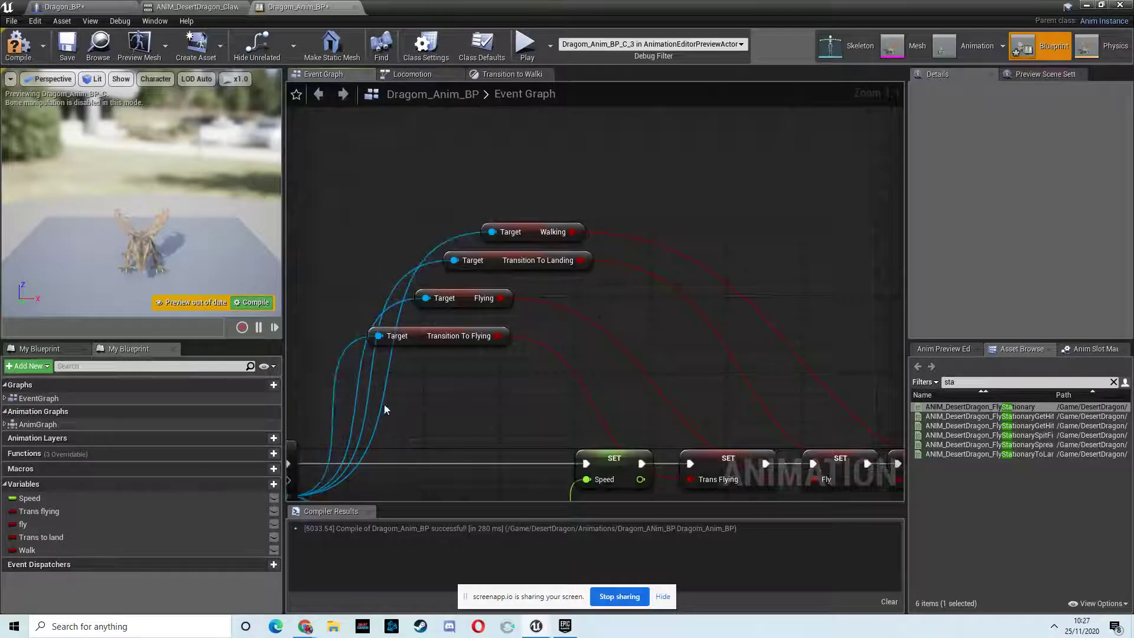
right_drag(384, 407, 592, 361)
drag(495, 449, 711, 155)
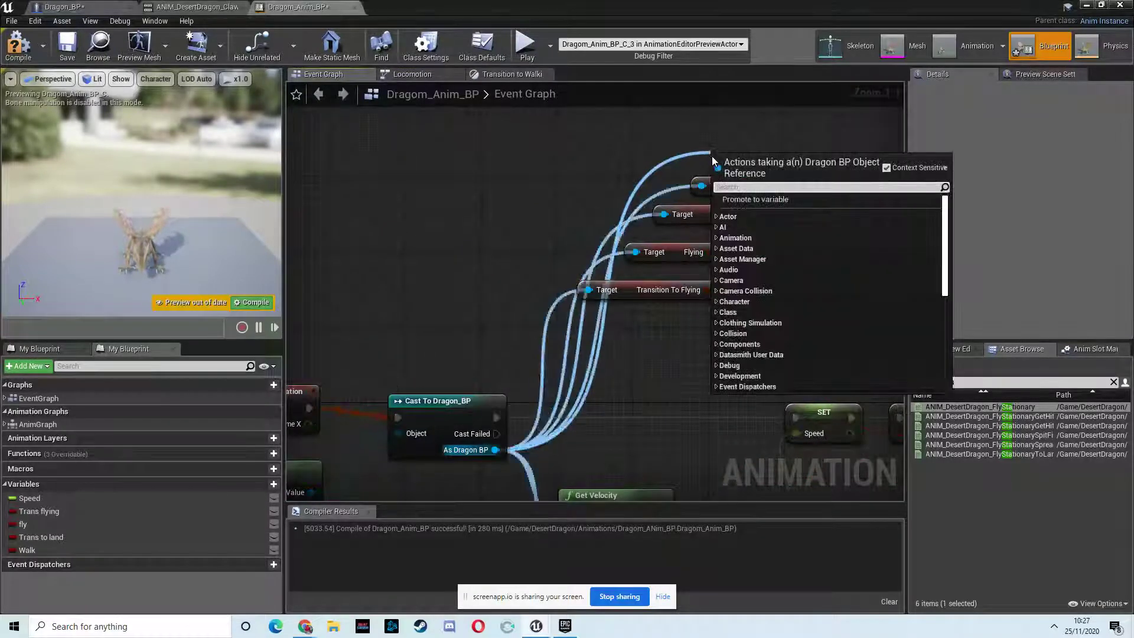
text(get)
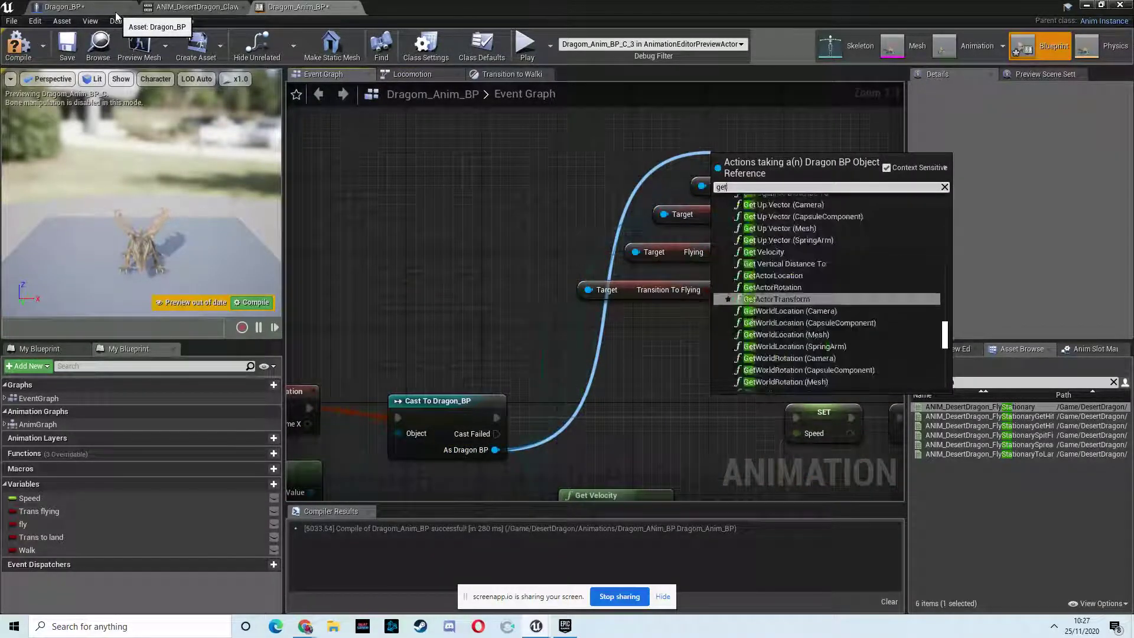
text( attack on g)
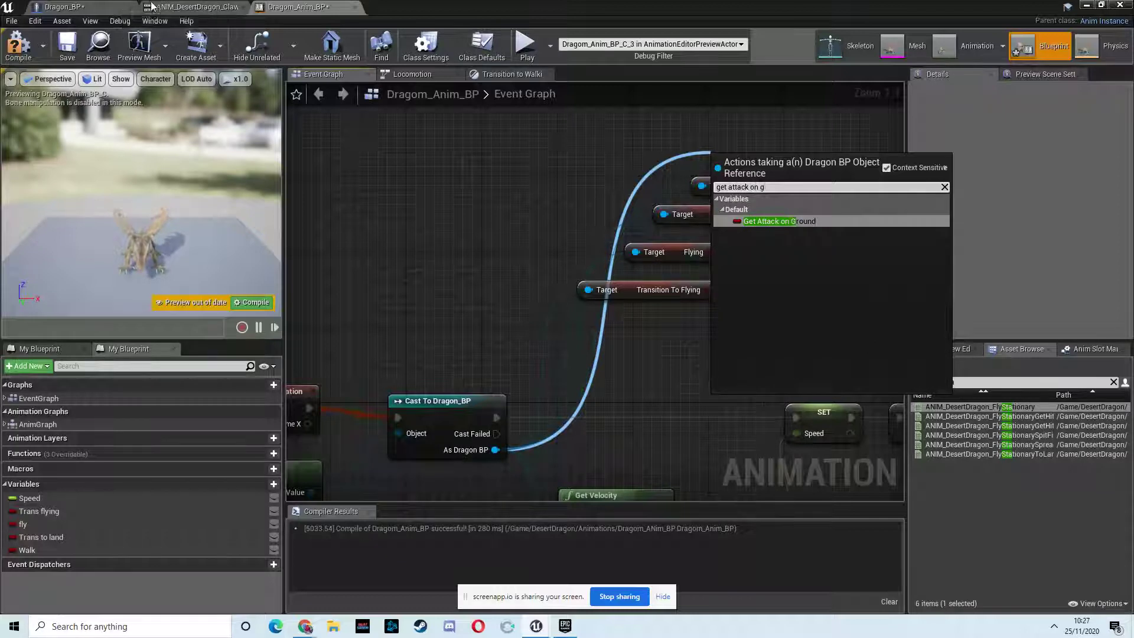
click(776, 220)
right_drag(843, 198, 611, 207)
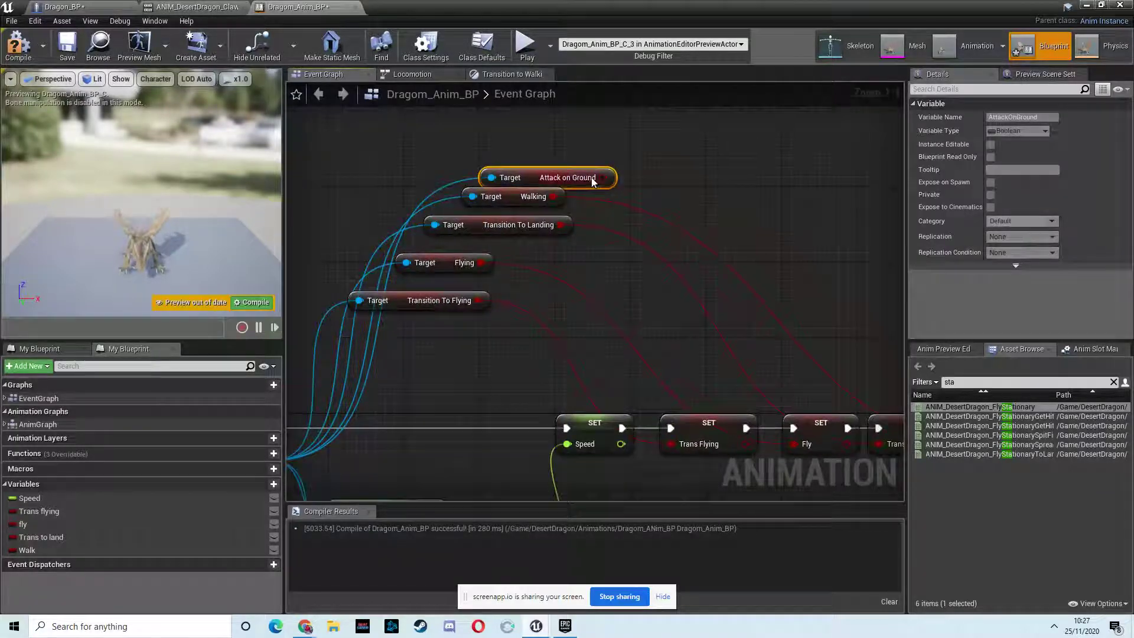
Promote the Attack on Ground output to a Boolean variable named "ground Attck" and chain its SET node after SET Walk
drag(603, 178, 671, 220)
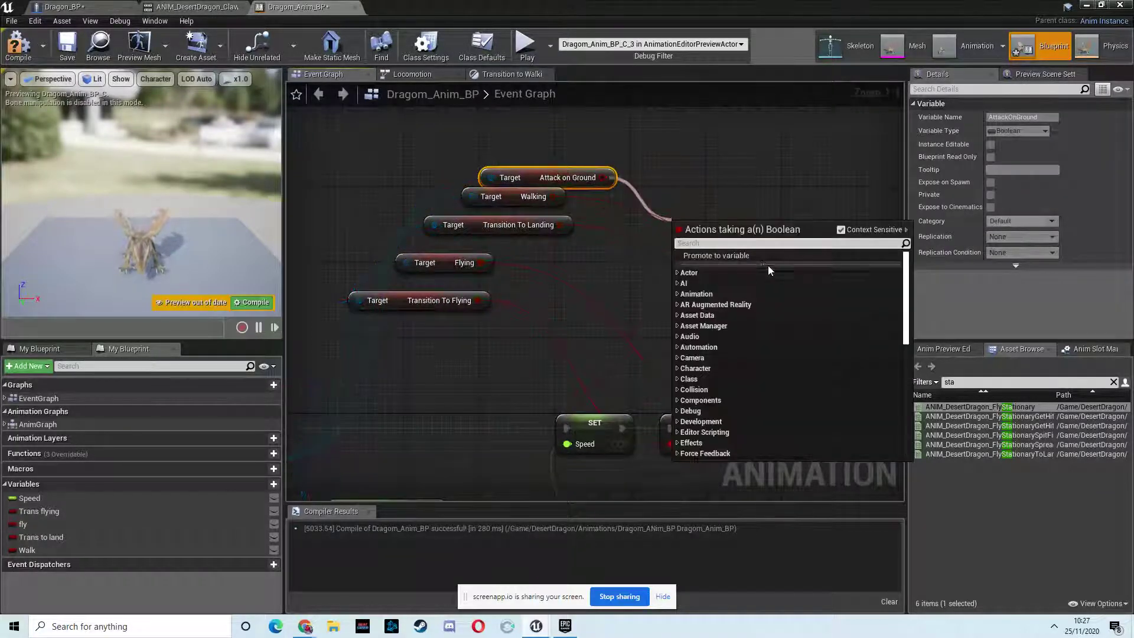
click(1002, 117)
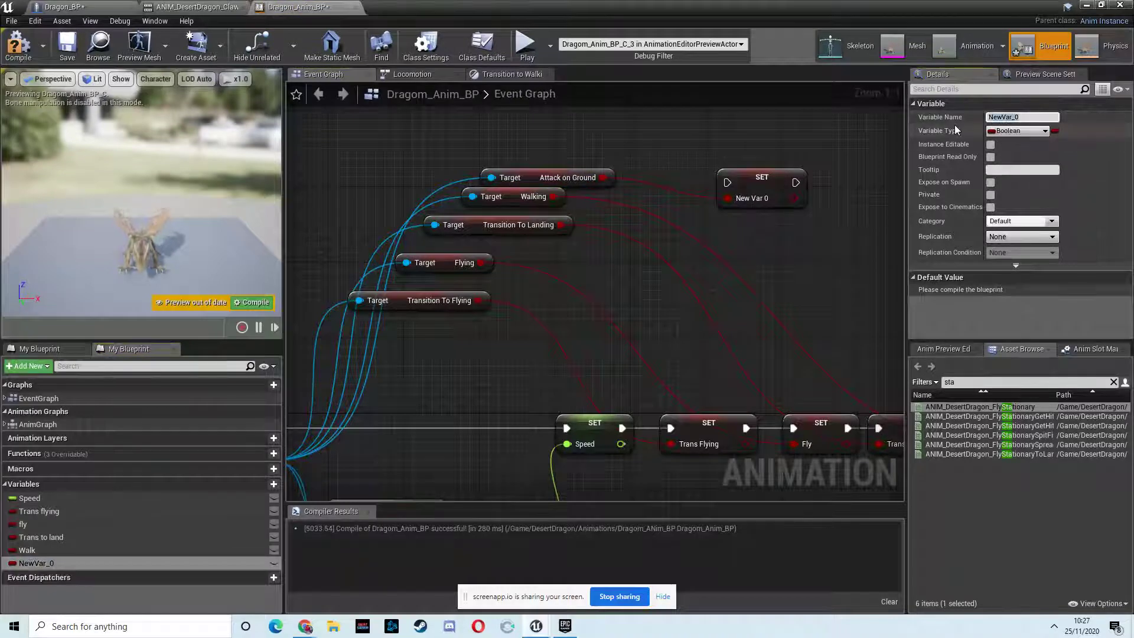
text(ground)
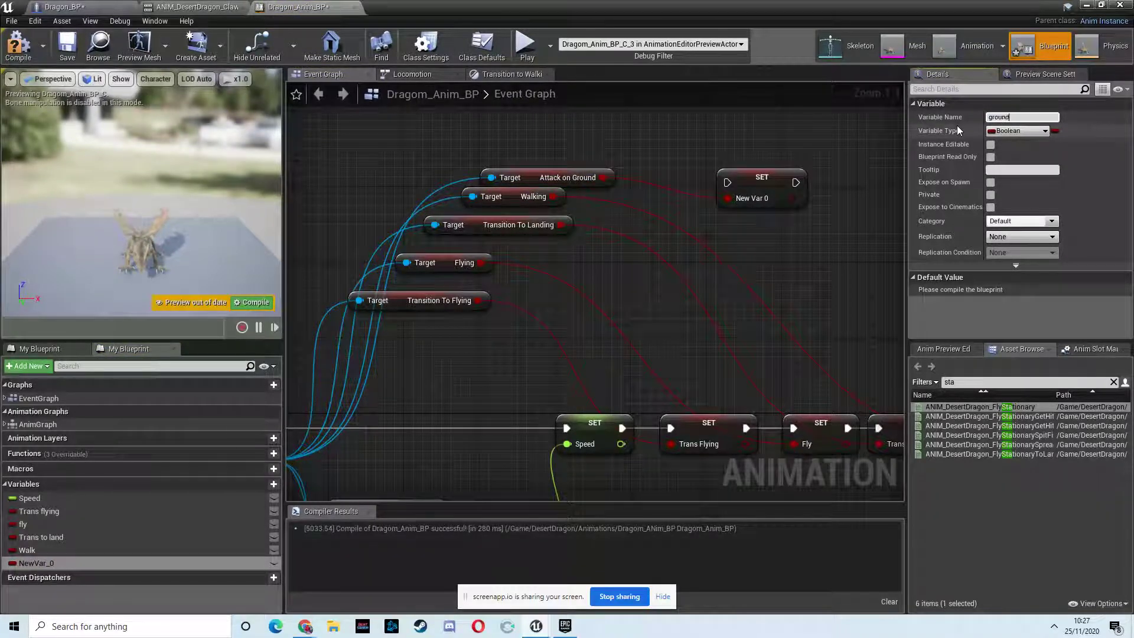
text( Attck)
key(Return)
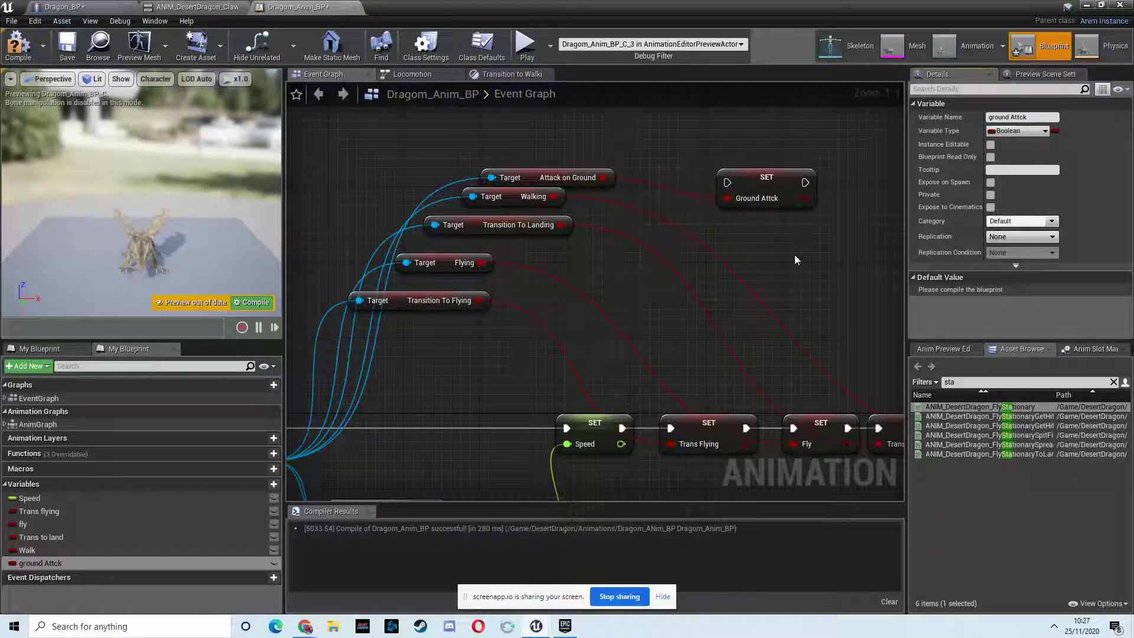
drag(945, 280, 755, 441)
scroll(683, 329, down, 3)
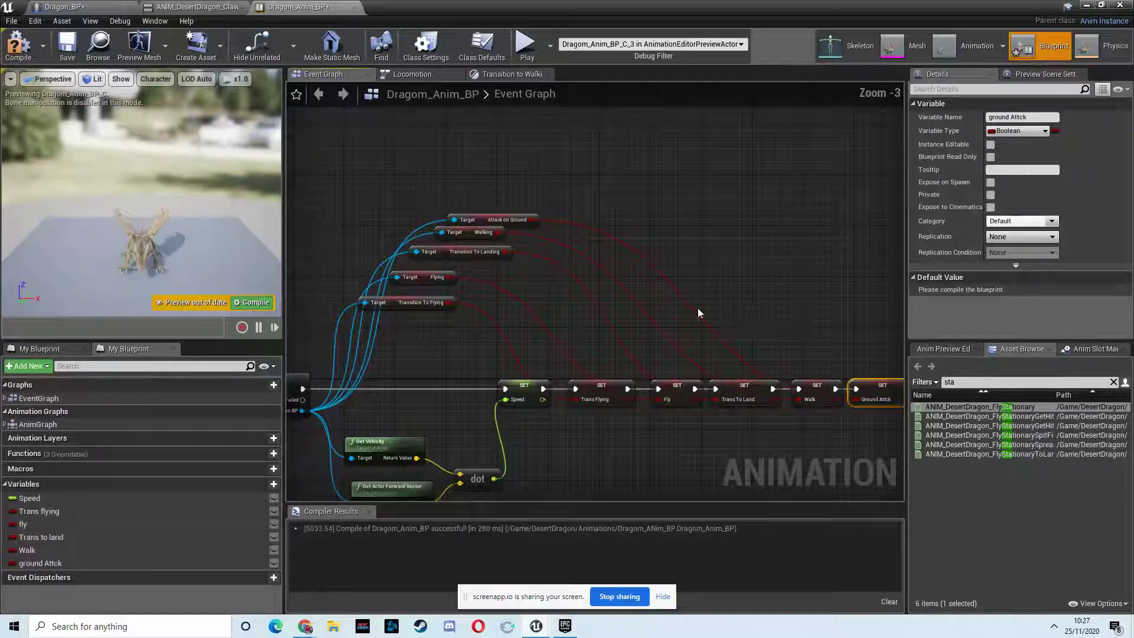
Compile Dragon_BP and recompile the animation blueprint
click(18, 46)
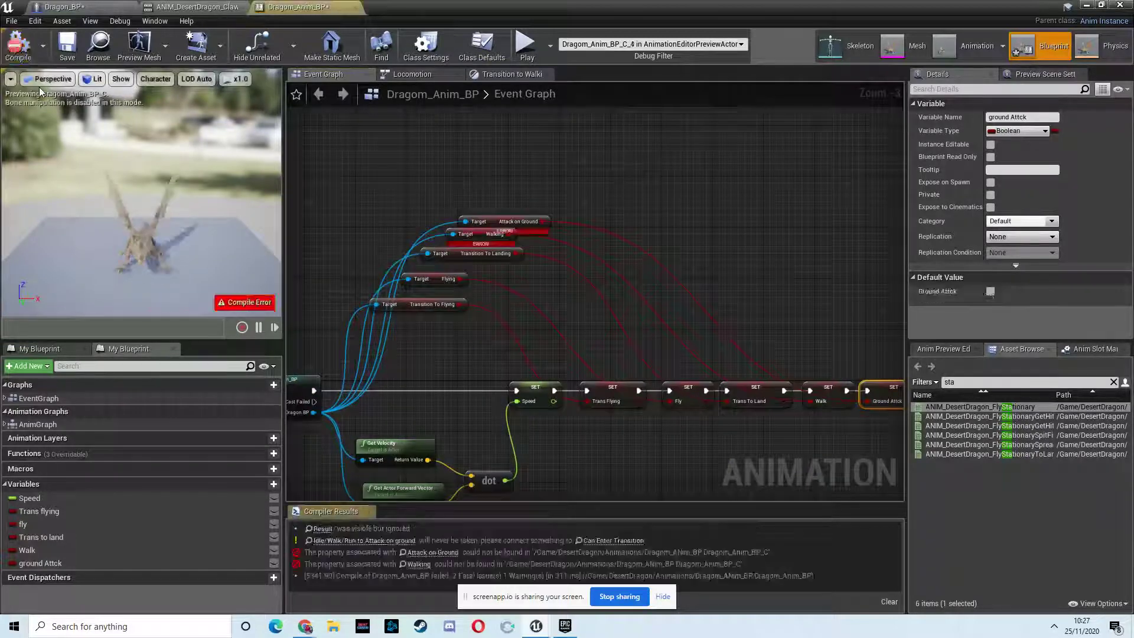
click(70, 7)
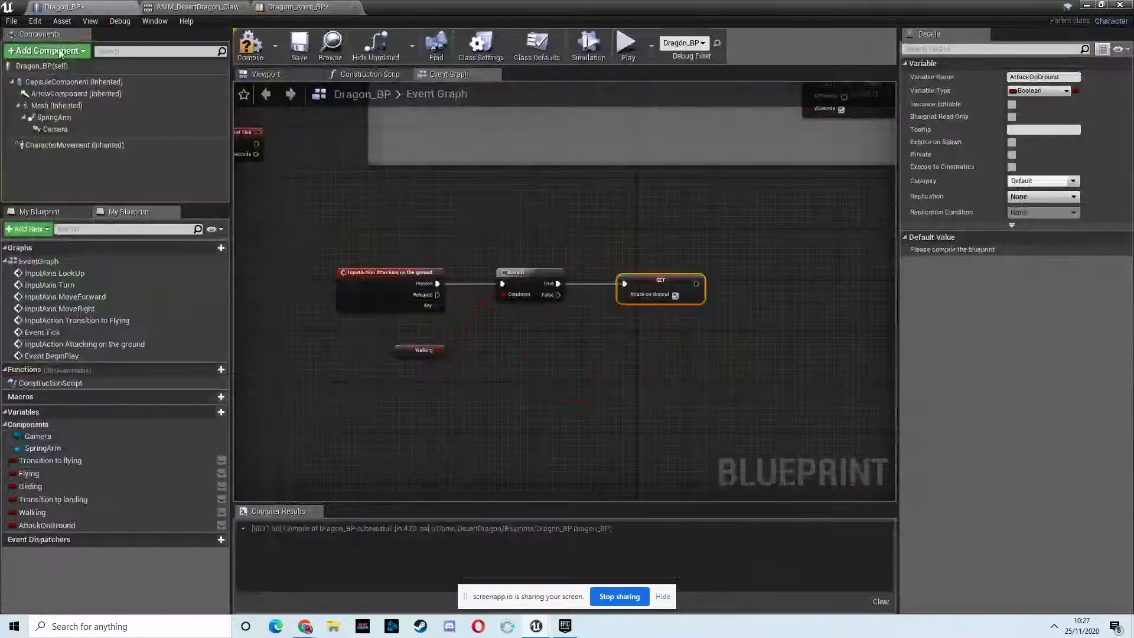
click(251, 46)
click(296, 7)
click(18, 46)
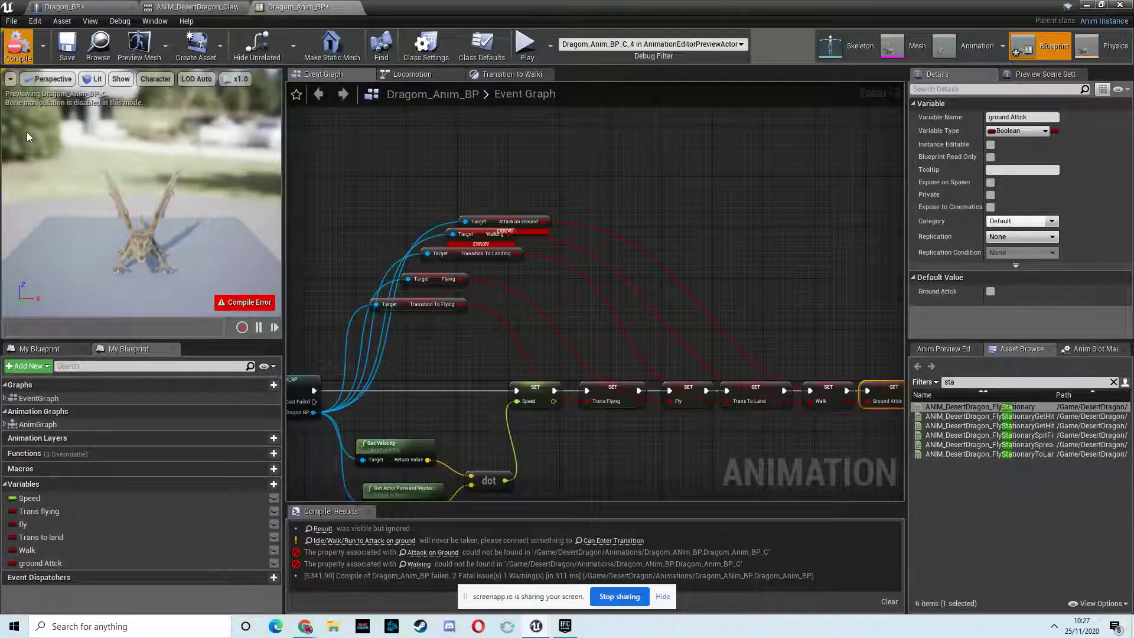
right_drag(541, 271, 518, 113)
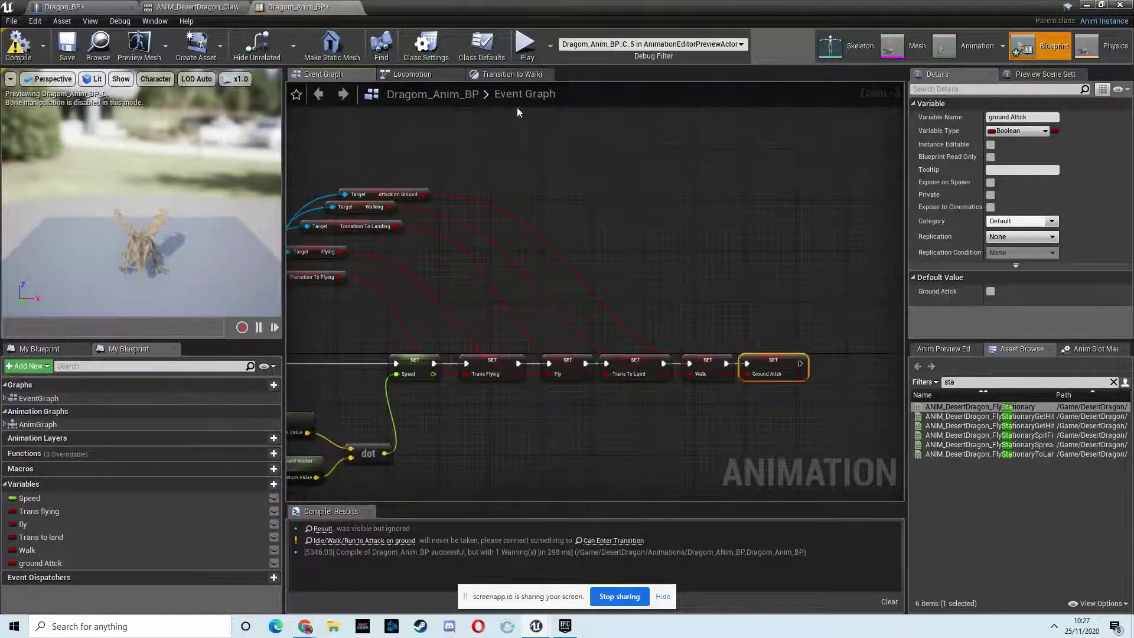
Add a return transition from the Attack on ground state to Idle/Walk/Run in the Locomotion state machine
click(423, 76)
right_drag(545, 362, 563, 308)
click(535, 367)
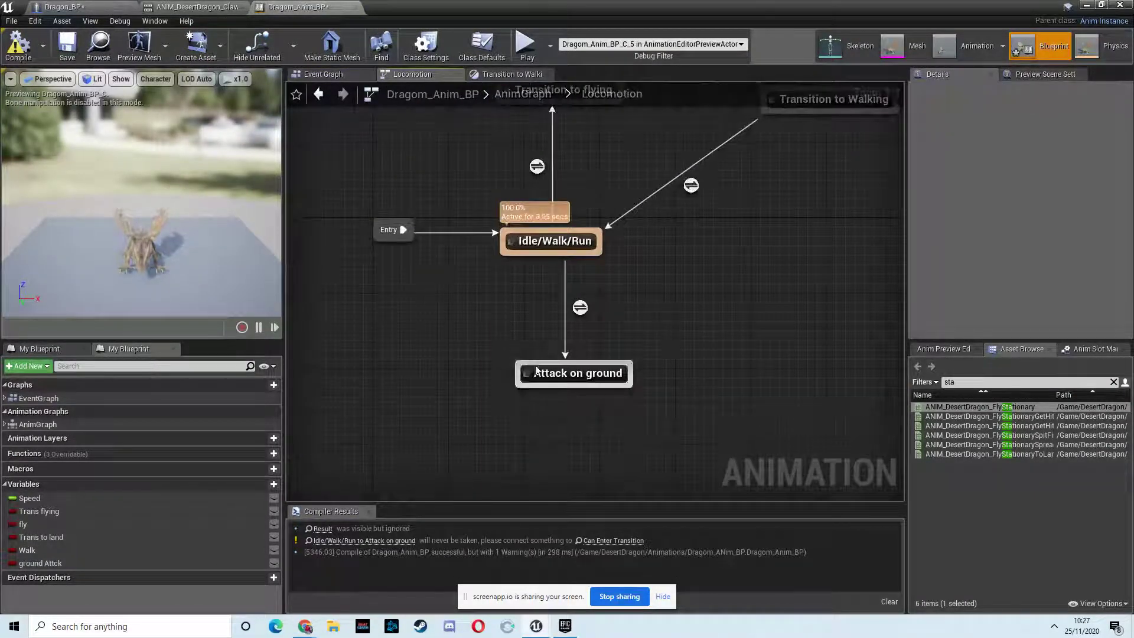
drag(546, 367, 542, 242)
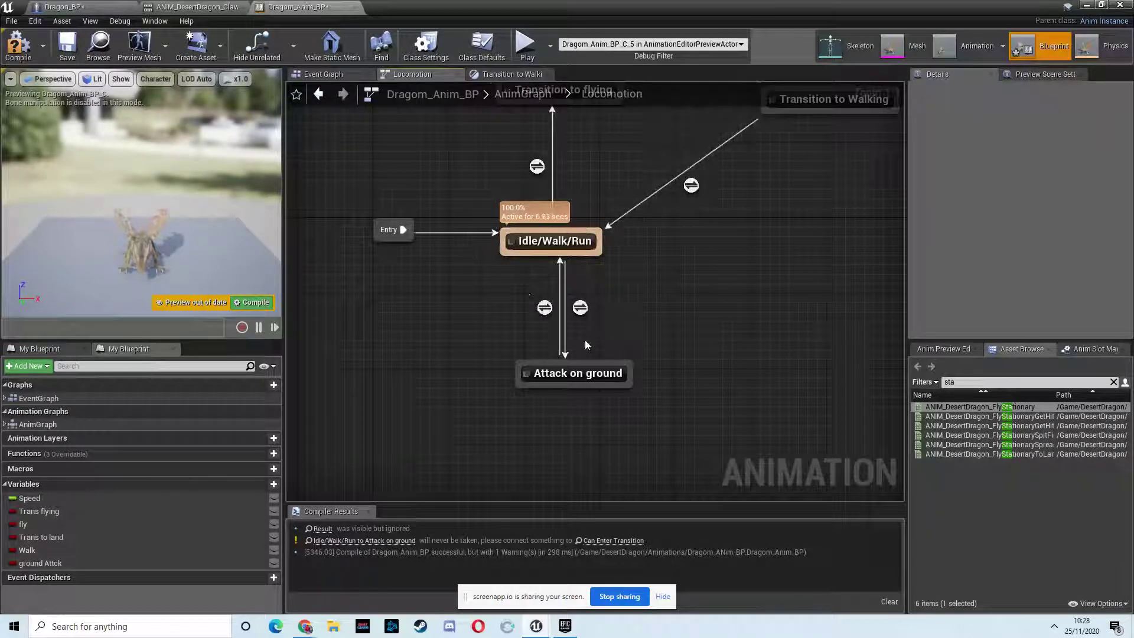
Set the Idle/Walk/Run to Attack on ground rule to enter when Ground Attck equals true, using an Equal Boolean node
double_click(580, 310)
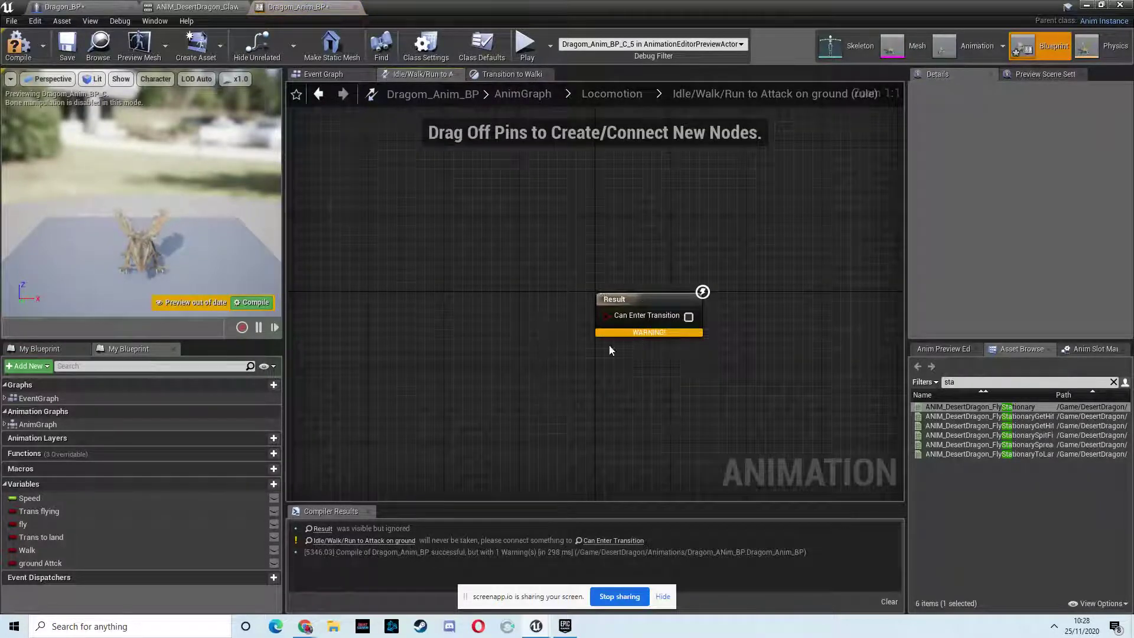
drag(627, 307, 646, 307)
drag(42, 564, 420, 321)
click(472, 335)
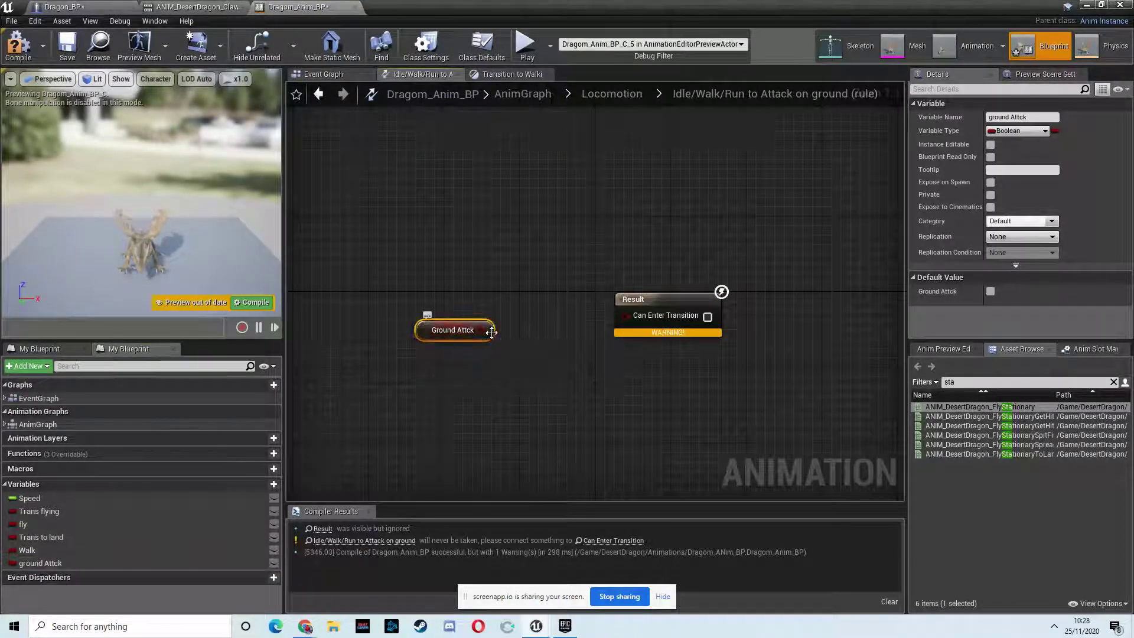
drag(551, 297, 554, 298)
text(equ)
click(619, 378)
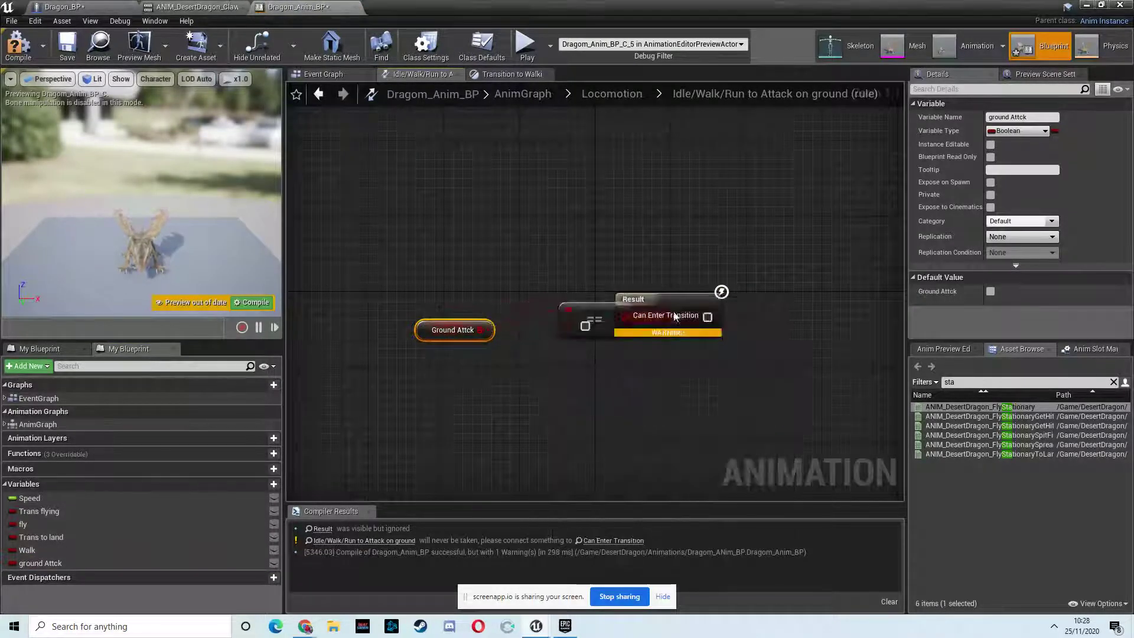
mouse_move(673, 314)
mouse_down()
mouse_move(730, 304)
mouse_move(683, 307)
mouse_up()
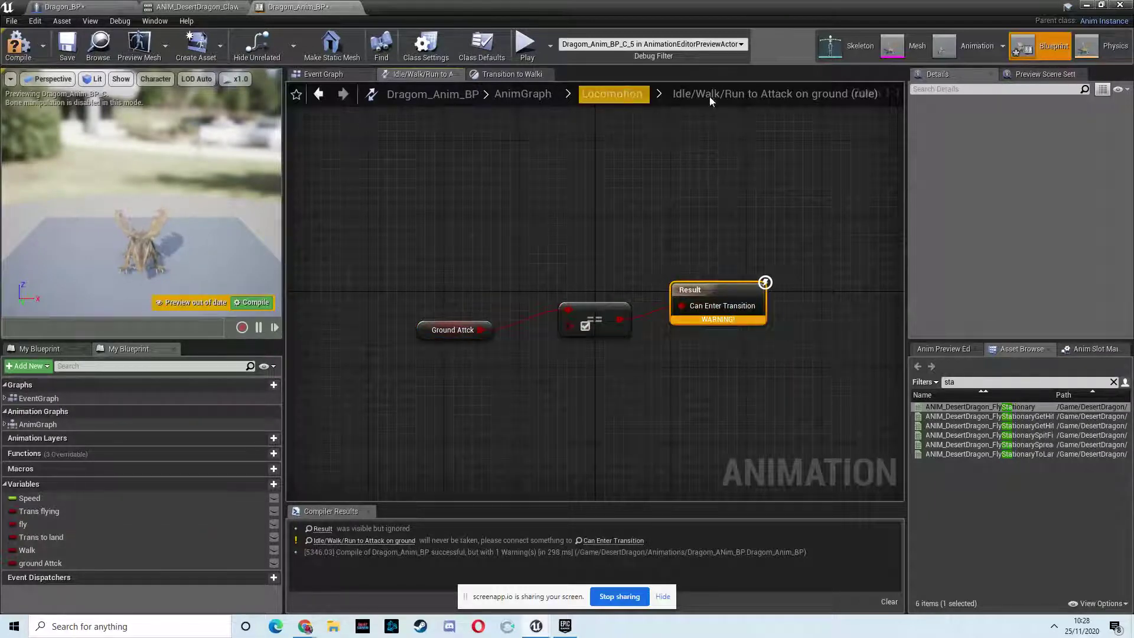
Set the Attack on ground to Idle/Walk/Run rule to enter when Ground Attck equals false, using an Equal Boolean node
click(609, 100)
scroll(650, 319, up, 4)
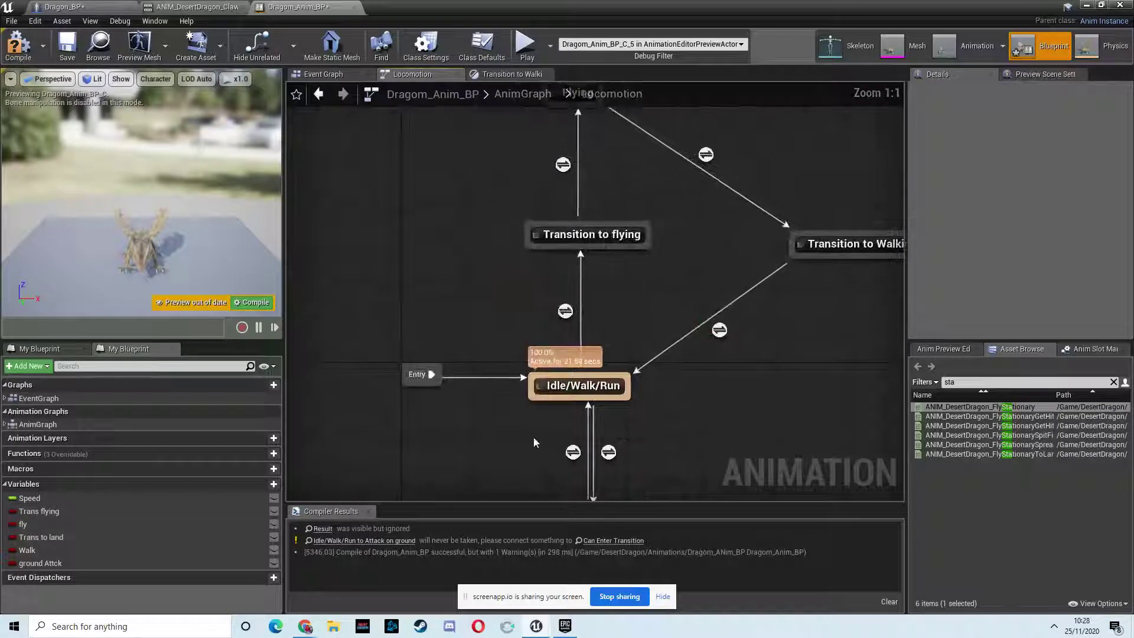
double_click(607, 320)
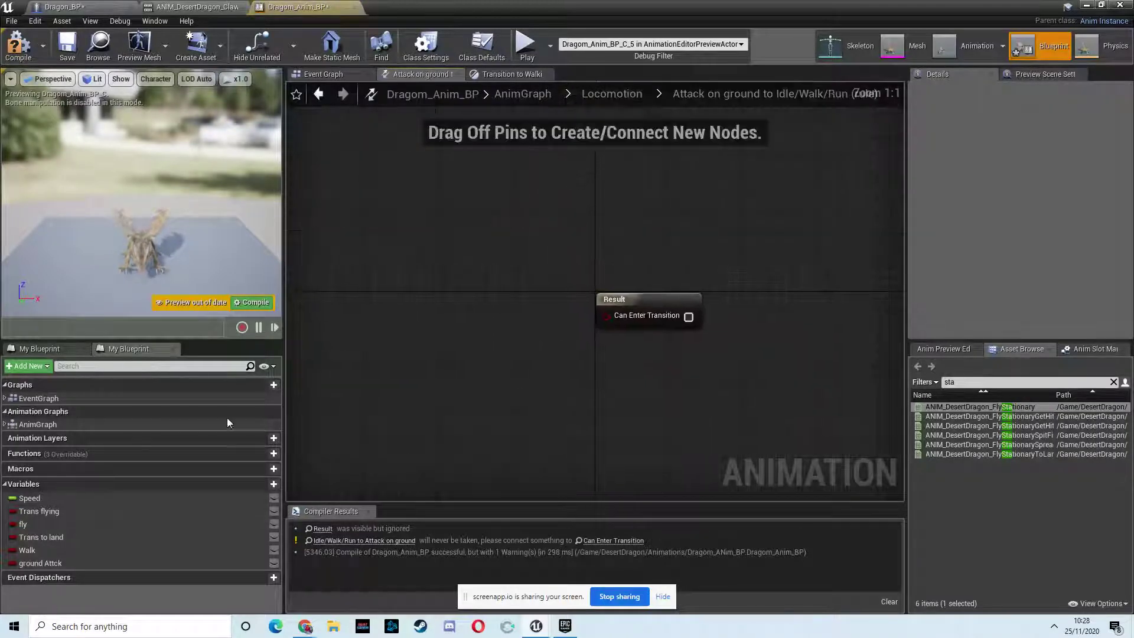
drag(39, 563, 438, 415)
drag(354, 379, 355, 380)
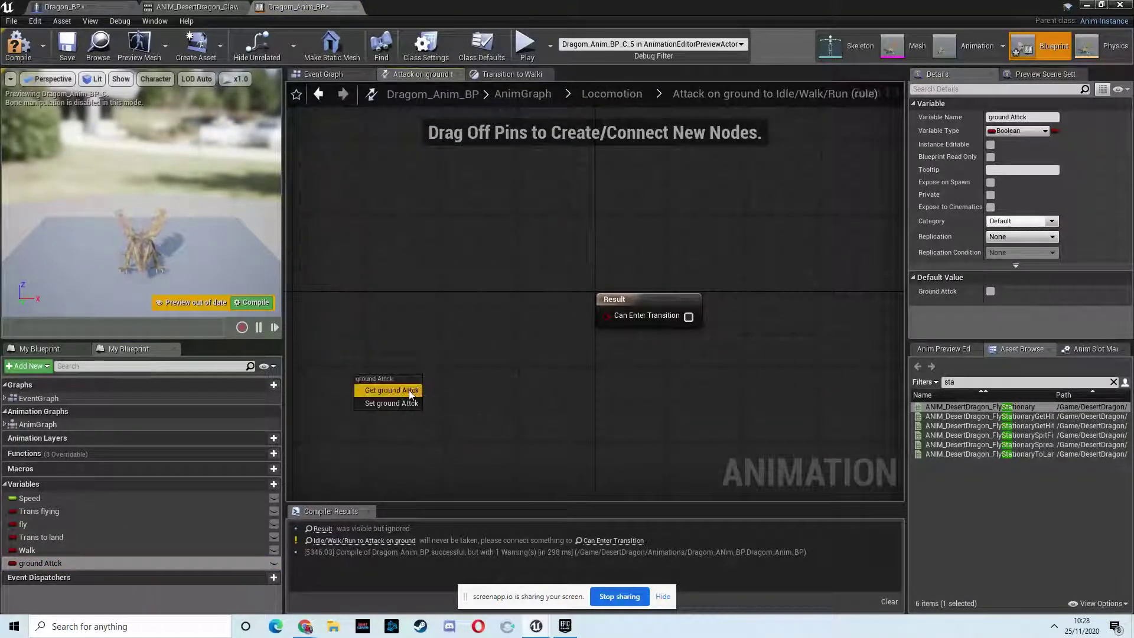
click(384, 387)
drag(427, 387, 490, 357)
text(eq)
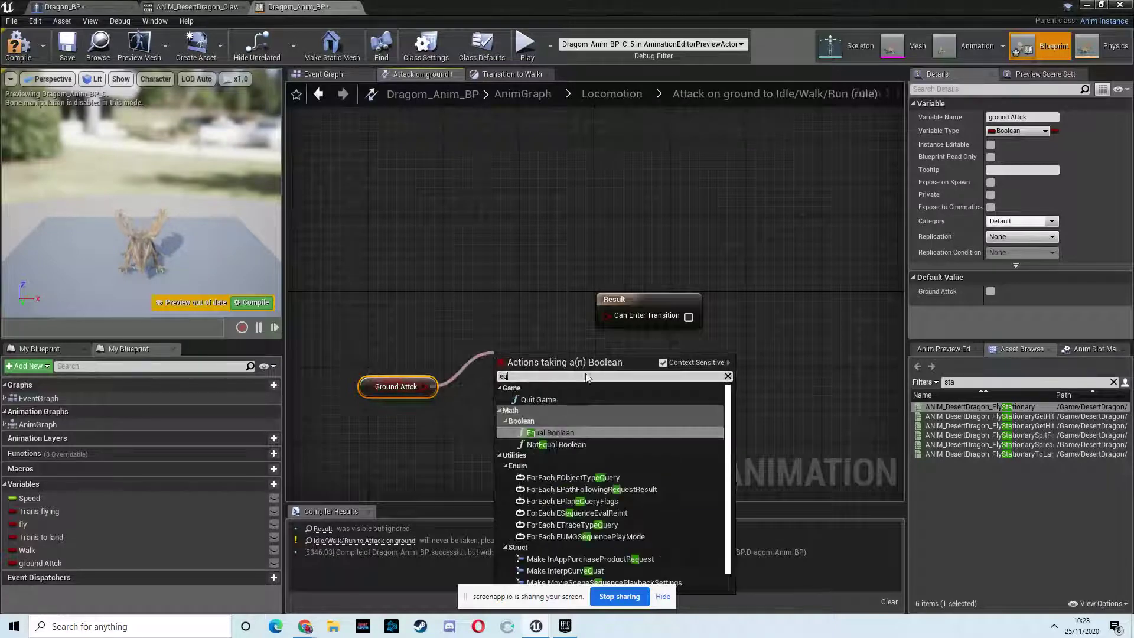
click(557, 432)
drag(552, 364, 650, 315)
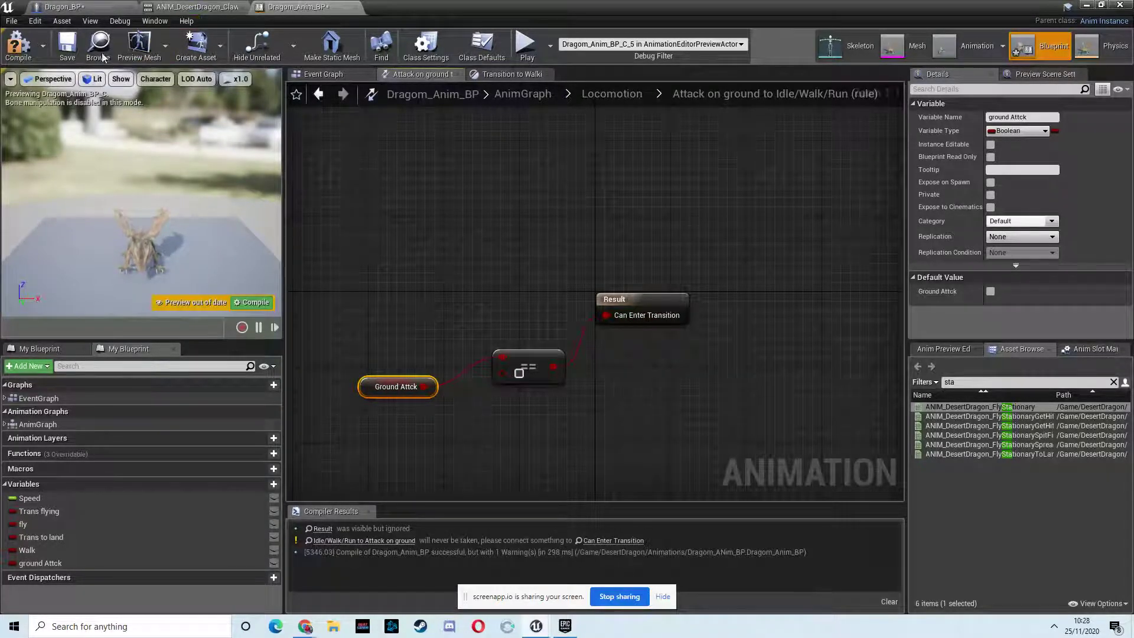
In Dragon_BP, add a Delay node after the SET Attack on Ground node
click(103, 8)
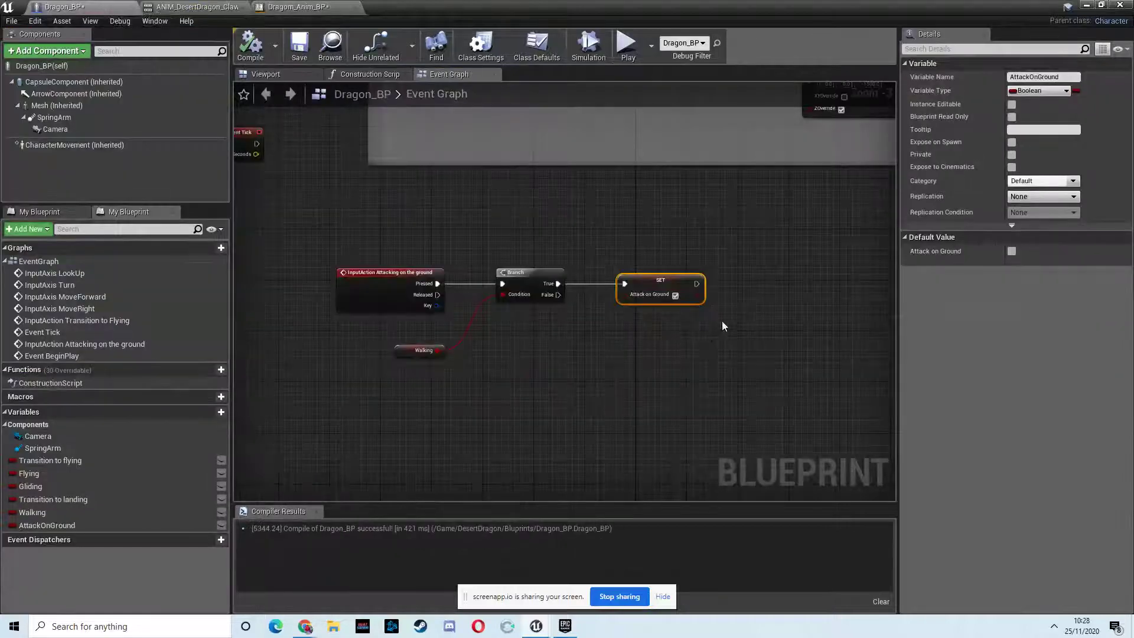
drag(713, 278, 778, 291)
text(delay)
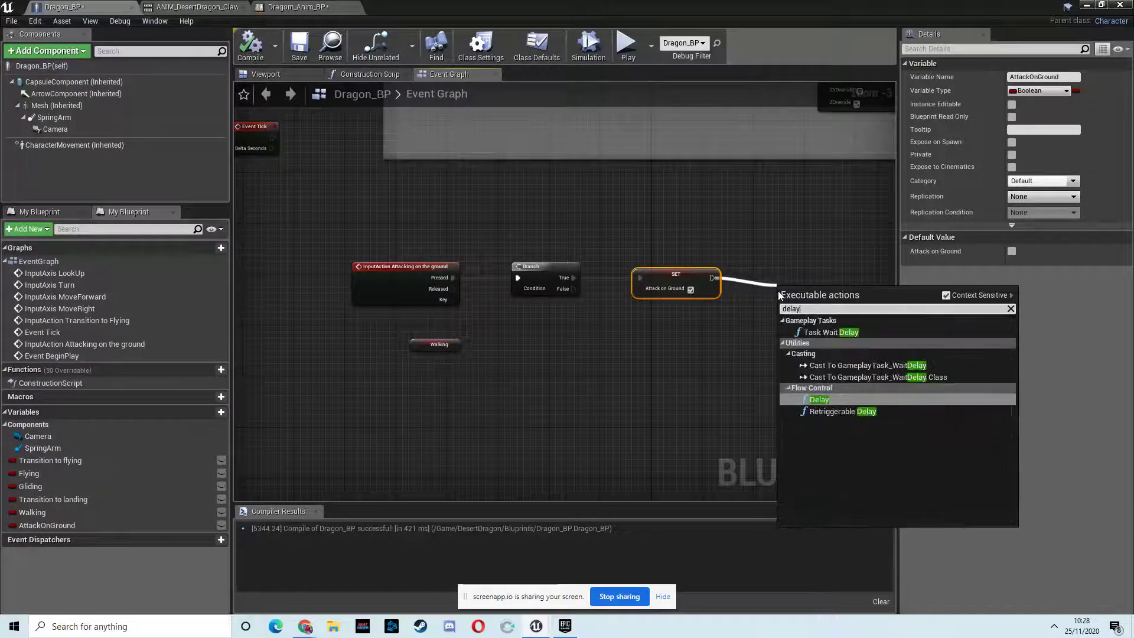
key(Return)
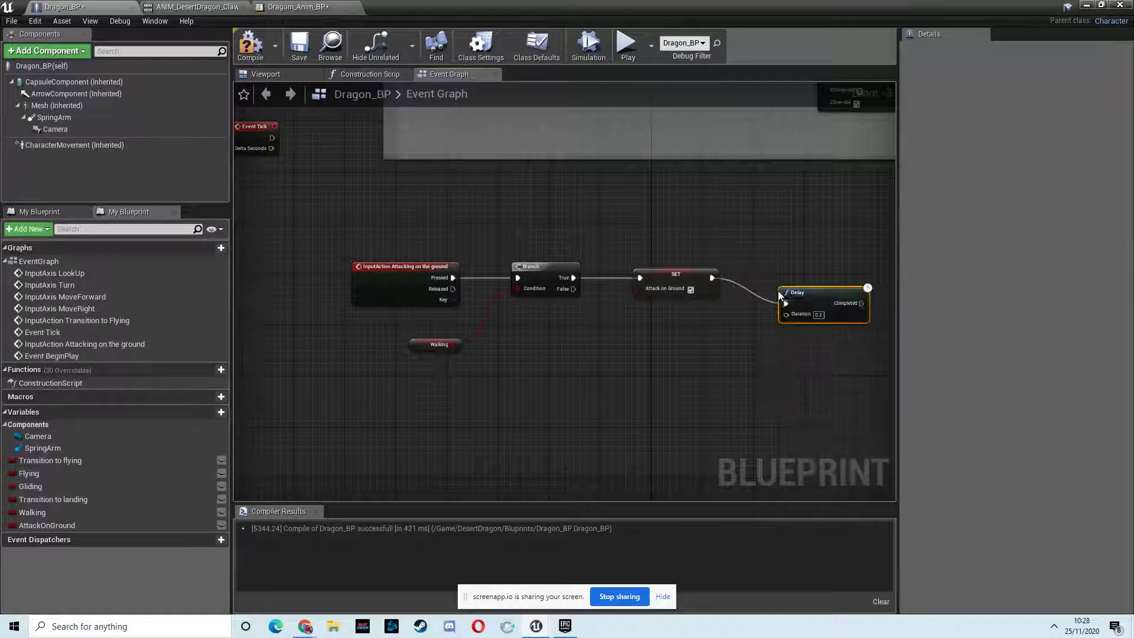
Open the ANIM_DesertDragon_ClawsAttackLeftForward_RM animation to check its length
click(1085, 5)
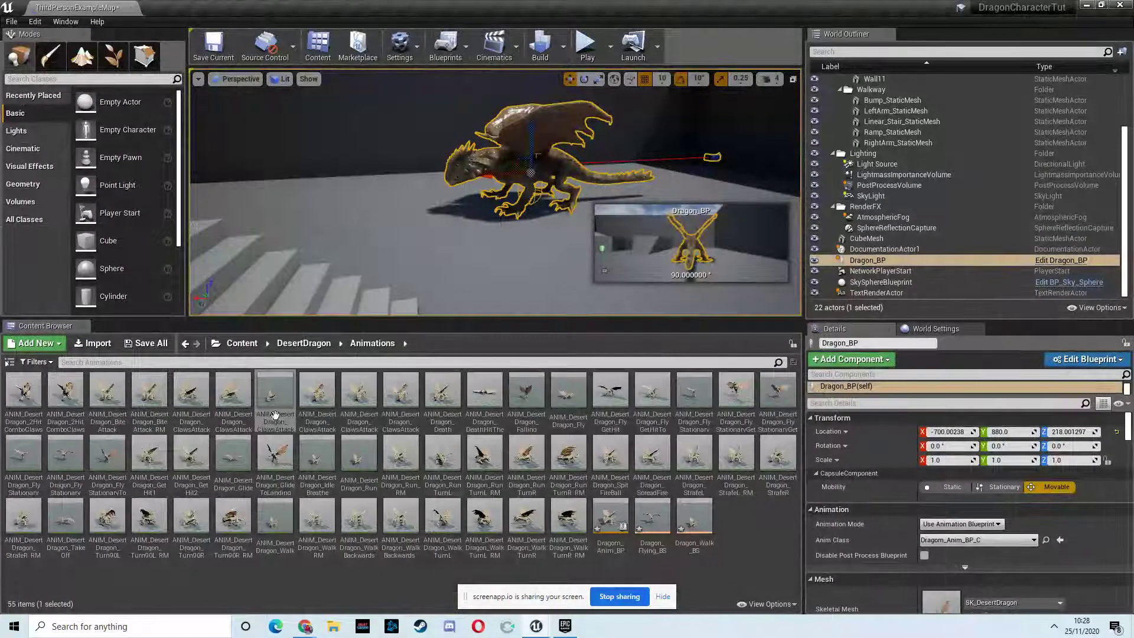
double_click(275, 392)
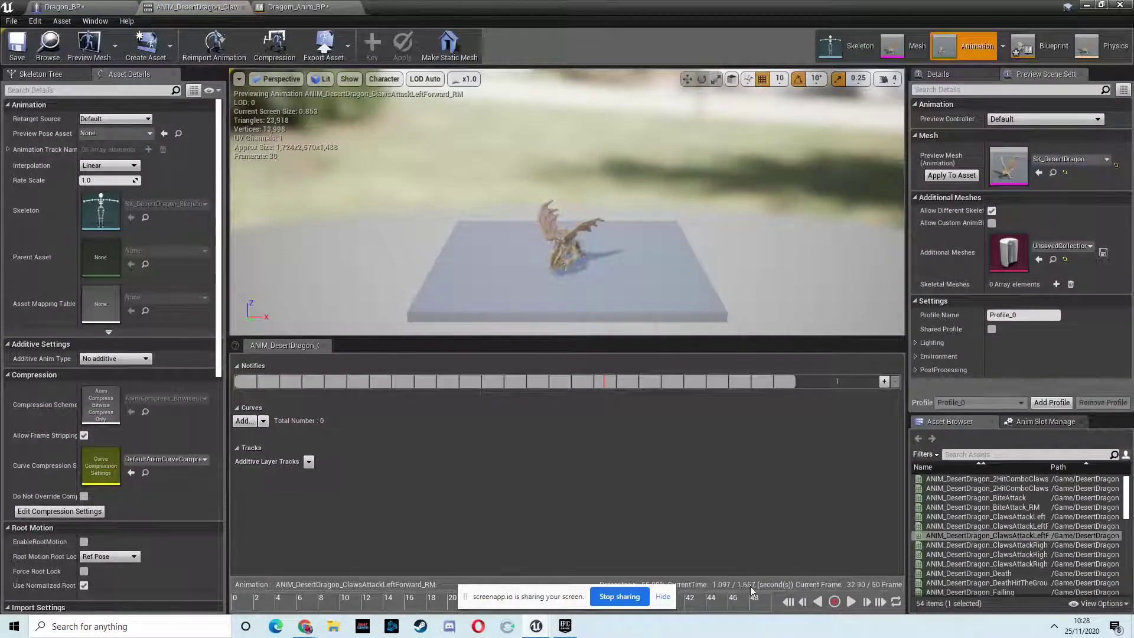
click(662, 597)
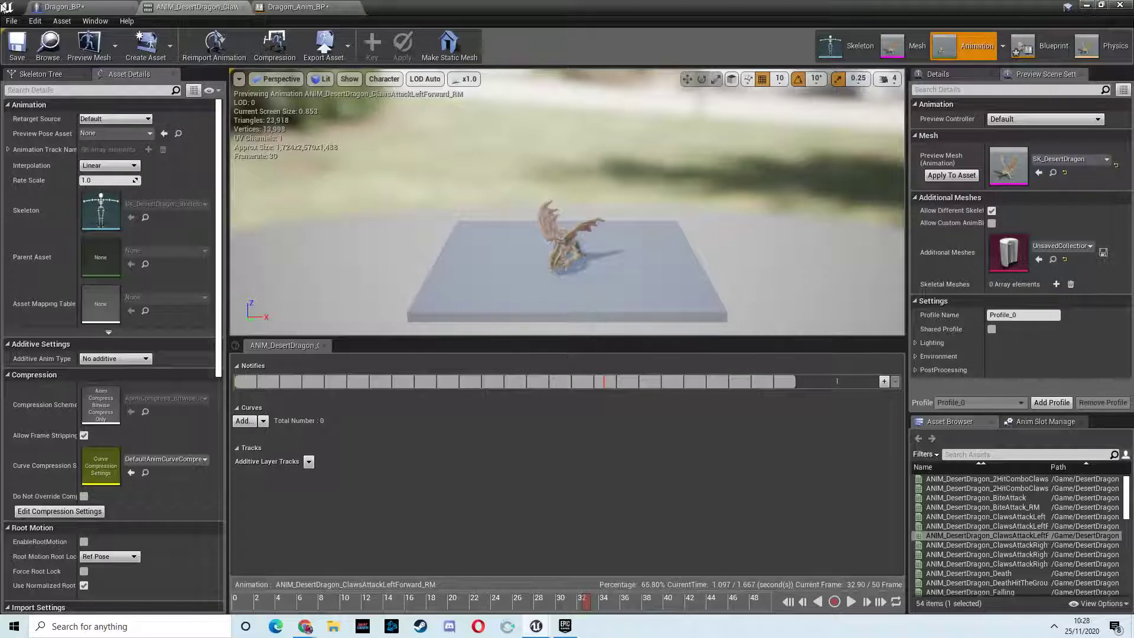
Set the duration of the Delay node in Dragon_BP's Event Graph to 1.5 seconds
click(99, 5)
click(820, 315)
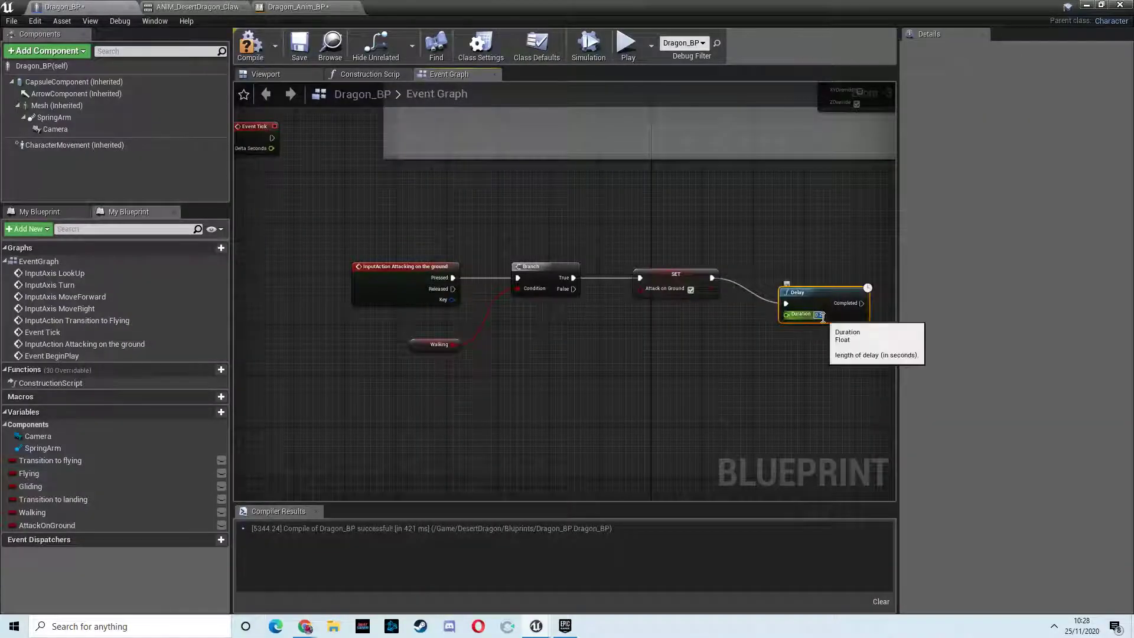
text(1.5)
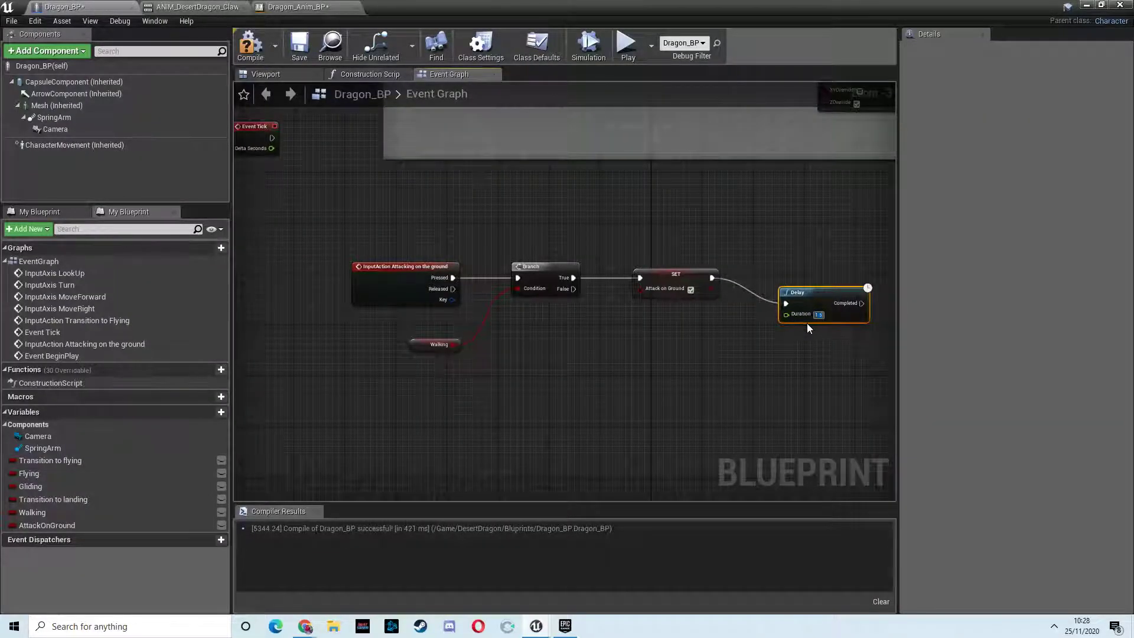
key(Return)
Duplicate the SET Attack on Ground node after the Delay, set its value to false, and connect it to the Delay's Completed output
right_drag(680, 334, 559, 335)
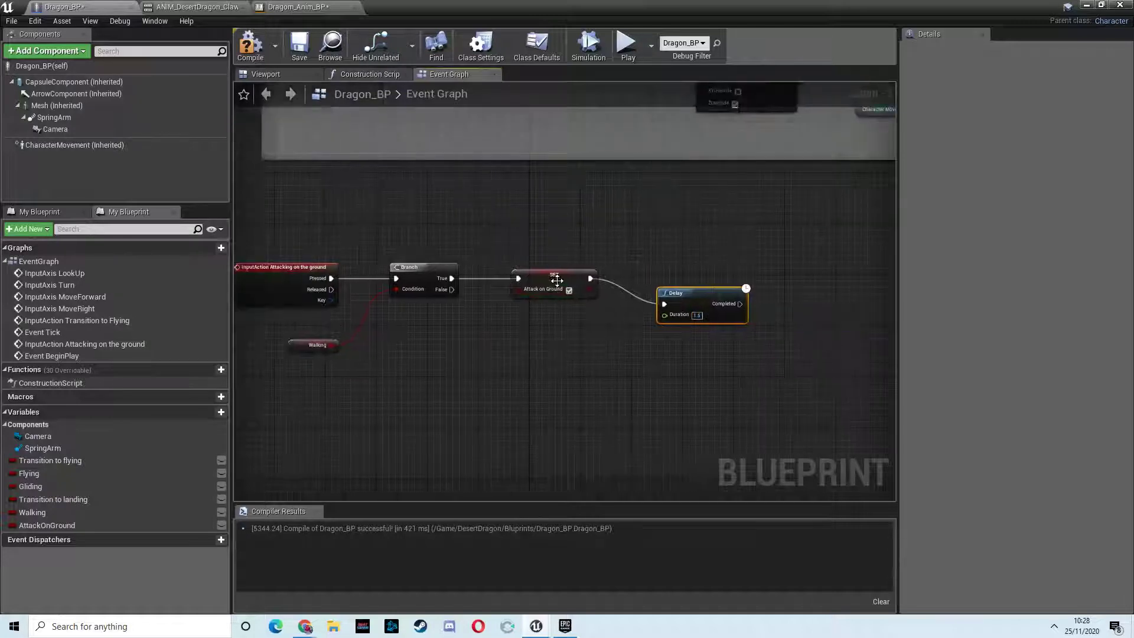
click(554, 276)
key(ctrl+c)
key(ctrl+v)
drag(638, 277, 855, 279)
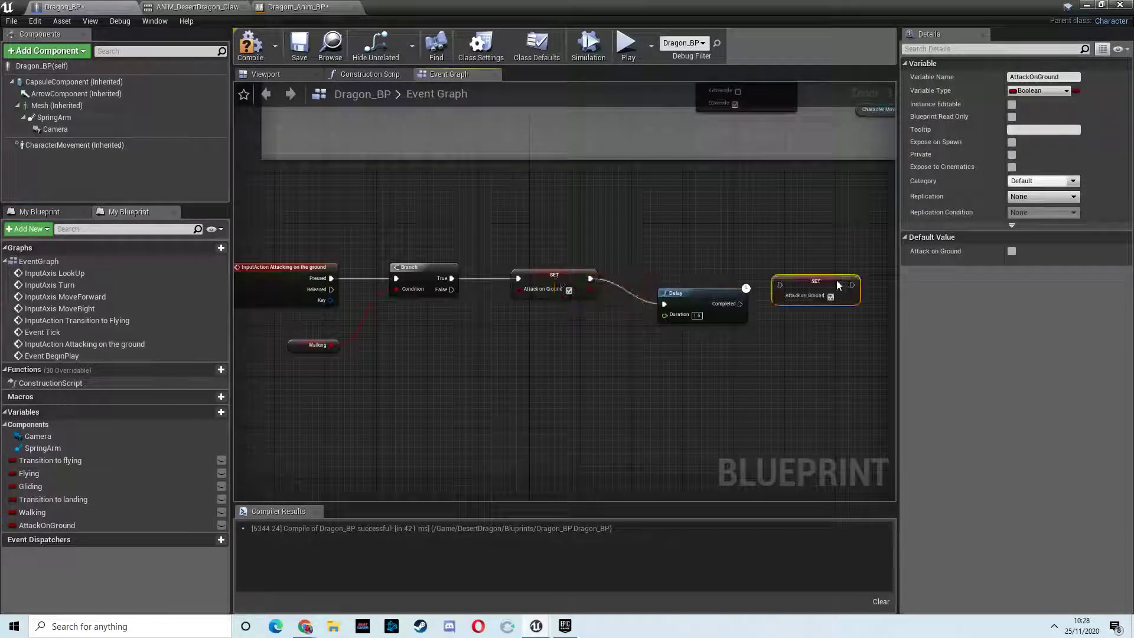
click(830, 297)
mouse_move(739, 304)
mouse_down()
mouse_move(780, 285)
mouse_move(725, 287)
mouse_up()
Open the Attack on ground state in Dragom_Anim_BP's Locomotion state machine and clear the asset search filter
click(291, 9)
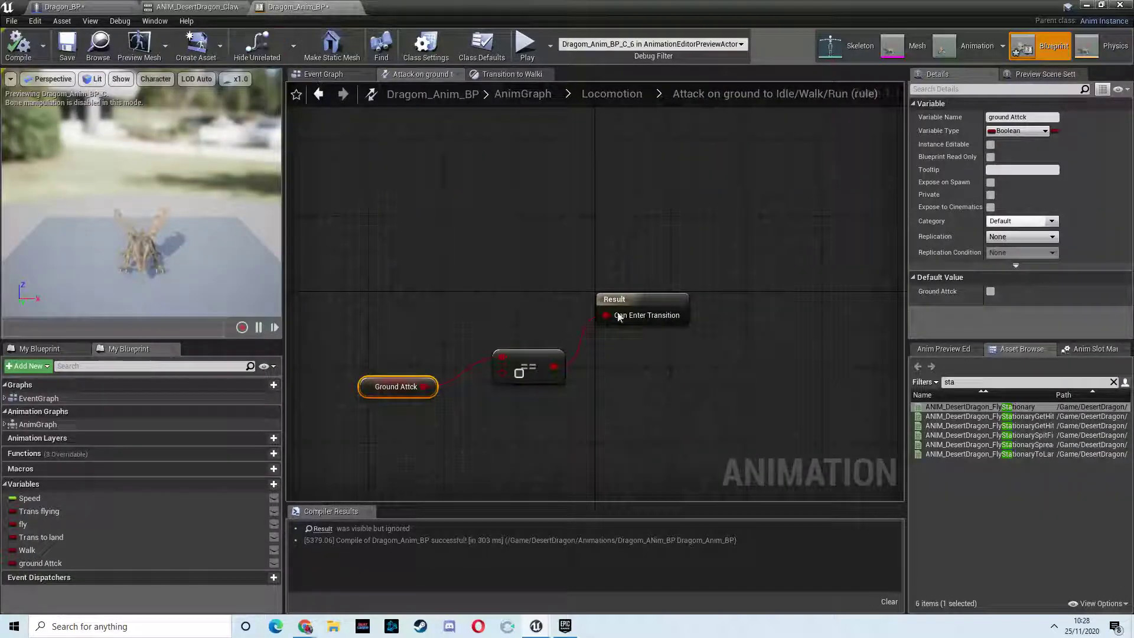
click(612, 93)
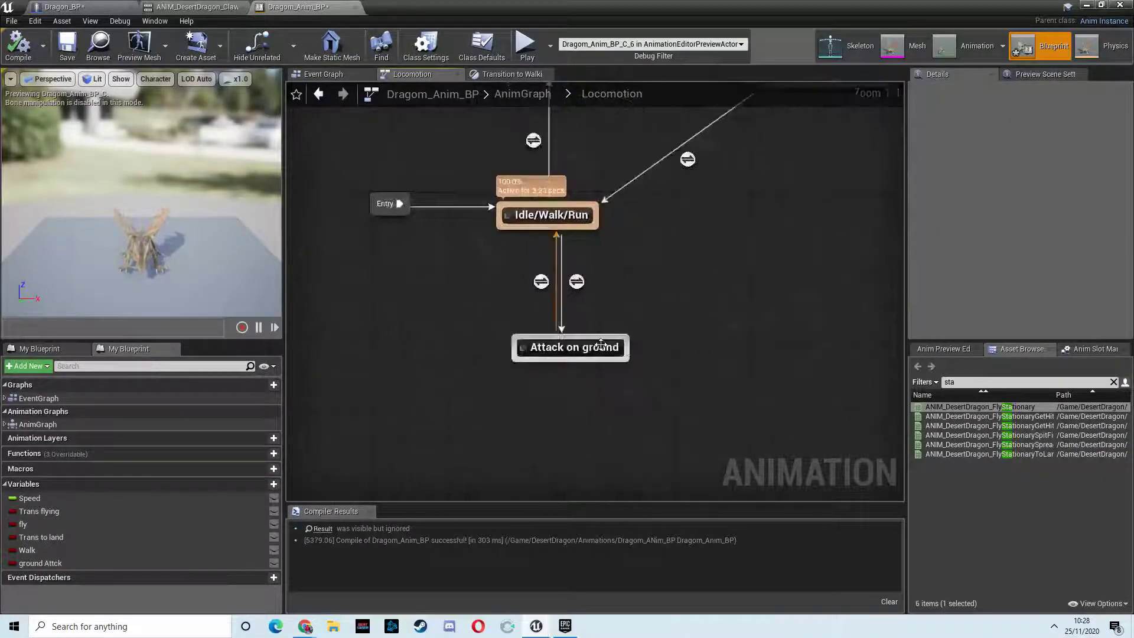
double_click(576, 347)
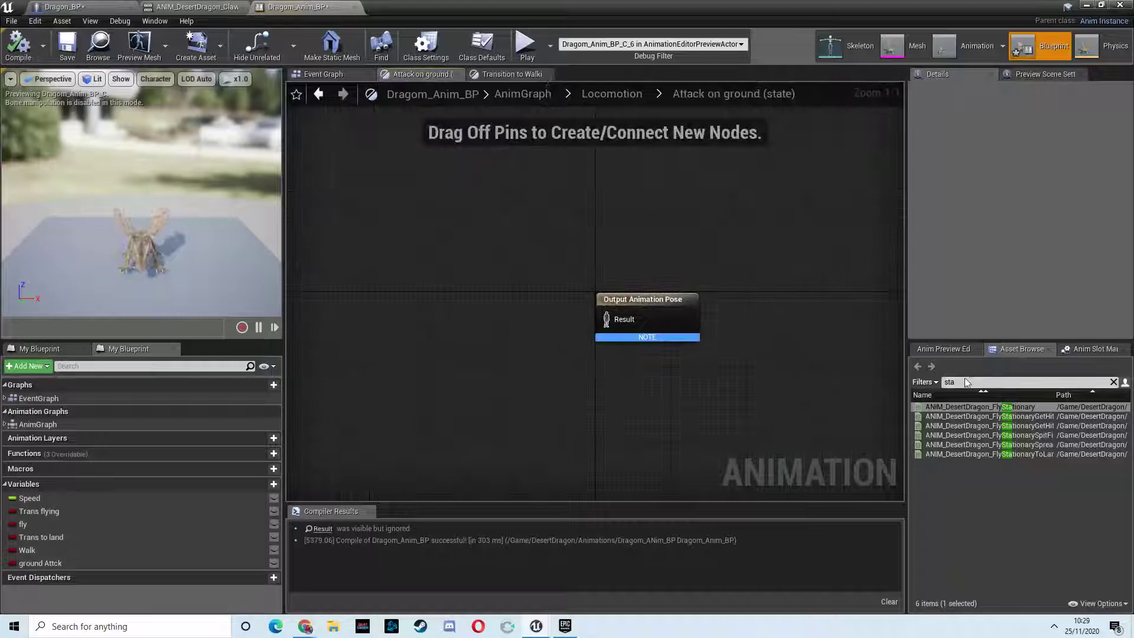
key(BackSpace)
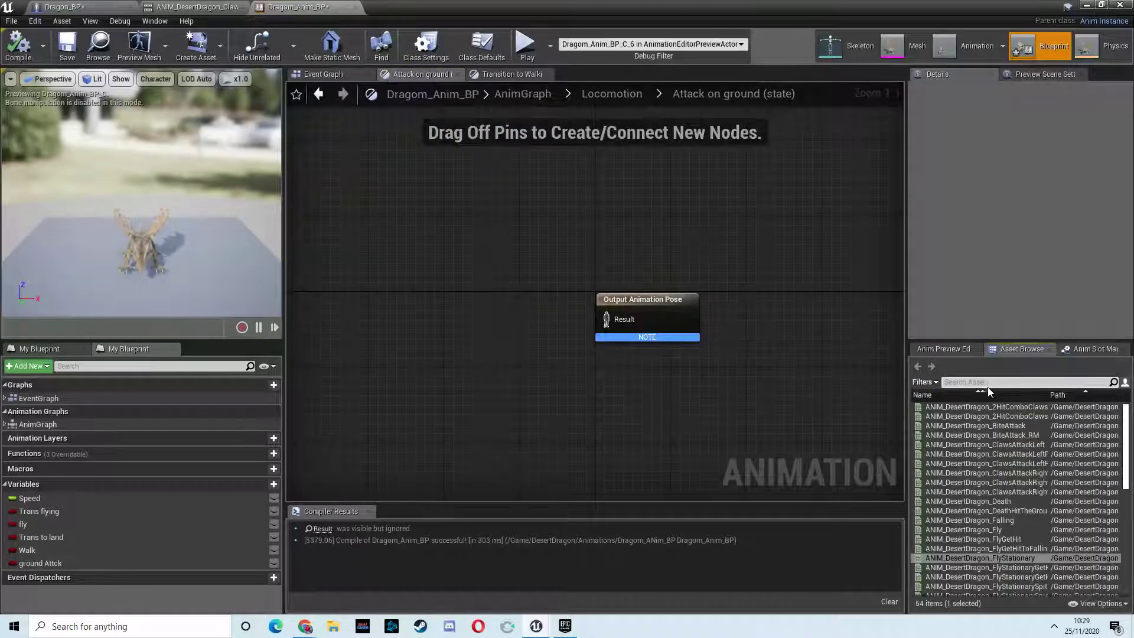
Add the ANIM_DesertDragon_ClawsAttackLeftForward_RM animation from the Animations folder to the Attack on ground state graph
click(1088, 5)
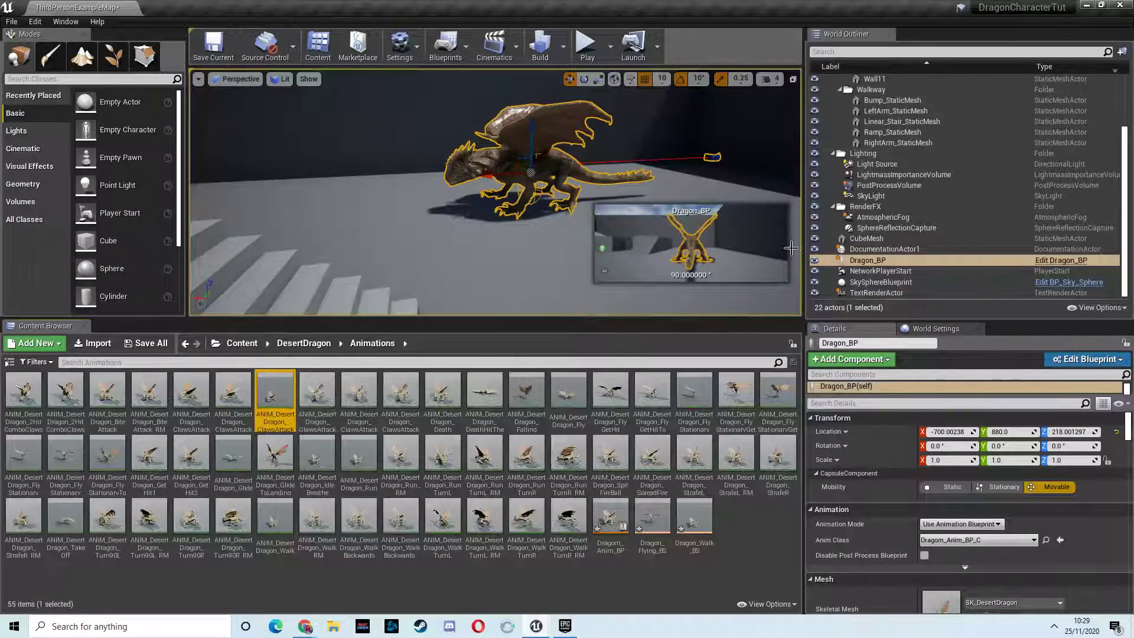
mouse_move(536, 625)
click(568, 589)
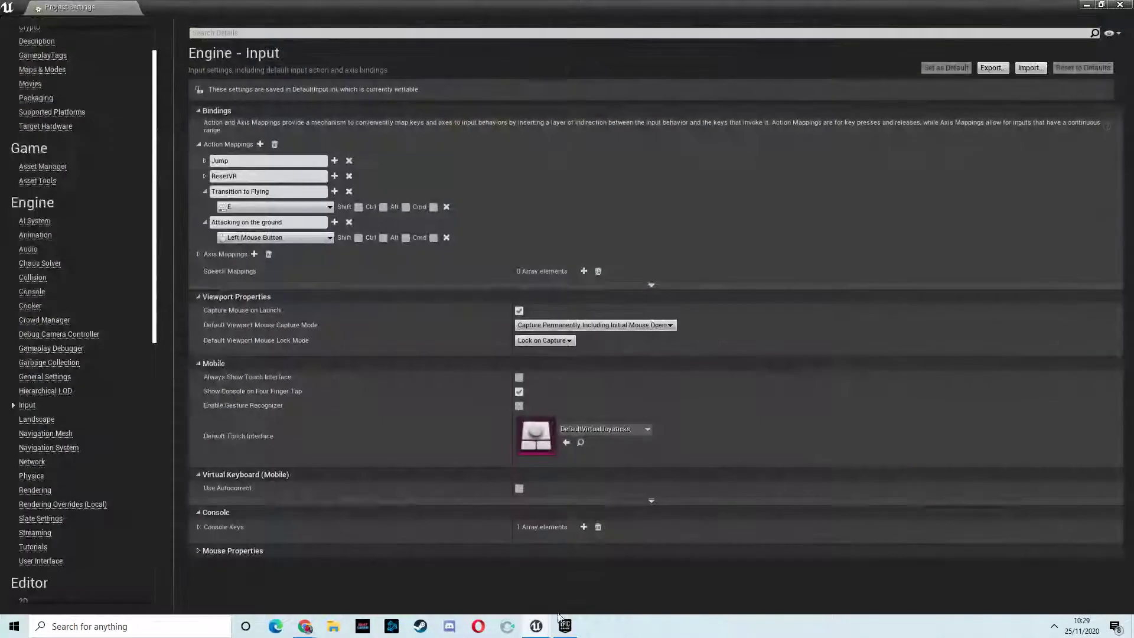
click(1086, 5)
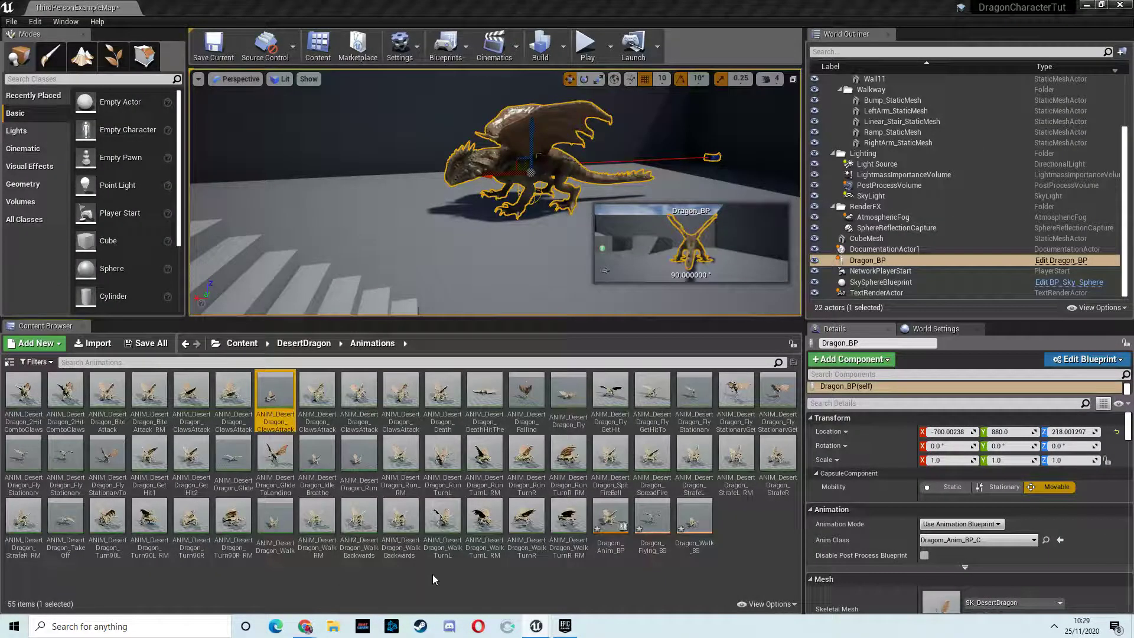
mouse_move(537, 627)
click(640, 571)
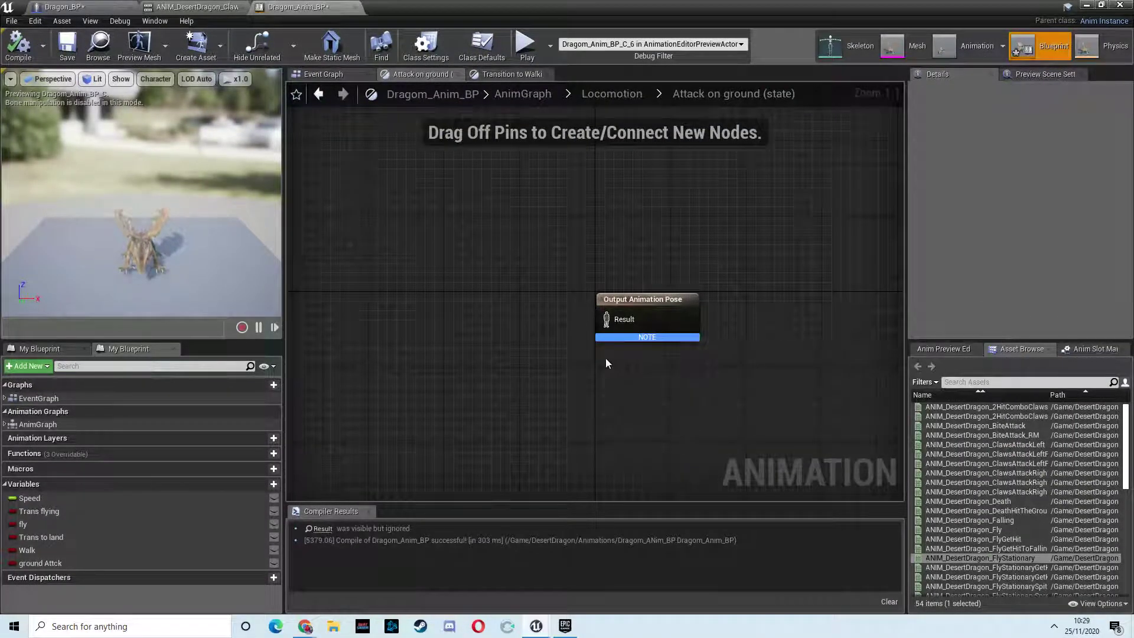
double_click(749, 8)
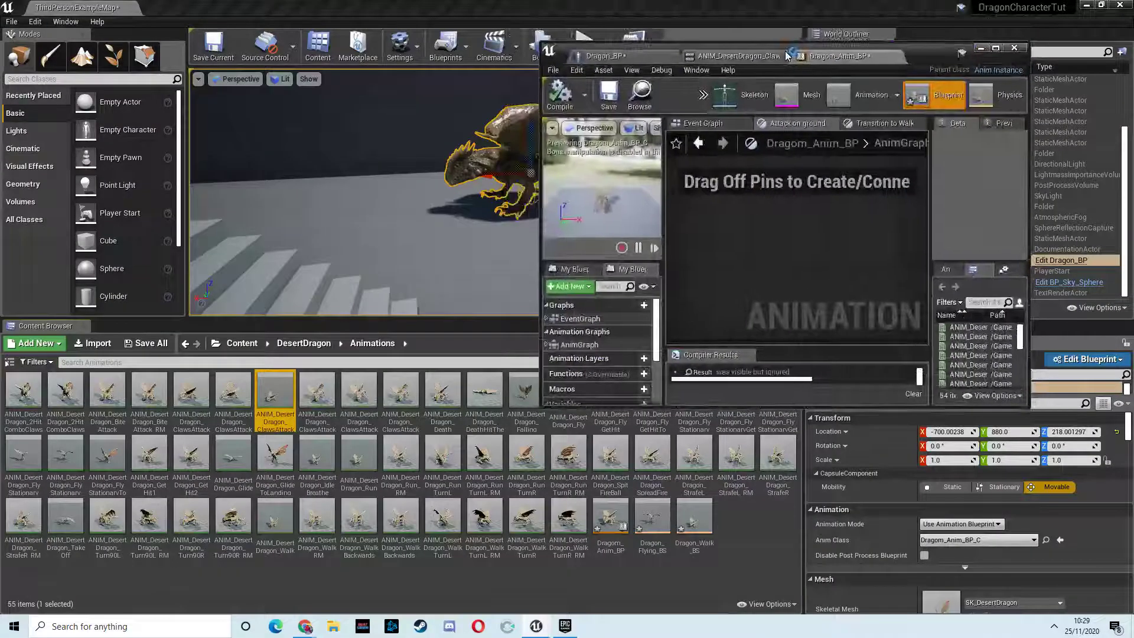
drag(275, 393, 791, 279)
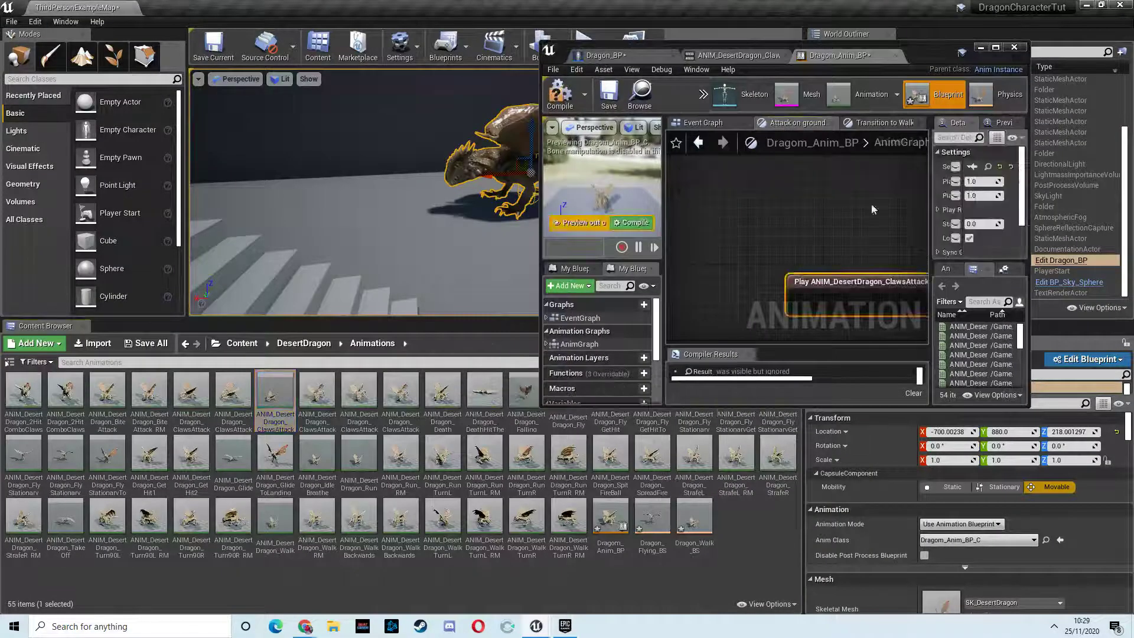
click(995, 47)
Connect the ClawsAttackLeftForward_RM play node to Output Animation Pose and compile the animation blueprint
drag(531, 257, 380, 305)
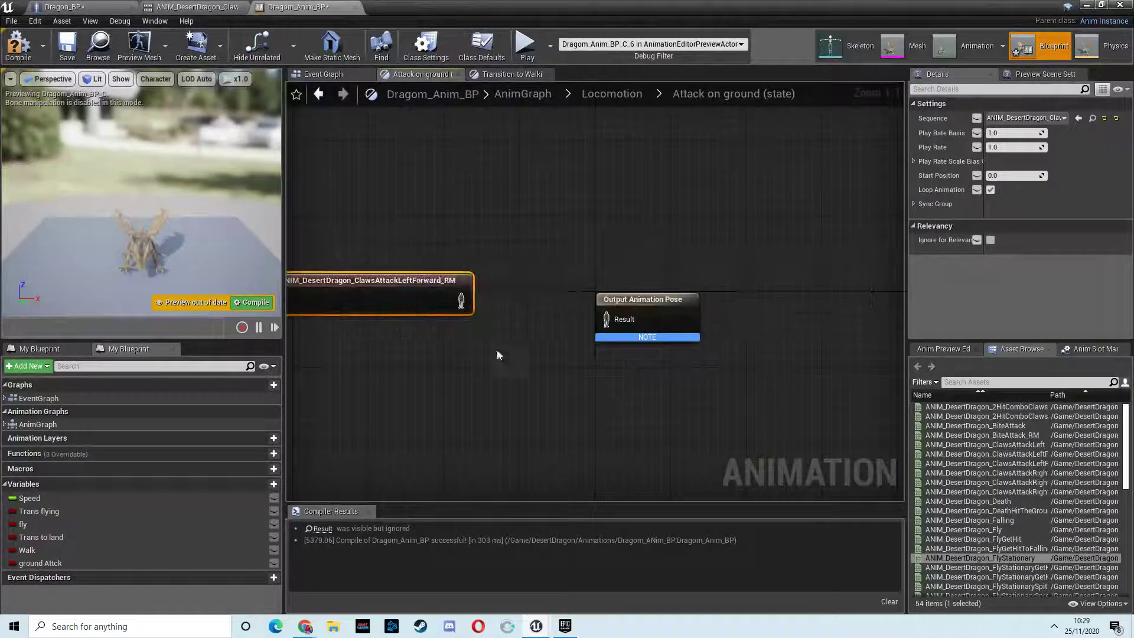
drag(461, 301, 629, 330)
drag(419, 303, 446, 310)
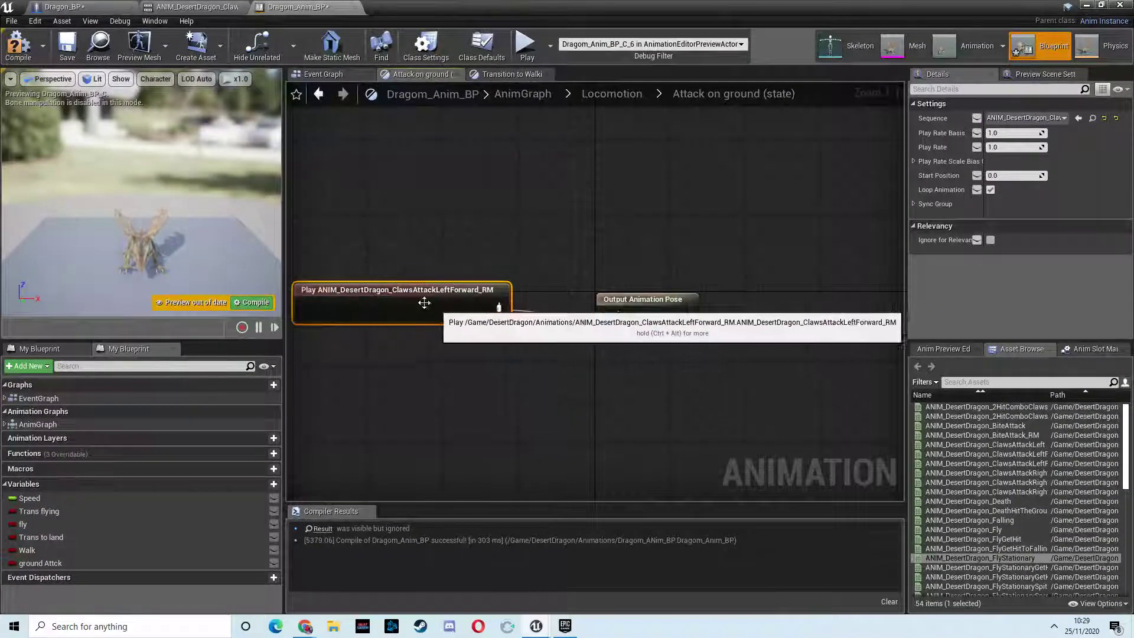
click(9, 53)
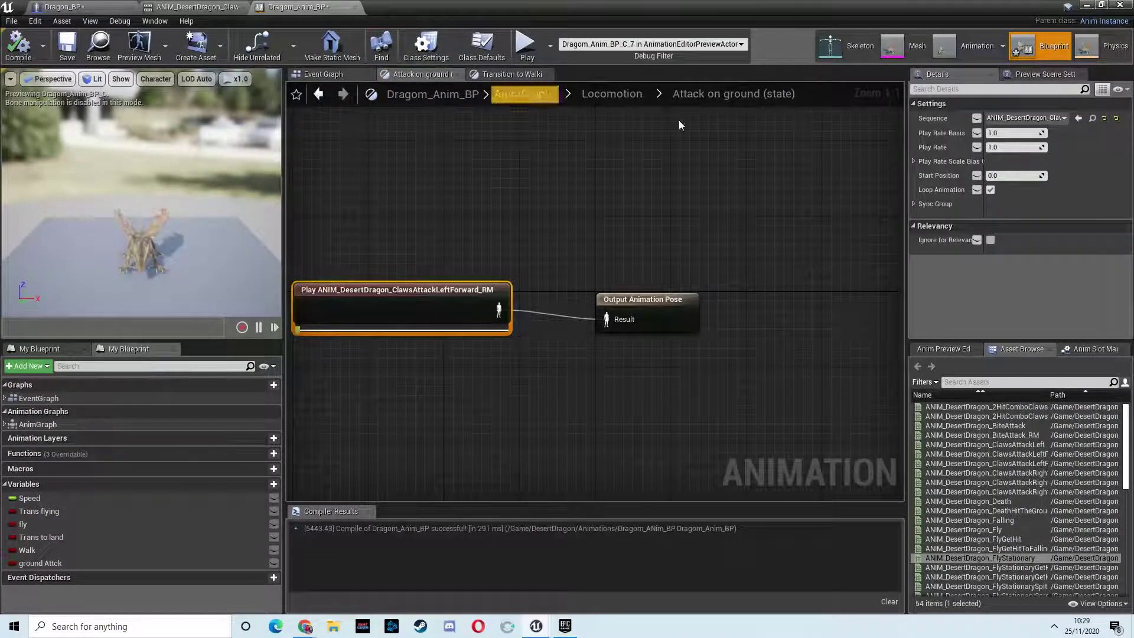
Play the level and test the dragon's ground claw attack while moving it around
click(1084, 5)
click(586, 47)
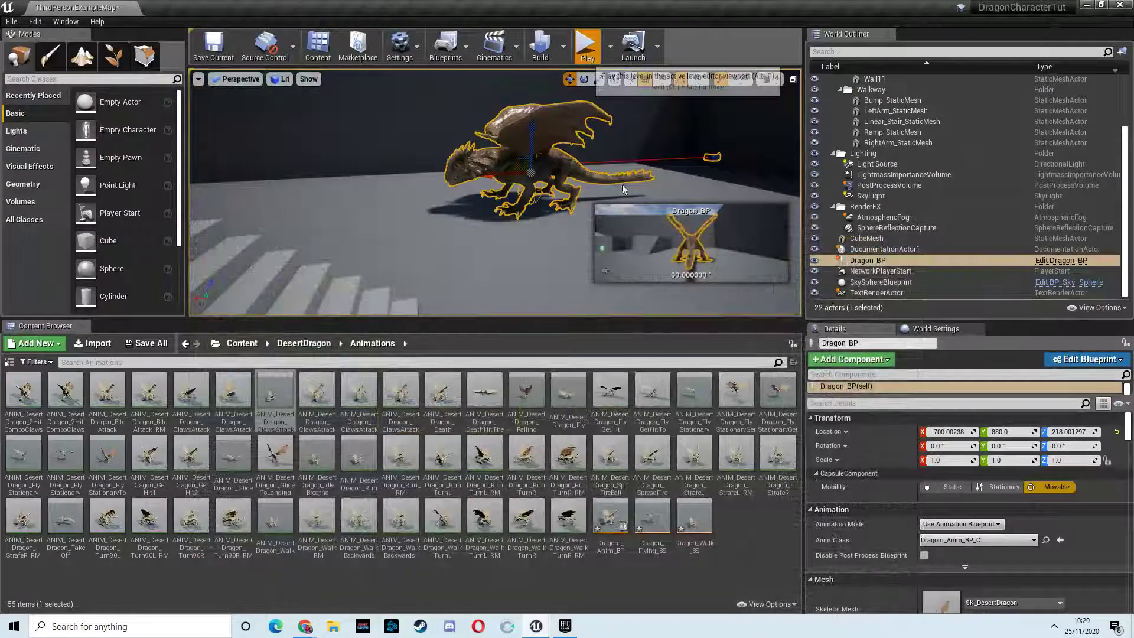
click(606, 188)
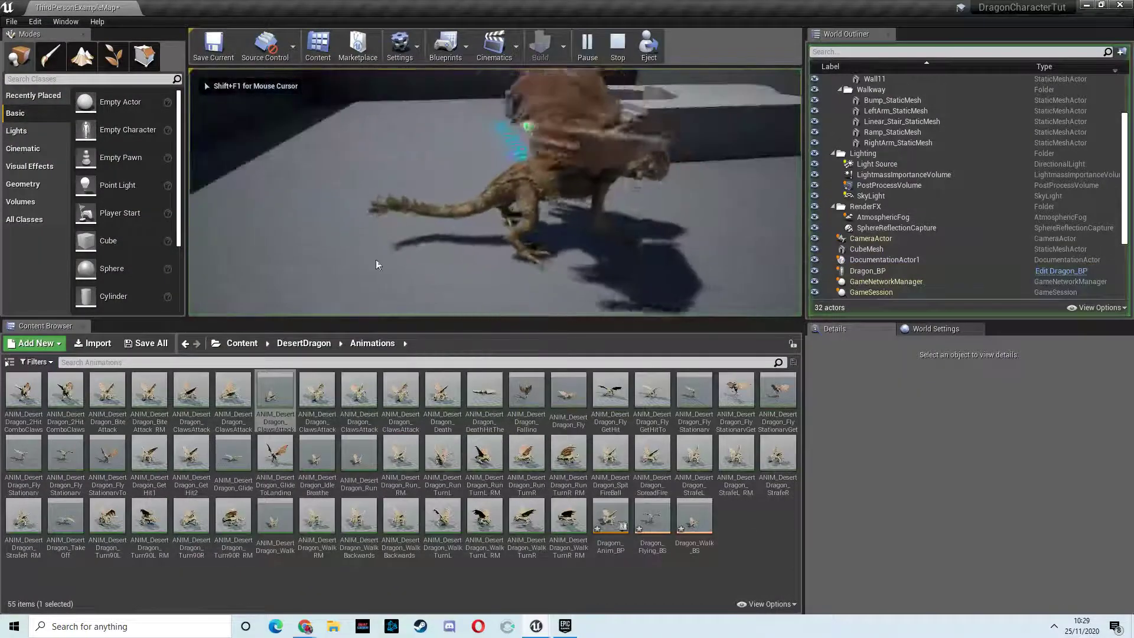
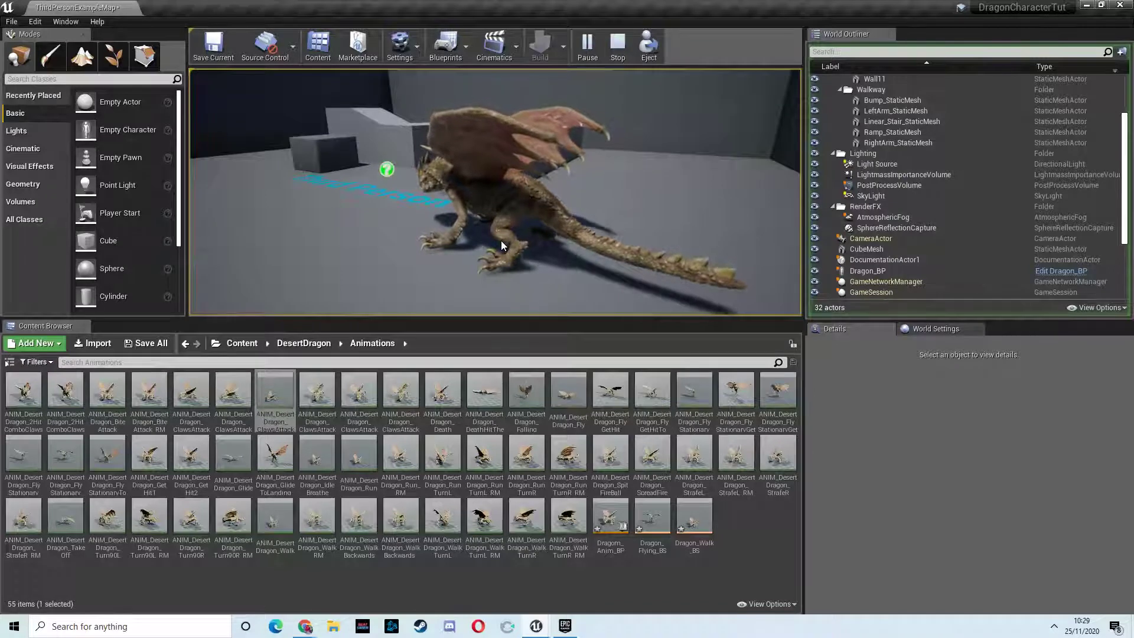
click(496, 249)
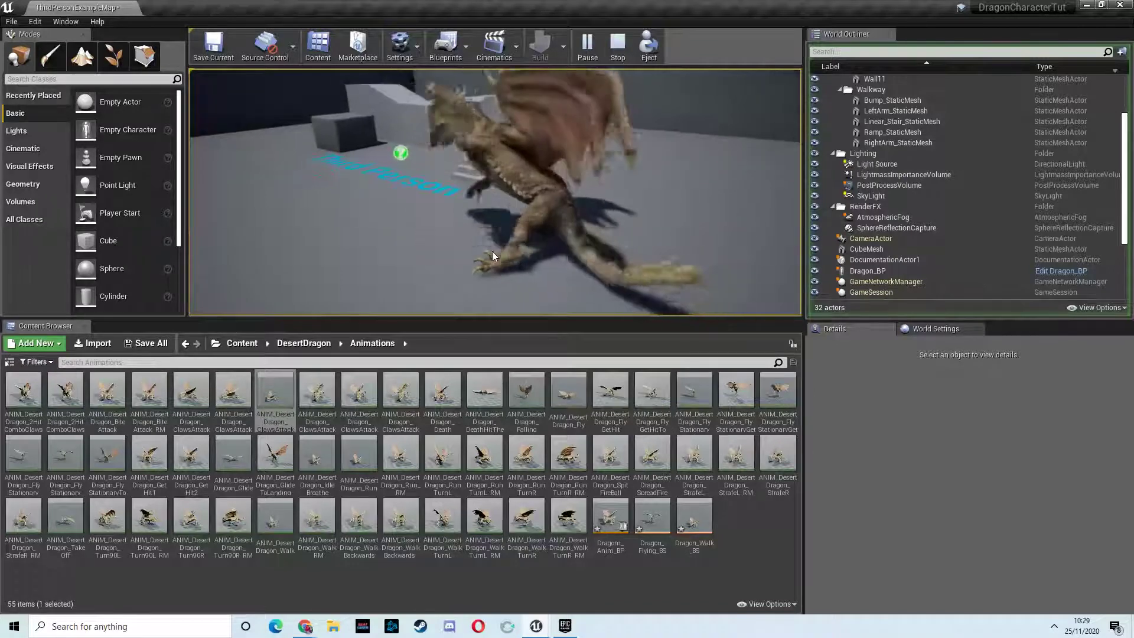
key(a)
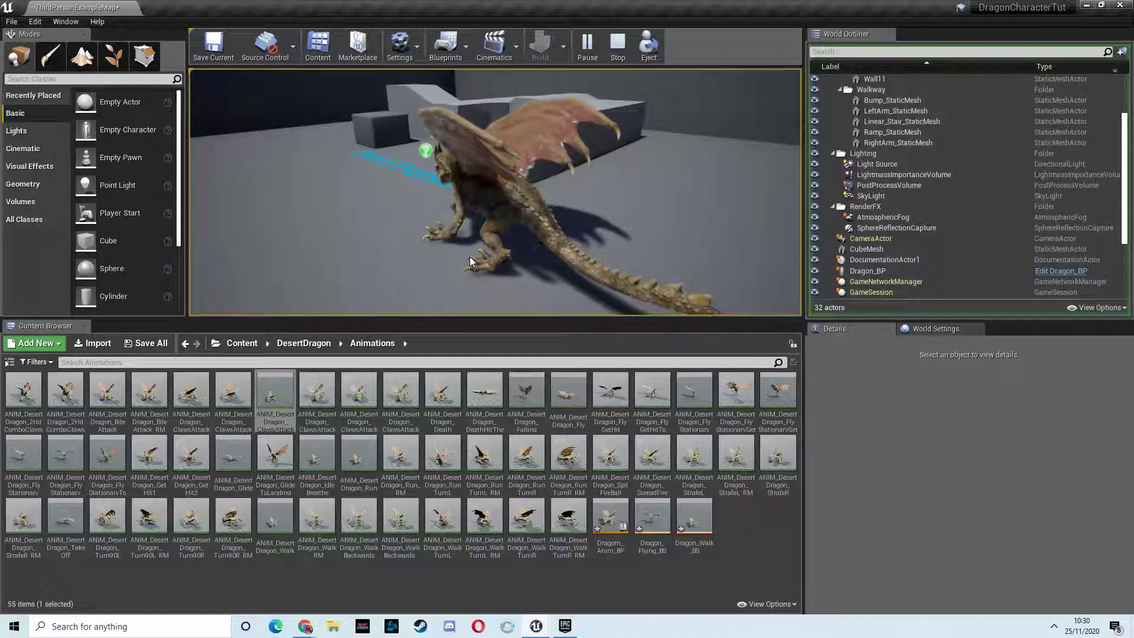
Open the ANIM_DesertDragon_ClawsAttackLeftForward animation and preview its playback
double_click(242, 395)
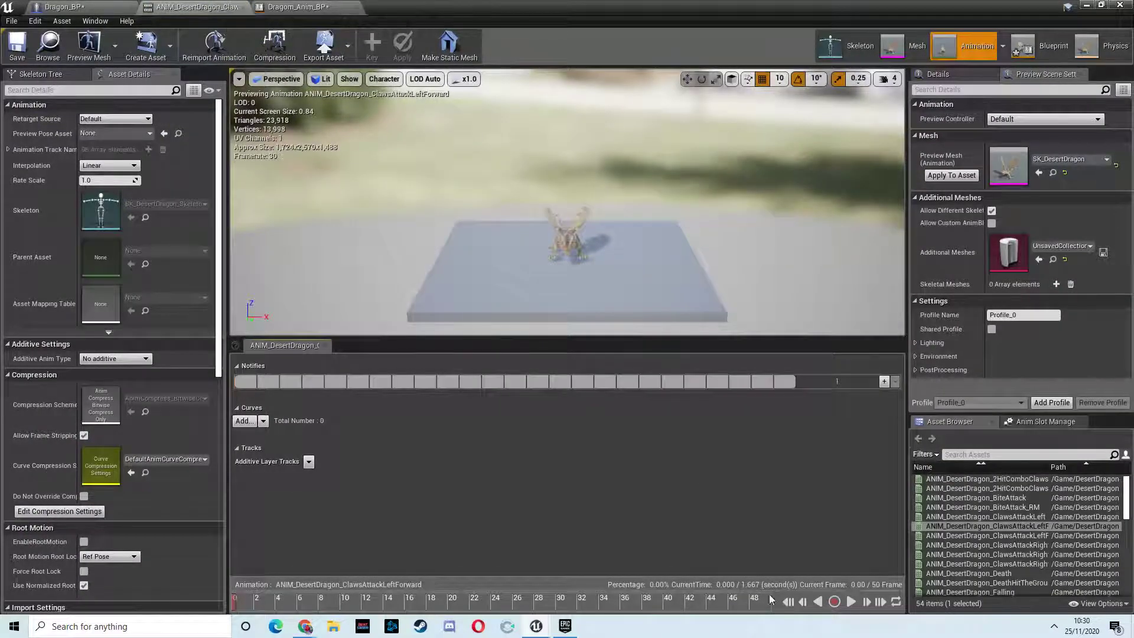
click(850, 601)
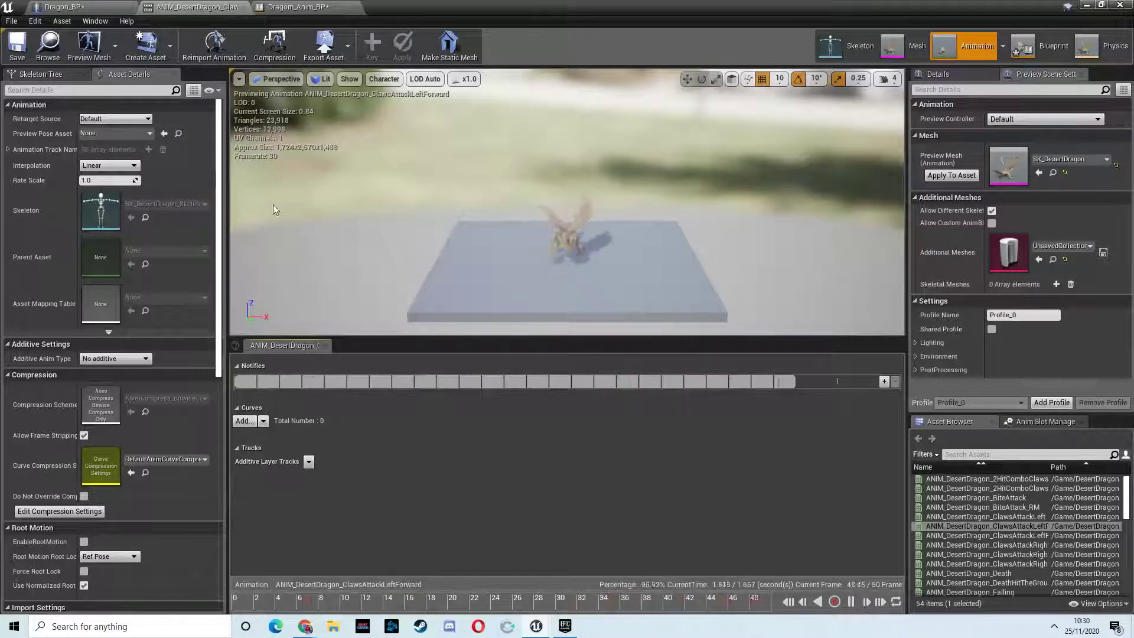
click(1085, 5)
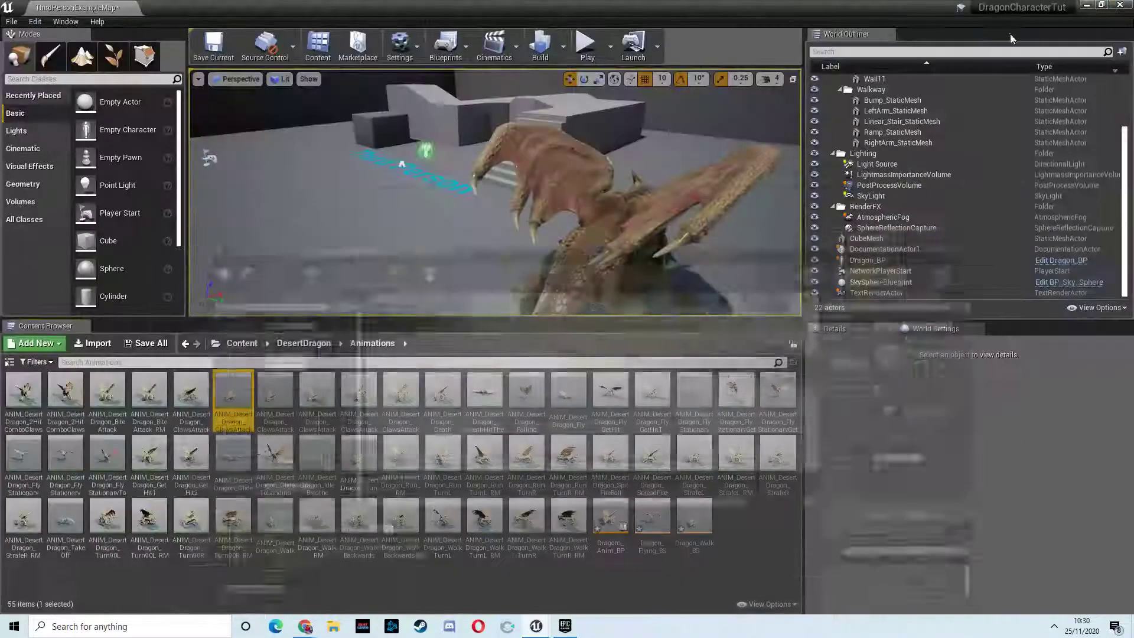
Feed the Attack on ground state's Output Animation Pose from a new ANIM_DesertDragon_ClawsAttackLeftForward play node instead, and compile
mouse_move(541, 629)
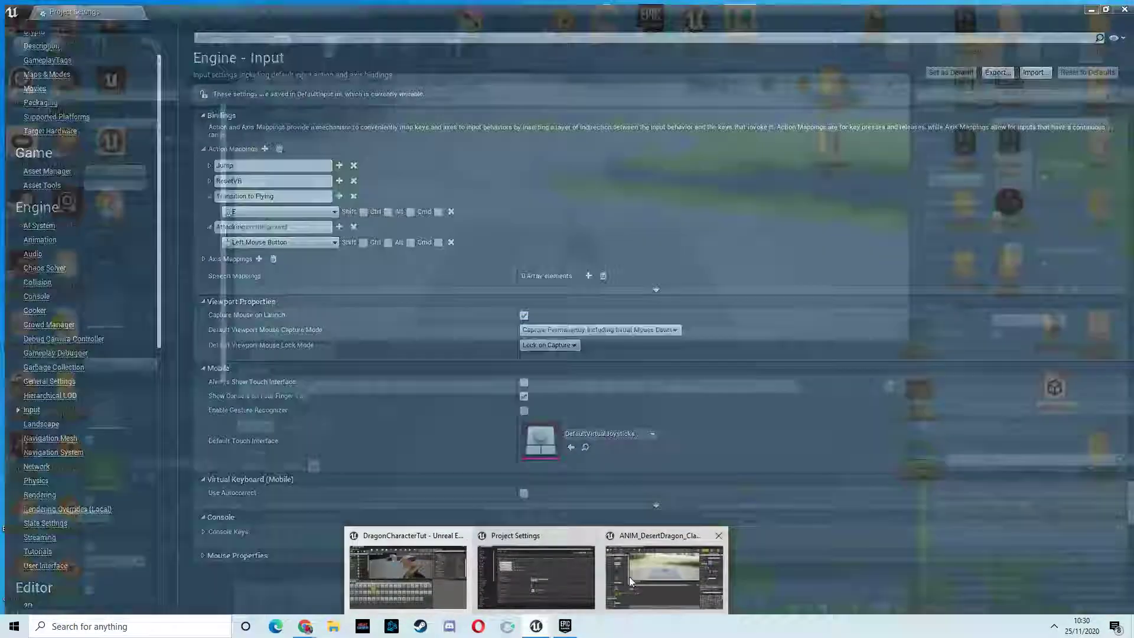
click(629, 579)
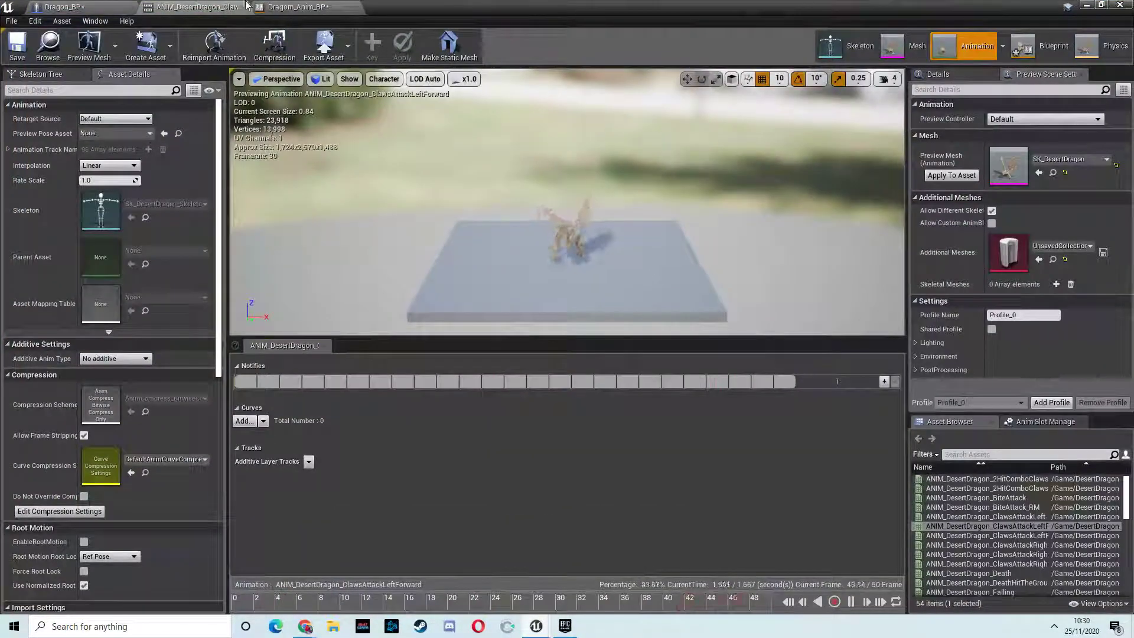
click(106, 10)
double_click(462, 7)
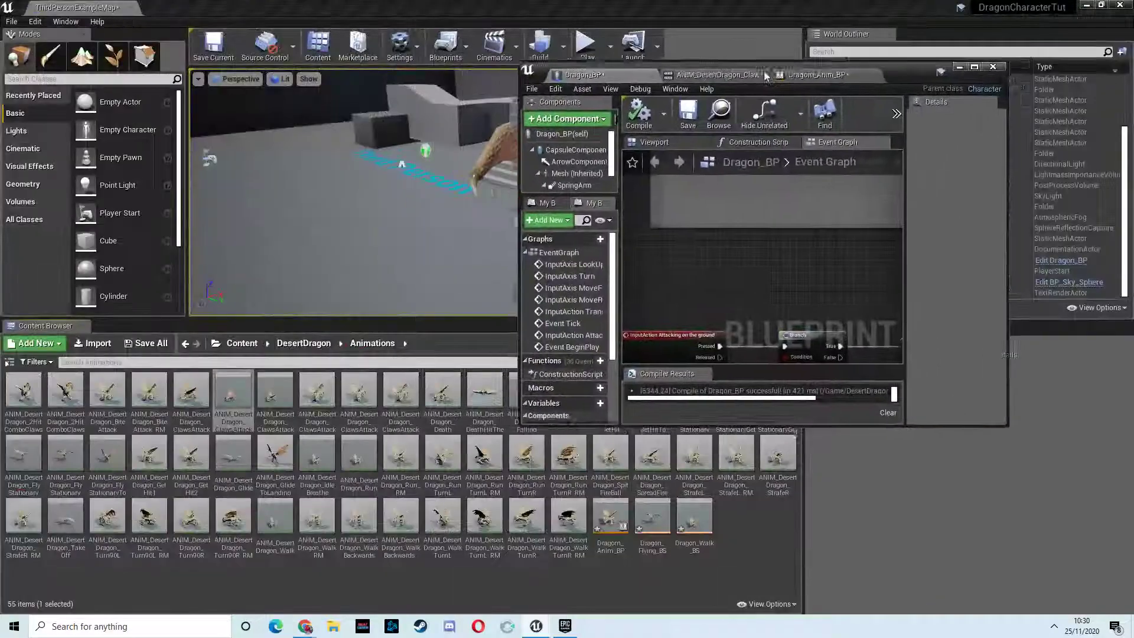
drag(234, 390, 835, 266)
click(838, 72)
click(997, 65)
drag(636, 237, 605, 328)
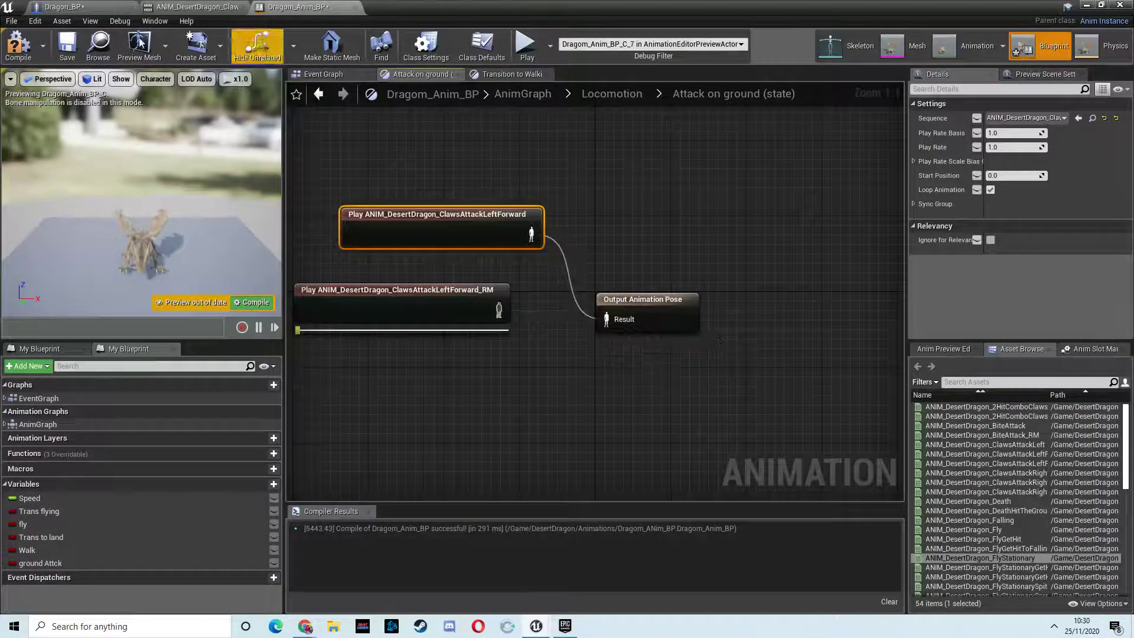
click(18, 45)
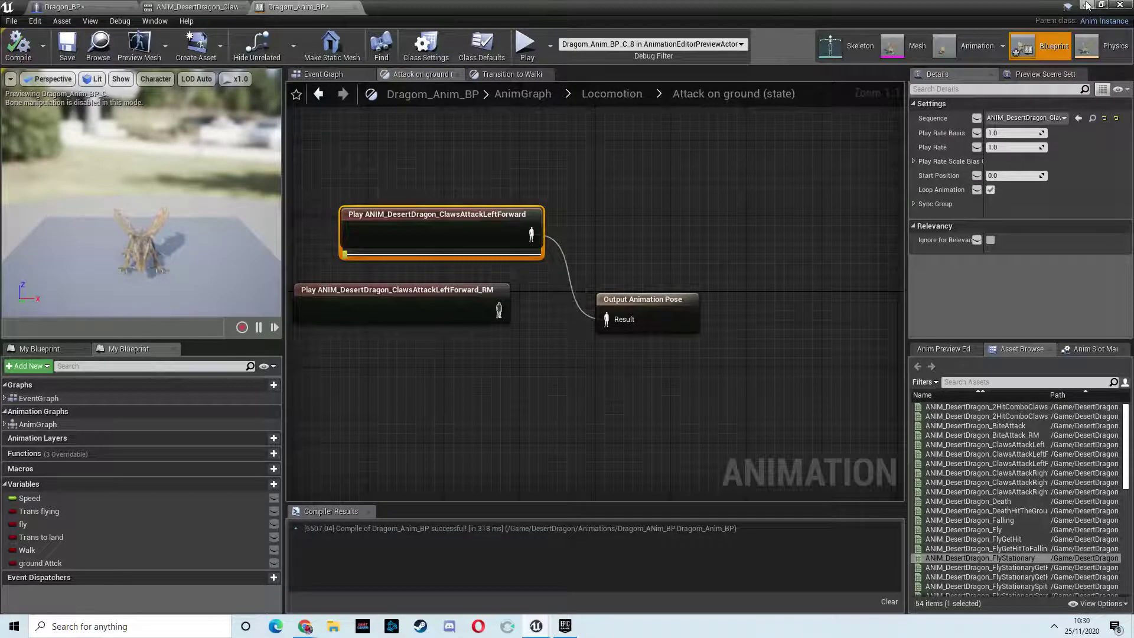
Play the level and test the dragon's claw attack while walking it around, and end the play session
click(1086, 5)
click(587, 45)
key(w)
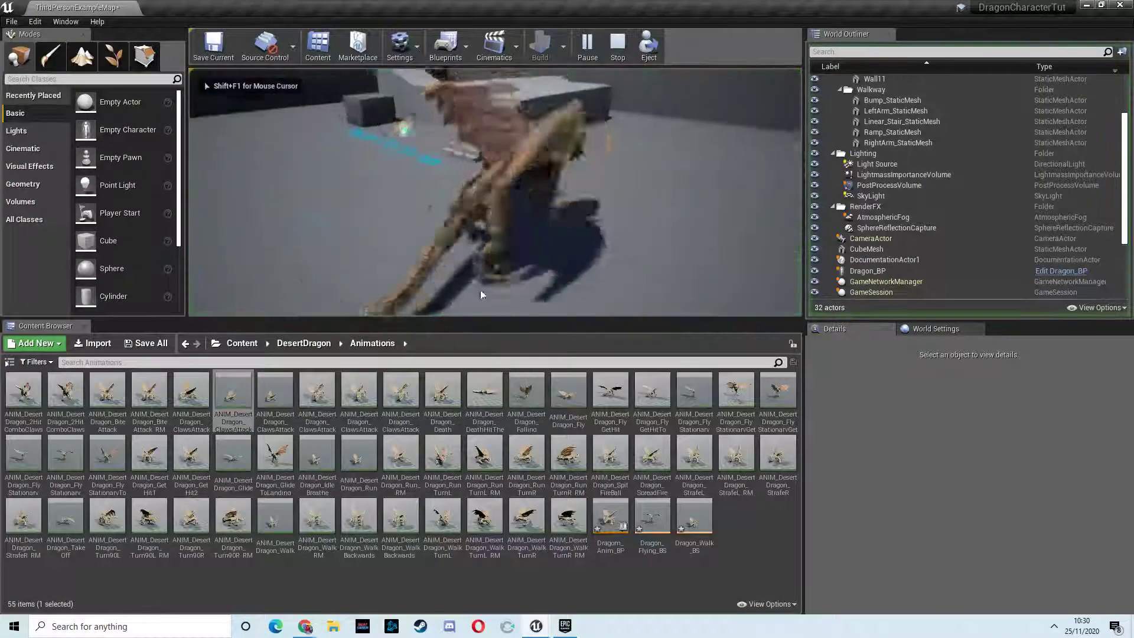
key(shift+F1)
key(w)
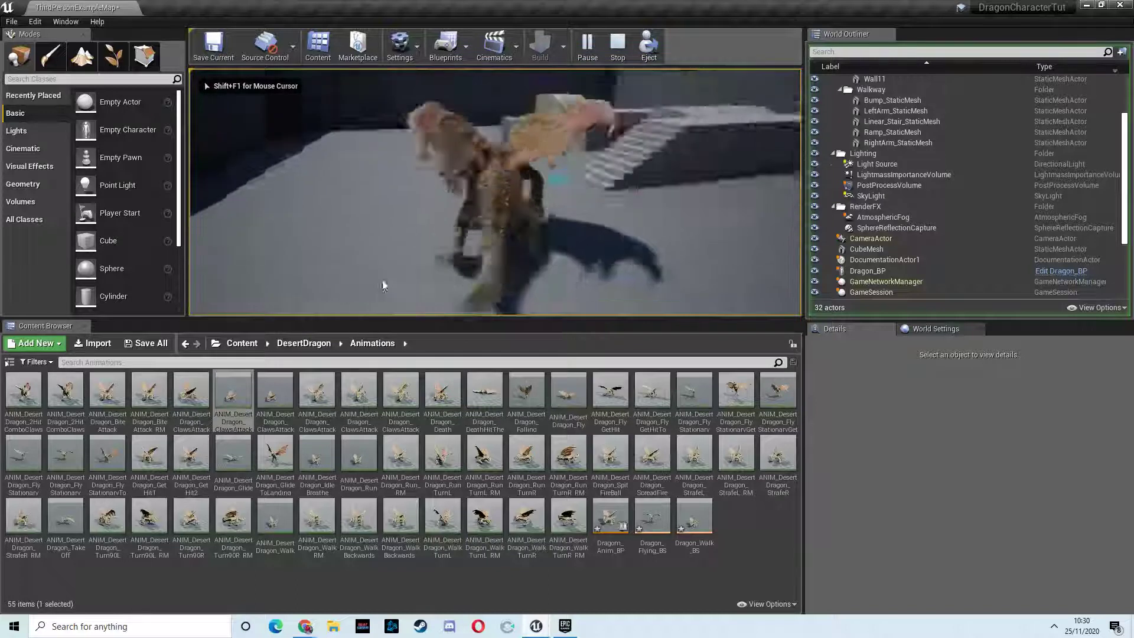
key(s)
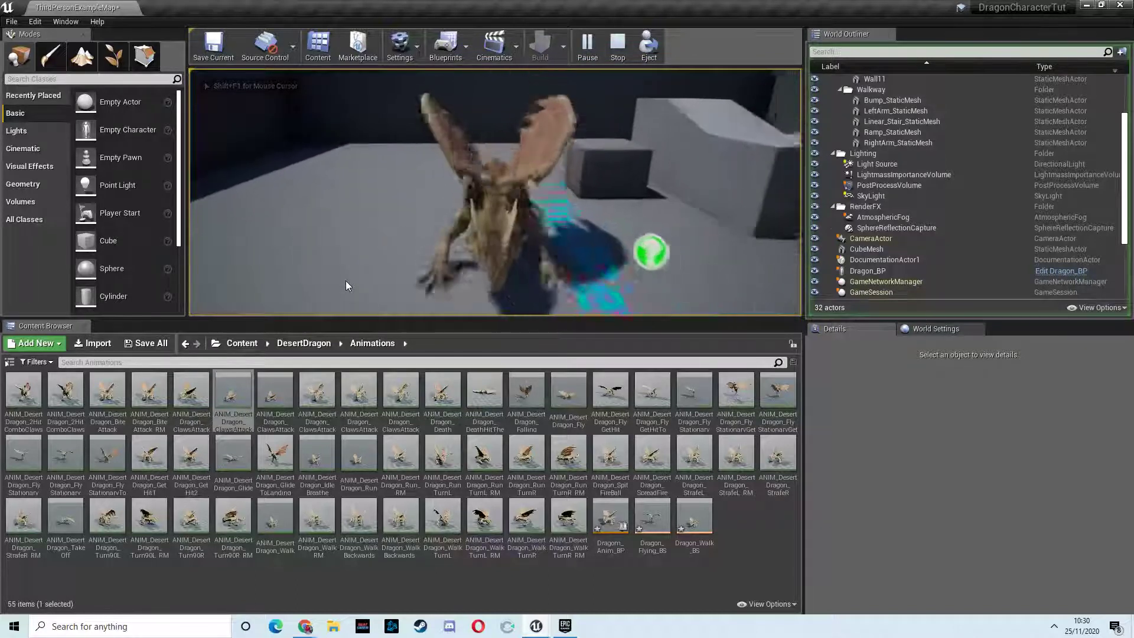
key(d)
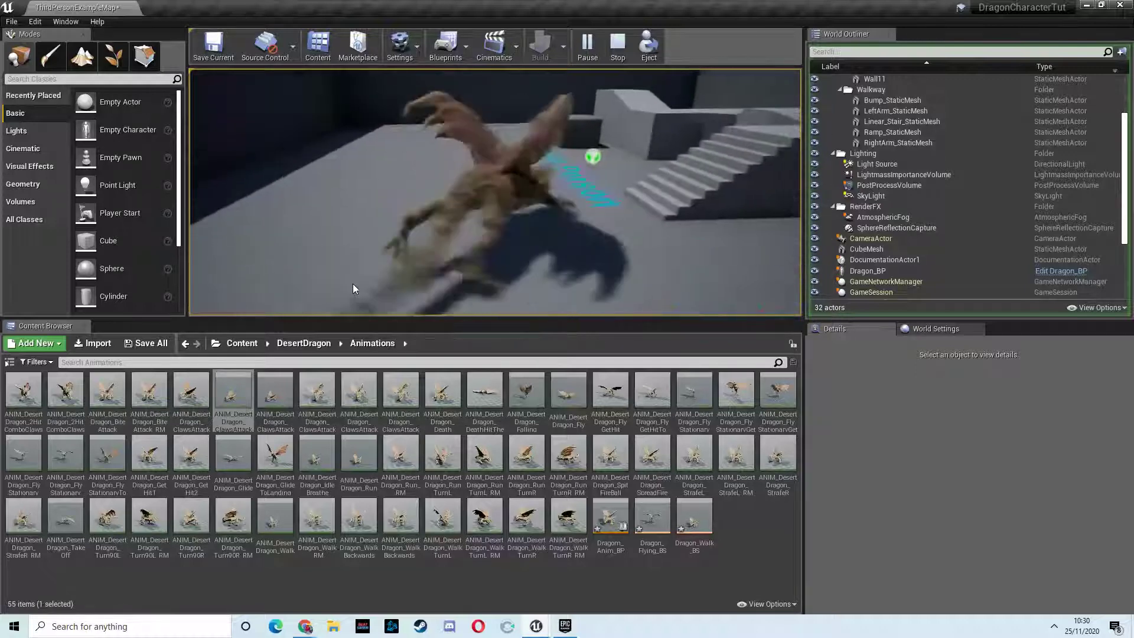
key(Escape)
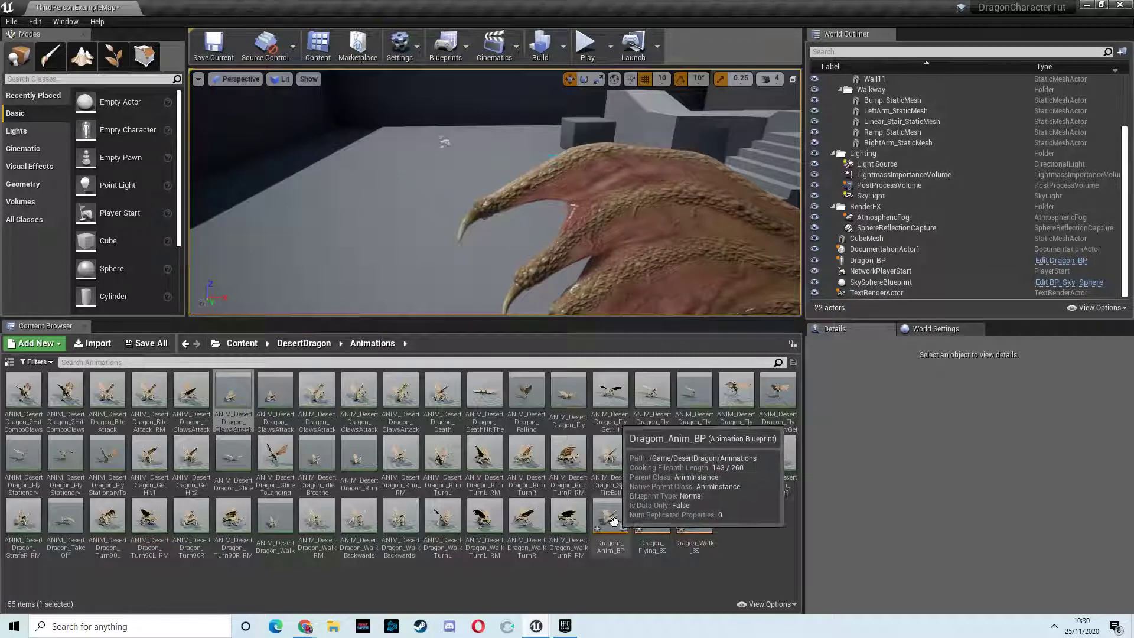
In Dragom_Anim_BP, delete the ClawsAttackLeftForward_RM play node and disconnect and space out the ClawsAttackLeftForward and Output Animation Pose nodes
double_click(611, 523)
click(486, 286)
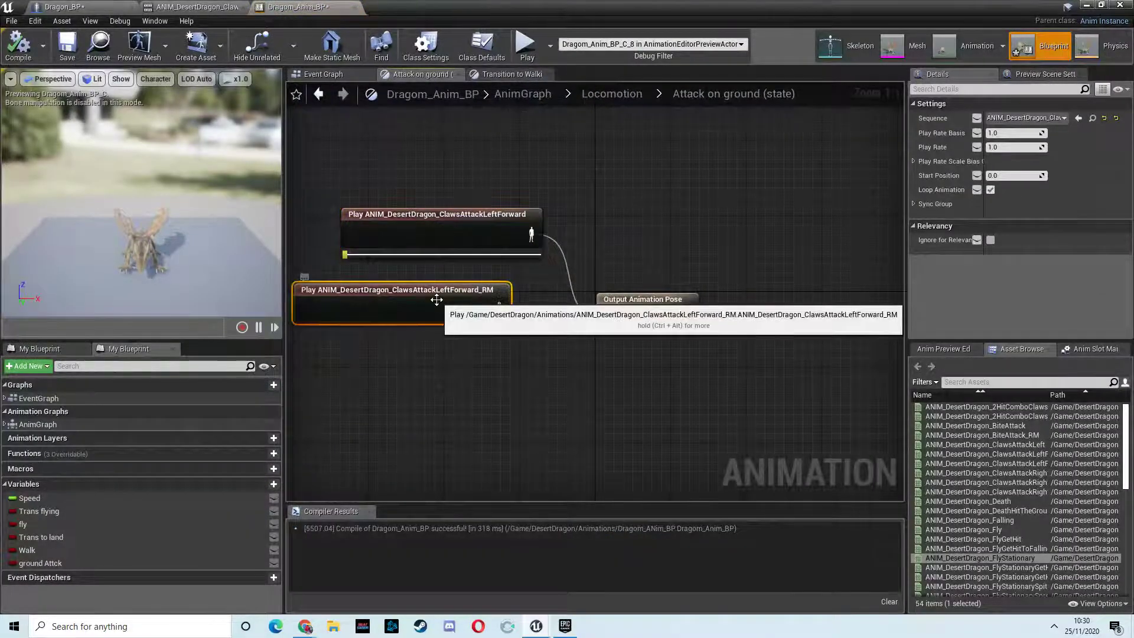
key(Delete)
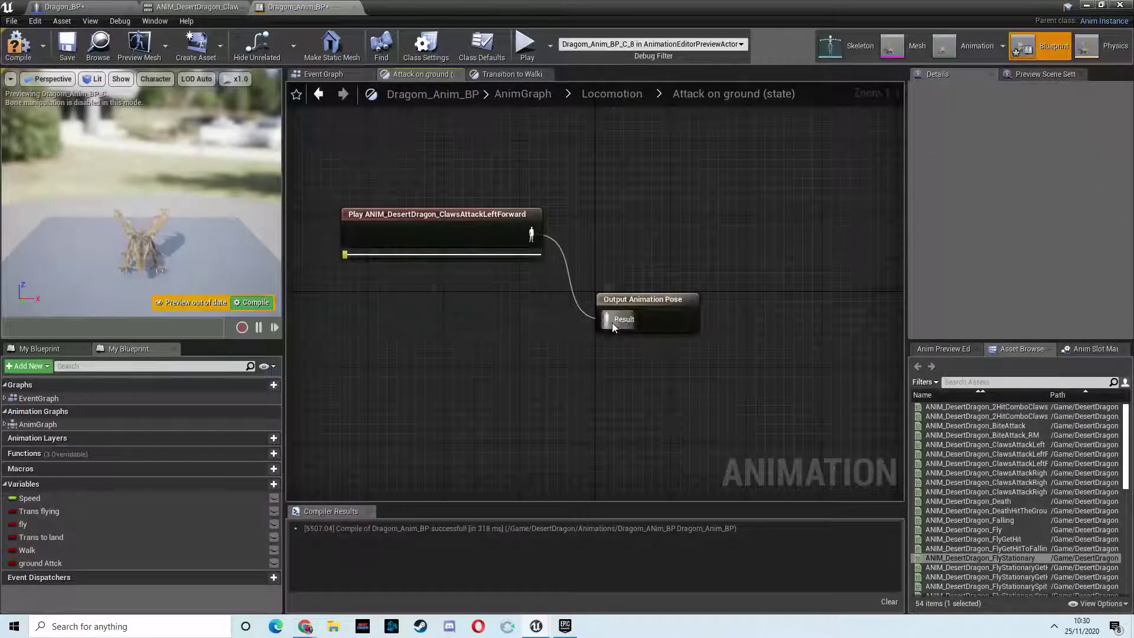
drag(629, 306, 686, 297)
drag(480, 241, 474, 300)
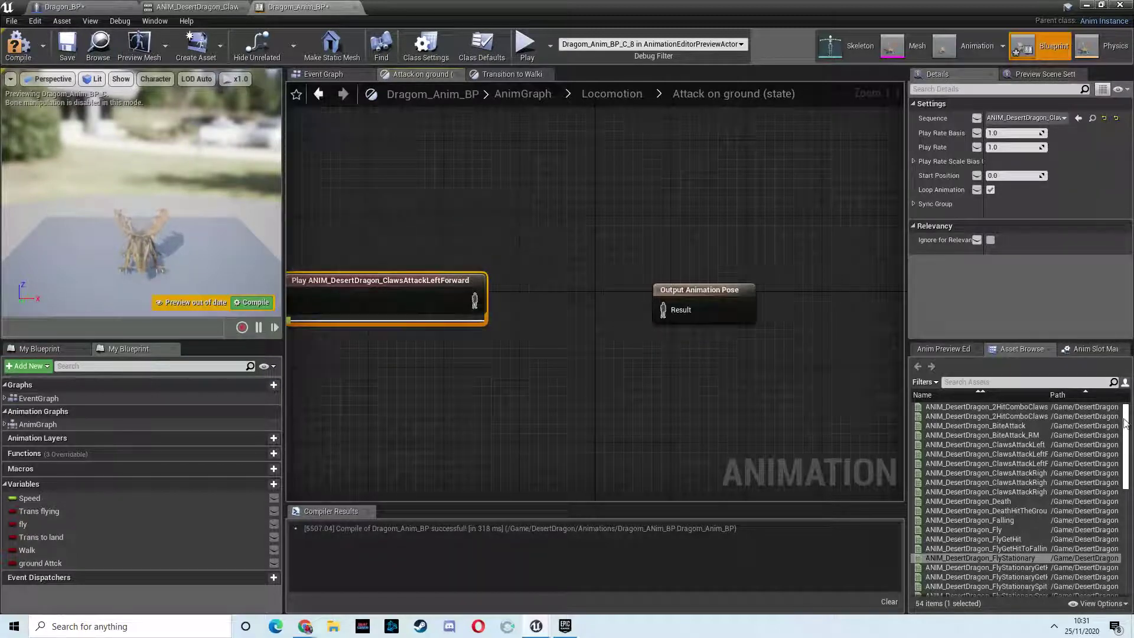
Add the Dragon_Walk_BS blendspace player to the Attack on ground state and drive its Speed input with the Speed variable
drag(1124, 423, 1088, 586)
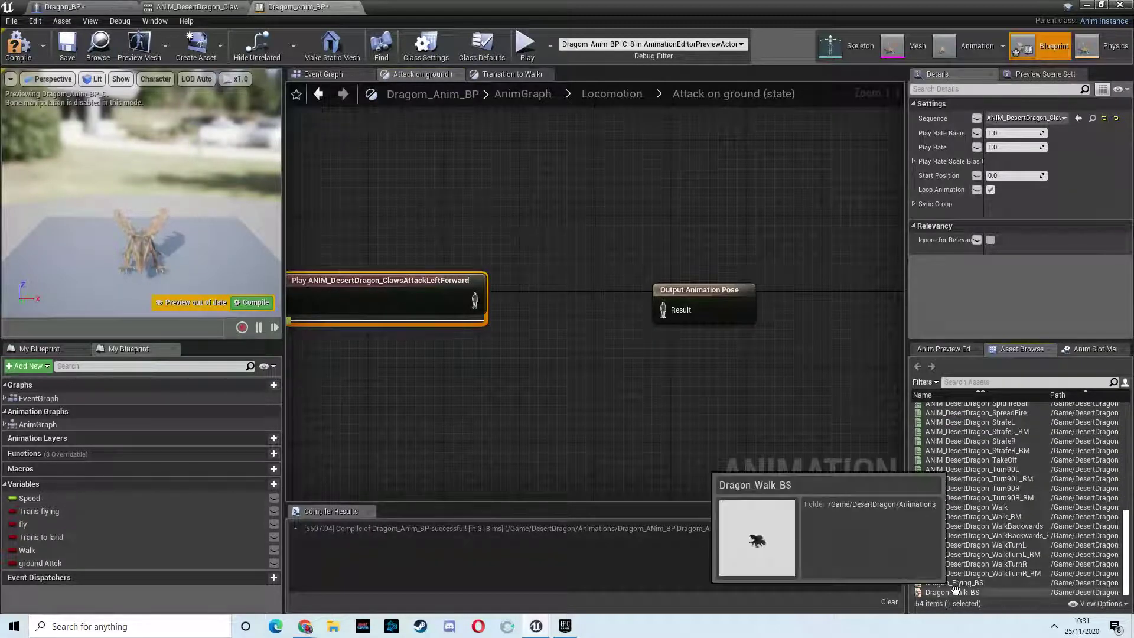
drag(952, 592, 480, 193)
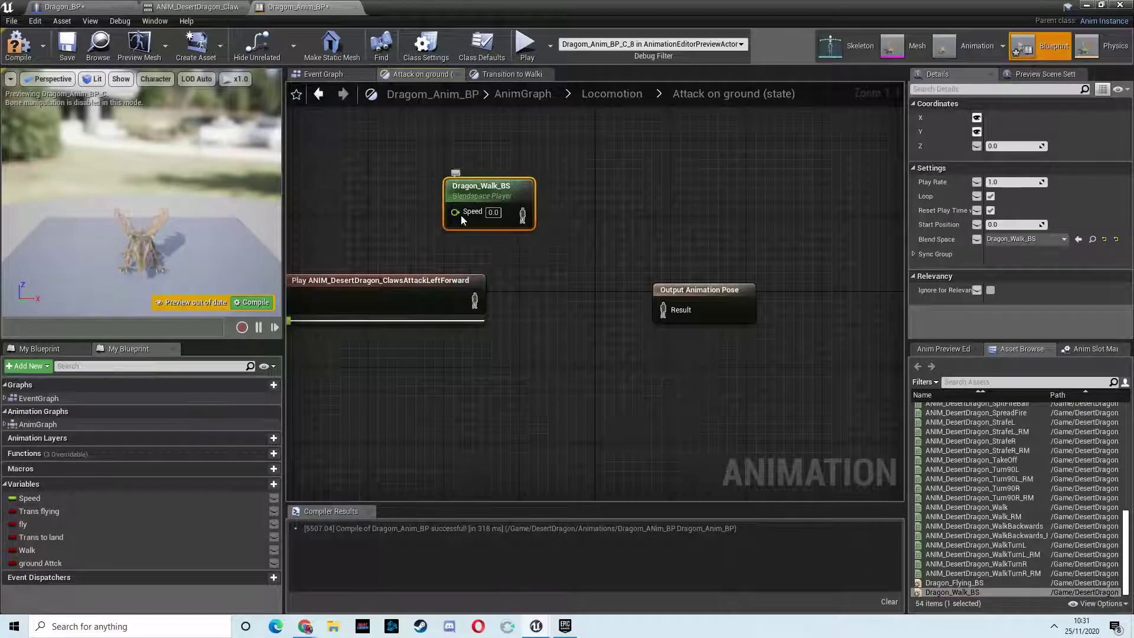
drag(28, 498, 596, 244)
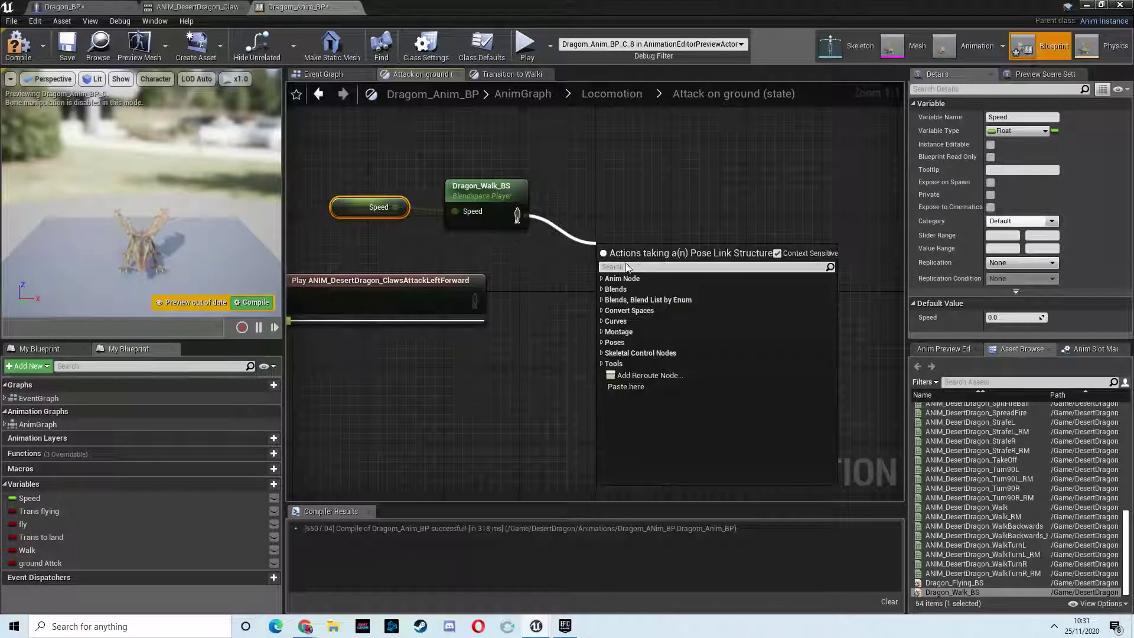
Add a Layered blend per bone node with Dragon_Walk_BS as Base Pose and ClawsAttackLeftForward as Blend Poses 0, feeding Output Animation Pose
text(layerd)
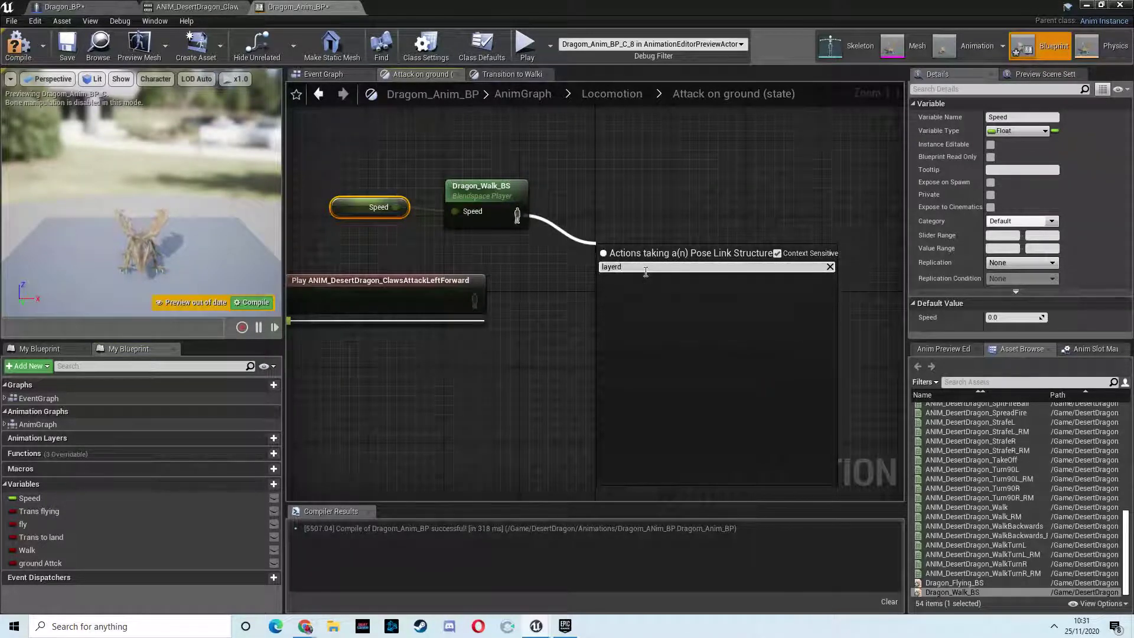
key(BackSpace)
click(689, 291)
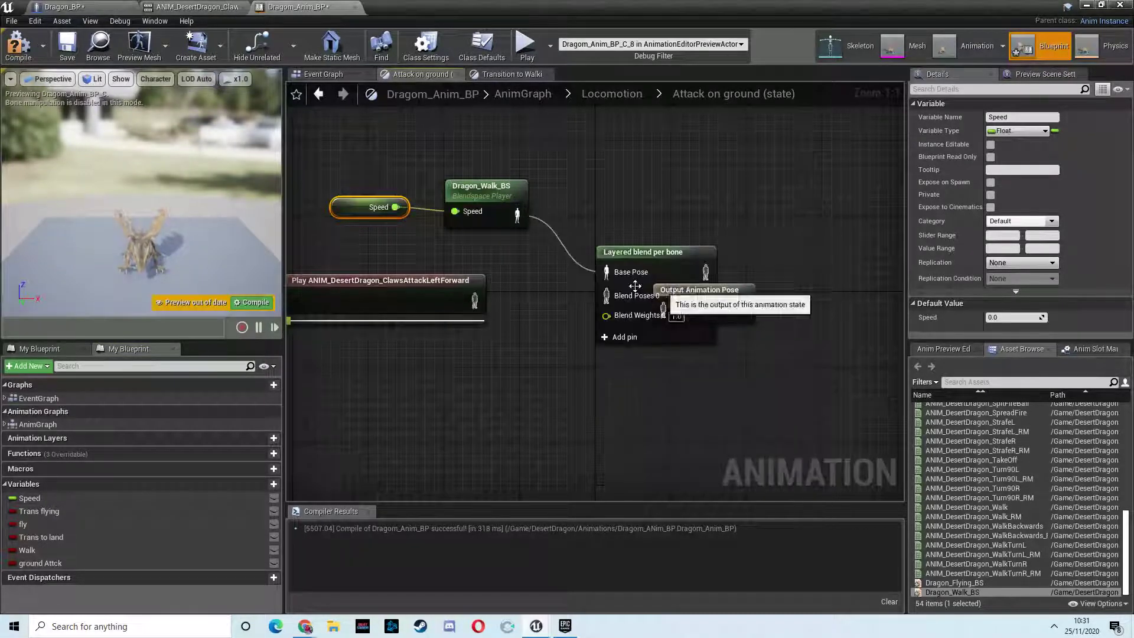
drag(705, 271, 765, 301)
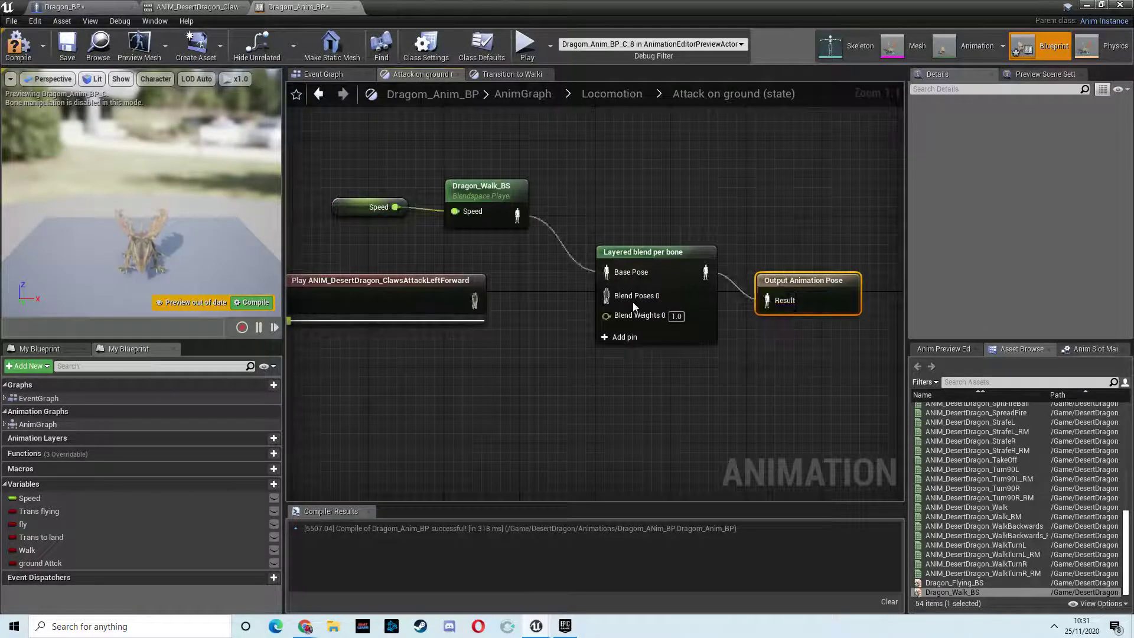
drag(582, 295, 606, 296)
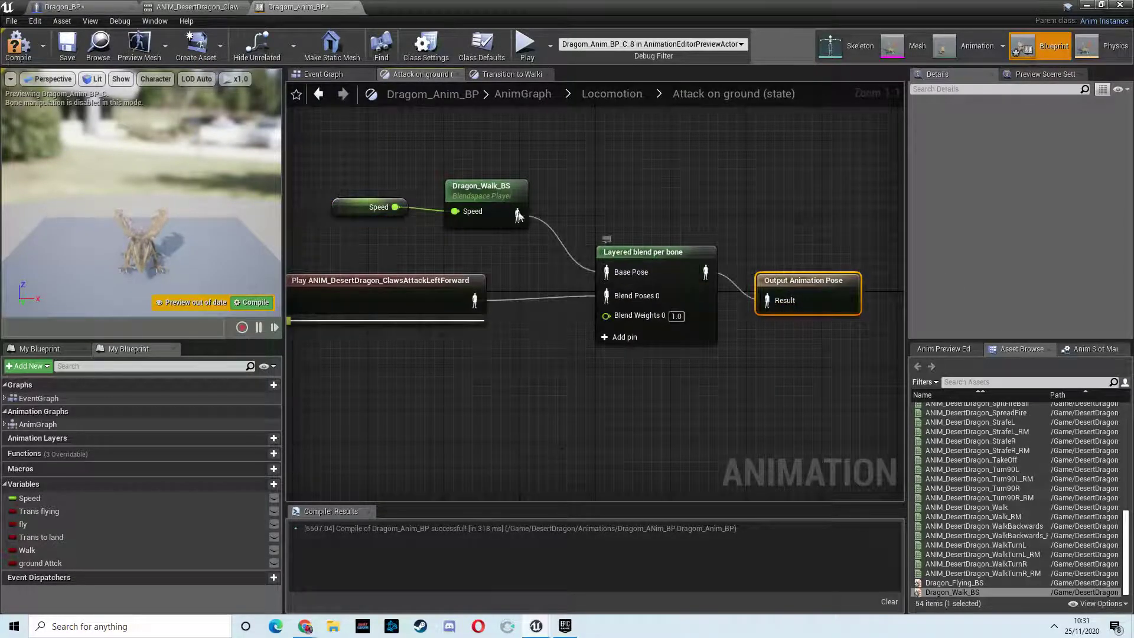
Add one branch filter to the Layered blend per bone node's layer setup and expand its members
right_drag(710, 364, 650, 364)
click(624, 329)
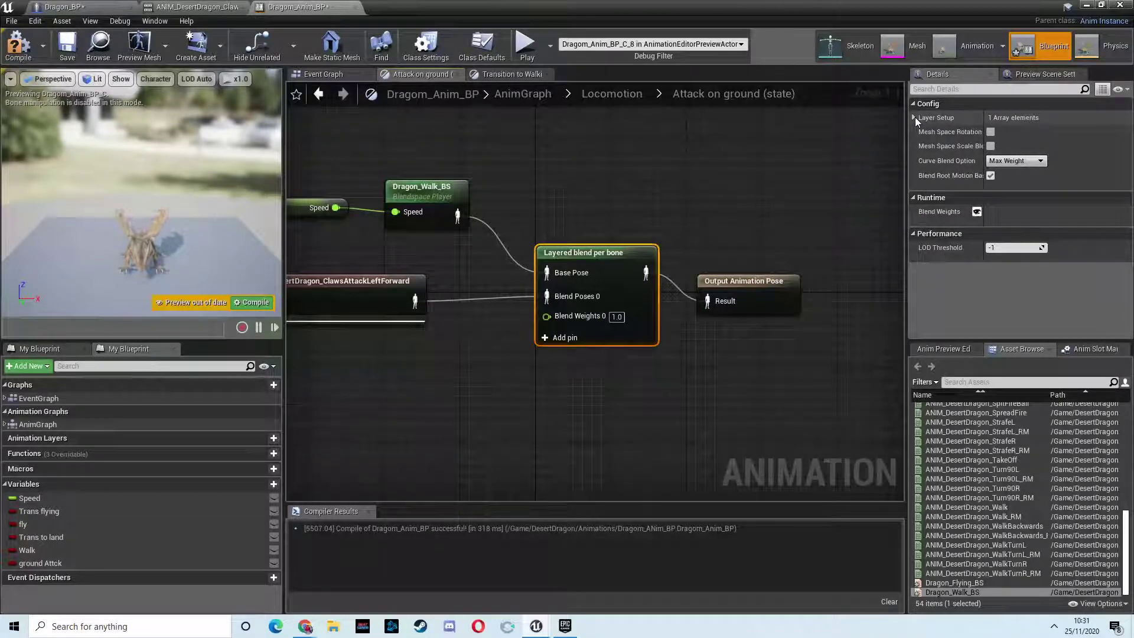
click(913, 117)
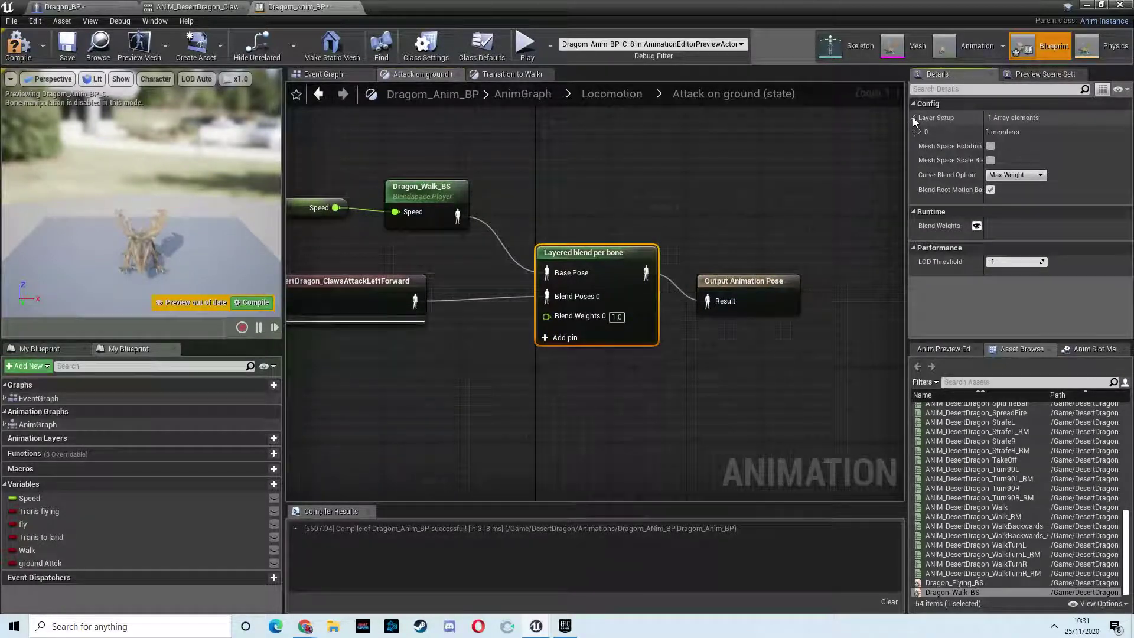
click(919, 132)
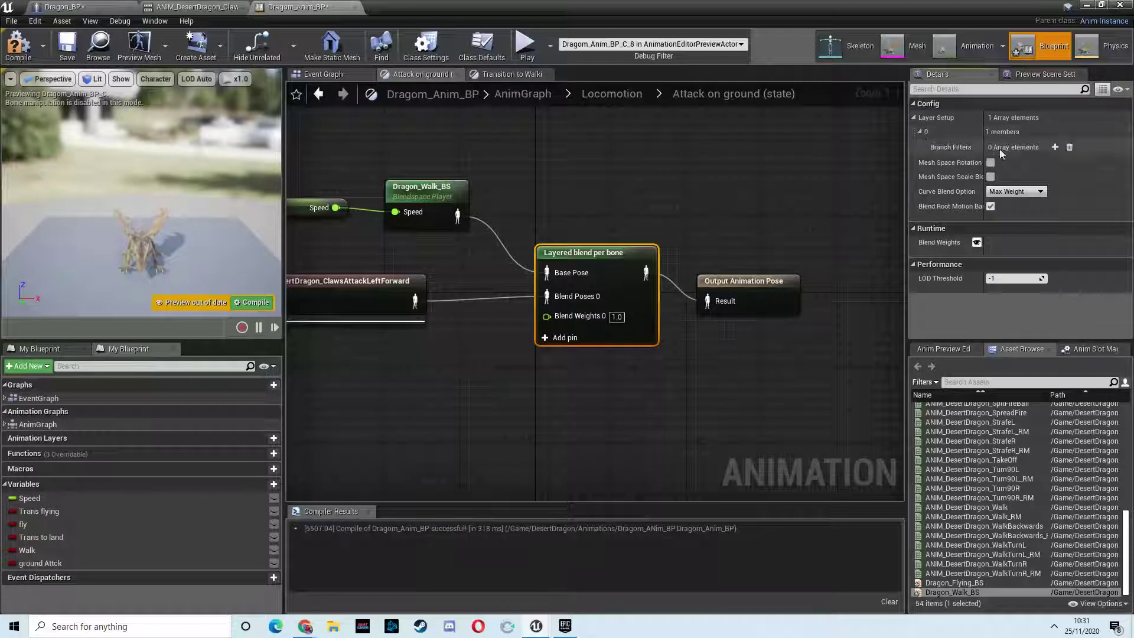
click(1056, 147)
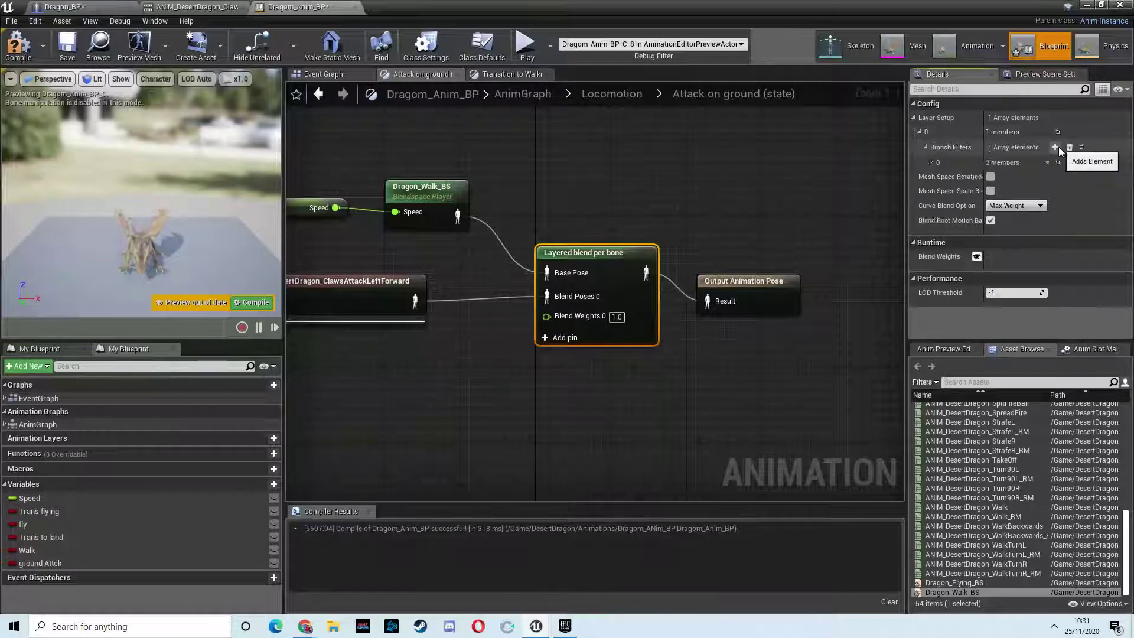
click(931, 162)
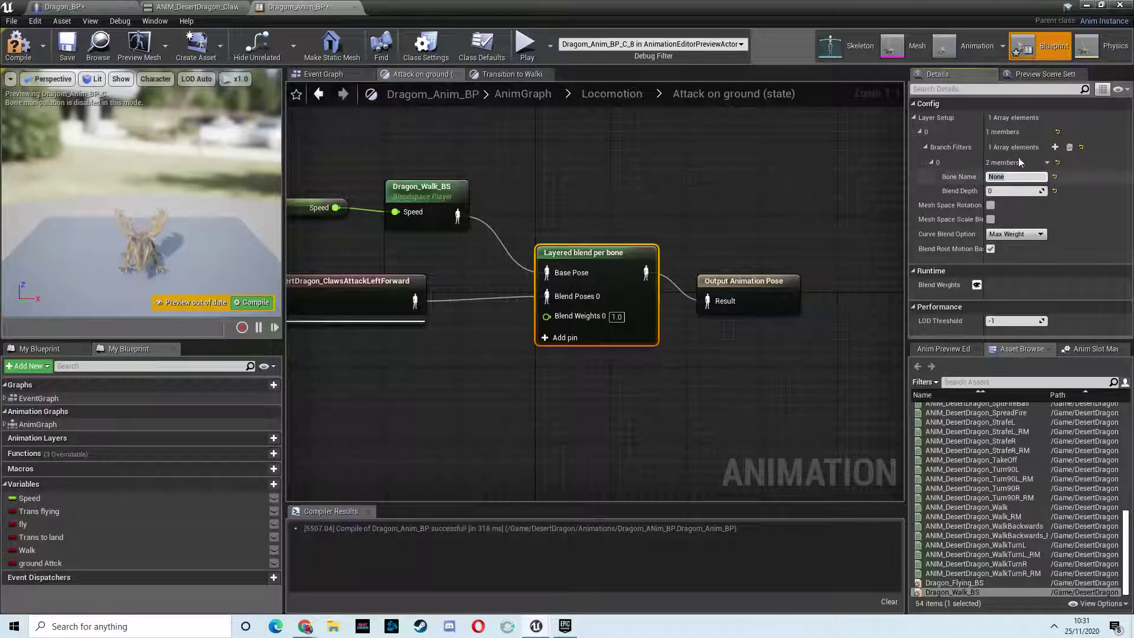
Open the desert dragon's skeleton from the Meshes folder and locate its spine bone in the bone hierarchy
click(1086, 6)
click(304, 343)
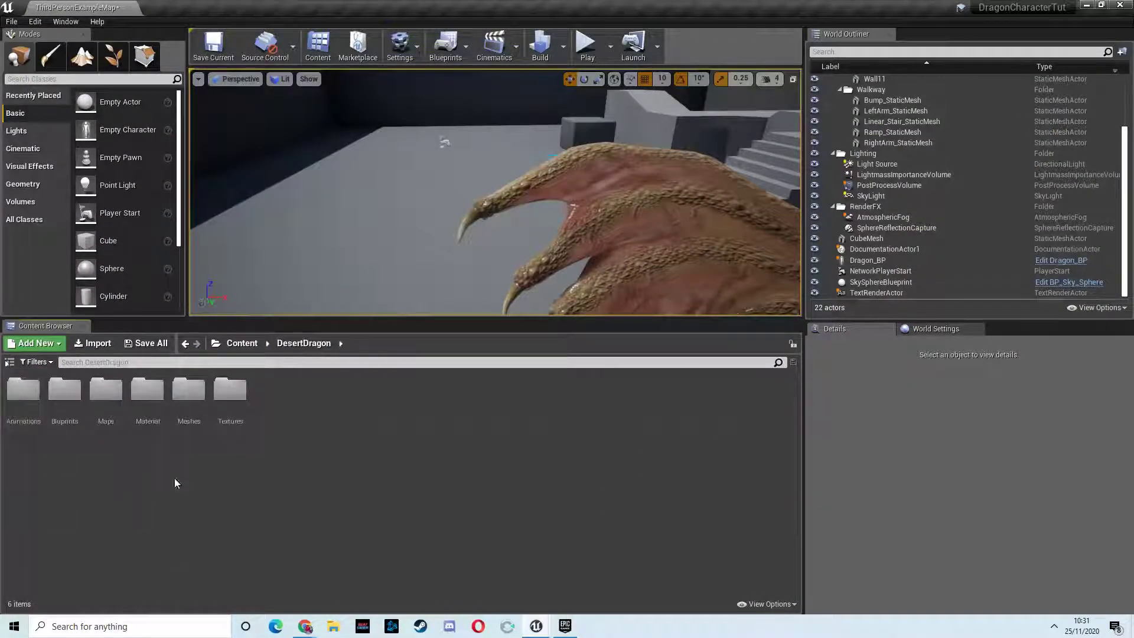
double_click(189, 387)
double_click(108, 393)
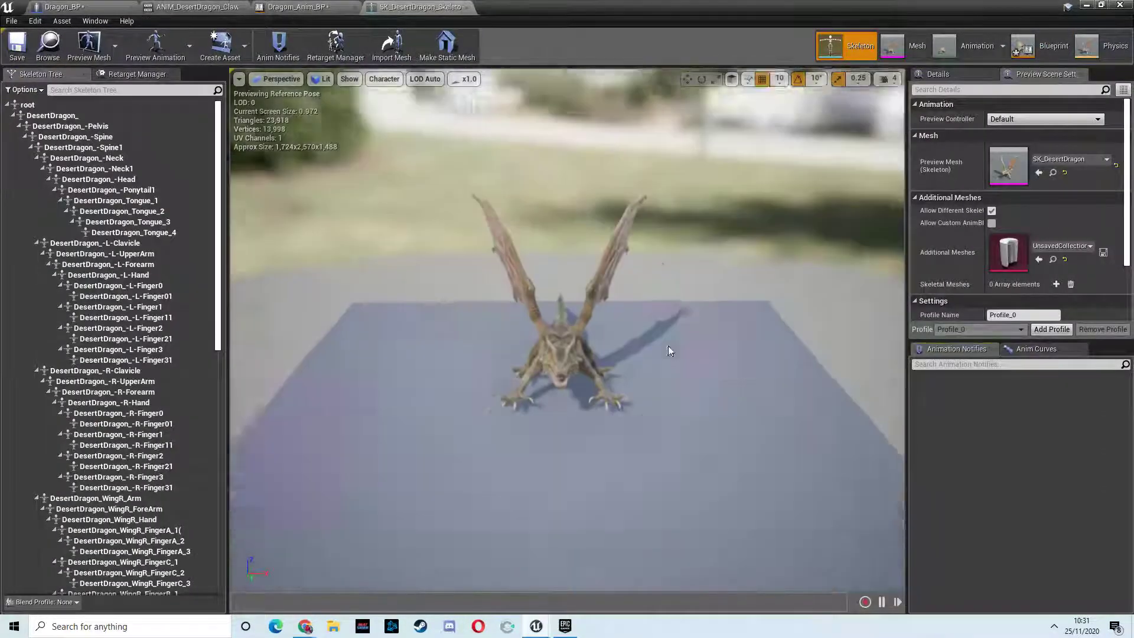
mouse_move(668, 351)
right_down()
mouse_move(643, 339)
mouse_move(653, 330)
mouse_move(672, 345)
right_up()
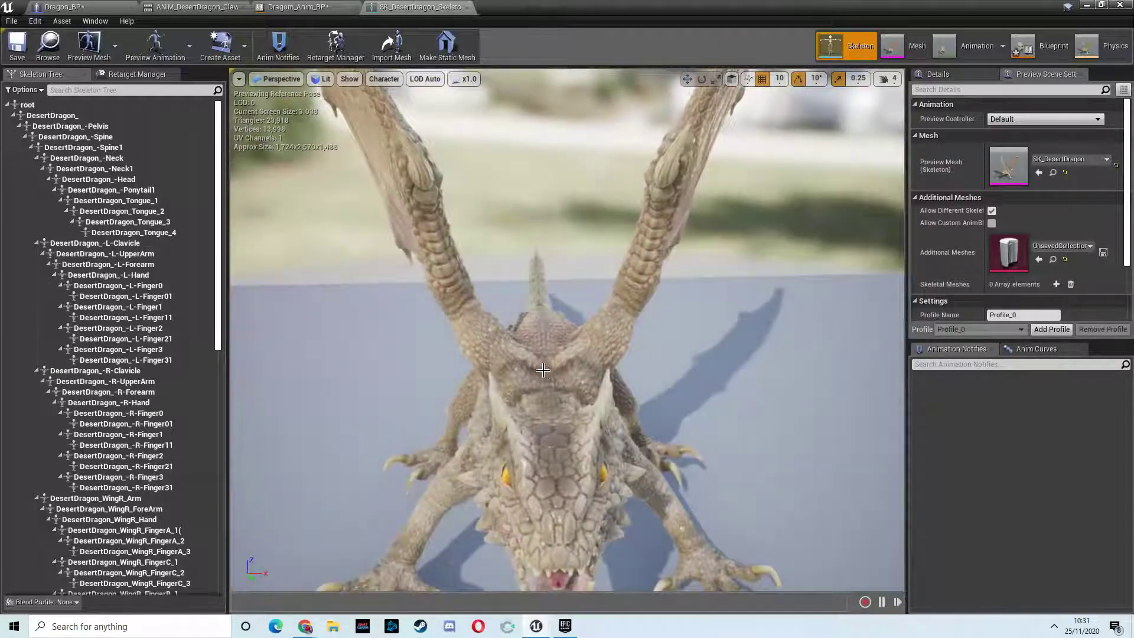
click(548, 376)
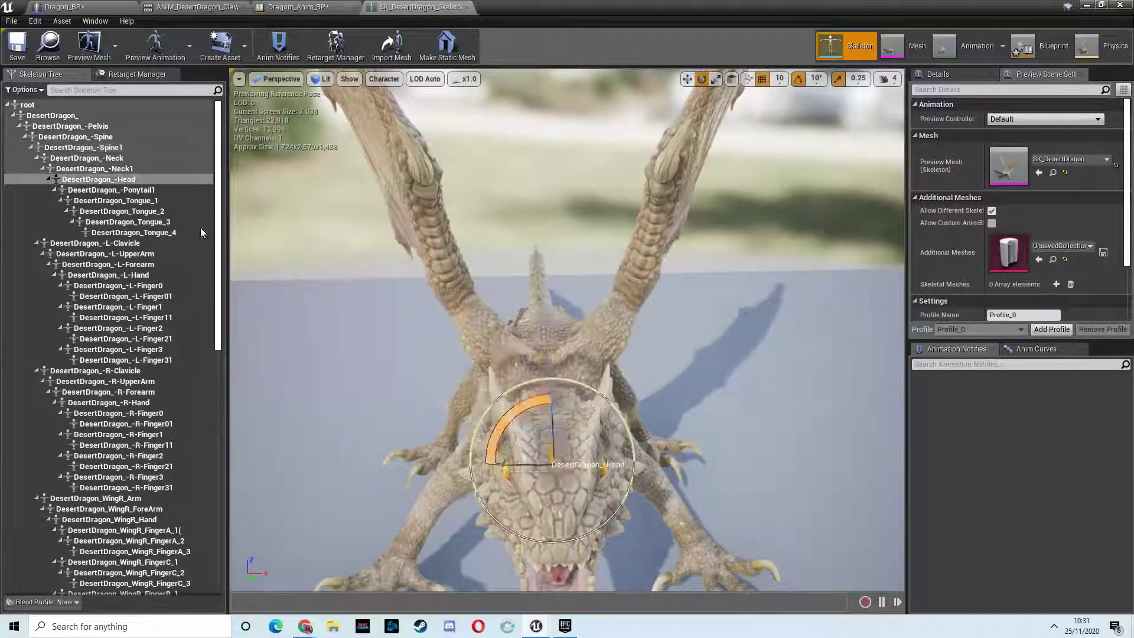
click(104, 137)
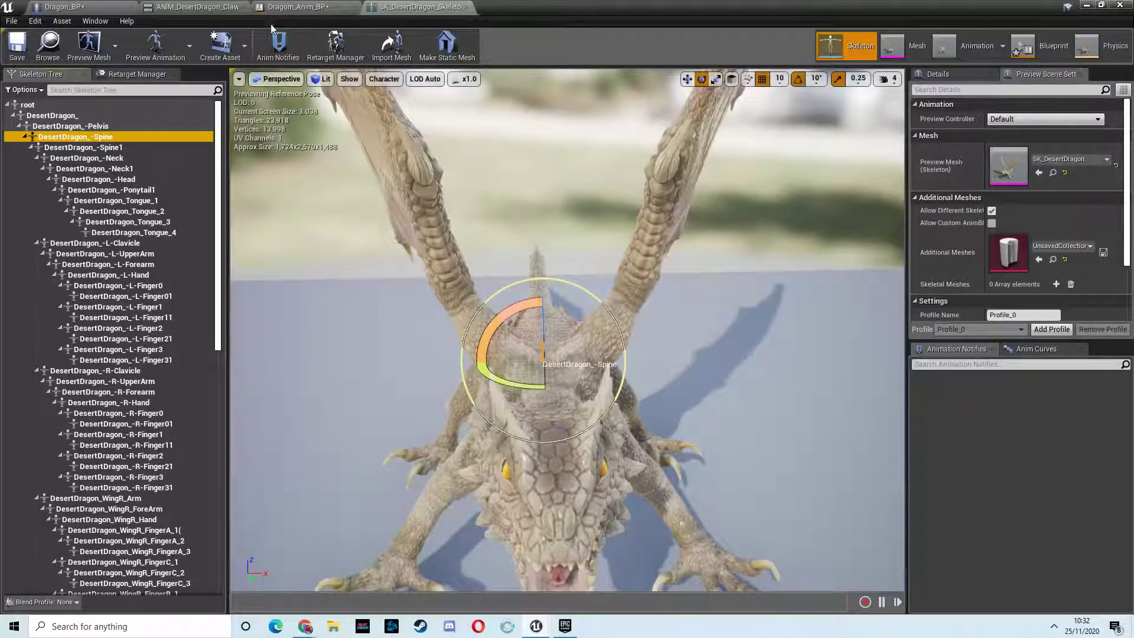
Set the branch filter's bone name to DesertDragon_-Spine with blend depth 3, and enable mesh space rotation blending
click(104, 9)
click(295, 7)
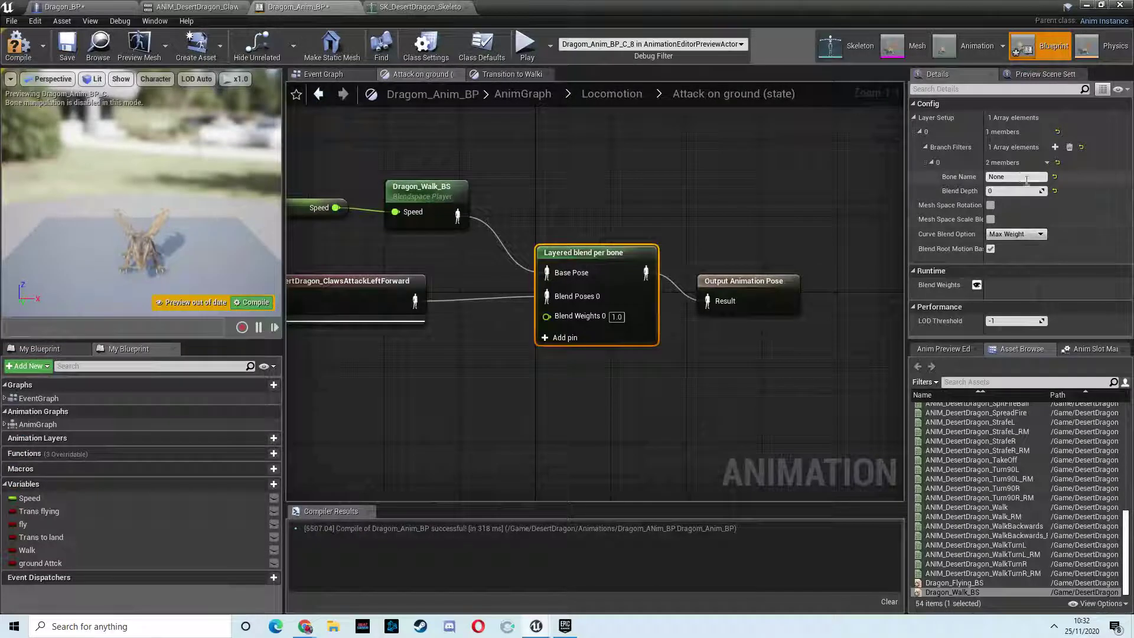
text(Des)
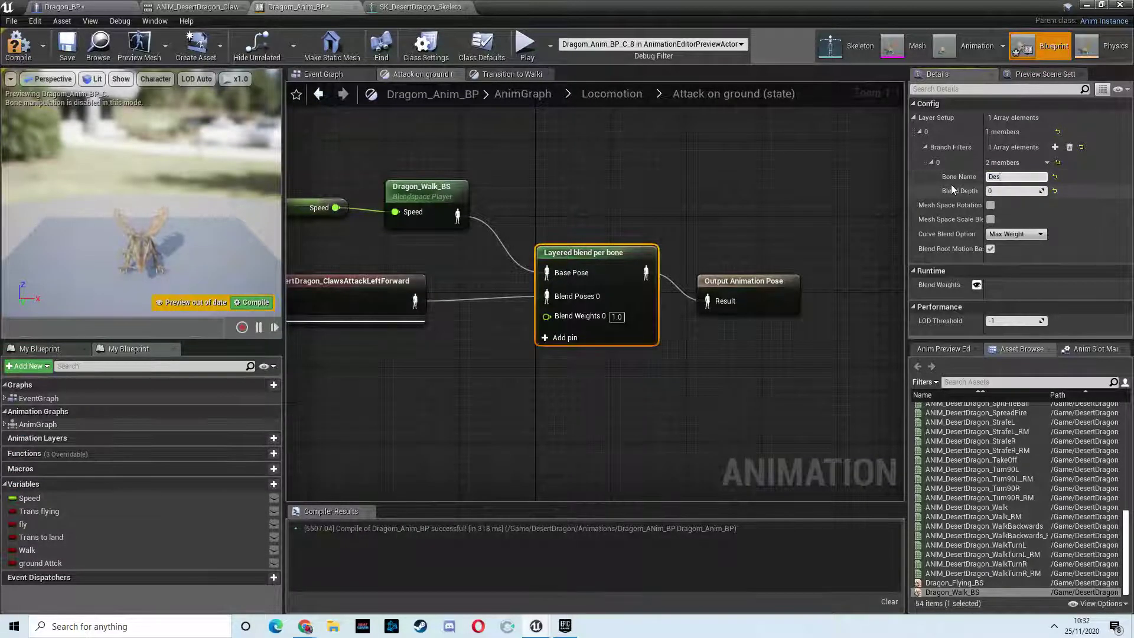
text(ertDragon)
click(198, 7)
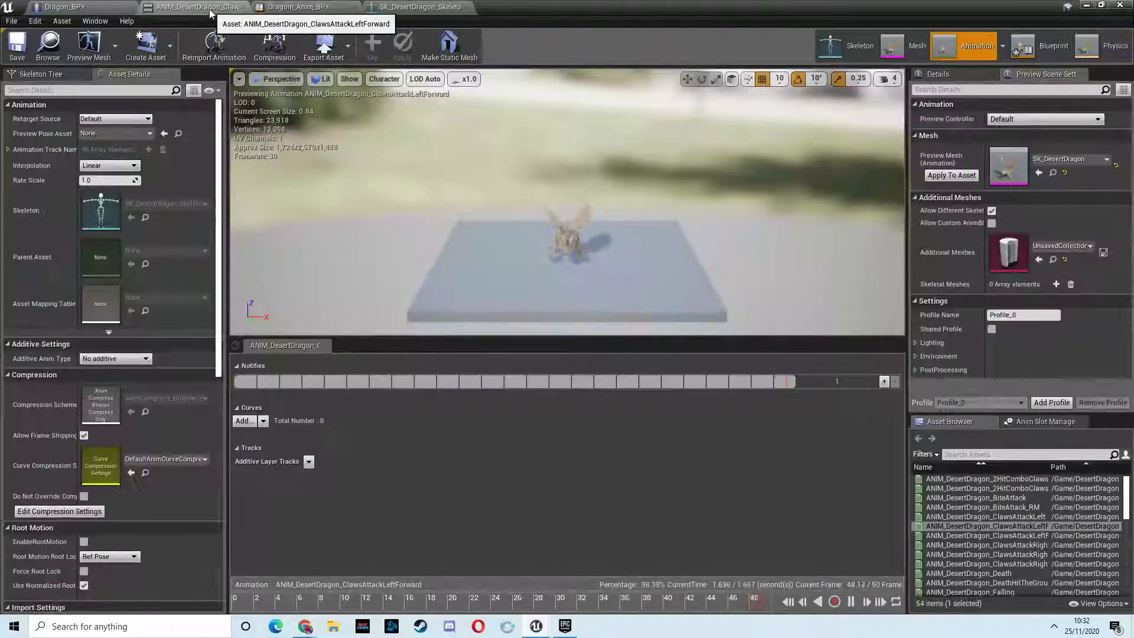
click(295, 8)
click(404, 8)
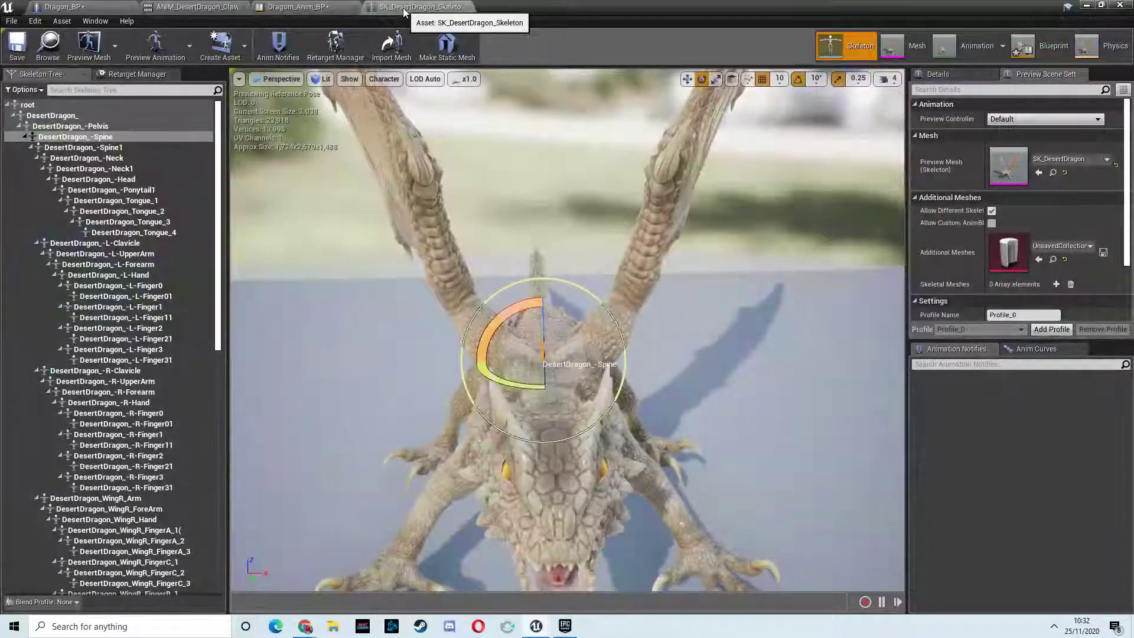
click(63, 7)
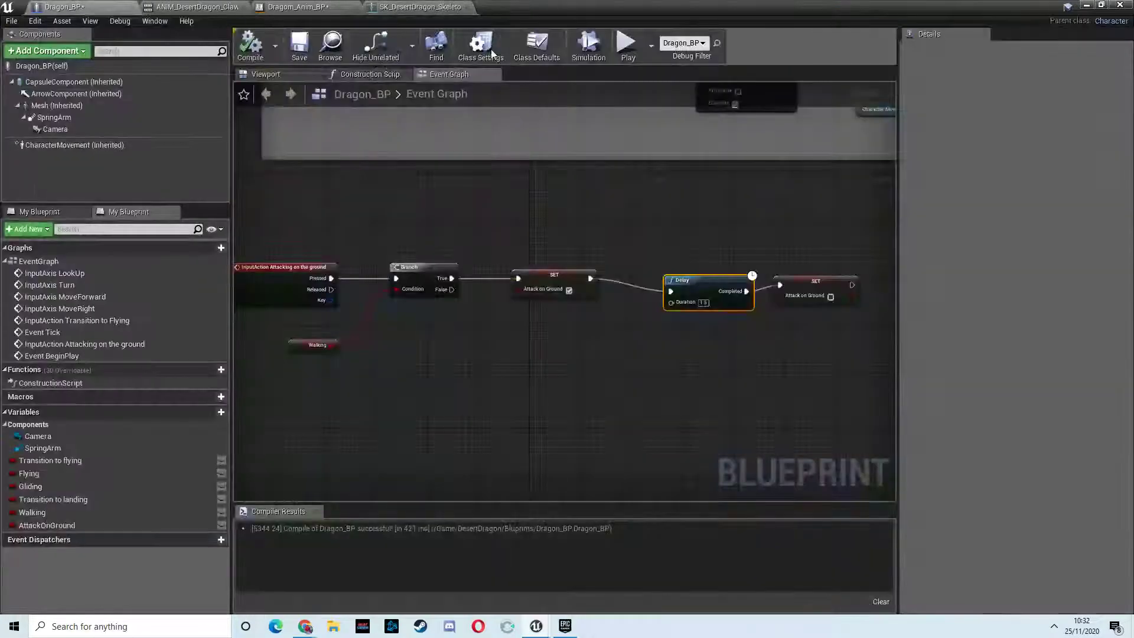
click(197, 7)
click(295, 7)
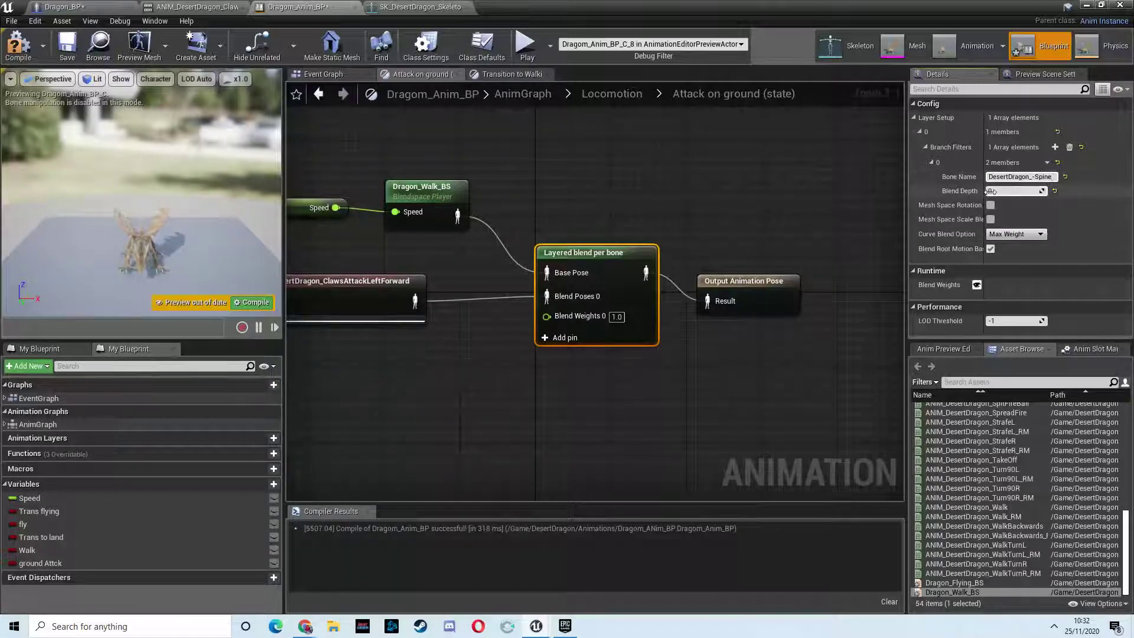
text(3)
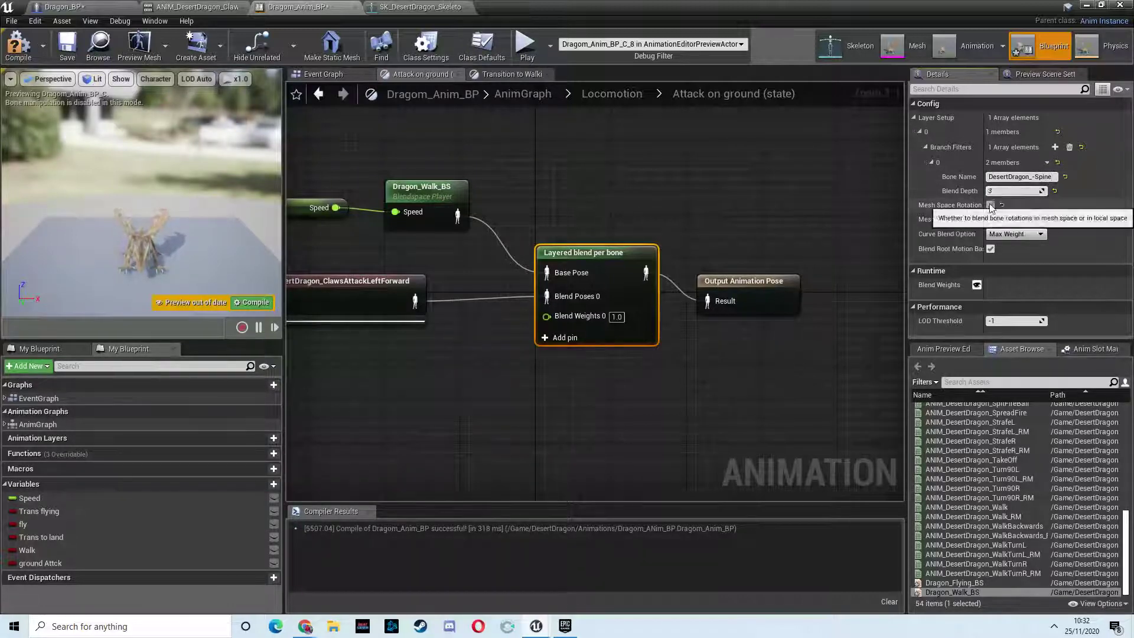
click(990, 205)
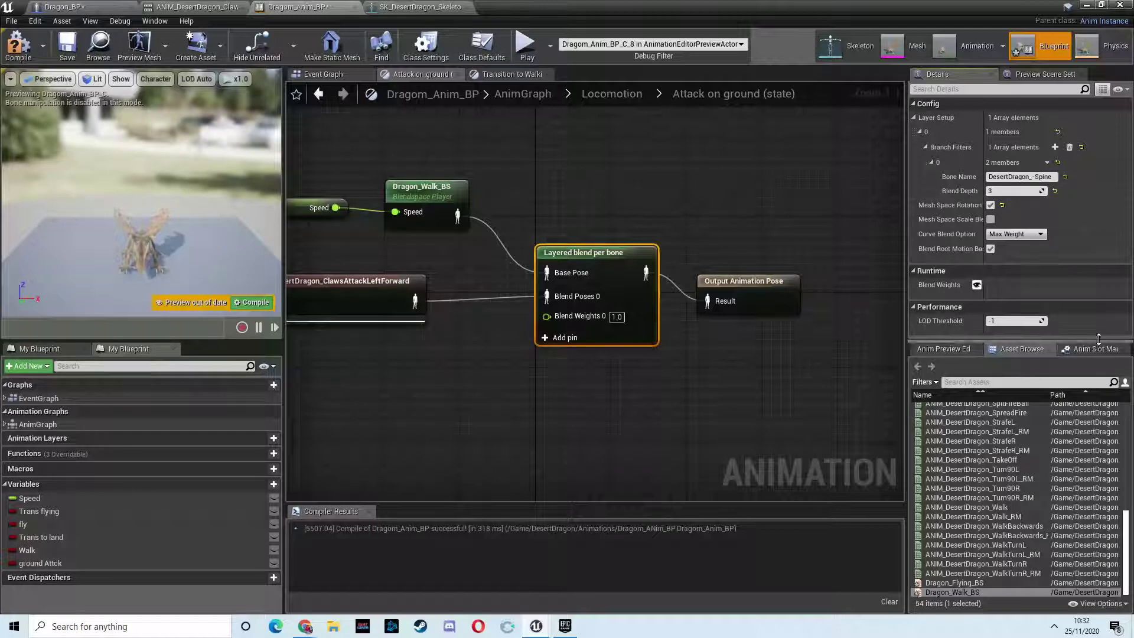
Set the preview instance's Speed to 400 and toggle Ground Attck to test the blended claw attack while walking
click(950, 351)
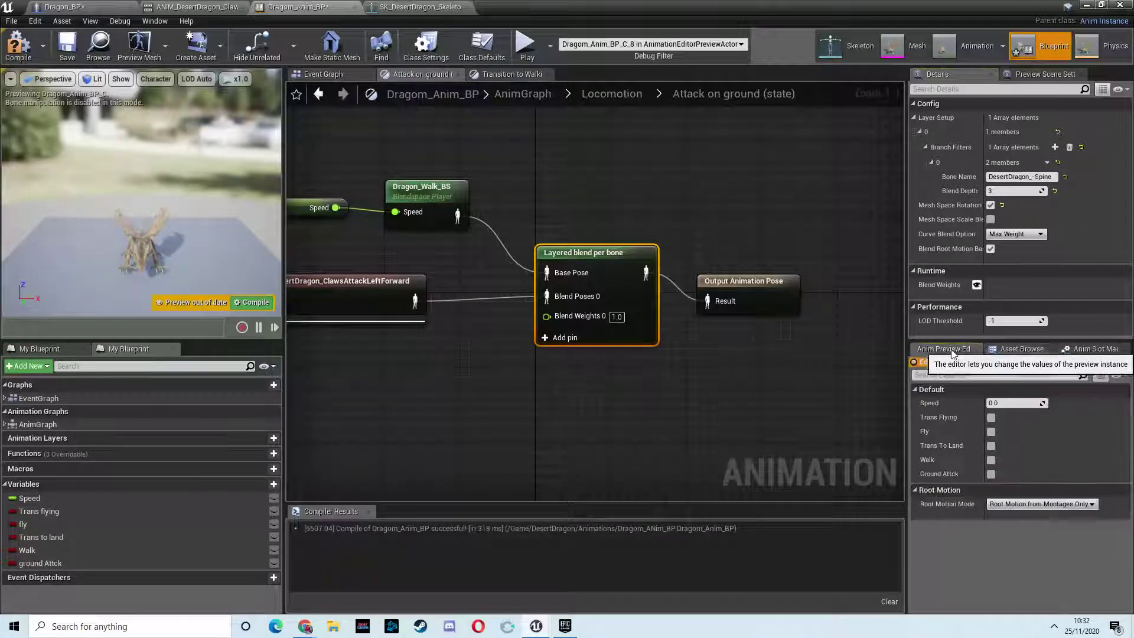
click(1000, 404)
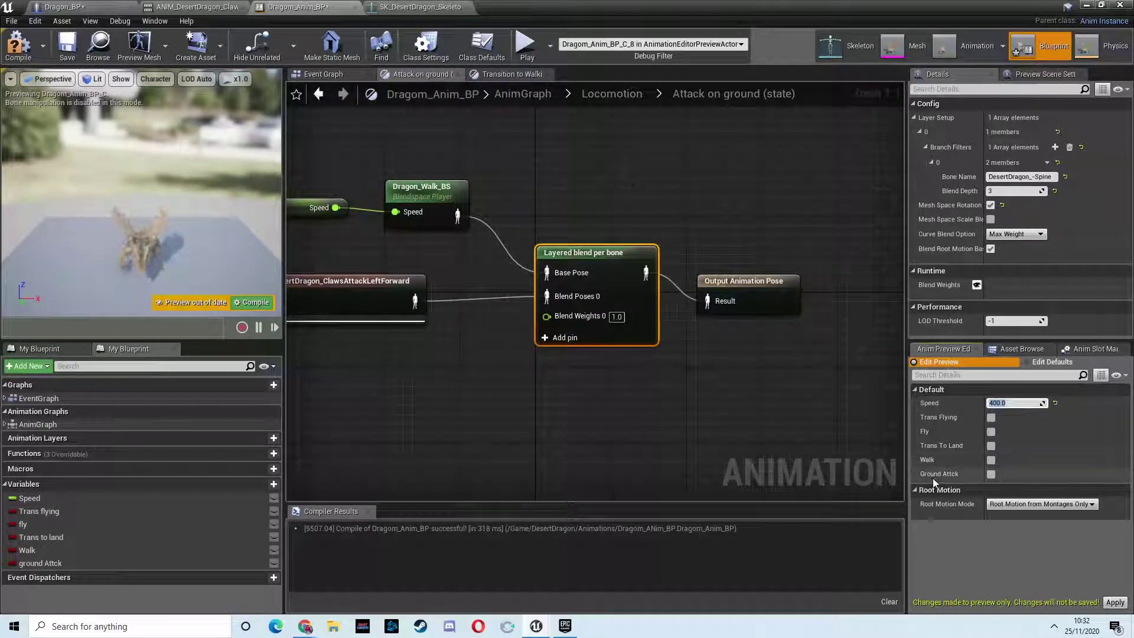
click(991, 473)
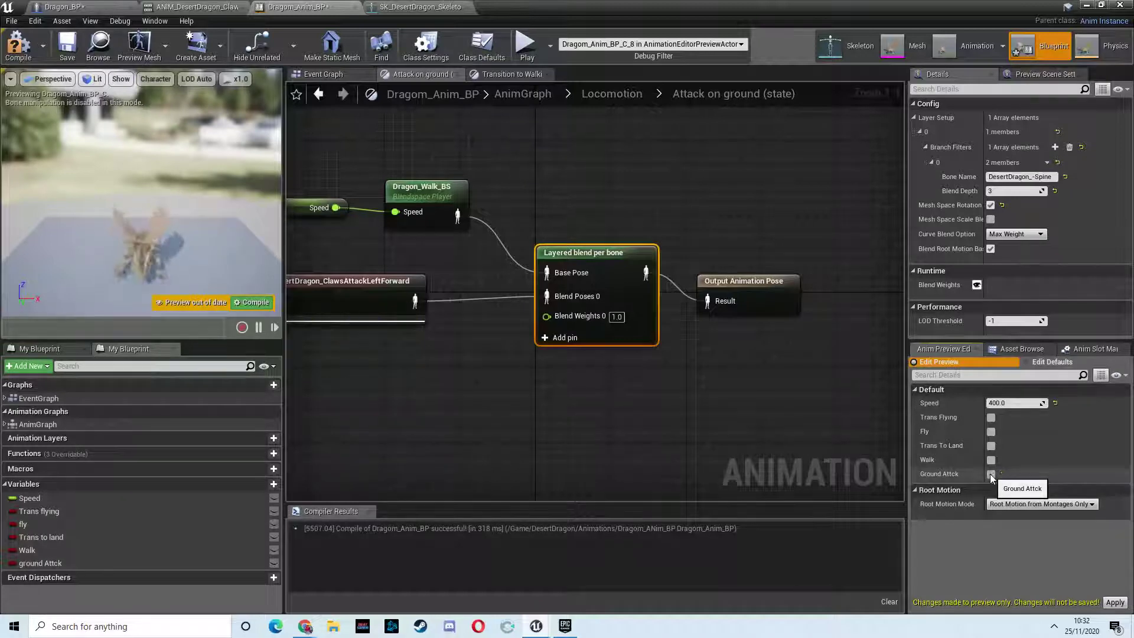
click(990, 474)
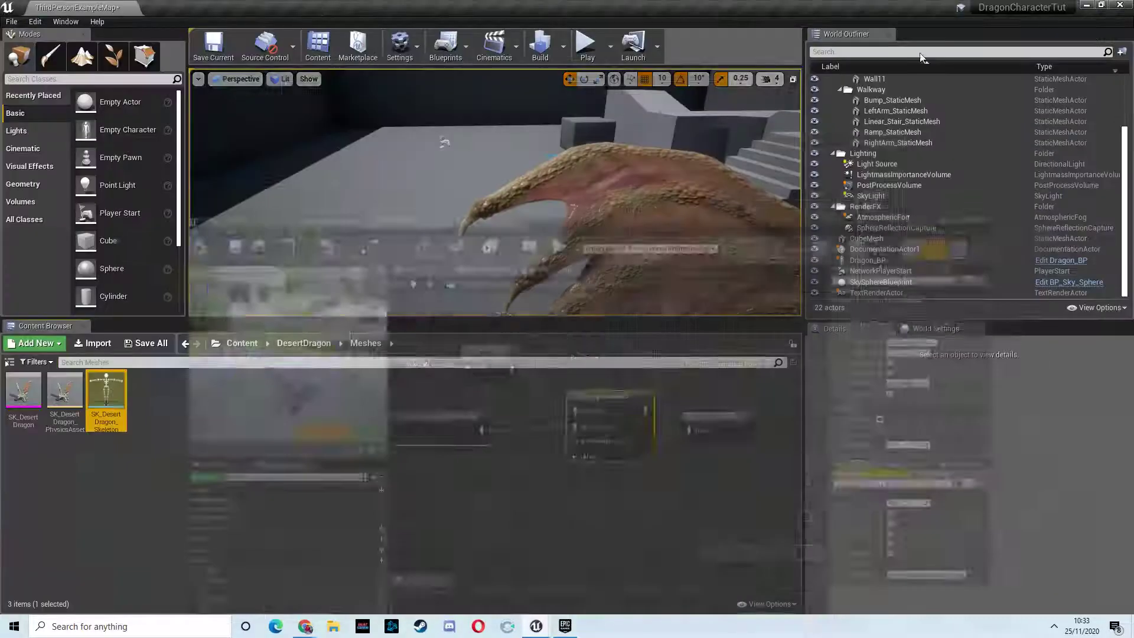
Play-test the level, moving the dragon around in several directions to check its animations, and end the play session
click(585, 44)
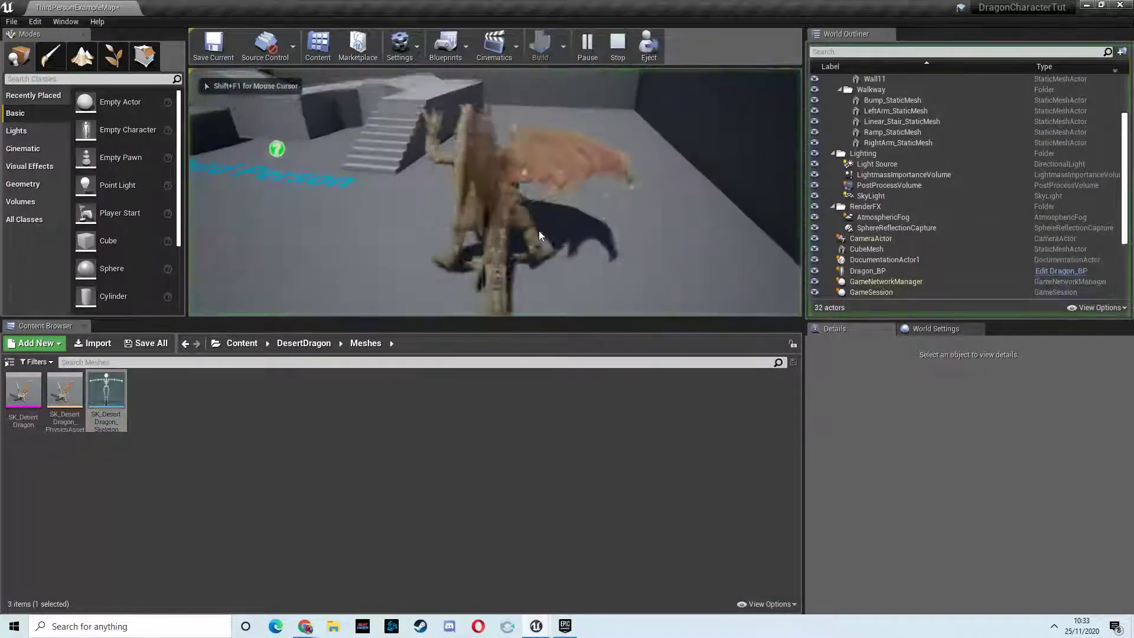
key(w)
key(d)
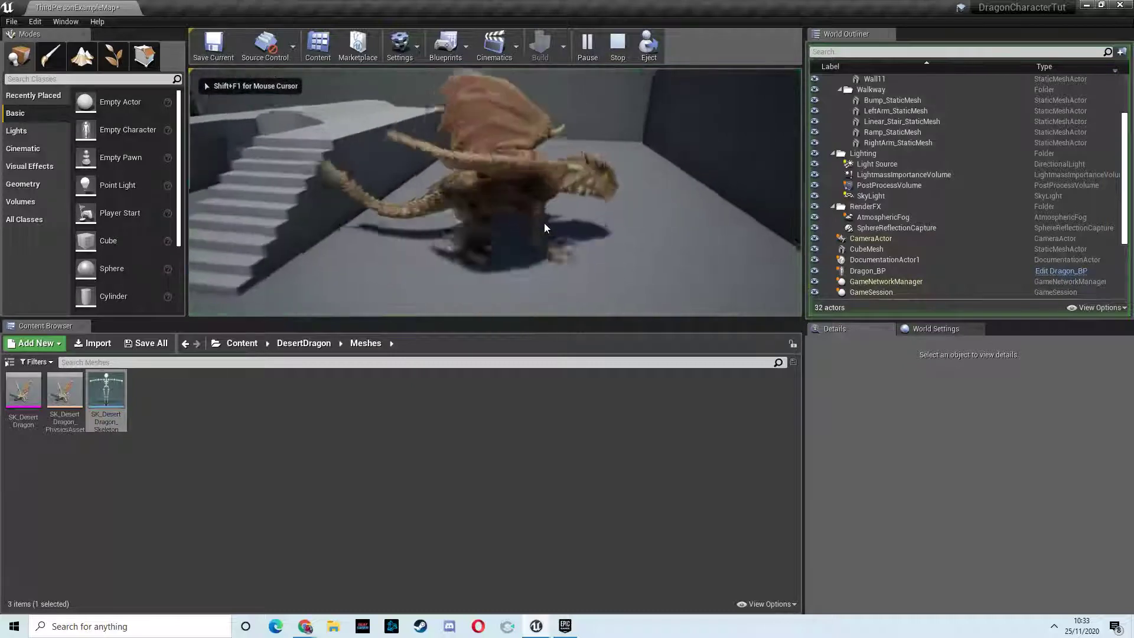
key(s)
key(a)
key(a)
key(s)
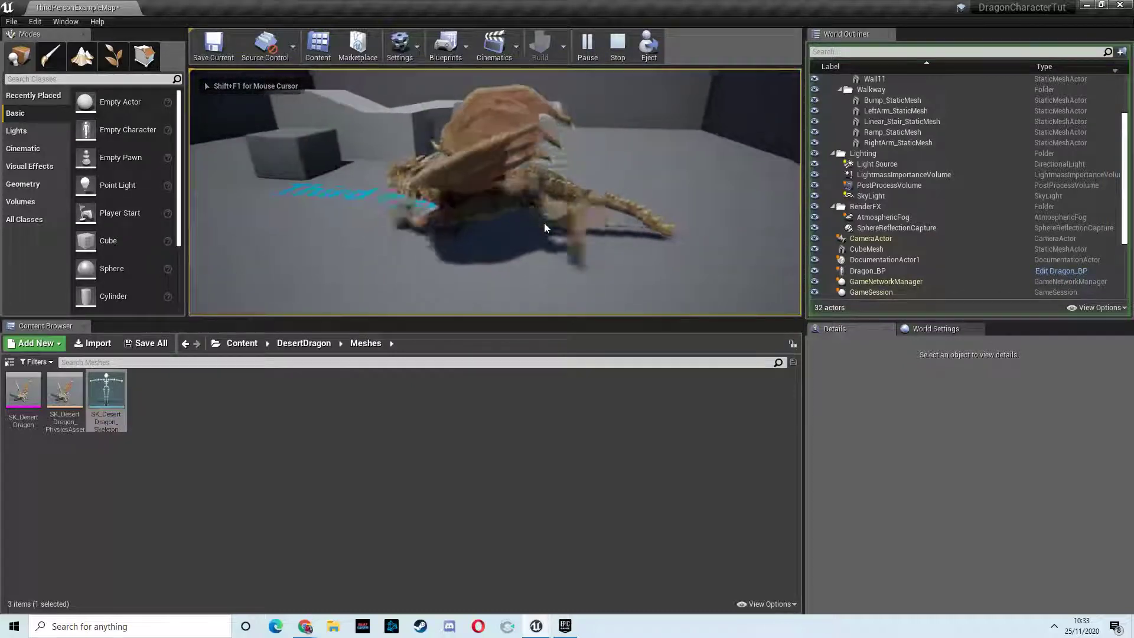
key(a)
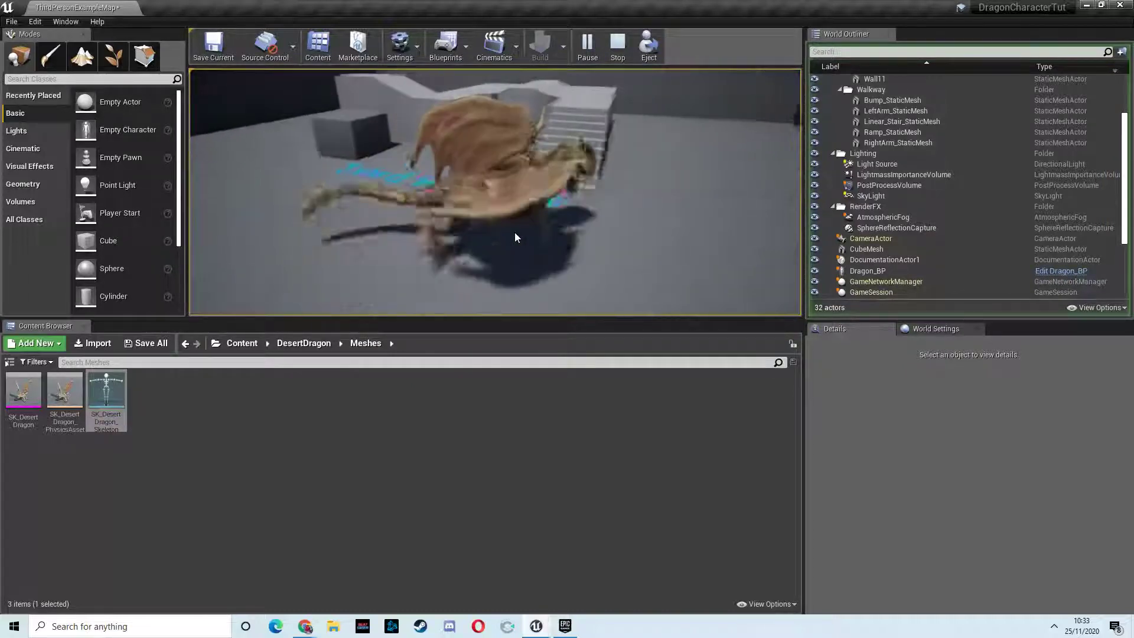
key(d)
key(w)
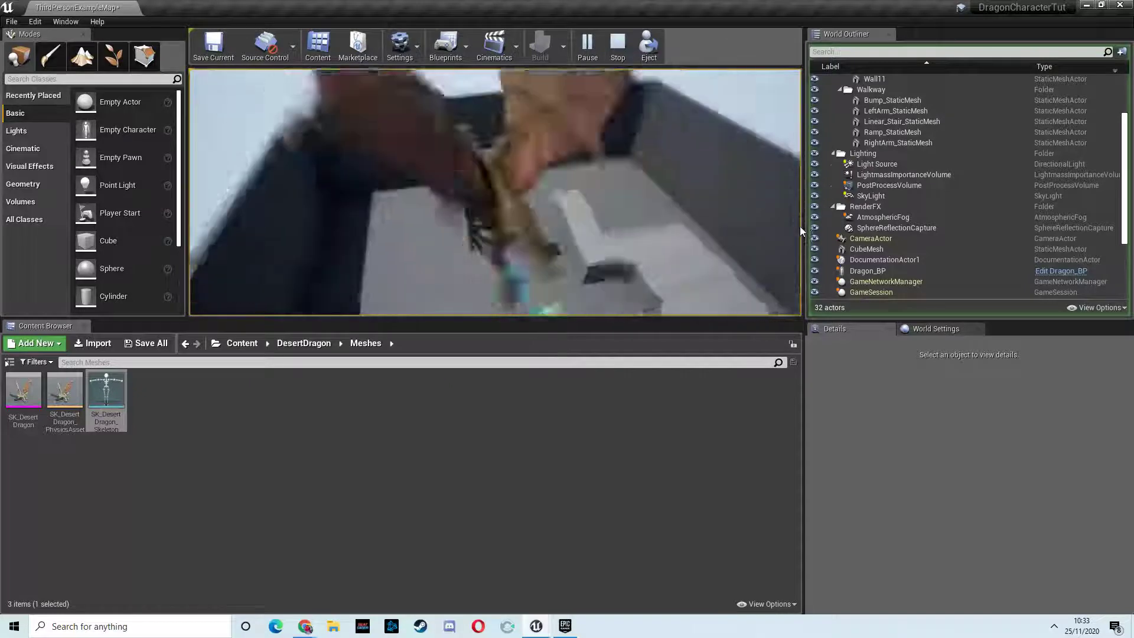
key(Escape)
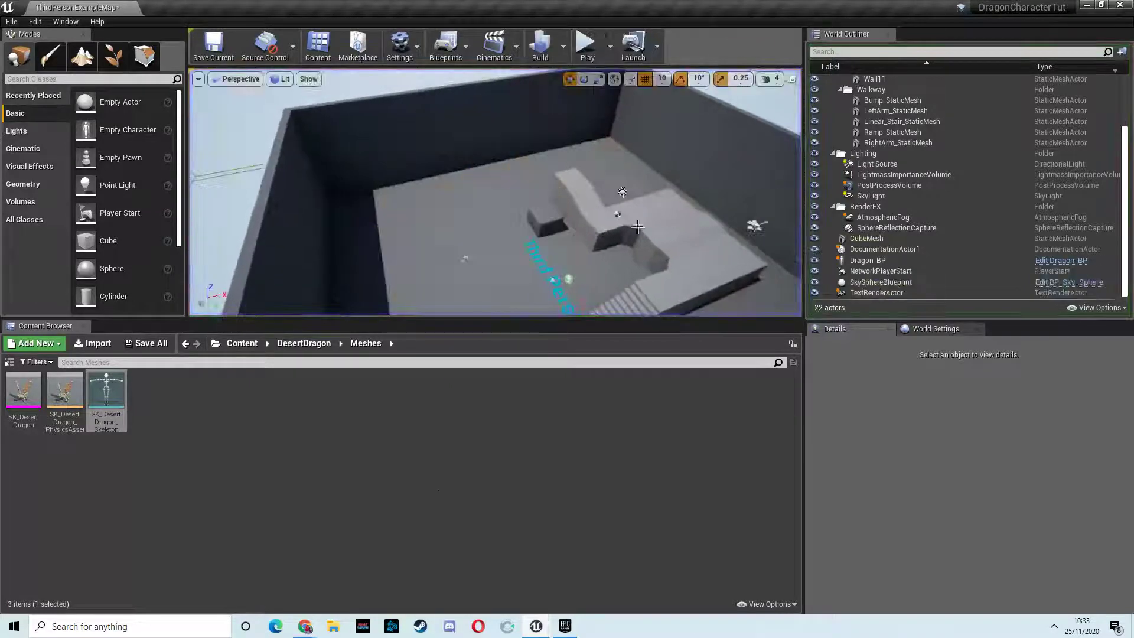
mouse_move(305, 628)
click(236, 566)
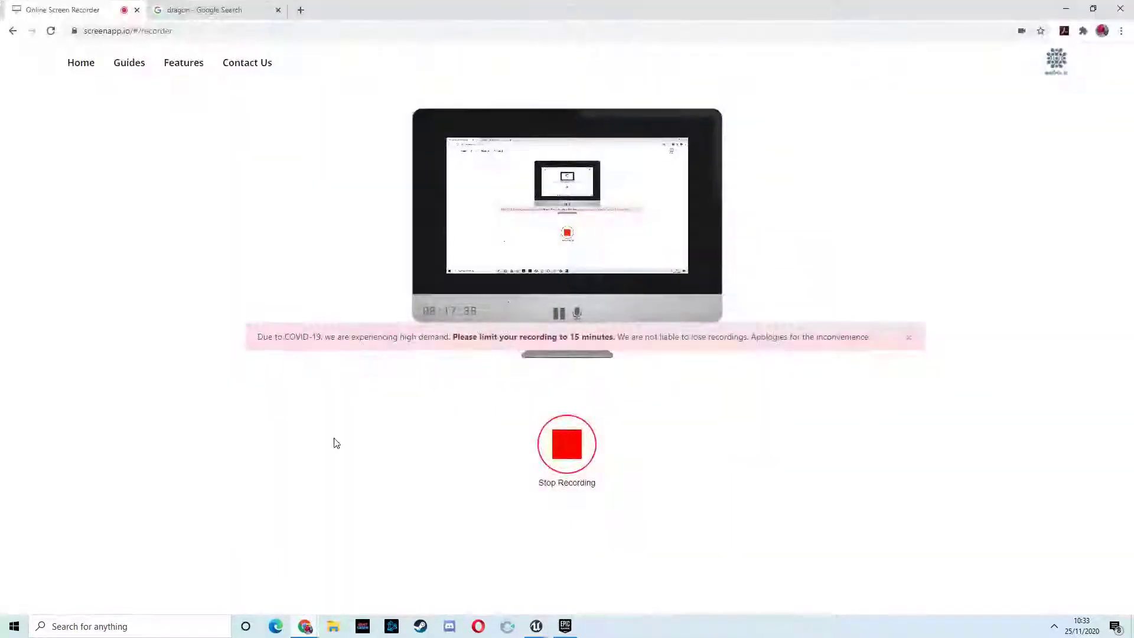